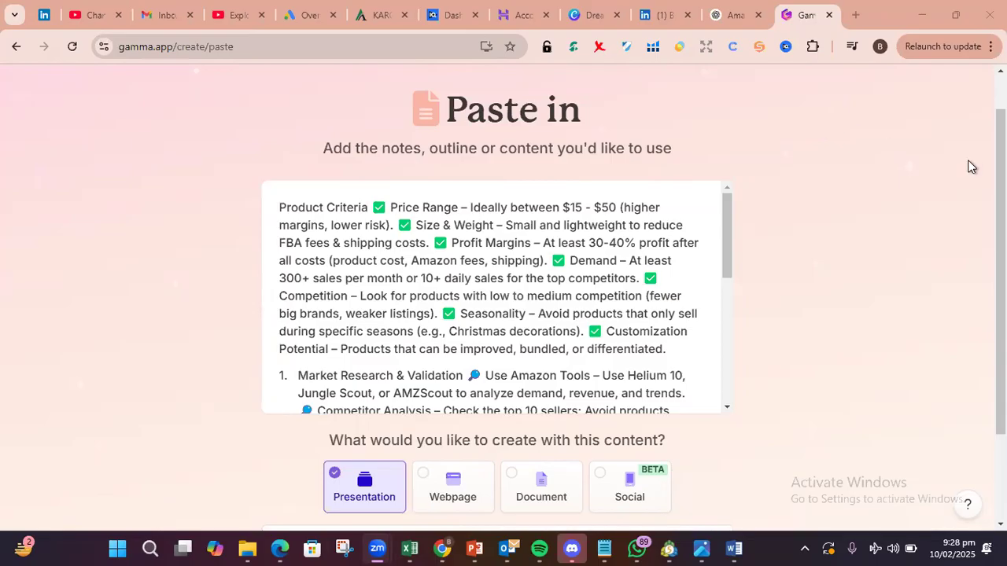
# Keep Presentation selected and continue with the pasted Amazon FBA product-hunting notes
pyautogui.scroll(-2, 971, 166)
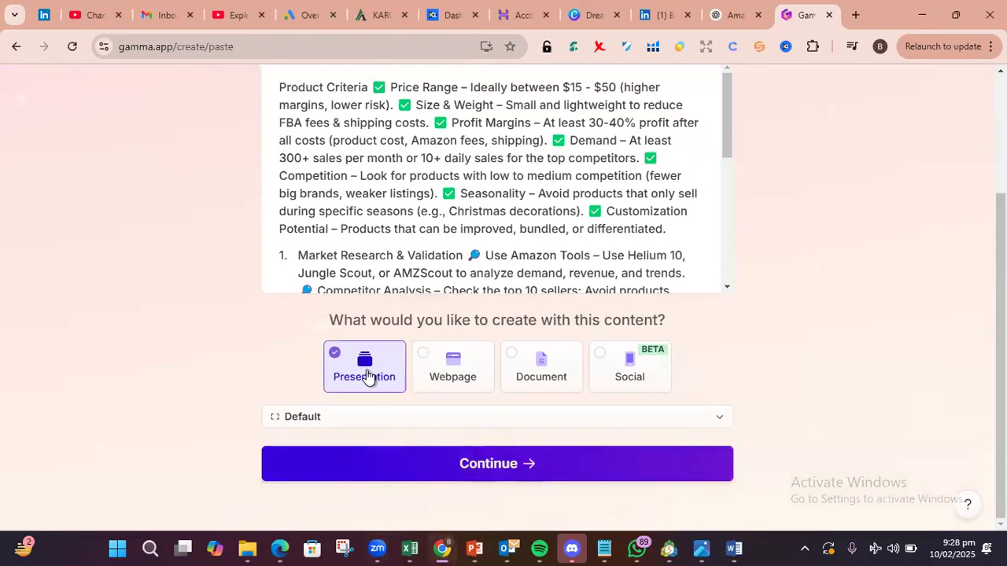
pyautogui.click(364, 467)
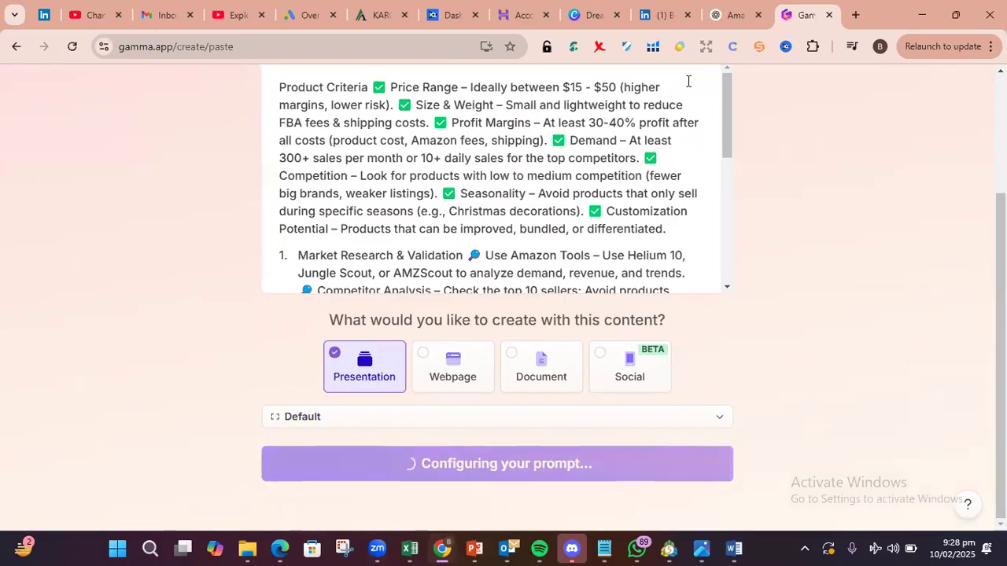
# Review the 8-card prompt content for aspiring Amazon sellers, then proceed to theme selection
pyautogui.click(596, 16)
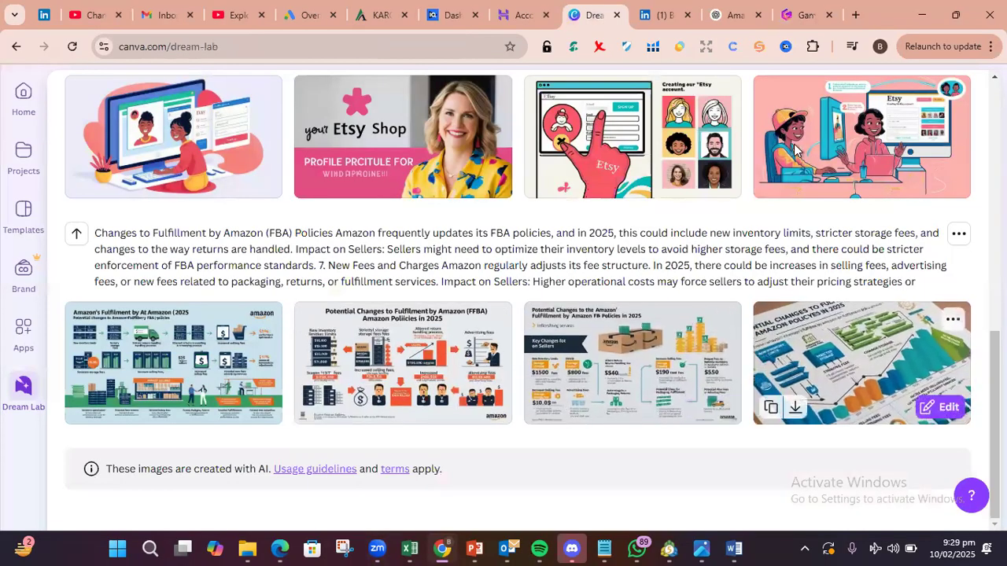
pyautogui.click(810, 15)
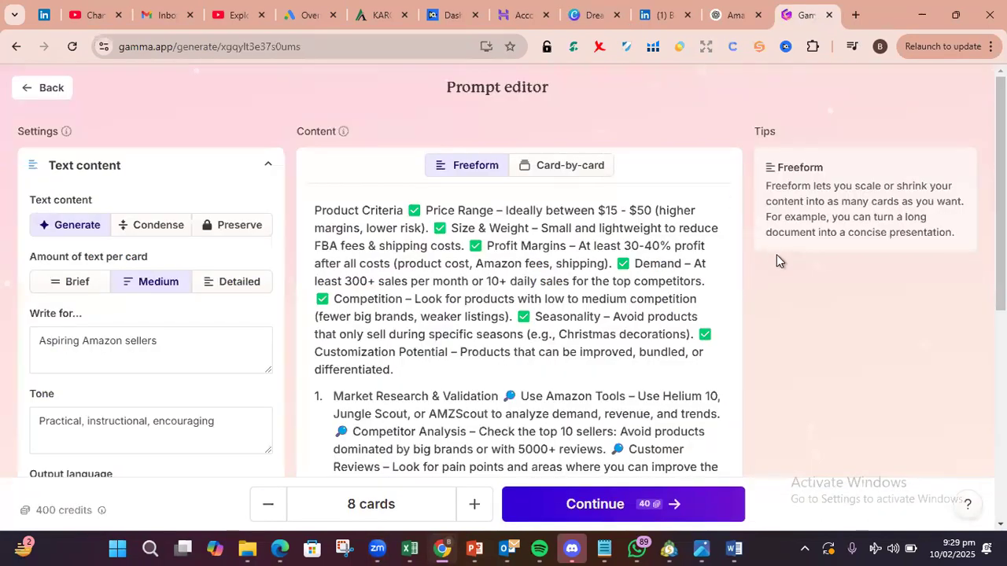
pyautogui.scroll(-5, 782, 265)
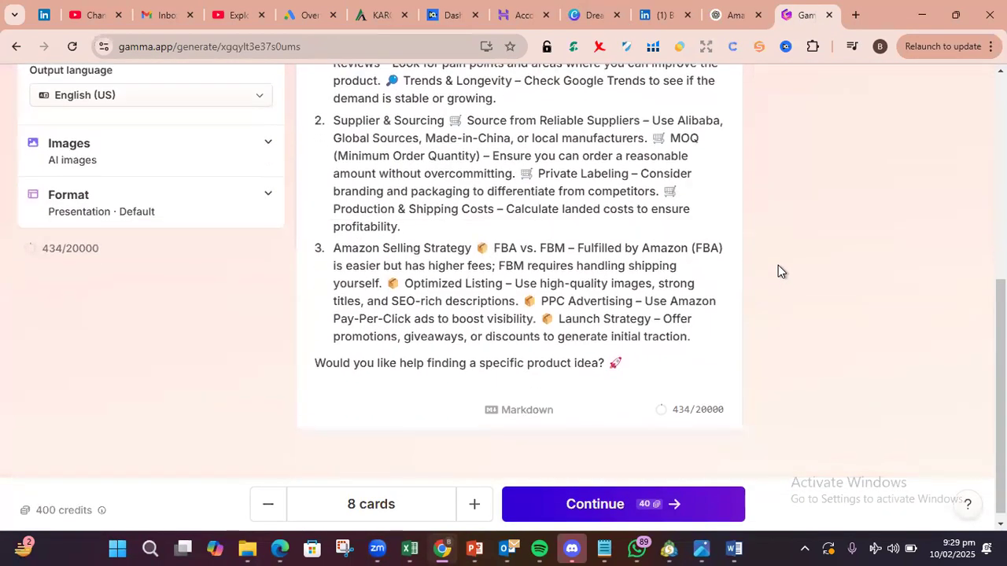
pyautogui.scroll(6, 777, 265)
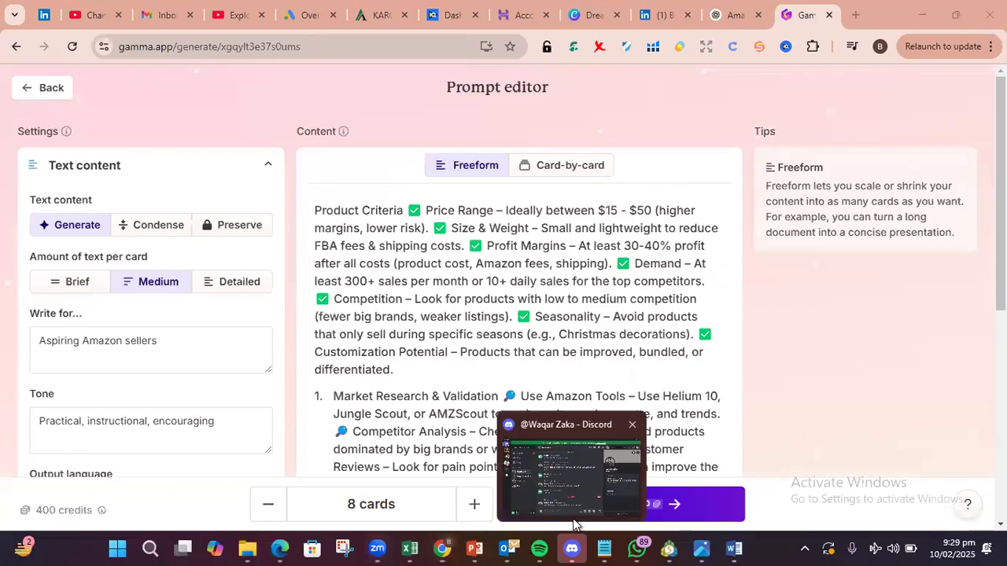
pyautogui.click(703, 511)
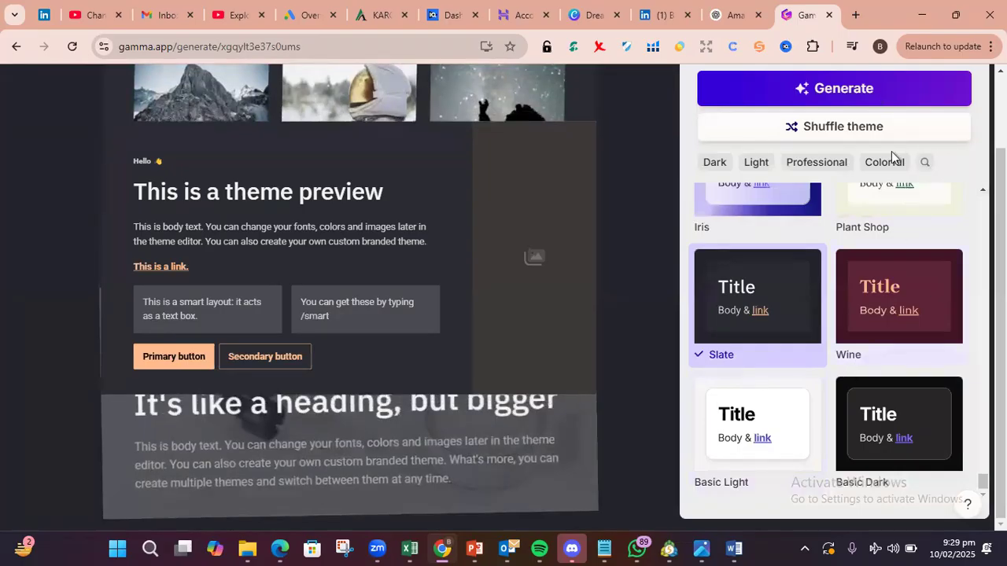
# Generate the deck using the dark Slate theme
pyautogui.click(833, 87)
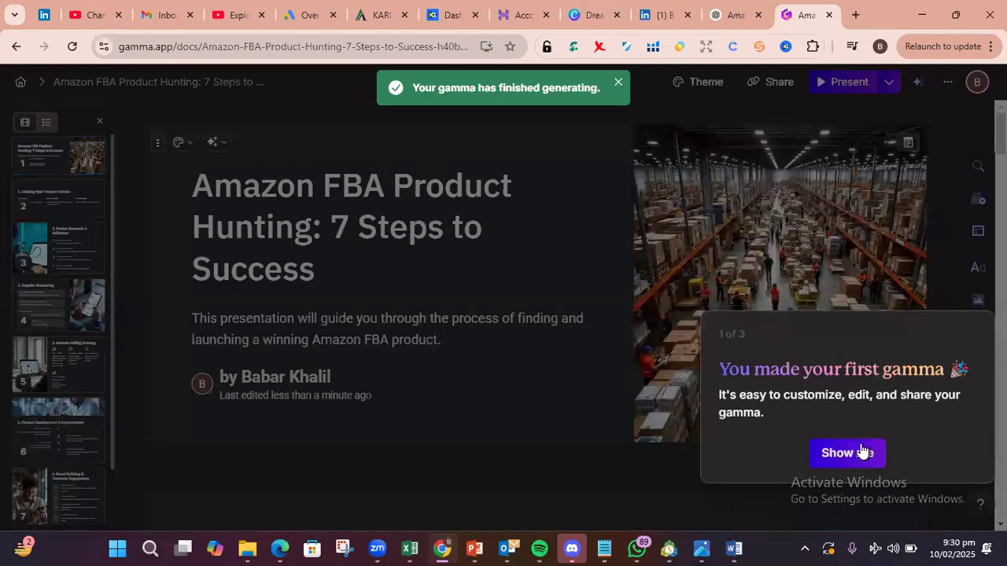
# Start the welcome tour, advance it, and check the author byline settings
pyautogui.click(861, 446)
pyautogui.click(949, 455)
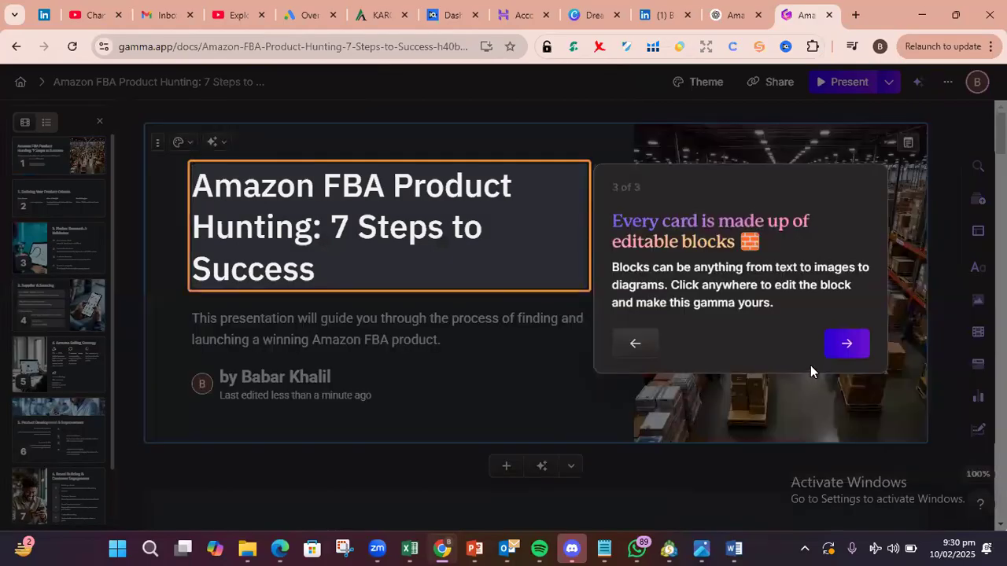
pyautogui.click(431, 380)
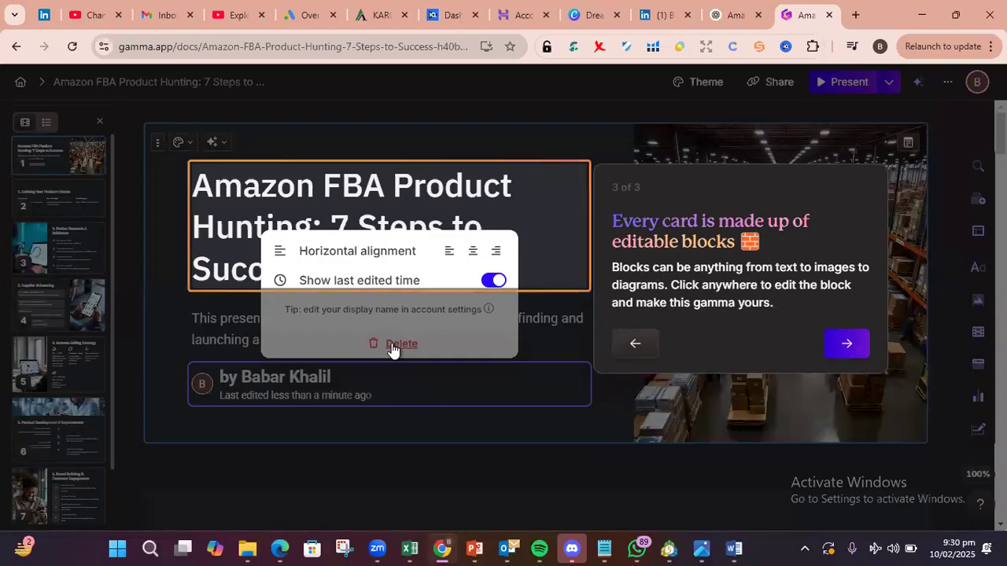
pyautogui.click(639, 413)
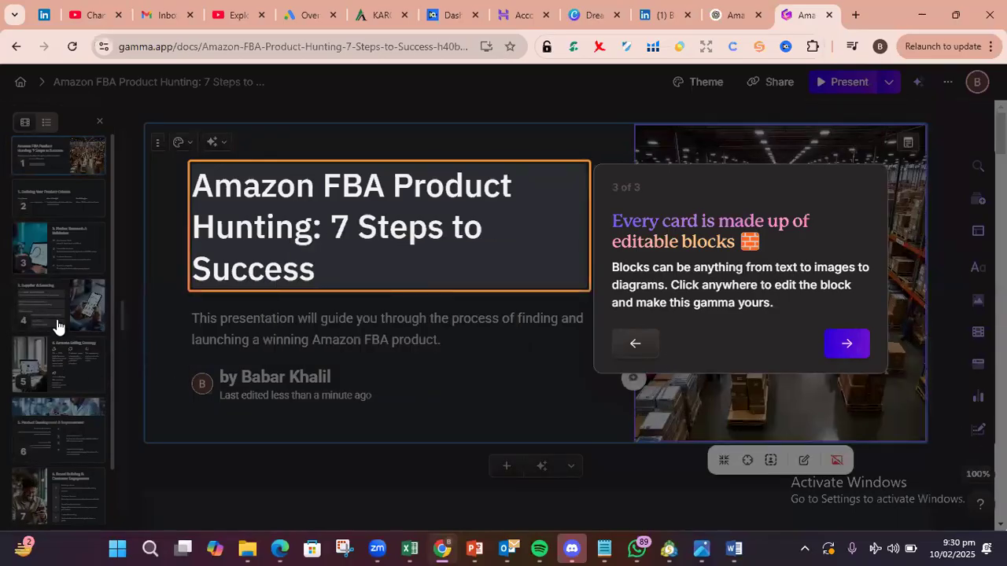
# Browse the card thumbnails, land on Market Research & Validation, and finish the tour
pyautogui.click(57, 326)
pyautogui.click(66, 269)
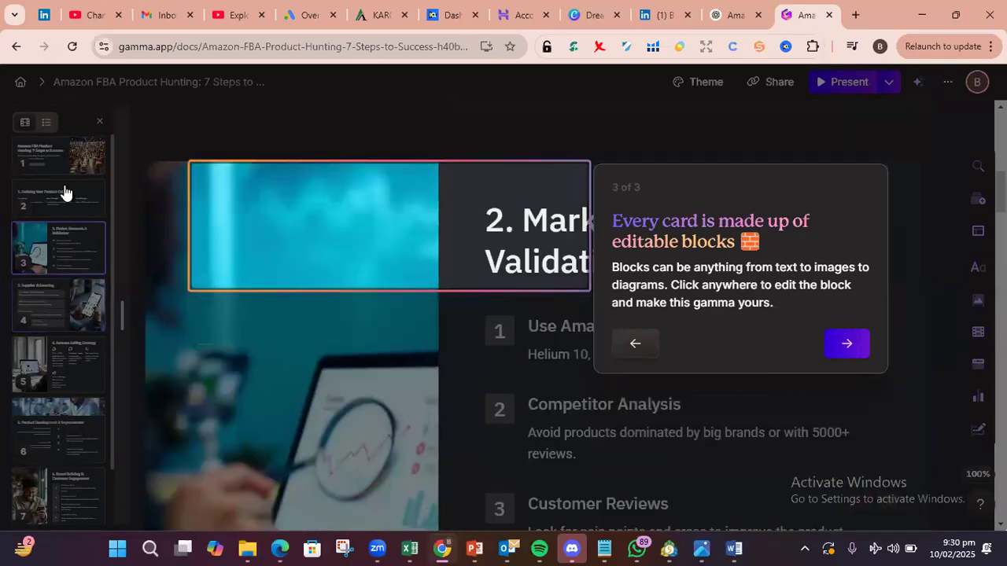
pyautogui.click(65, 194)
pyautogui.click(68, 162)
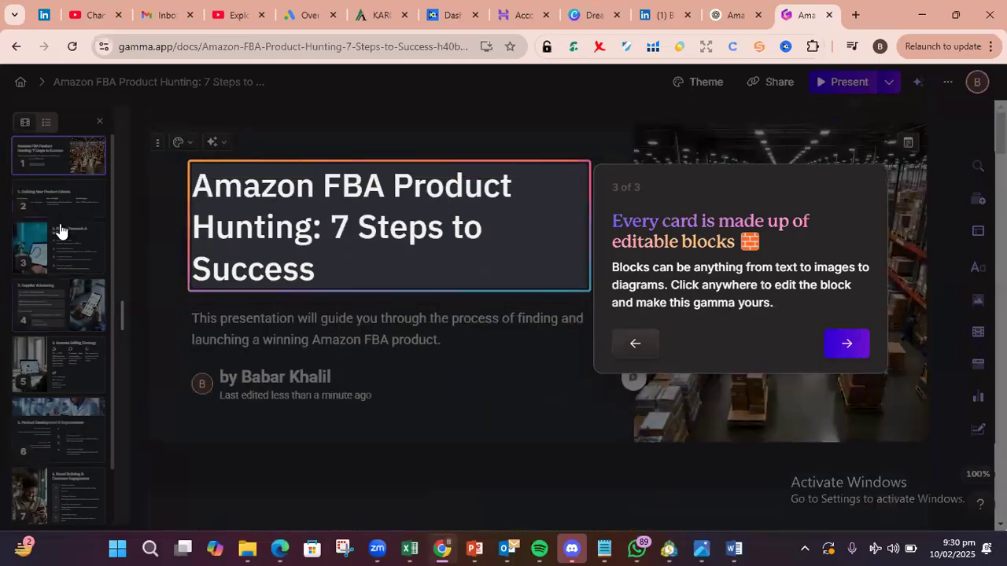
pyautogui.click(60, 244)
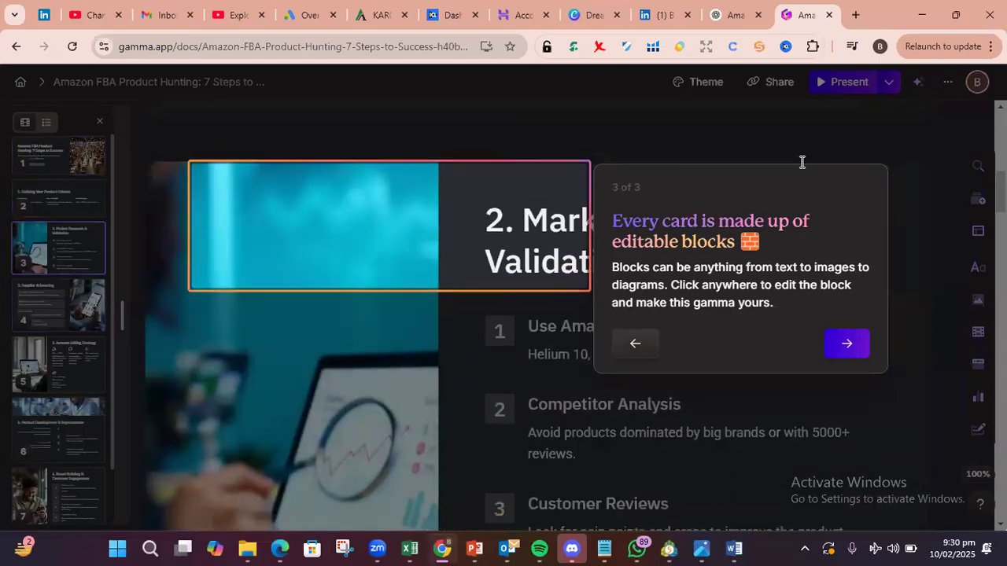
pyautogui.click(848, 345)
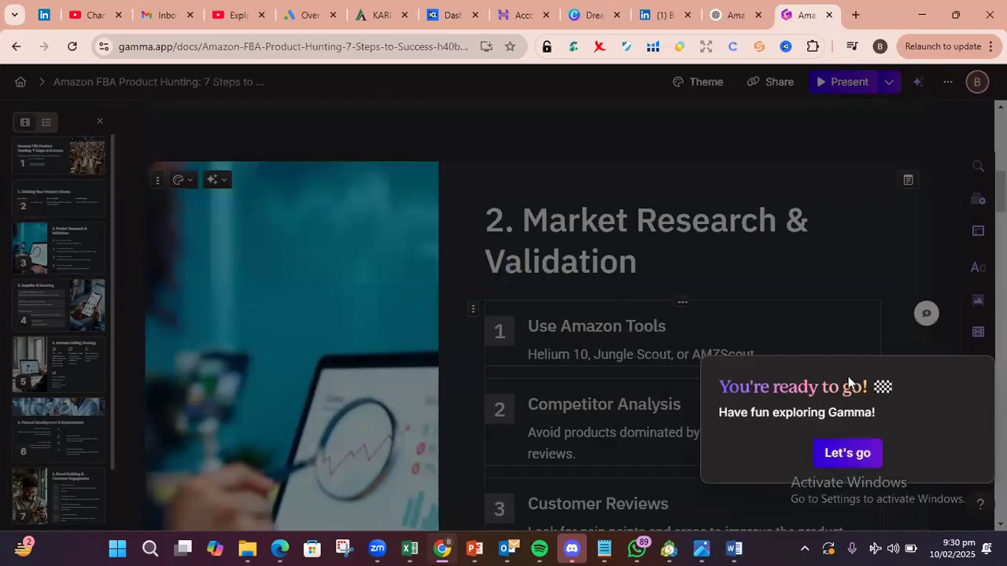
pyautogui.click(848, 453)
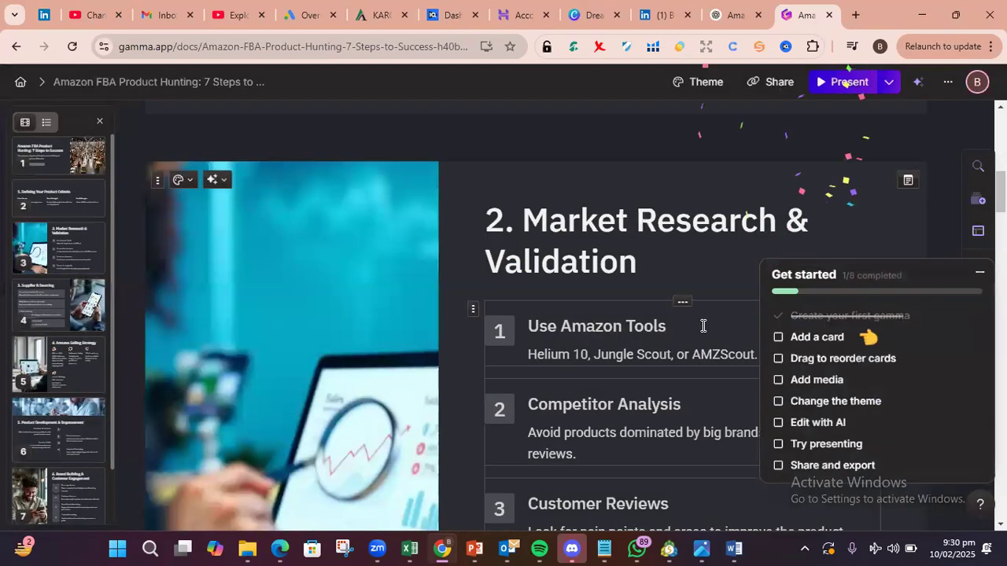
pyautogui.scroll(-4, 549, 228)
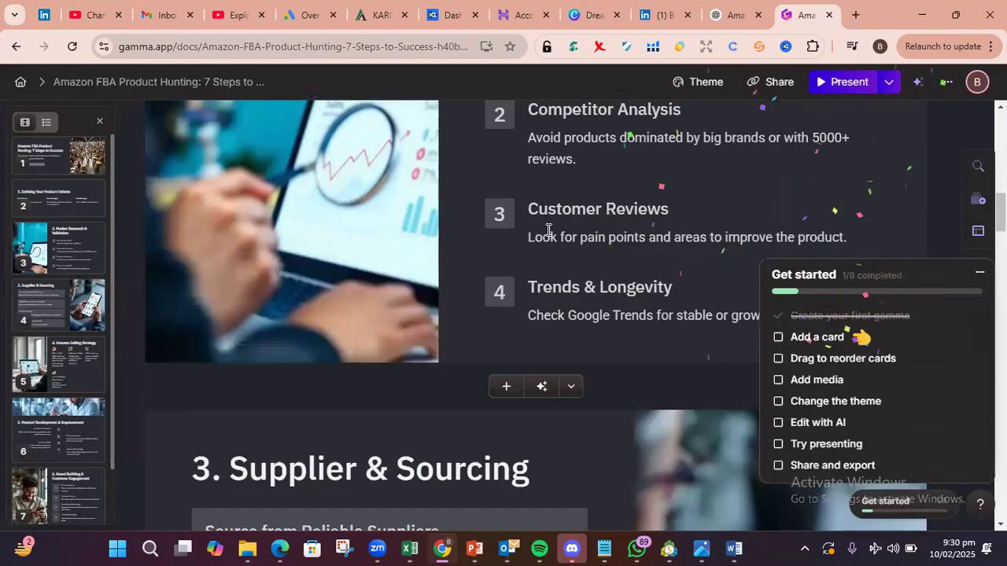
pyautogui.scroll(-1, 61, 254)
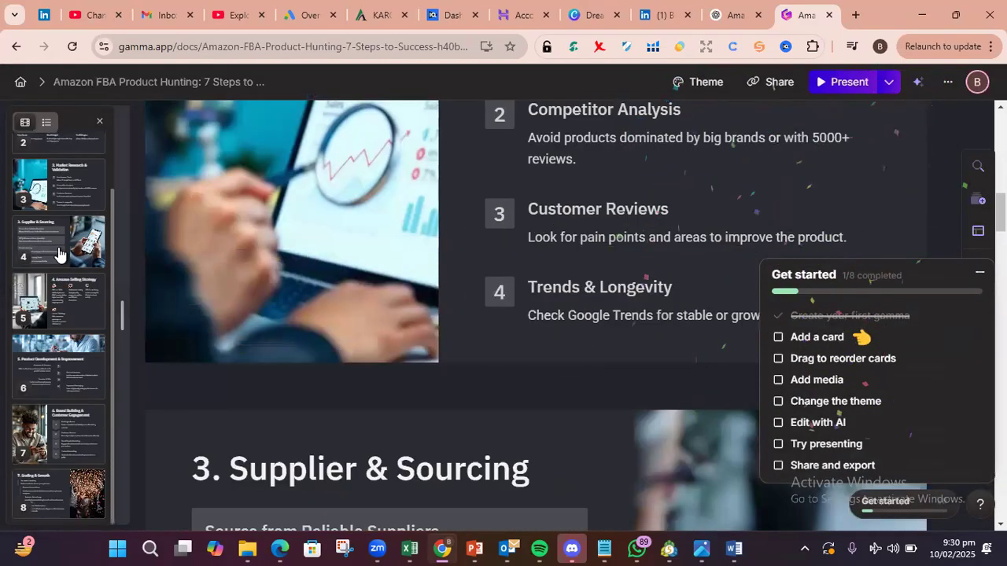
pyautogui.click(51, 385)
pyautogui.scroll(-3, 552, 317)
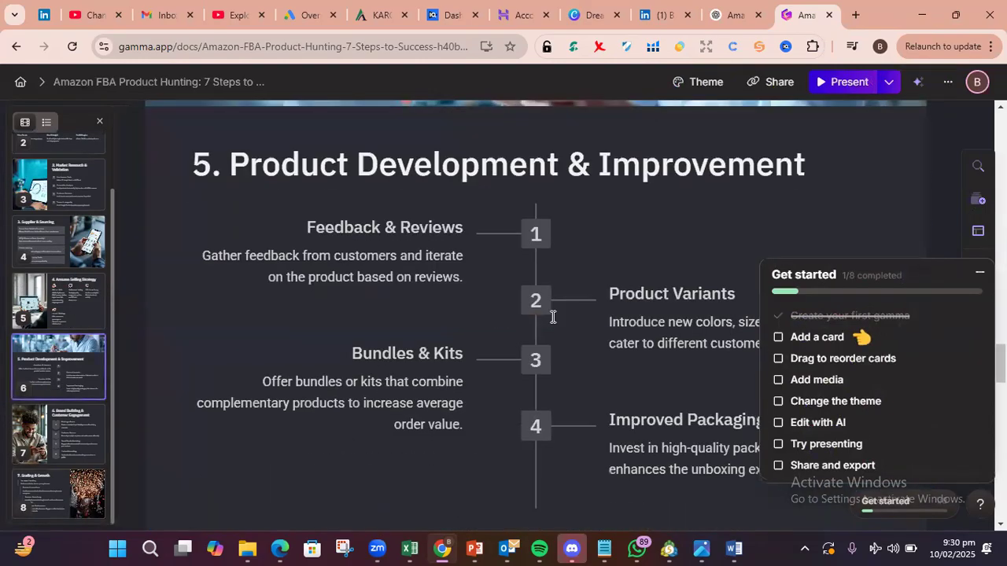
pyautogui.scroll(3, 140, 280)
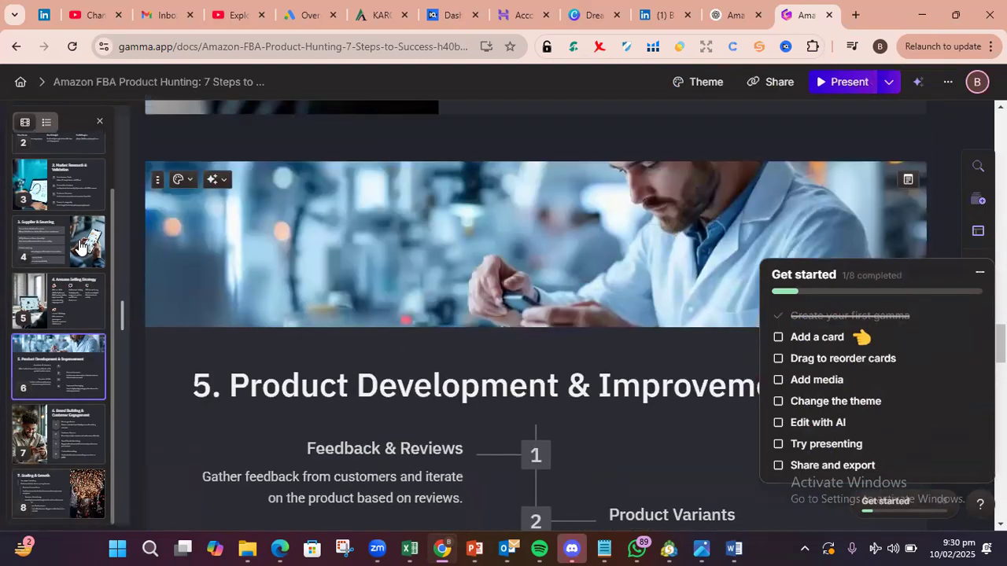
pyautogui.click(79, 246)
pyautogui.scroll(-3, 558, 326)
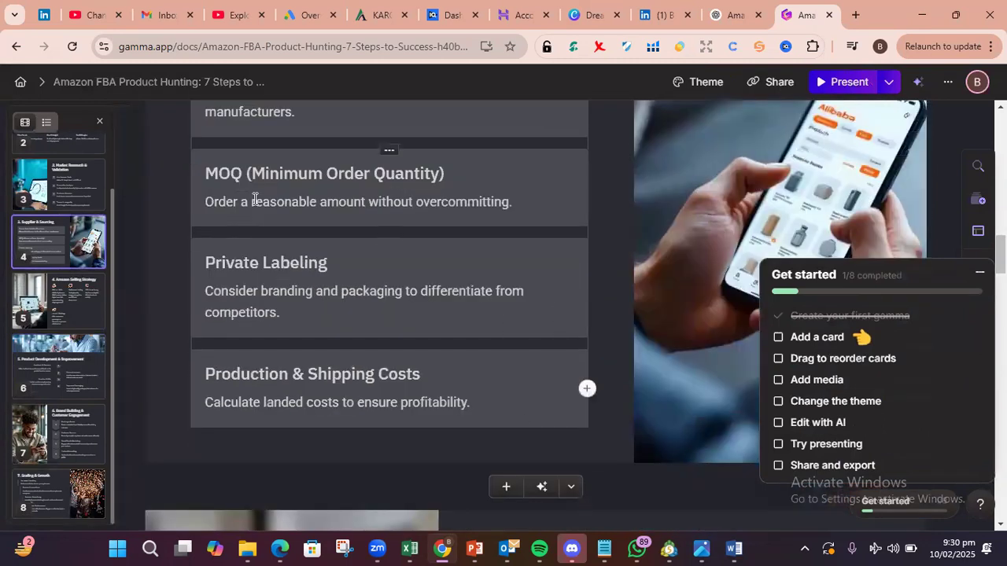
pyautogui.scroll(9, 550, 323)
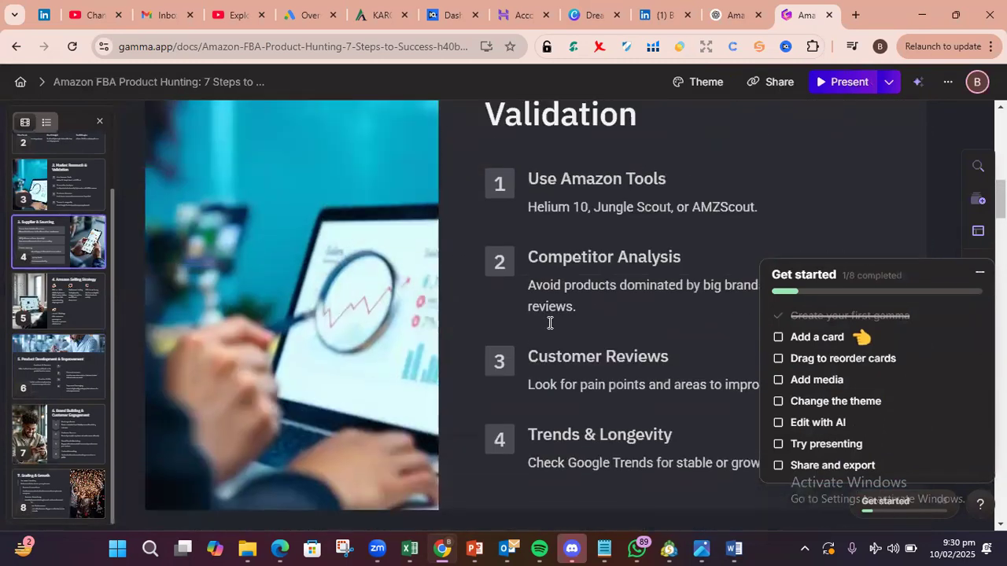
pyautogui.scroll(5, 550, 323)
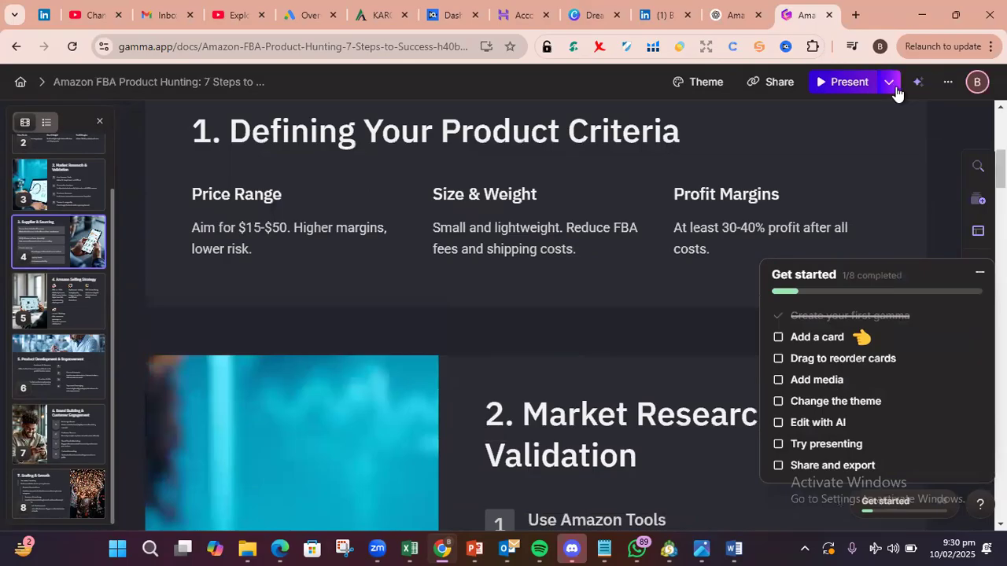
pyautogui.click(890, 84)
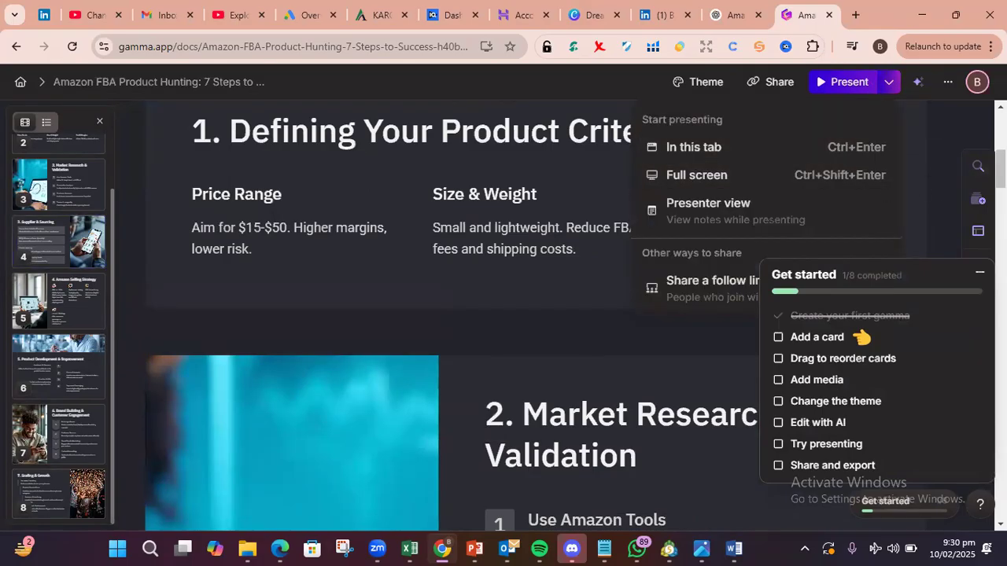
pyautogui.moveTo(1000, 169); pyautogui.dragTo(959, 531)
pyautogui.scroll(20, 970, 472)
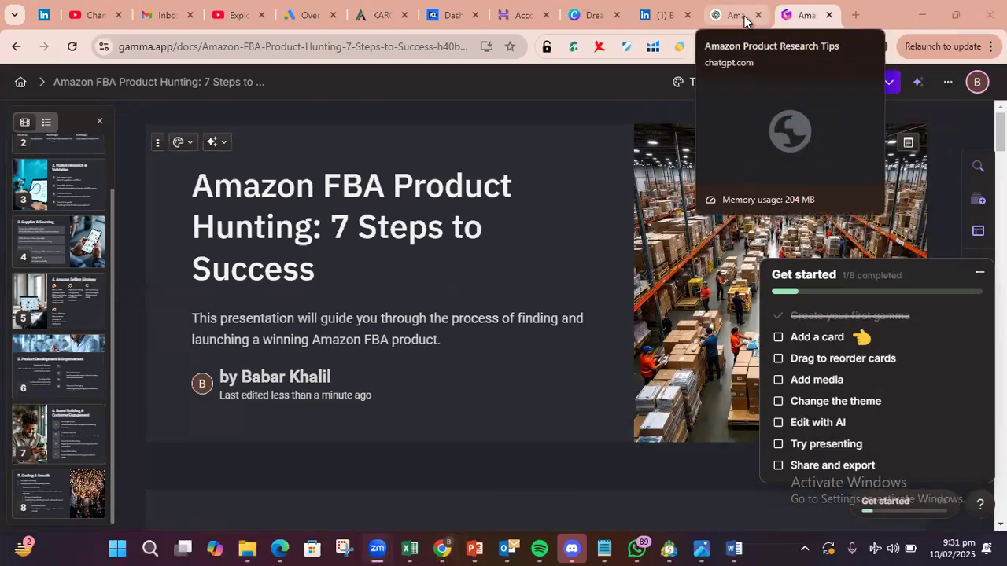
# Open the first Amazon FBA infographic from Canva Dream Lab for editing, then close that design
pyautogui.click(592, 15)
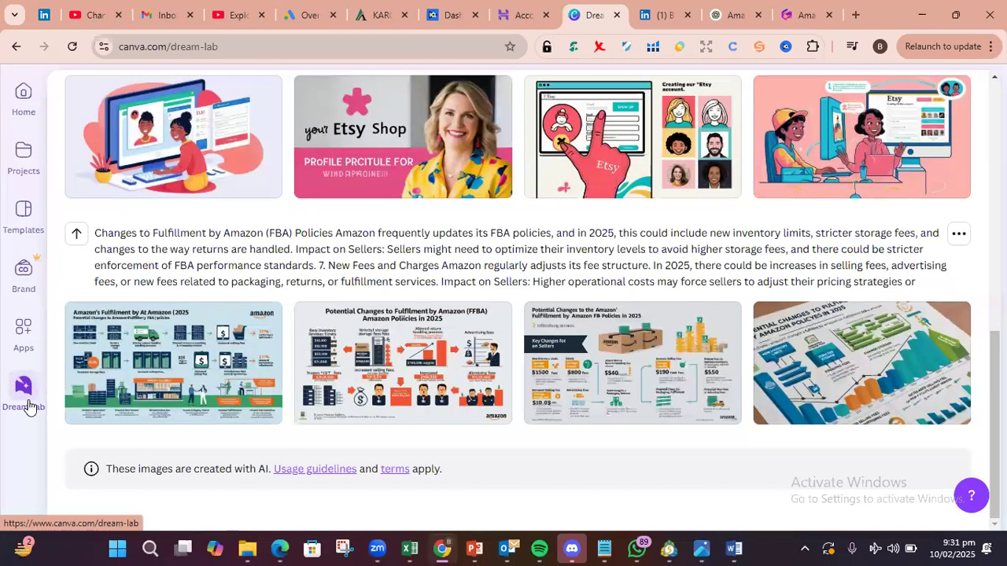
pyautogui.moveTo(161, 339)
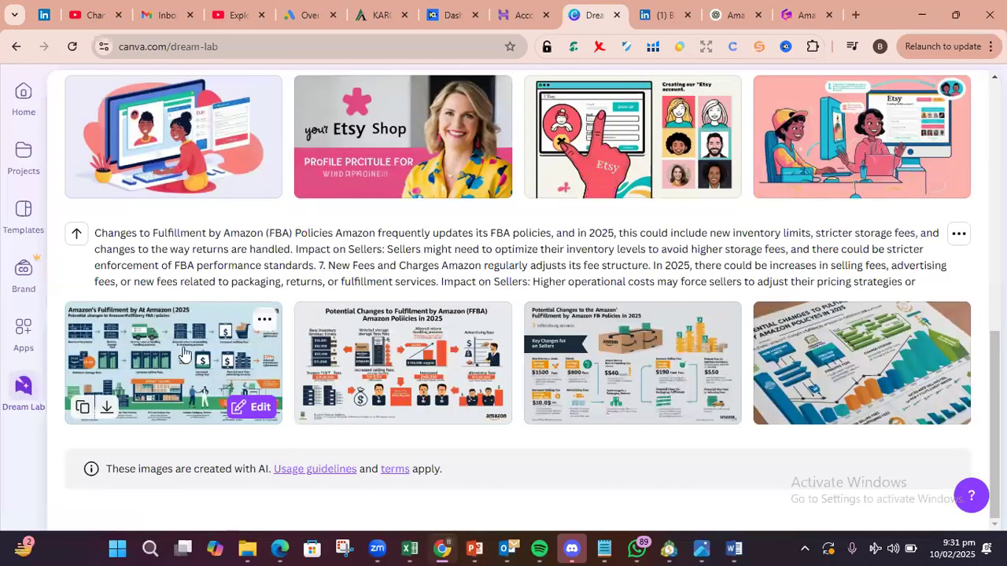
pyautogui.click(259, 409)
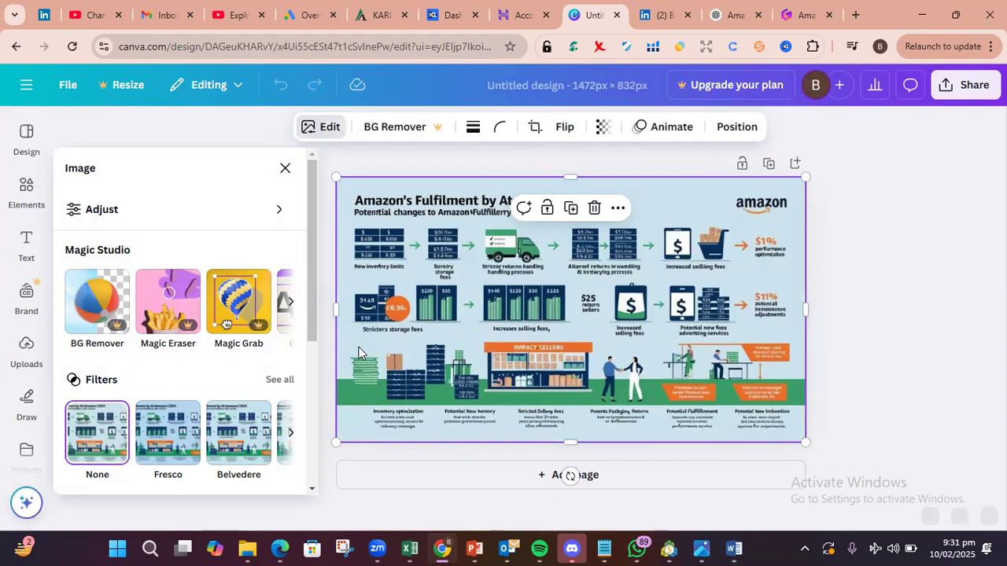
pyautogui.click(617, 14)
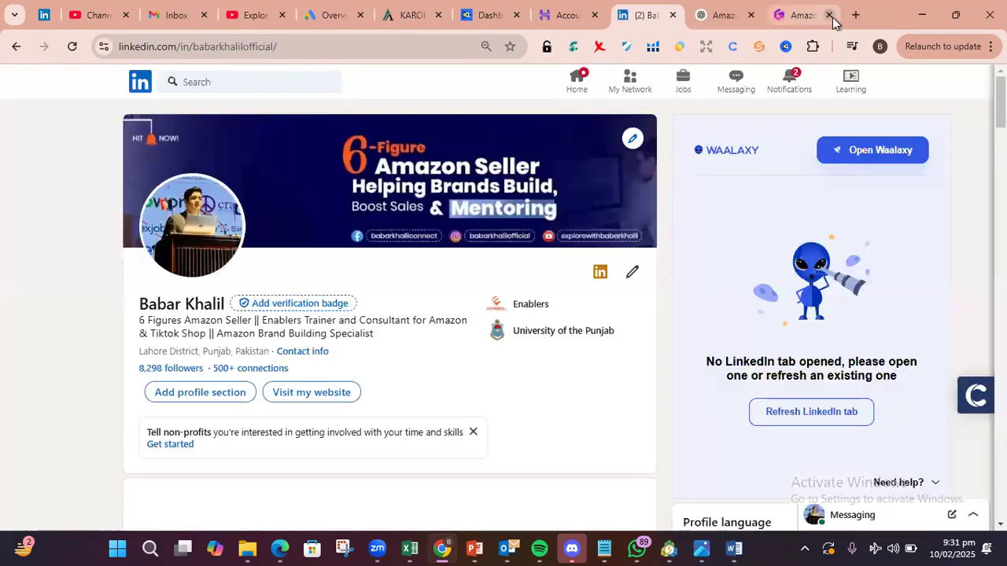
# Close the Gamma presentation tab, leaving the LinkedIn profile showing
pyautogui.click(823, 14)
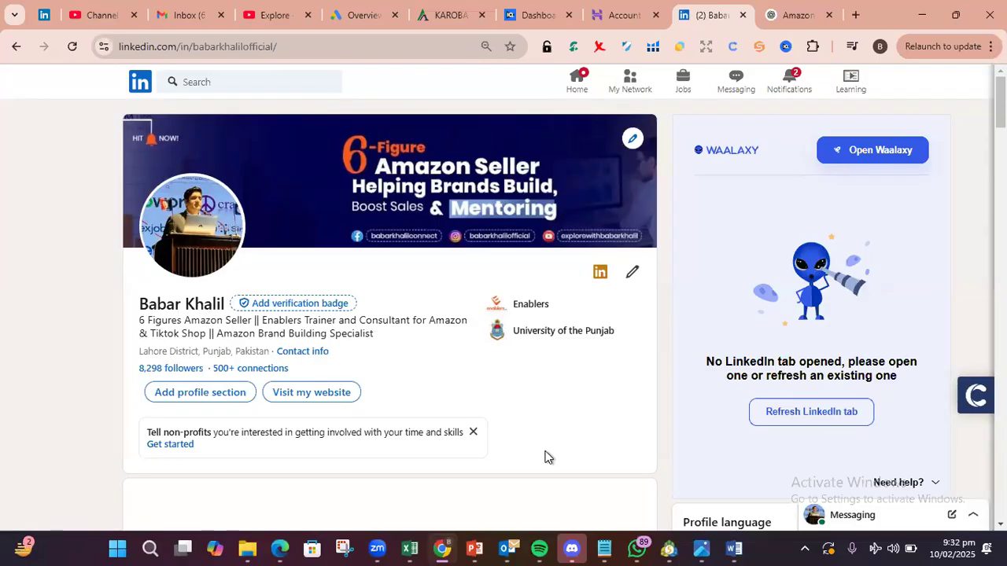
# Open the WhatsApp Amazon Campaign Naming chart from the PPC-1 folder in a maximized Photos window
pyautogui.moveTo(248, 549)
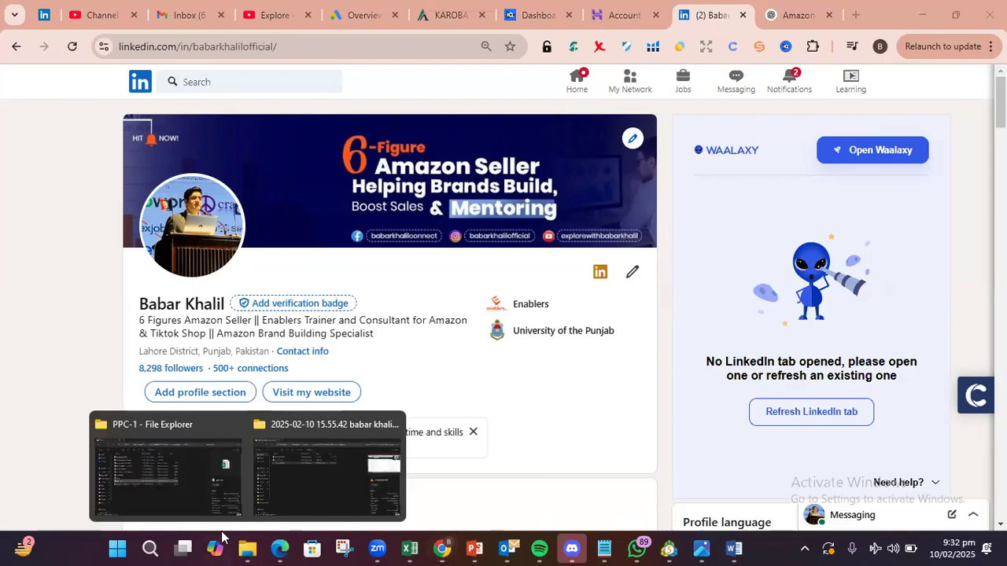
pyautogui.click(165, 472)
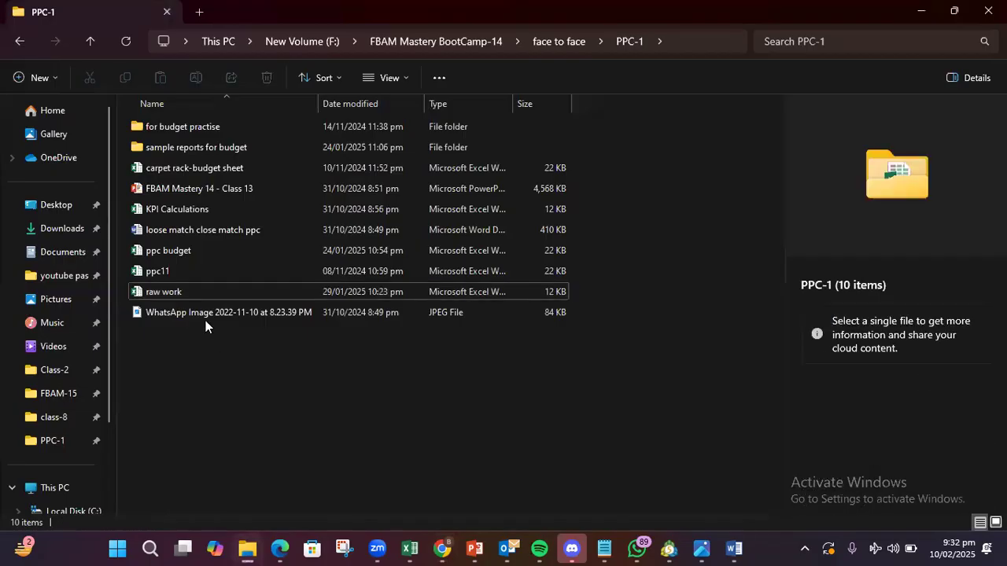
pyautogui.doubleClick(200, 313)
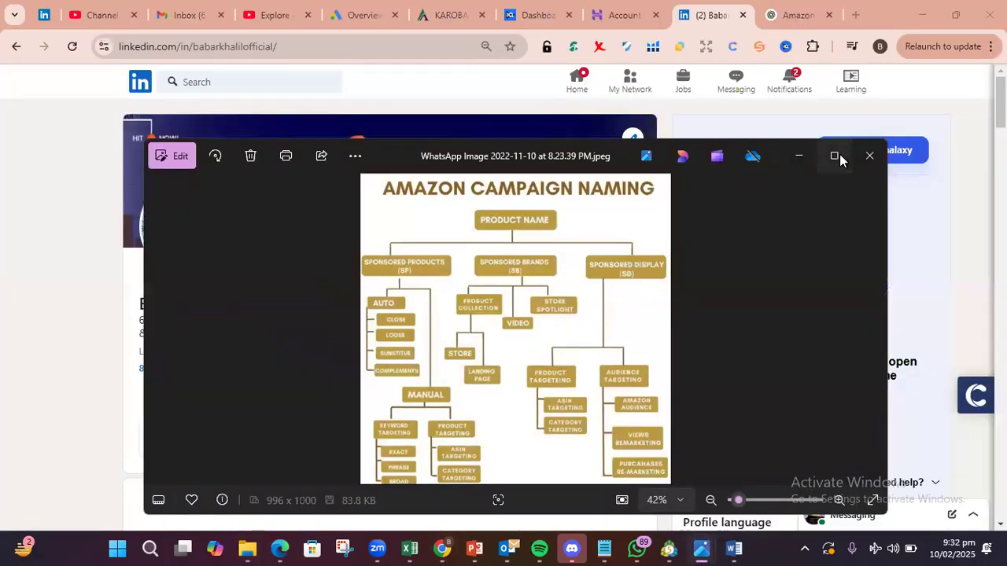
pyautogui.click(835, 156)
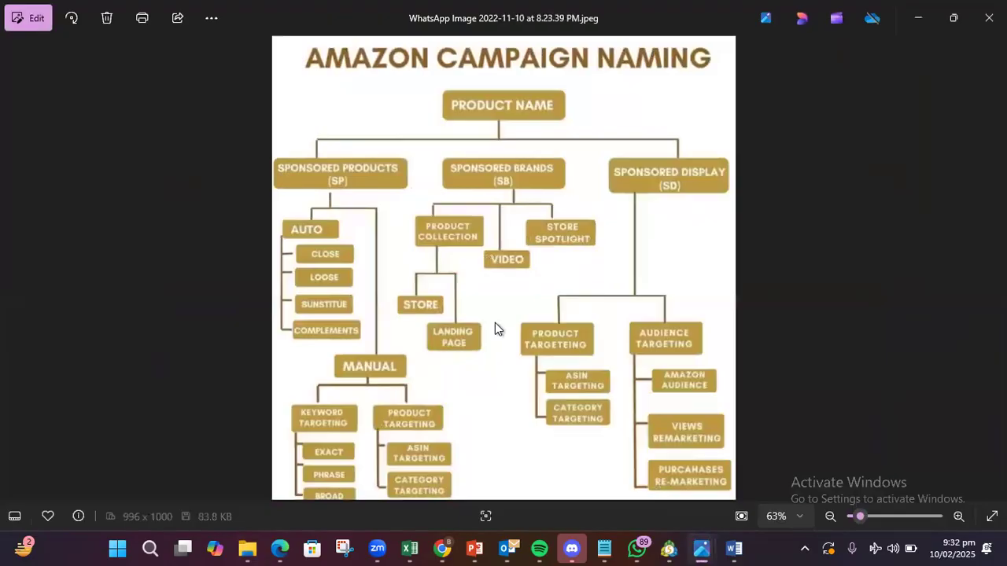
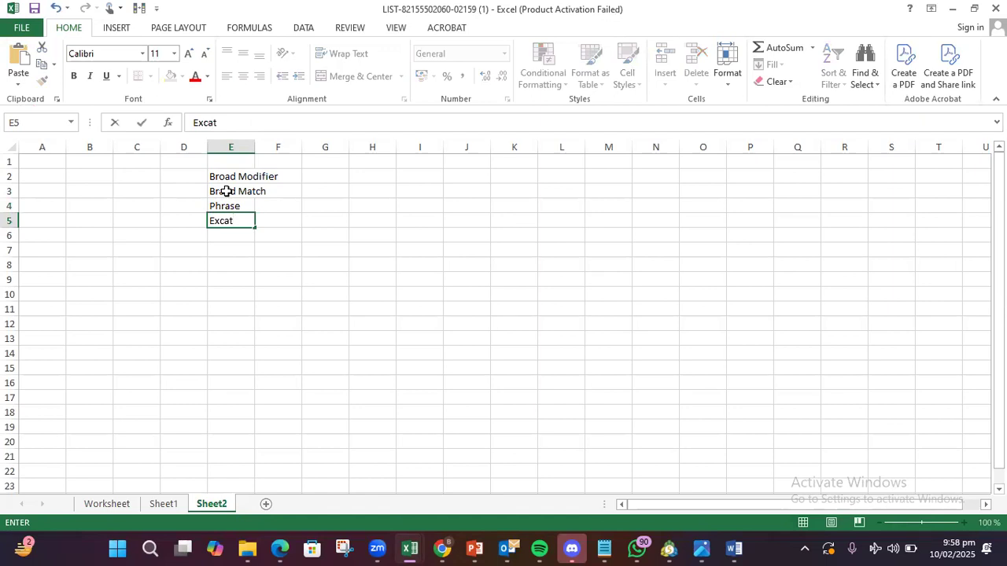
# Widen columns E and F and enter the Exact rule 'Content Same order same' in F5
pyautogui.doubleClick(255, 147)
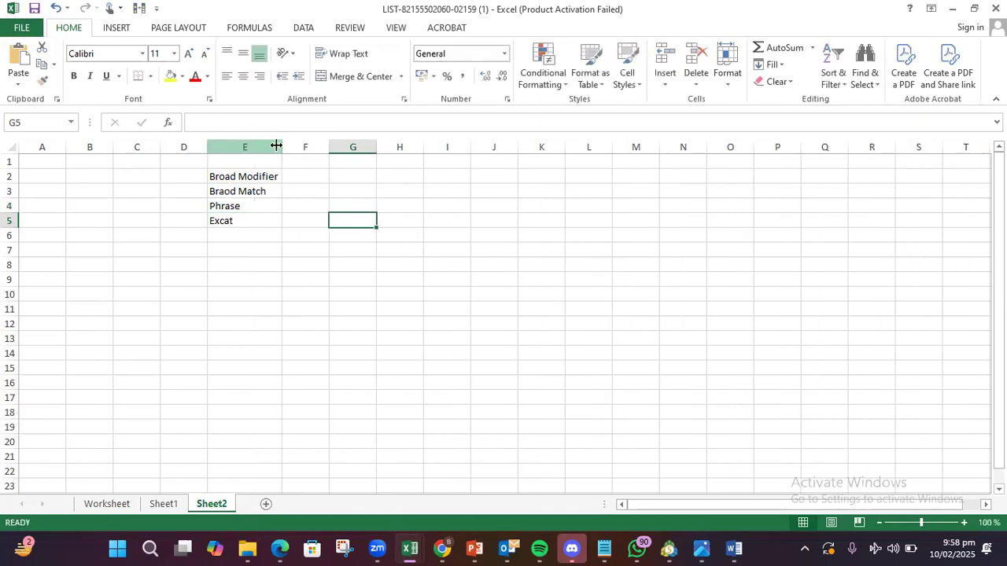
pyautogui.moveTo(329, 148); pyautogui.dragTo(518, 147)
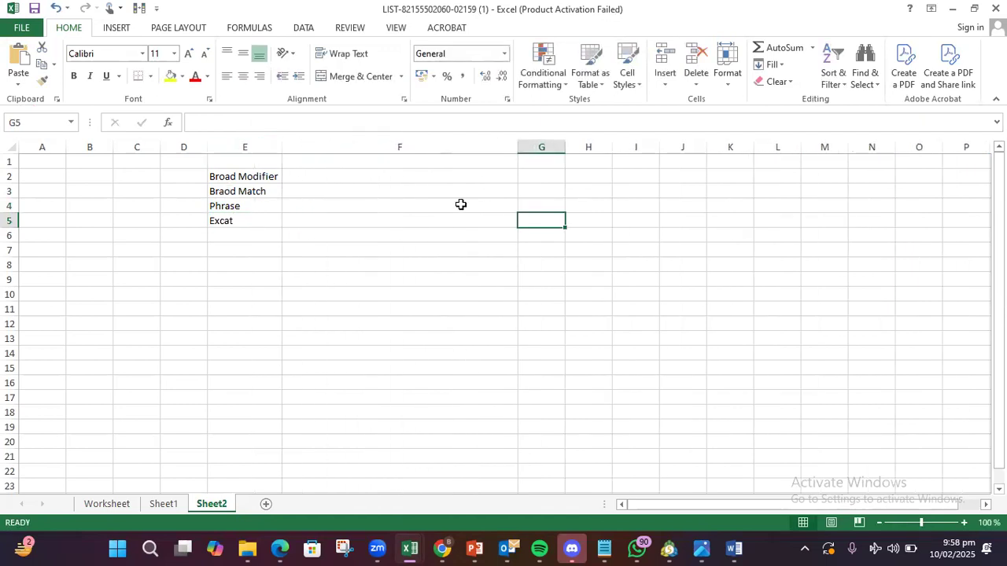
pyautogui.click(373, 221)
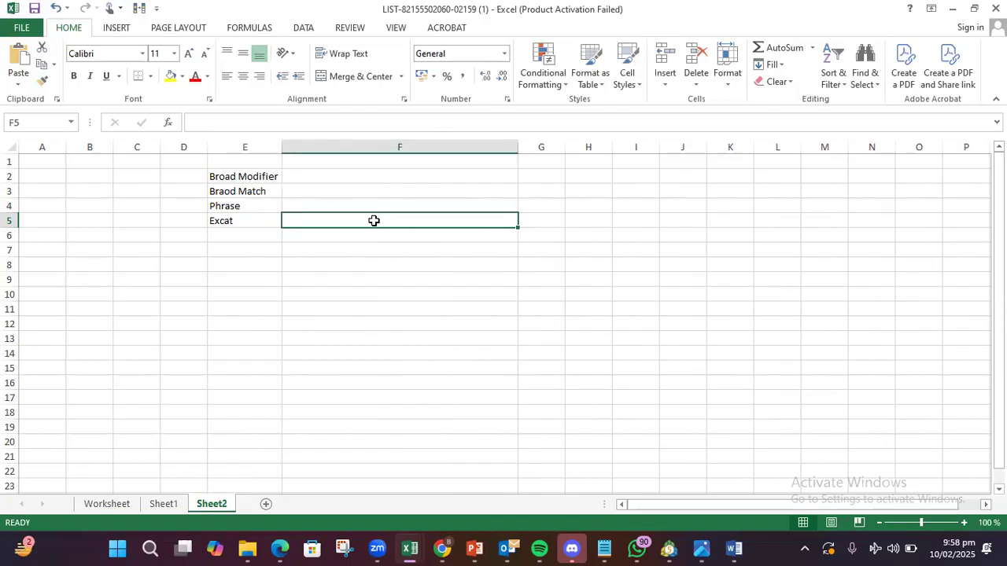
pyautogui.write('Co')
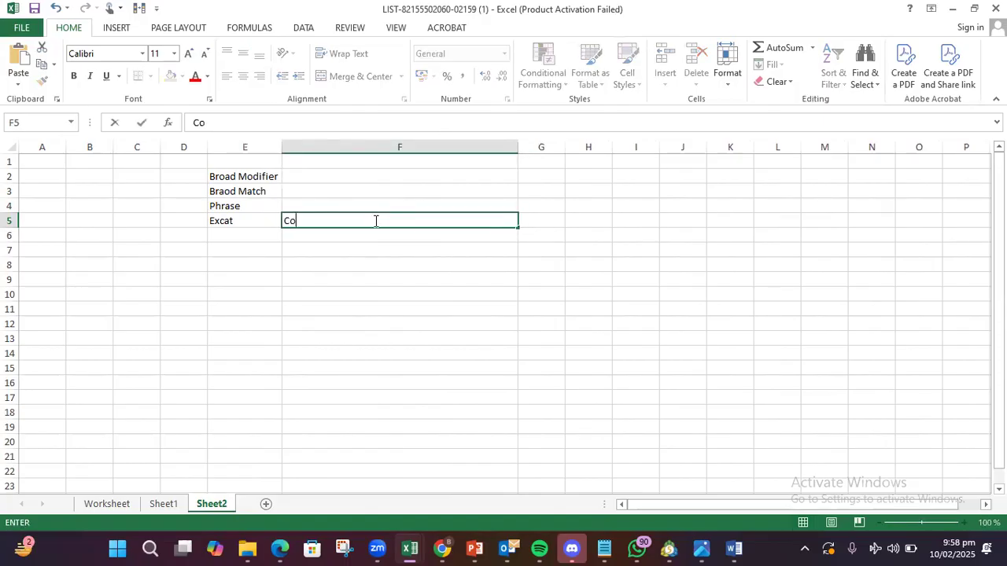
pyautogui.write('ntent Same')
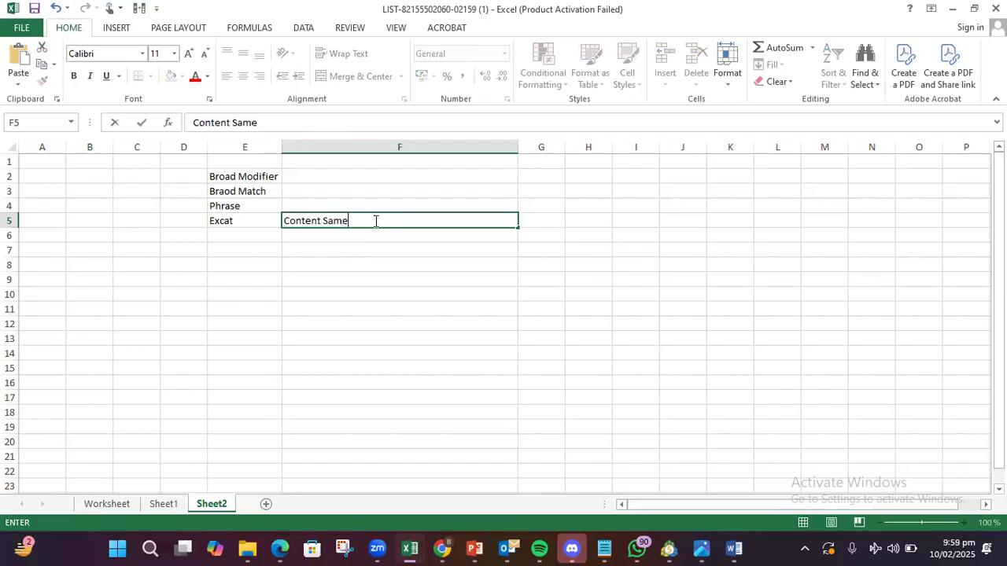
pyautogui.write(' order same')
pyautogui.click(540, 220)
# Widen column G, add the Exact example 'Baby hooded Towel' in G5, and review row 5
pyautogui.moveTo(567, 147); pyautogui.dragTo(632, 147)
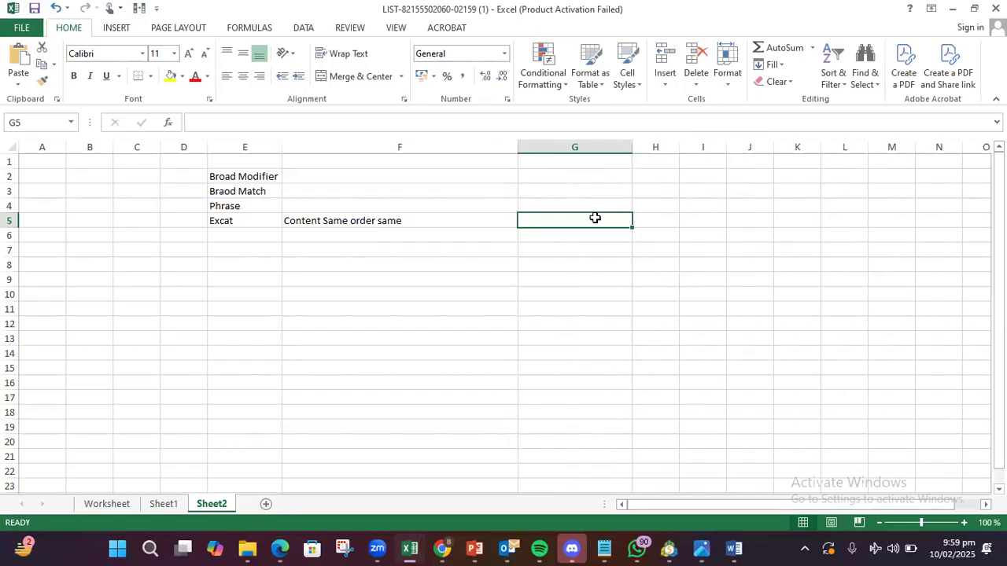
pyautogui.write('Baby h')
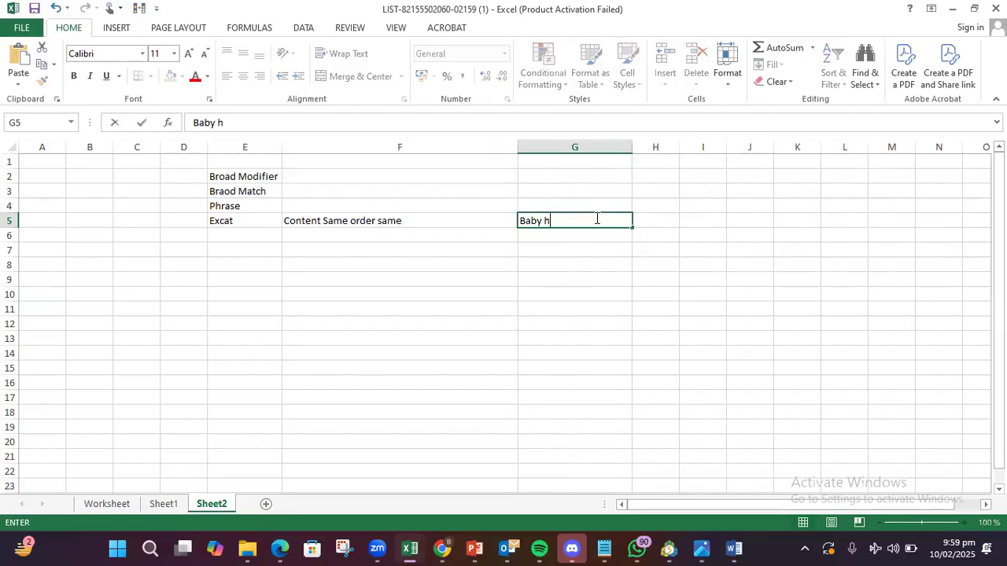
pyautogui.write('ooded Towel')
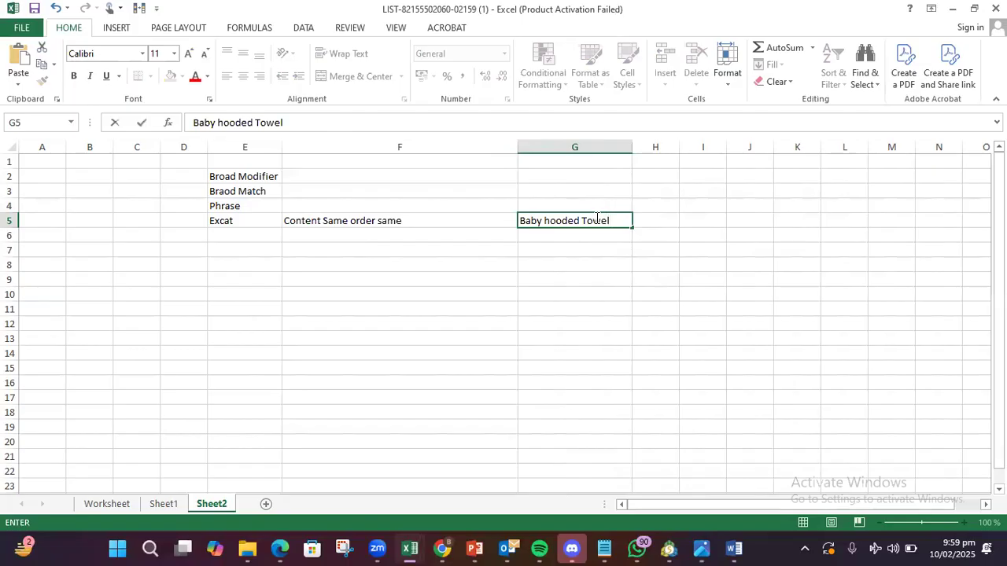
pyautogui.click(590, 279)
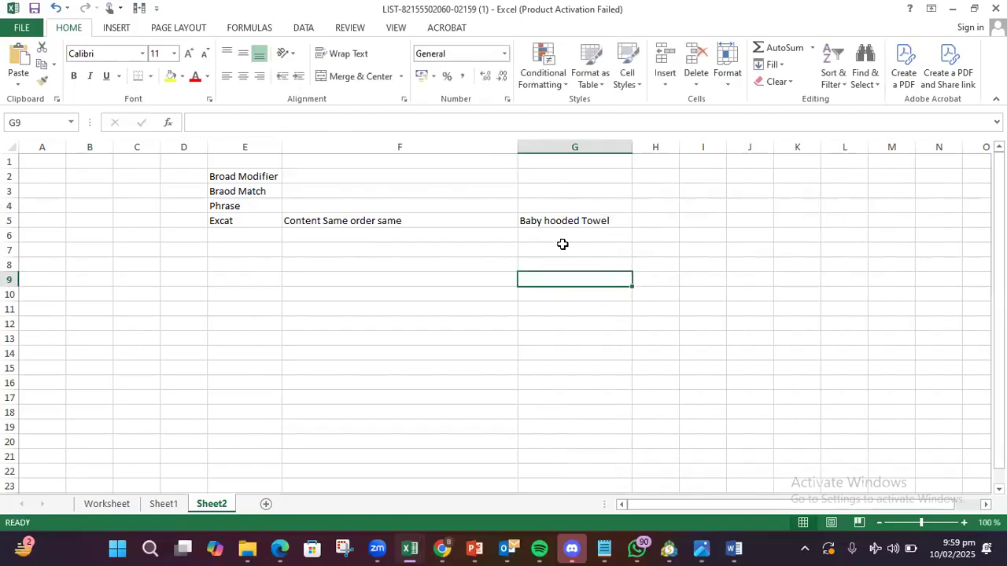
pyautogui.click(624, 217)
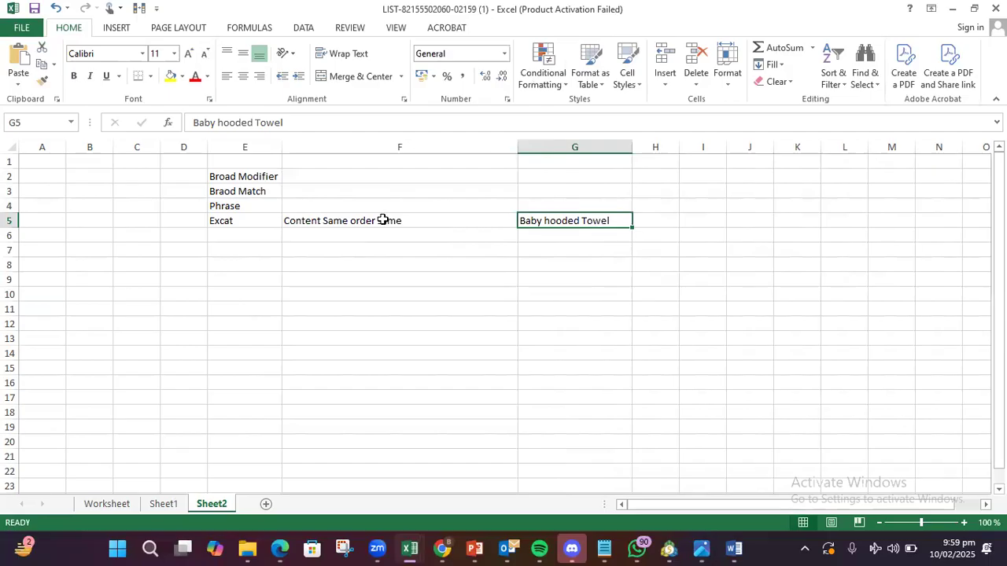
pyautogui.click(274, 219)
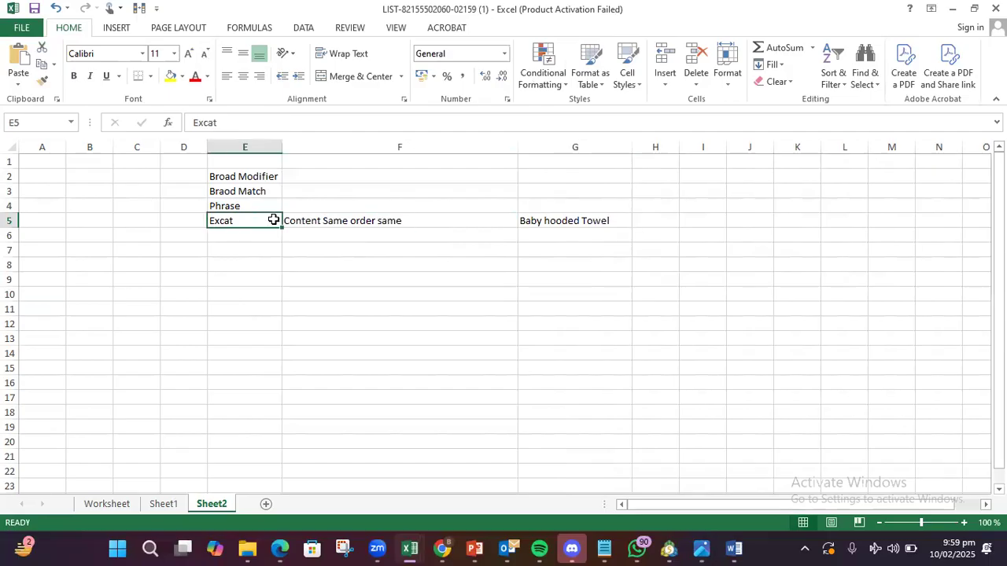
pyautogui.click(559, 221)
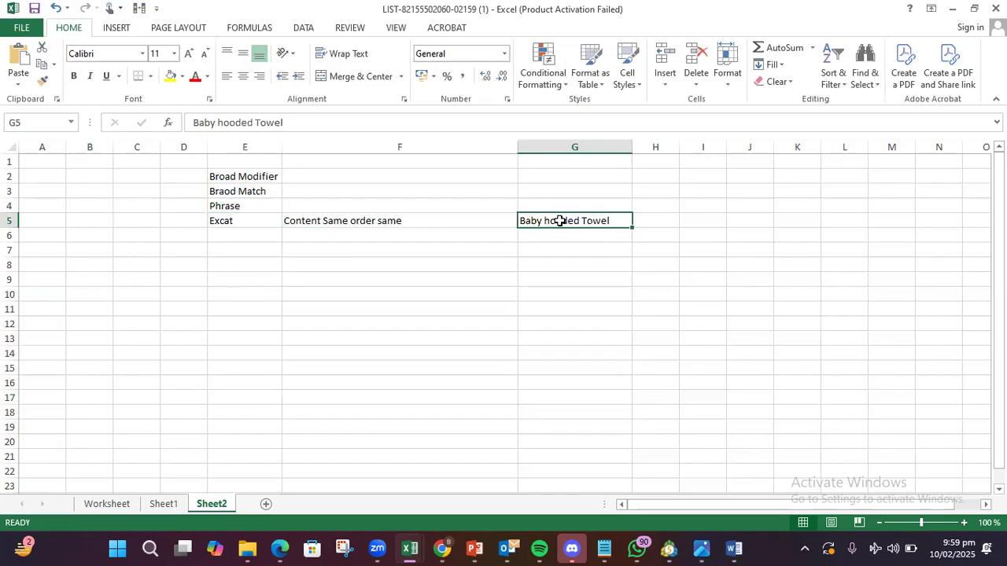
pyautogui.click(403, 207)
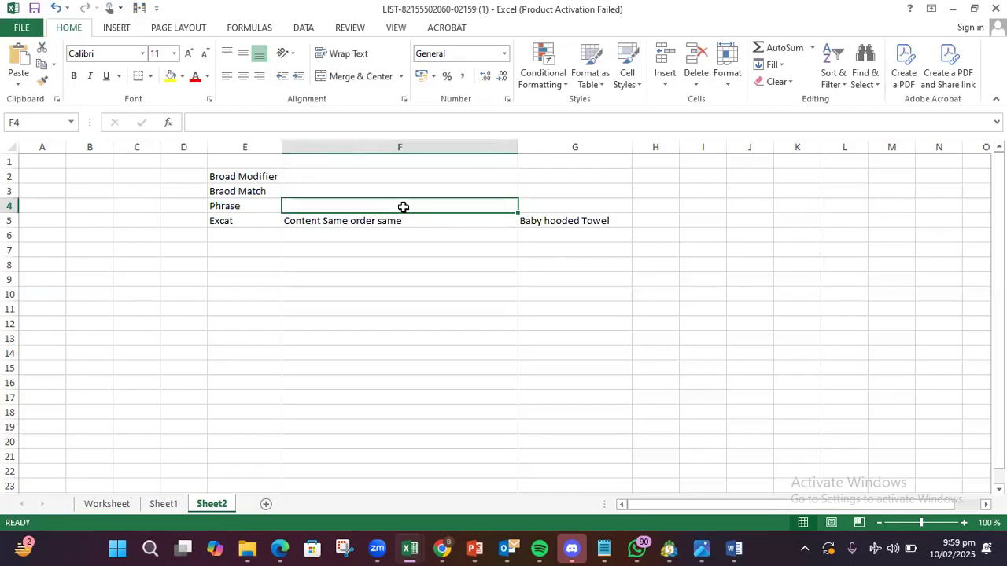
# Enter the Phrase rule 'Content same order change' in F4 and example 'large baby hooded towel' in G4
pyautogui.write('Content ')
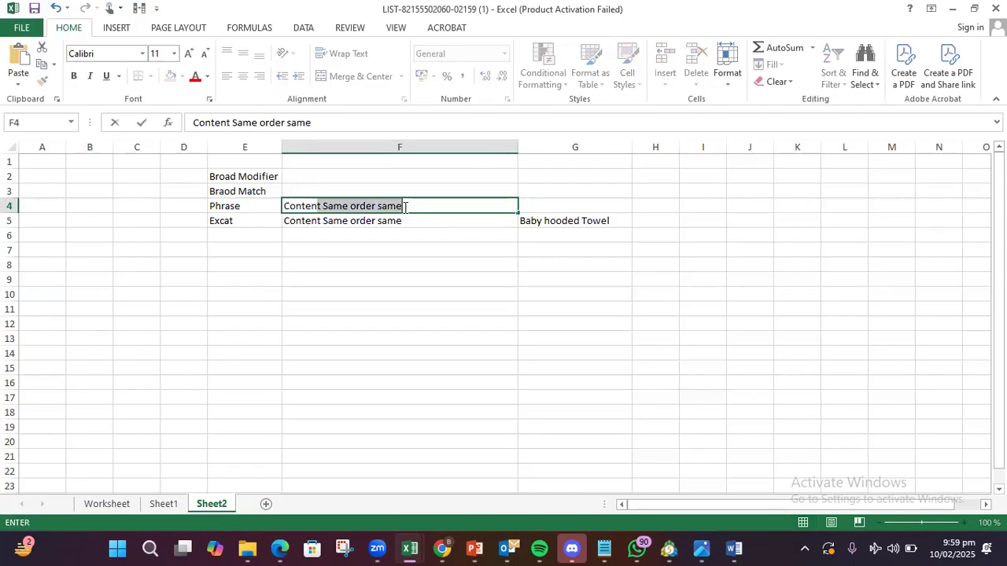
pyautogui.write('o')
pyautogui.press('BackSpace')
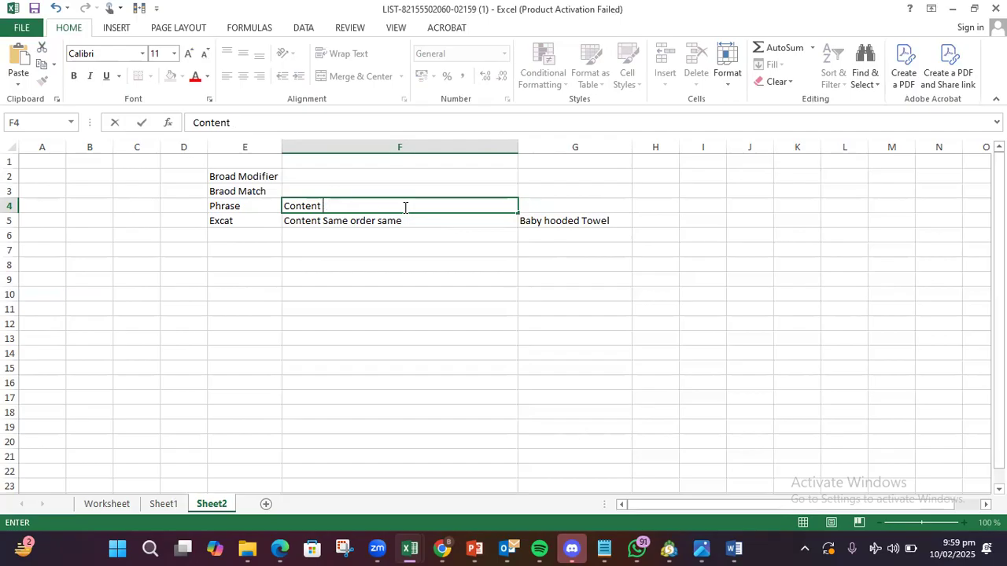
pyautogui.write('same order change')
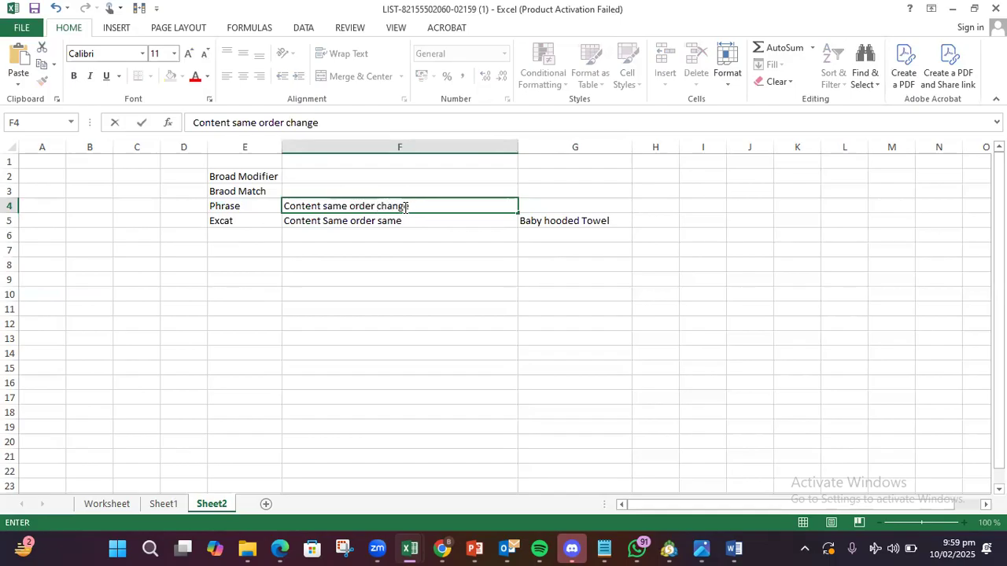
pyautogui.click(553, 203)
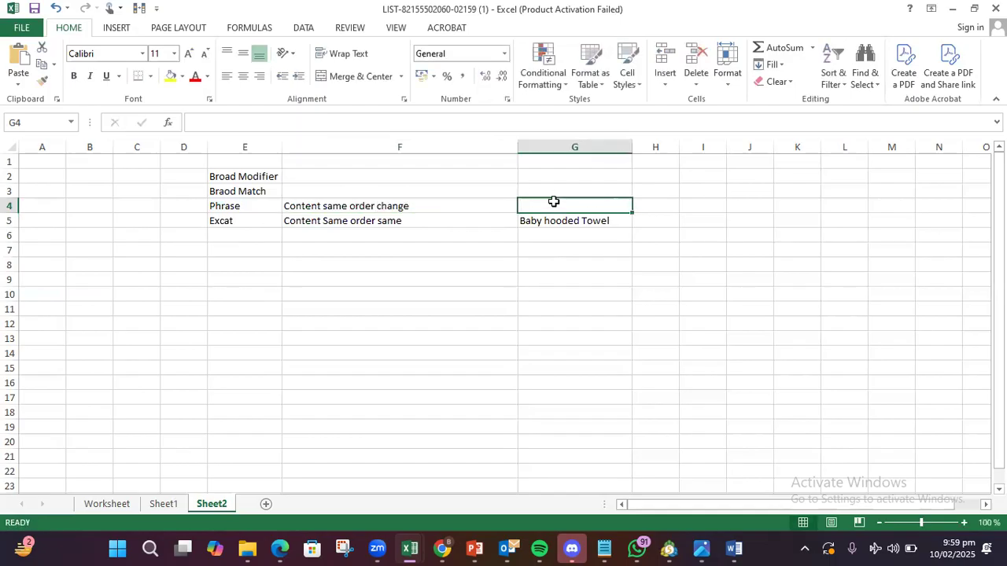
pyautogui.write('large ')
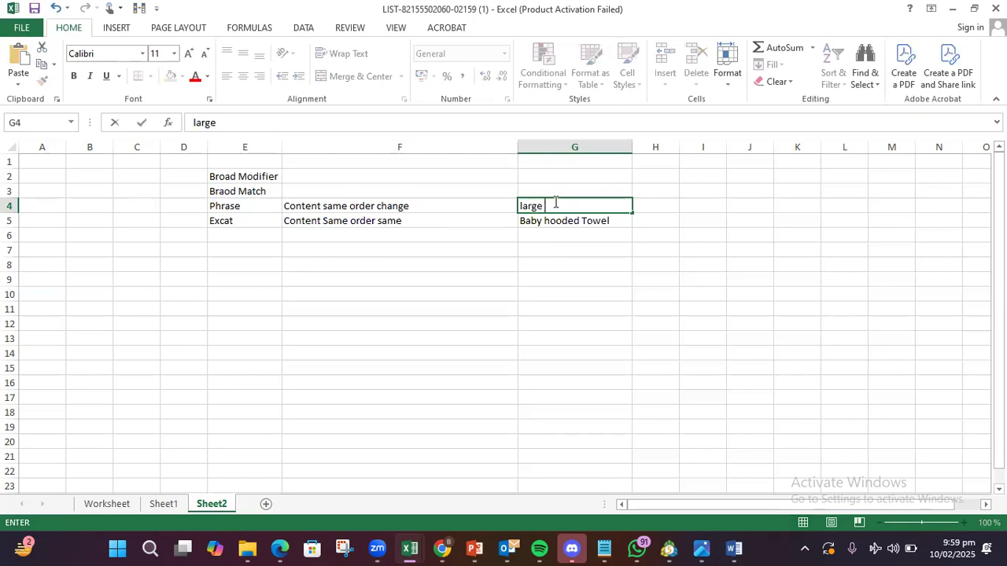
pyautogui.write('baby hooded to')
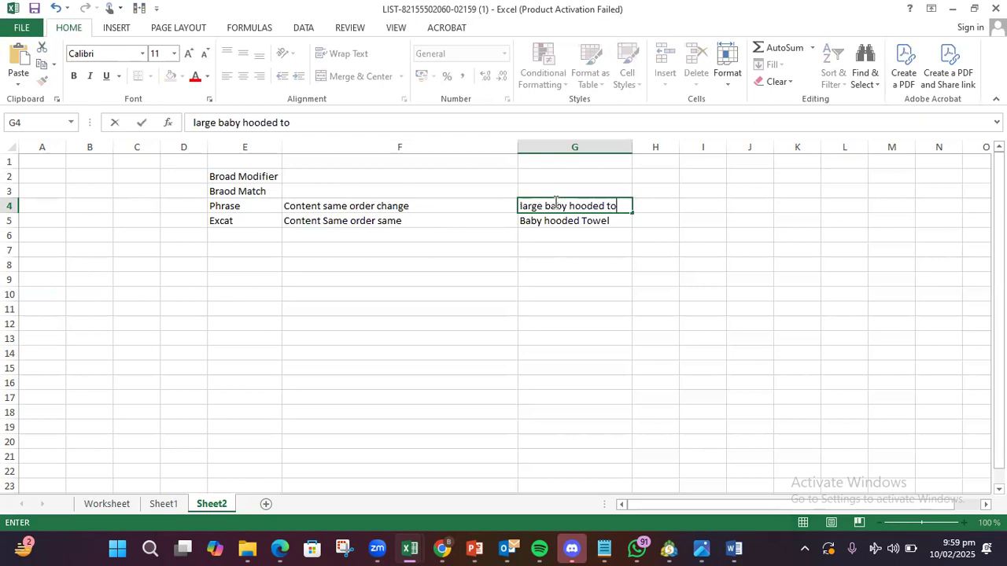
pyautogui.write('wel')
# Widen columns H to K and add the reordered example 'baby hooded towel large' in H4
pyautogui.moveTo(679, 150); pyautogui.dragTo(762, 151)
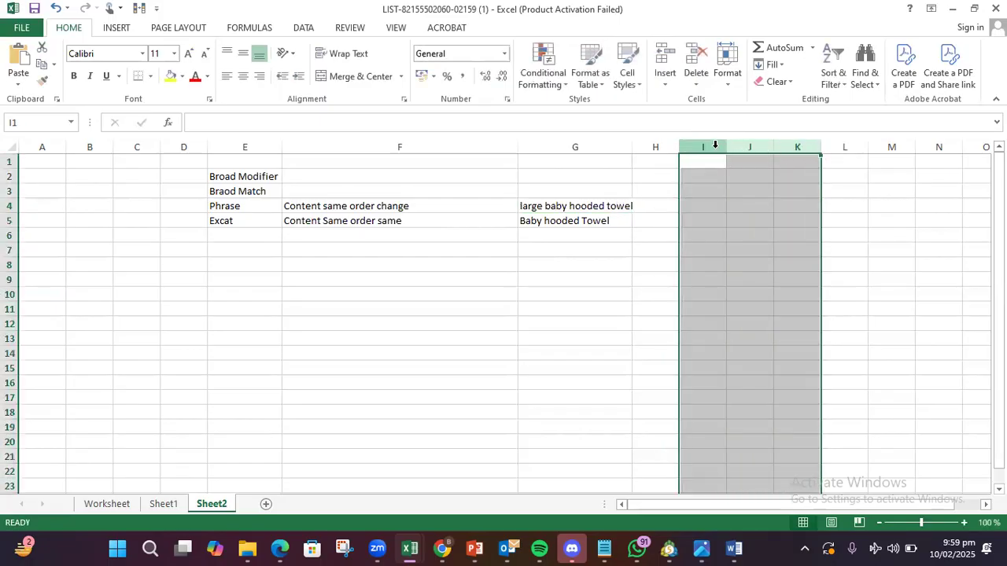
pyautogui.moveTo(636, 148); pyautogui.dragTo(643, 148)
pyautogui.moveTo(732, 147); pyautogui.dragTo(779, 148)
pyautogui.moveTo(732, 191); pyautogui.dragTo(826, 298)
pyautogui.click(721, 202)
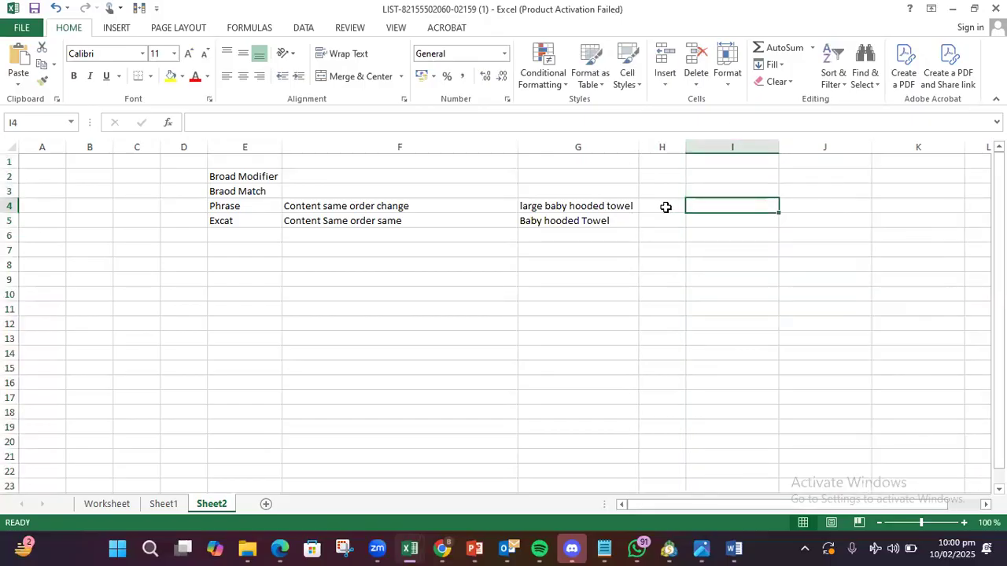
pyautogui.click(665, 207)
pyautogui.moveTo(686, 150); pyautogui.dragTo(765, 151)
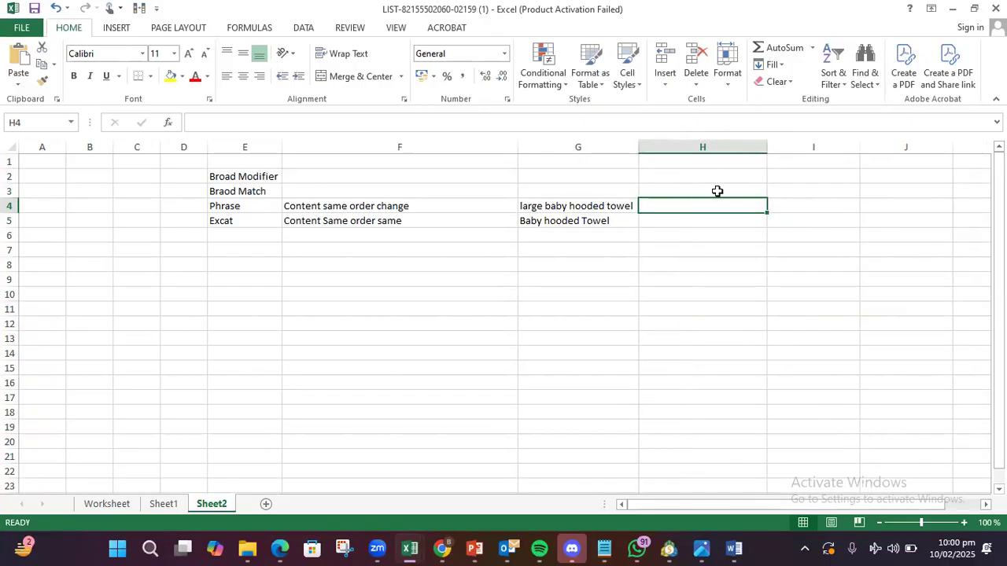
pyautogui.write('baby hoo')
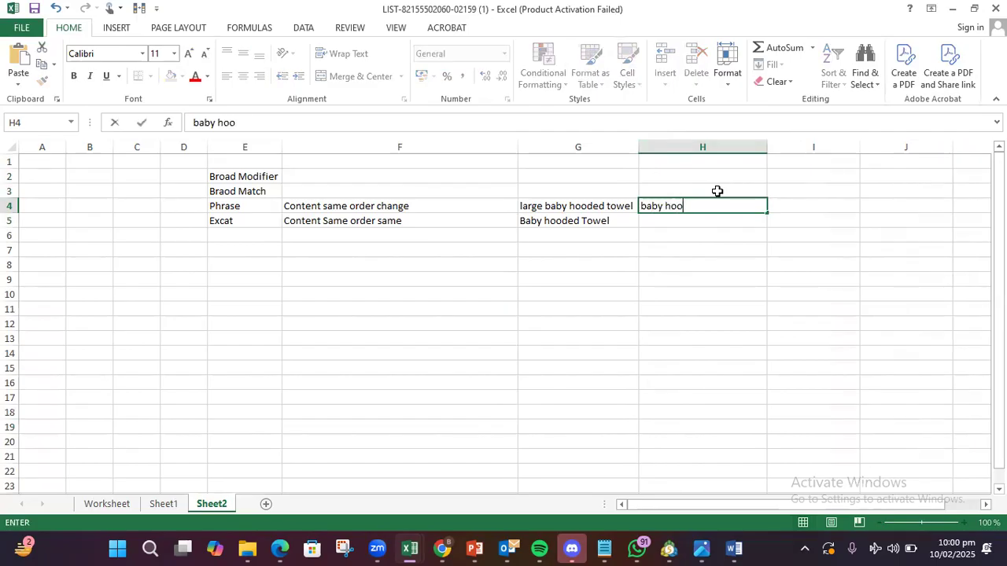
pyautogui.write('ded towel large')
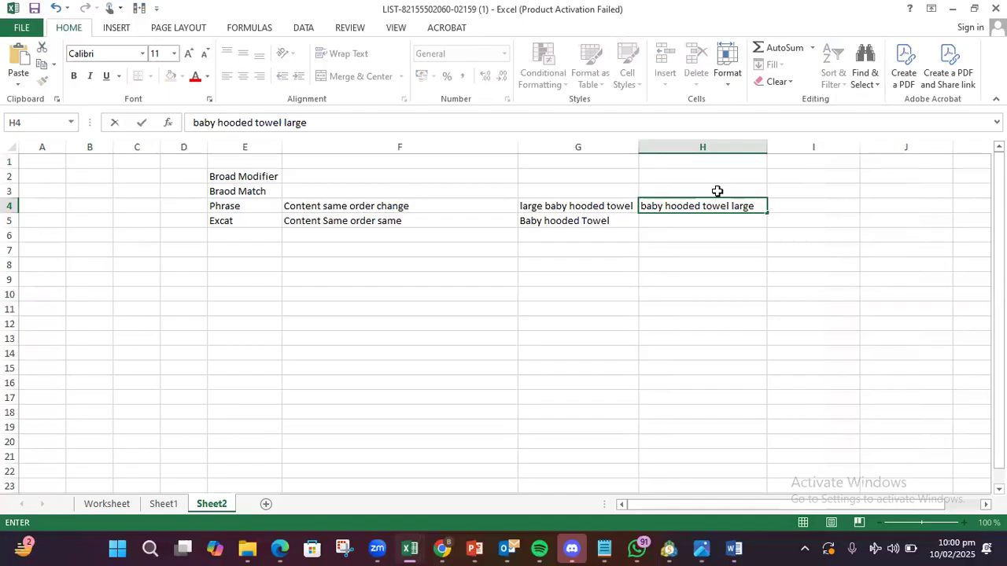
pyautogui.click(653, 265)
# Review the Phrase and Exact labels, rules and examples in rows 4 and 5
pyautogui.click(600, 208)
pyautogui.click(683, 208)
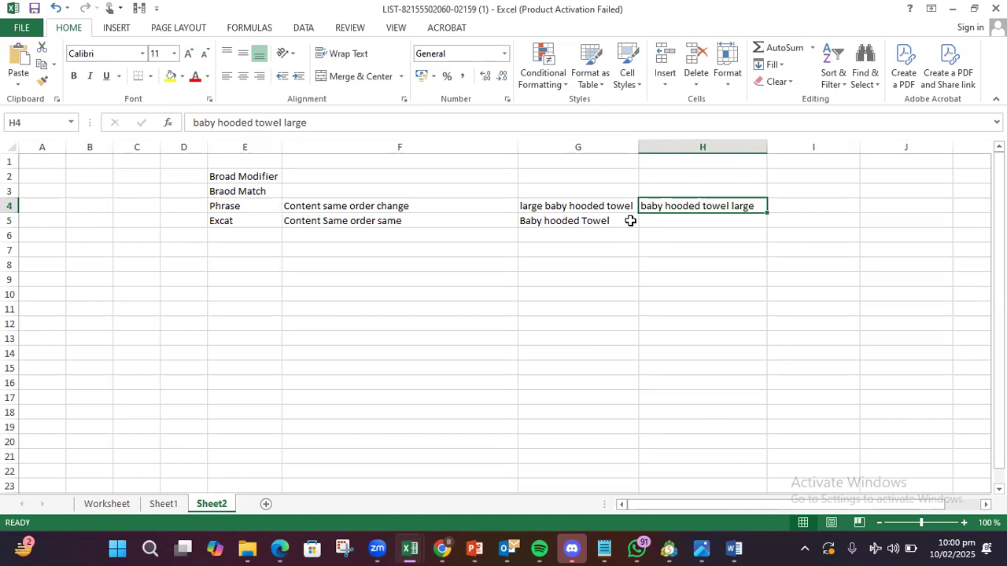
pyautogui.click(279, 207)
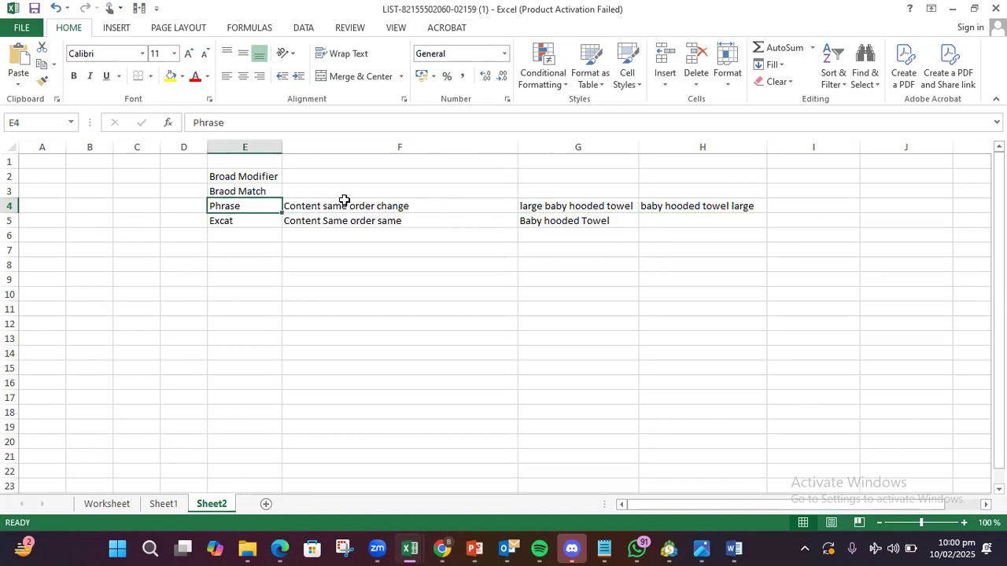
pyautogui.click(535, 205)
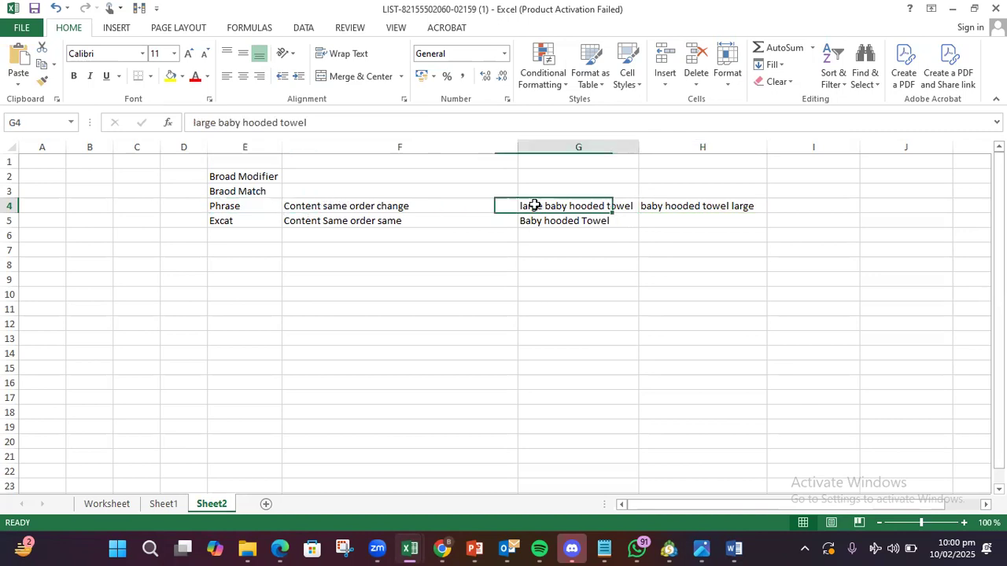
pyautogui.click(674, 206)
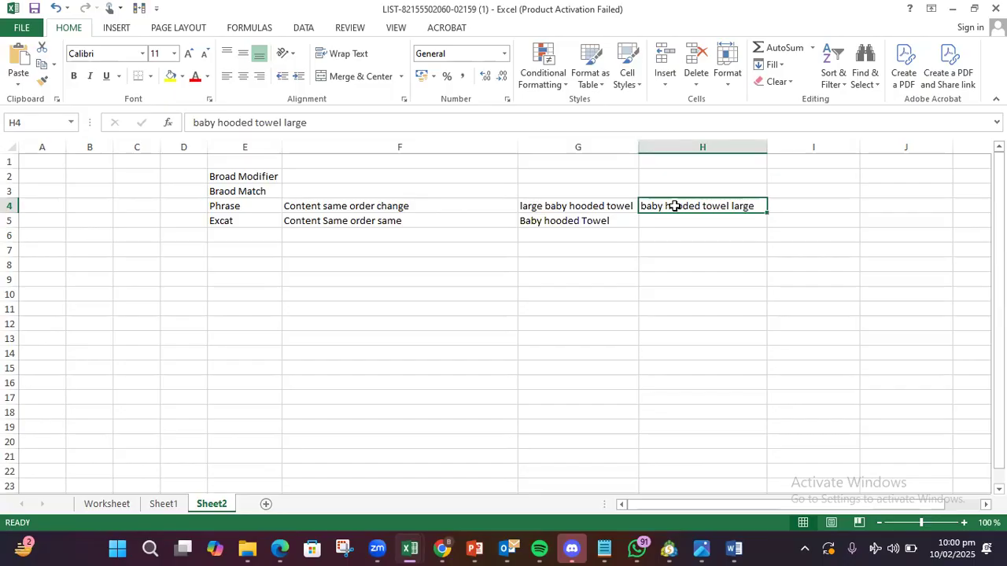
pyautogui.click(338, 206)
pyautogui.click(334, 220)
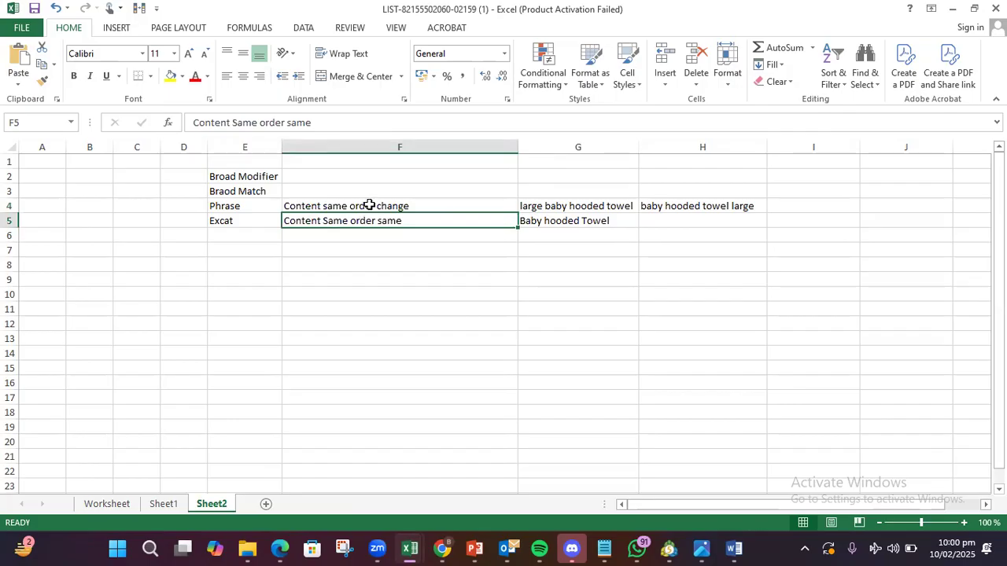
pyautogui.click(369, 206)
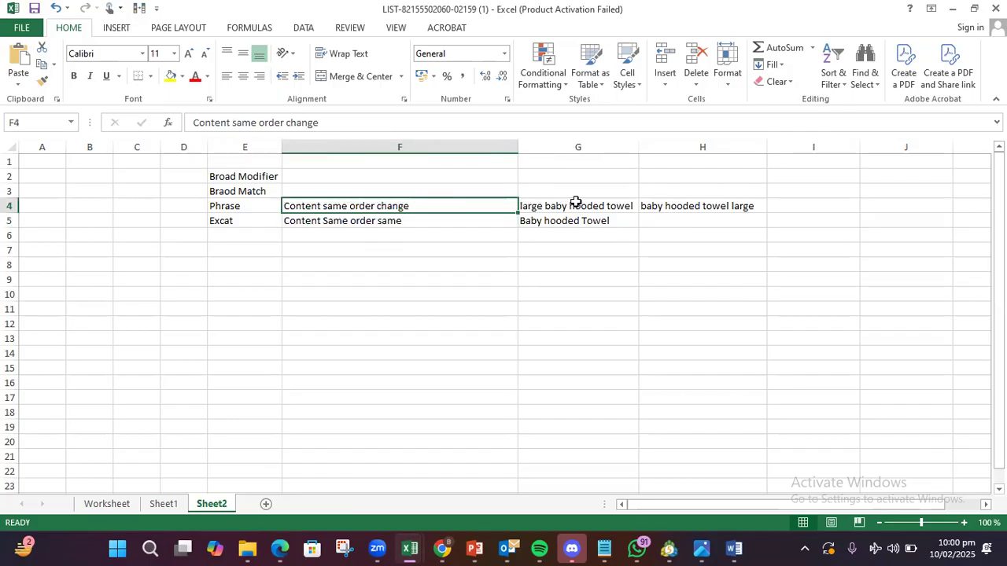
pyautogui.click(623, 260)
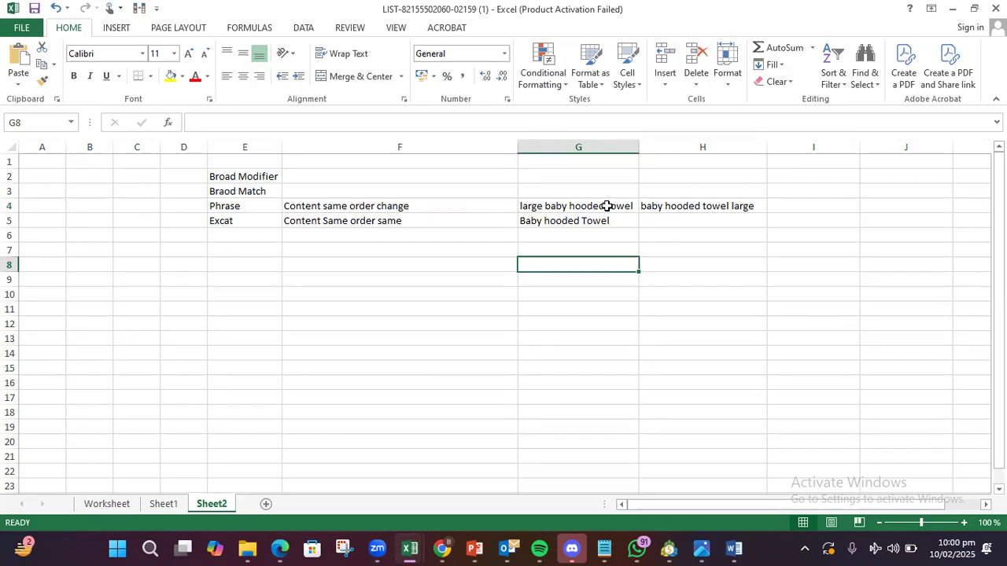
# Enter the Broad Match rule 'content change order change' in F3
pyautogui.click(442, 190)
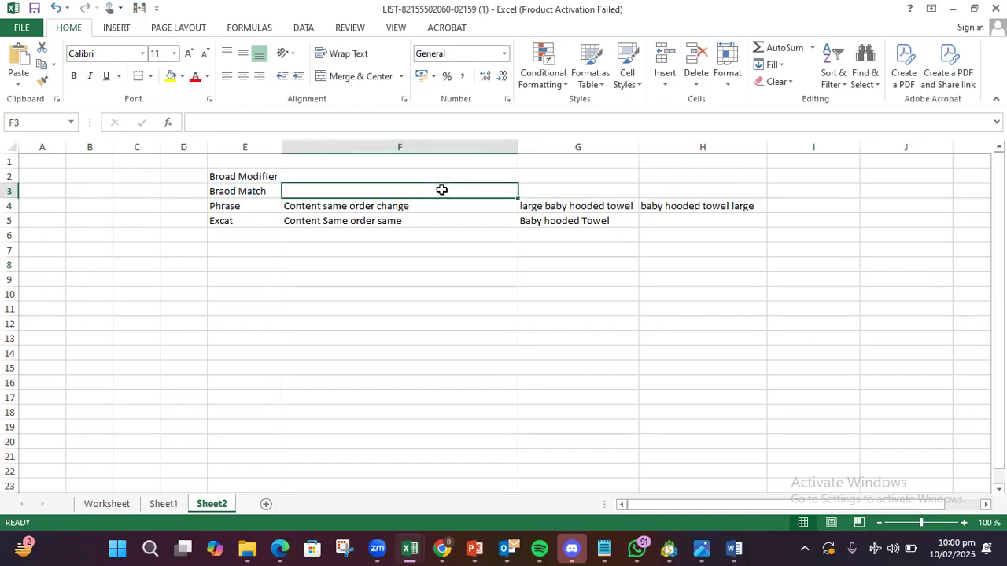
pyautogui.write('cont')
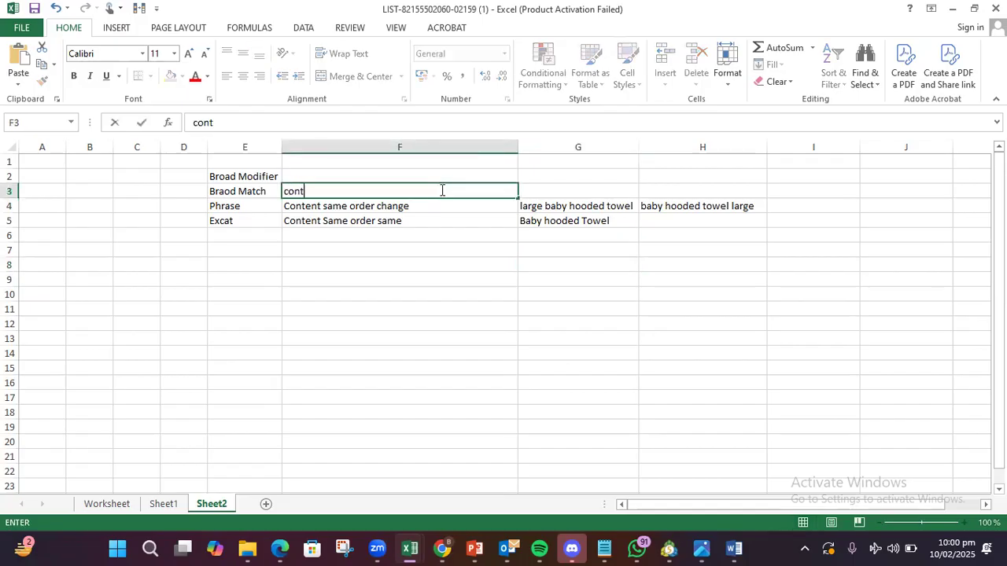
pyautogui.write('ent change or')
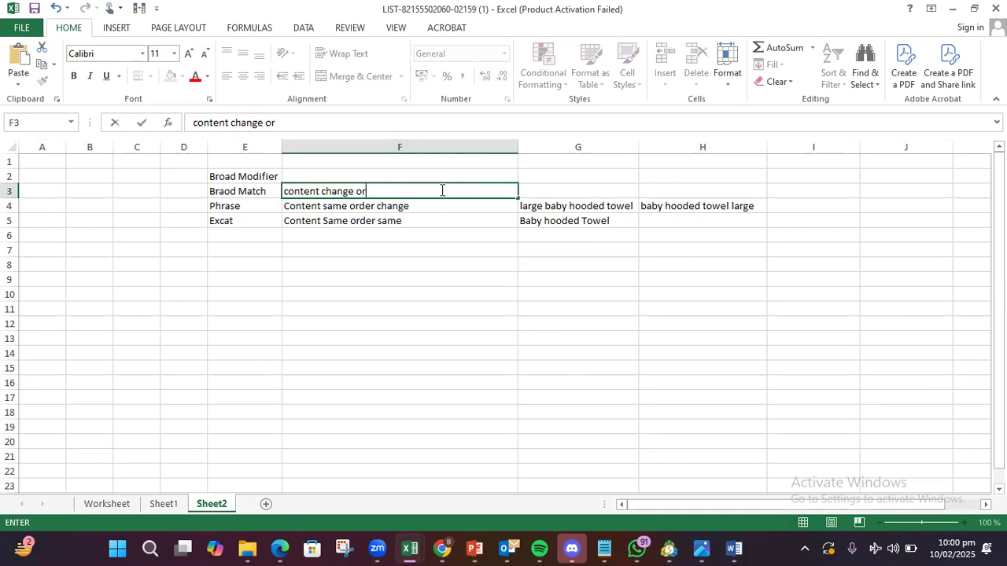
pyautogui.write('der change')
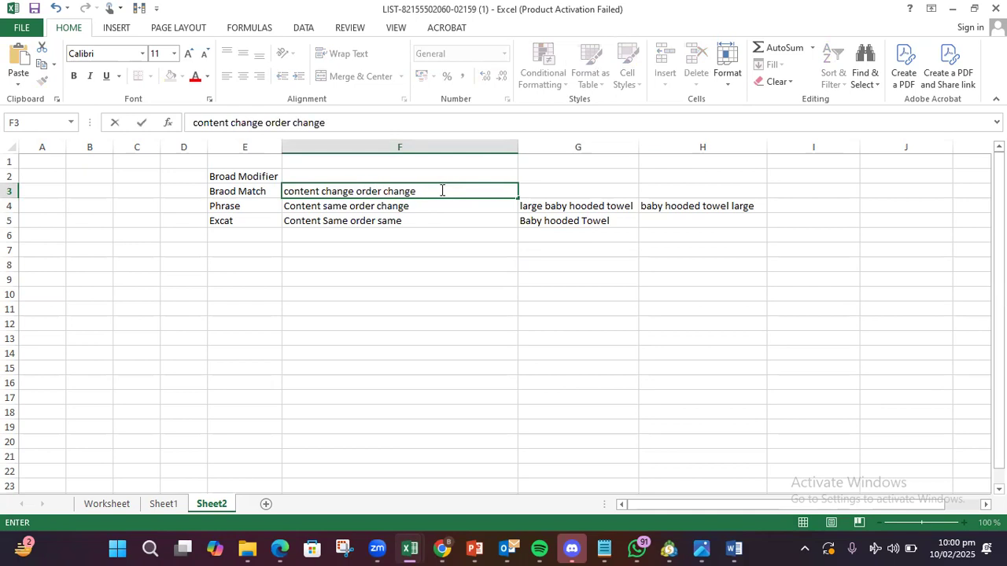
pyautogui.click(605, 186)
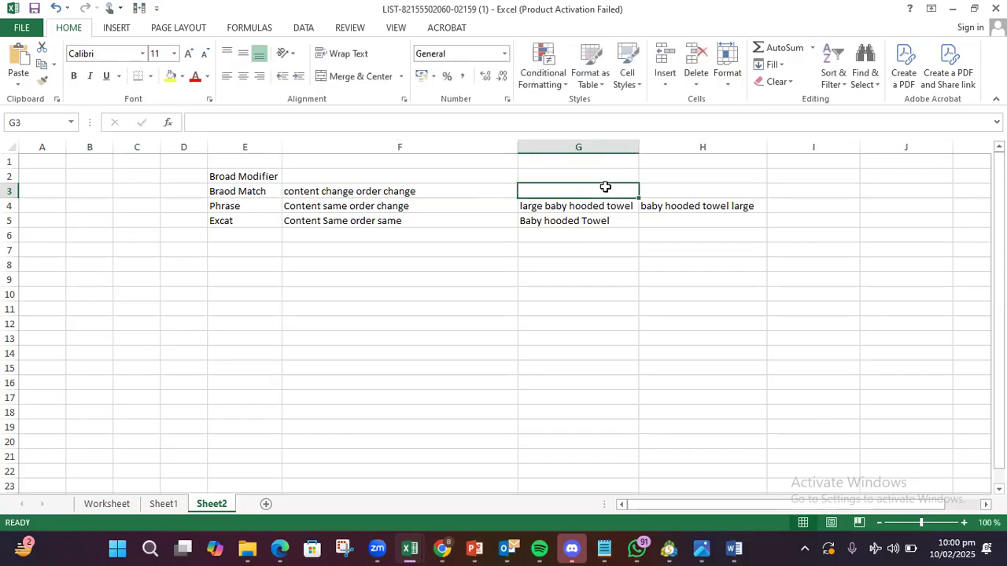
# Add the example 'toddler hooded bath gtowel in large size in cotton' in G3, then show the Keyword Match Types slide
pyautogui.write('todd')
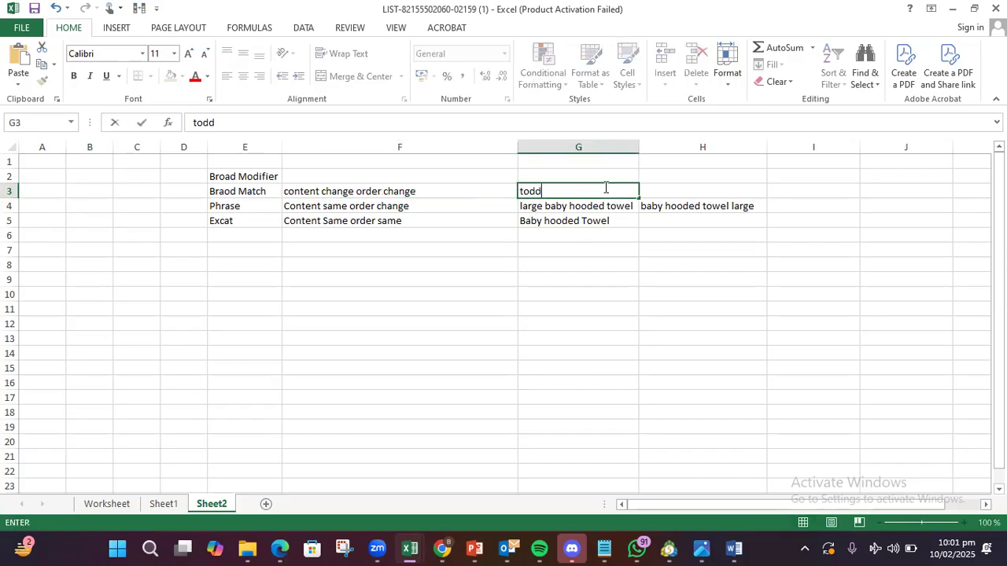
pyautogui.write('ler hooded bath gtowel in large s')
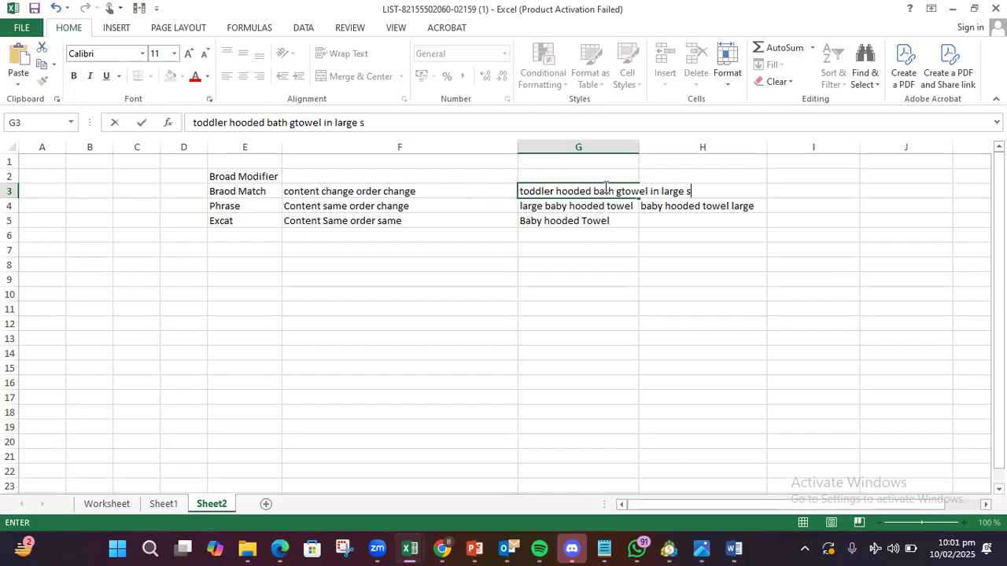
pyautogui.write('ize in cotton')
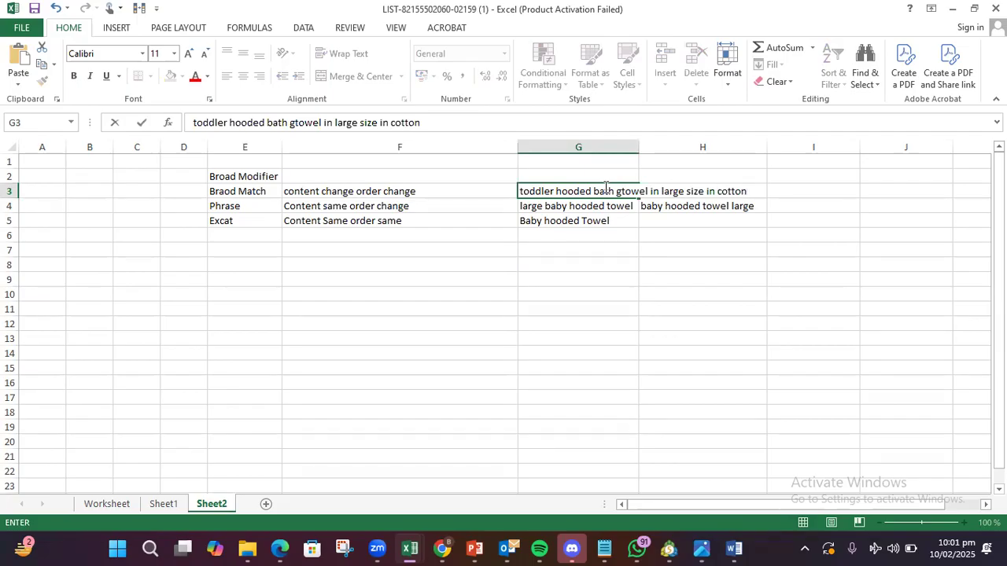
pyautogui.click(623, 247)
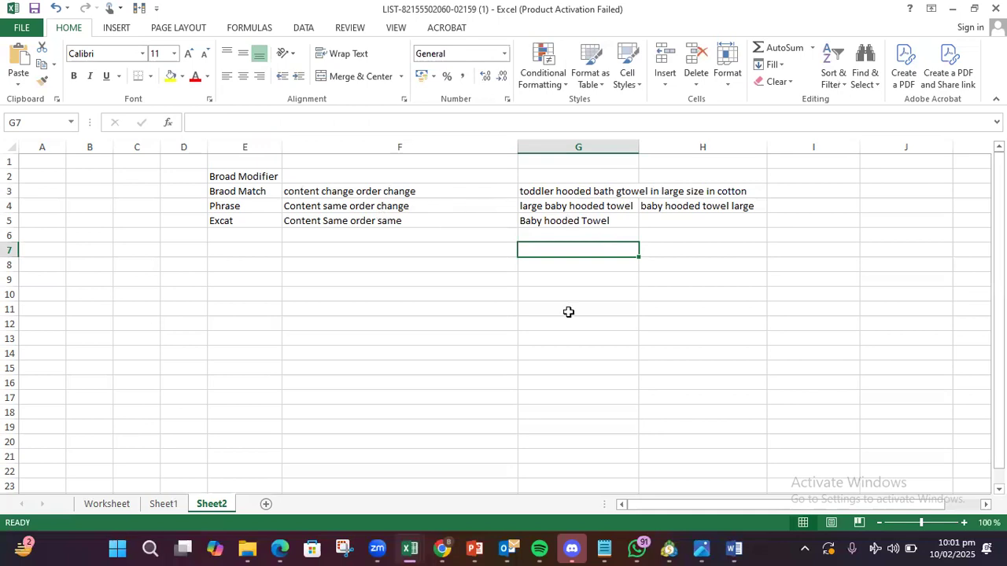
pyautogui.click(474, 549)
pyautogui.click(630, 464)
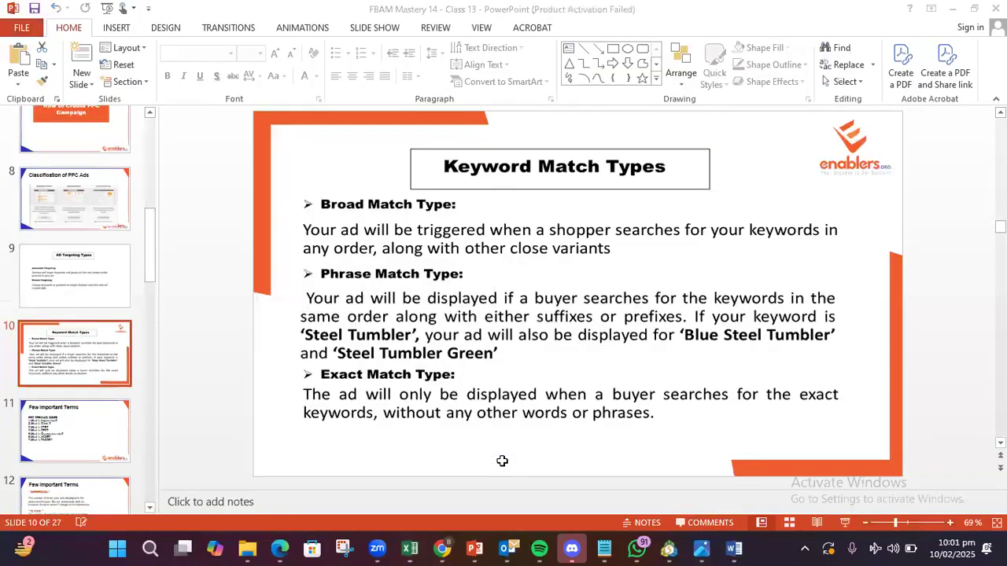
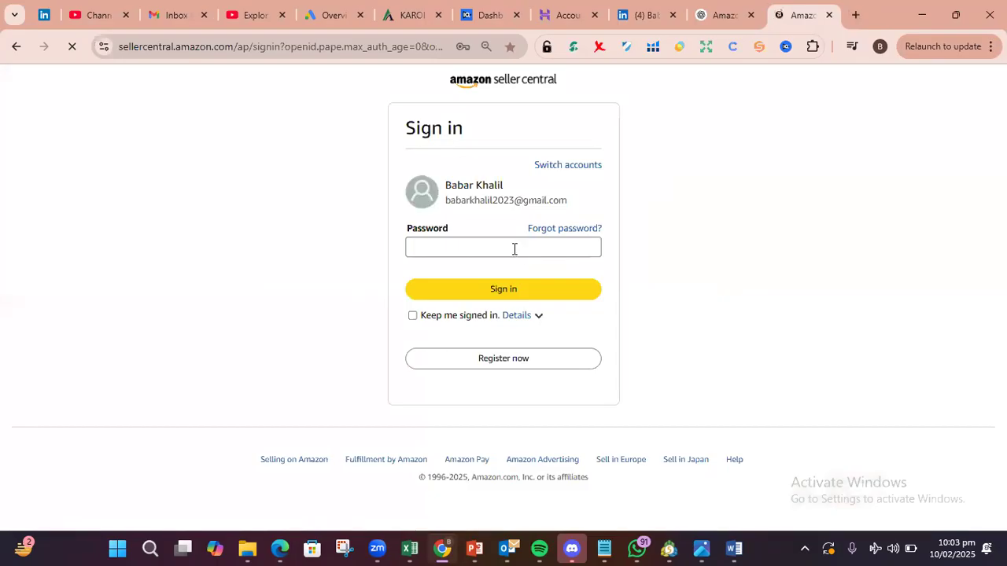
# Sign in to Seller Central with the saved password and the one-time code
pyautogui.click(514, 248)
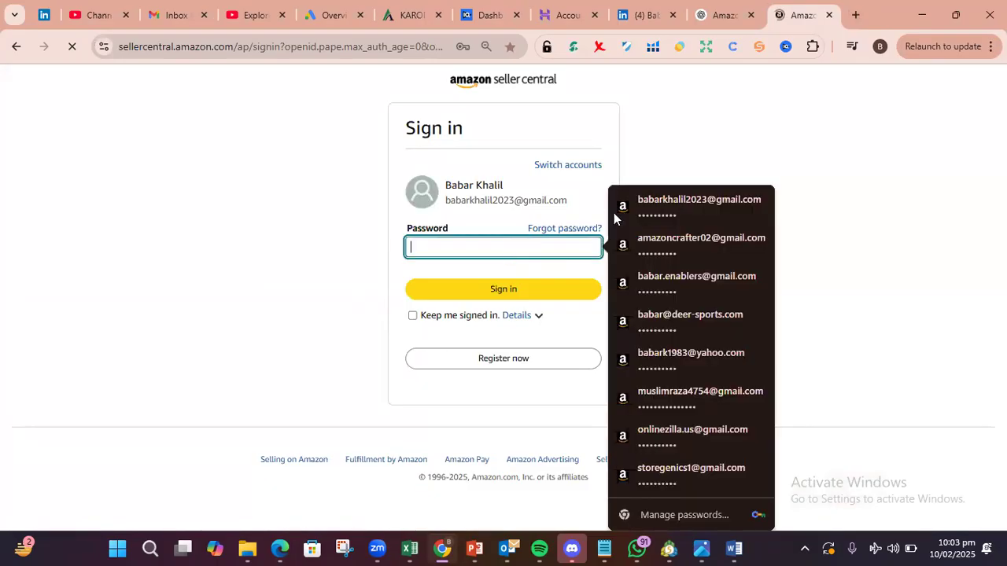
pyautogui.click(662, 206)
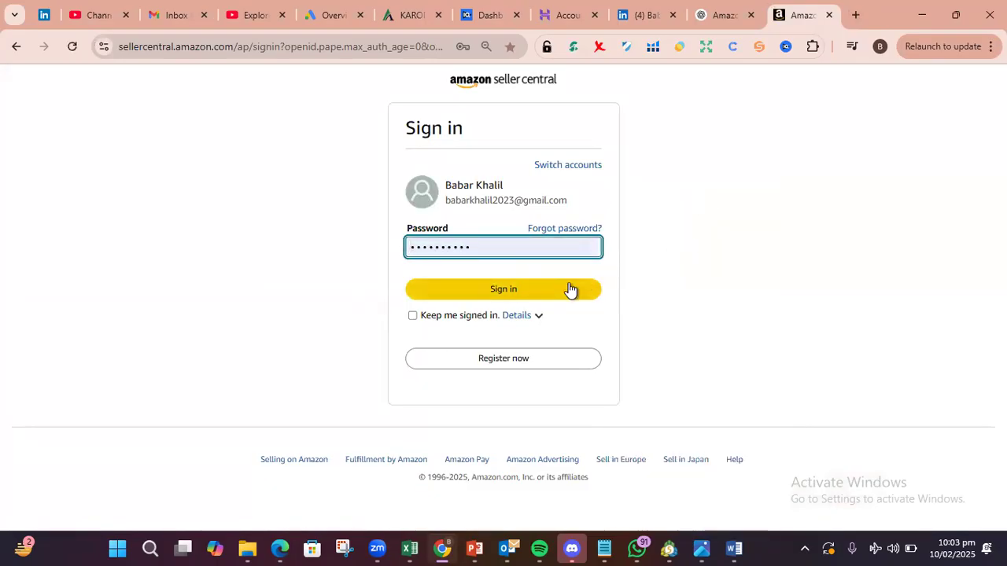
pyautogui.click(551, 292)
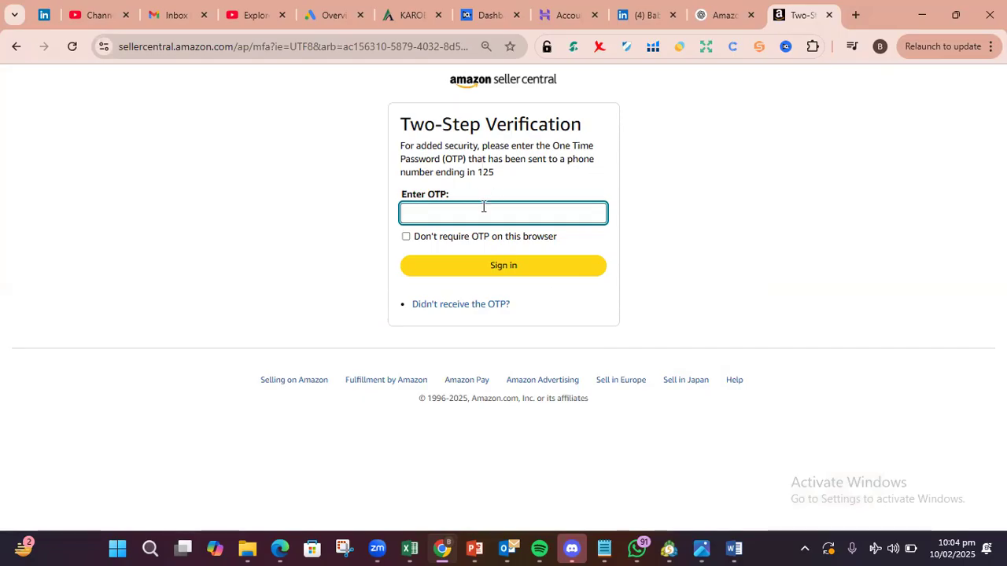
pyautogui.click(428, 265)
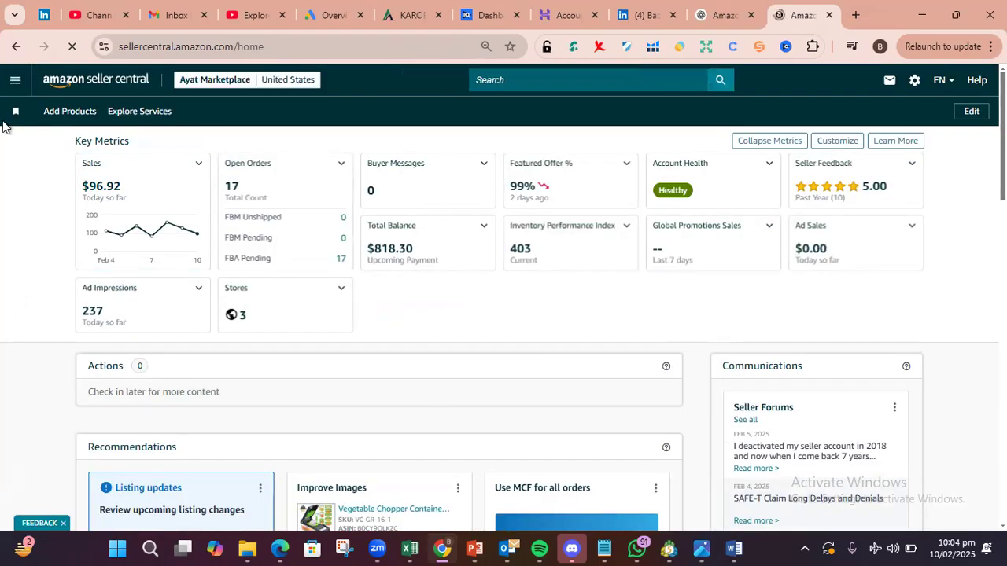
# Open Campaign Manager from the Advertising section of the main menu
pyautogui.click(11, 91)
pyautogui.moveTo(146, 233)
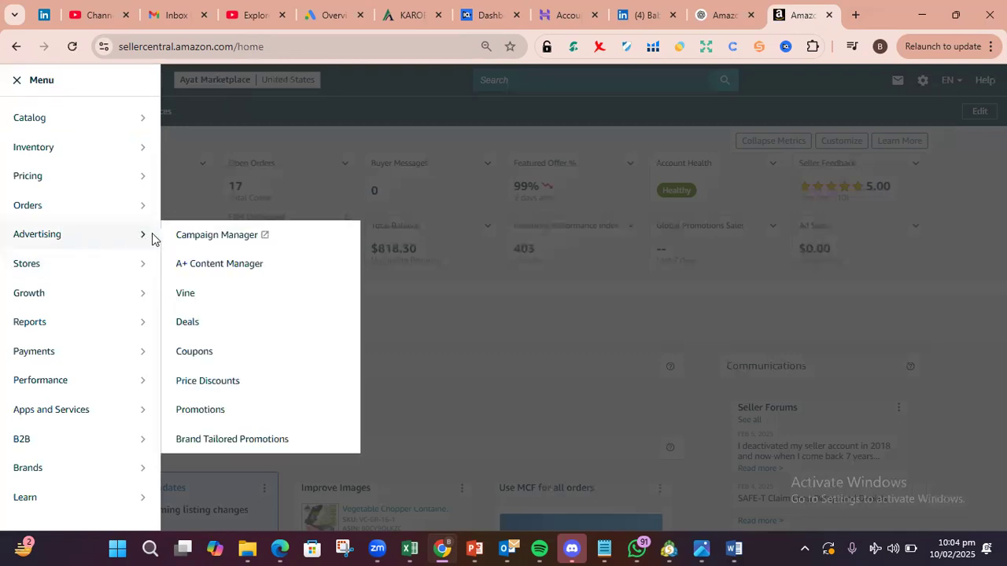
pyautogui.click(178, 235)
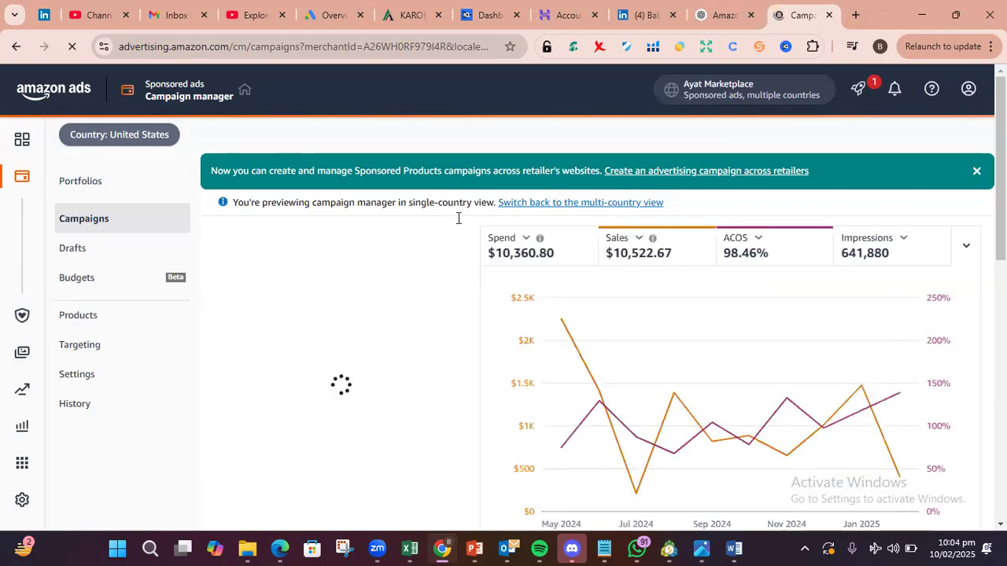
# Open the fbam14-test campaign from the Campaigns list and scroll to its ad groups
pyautogui.scroll(-5, 476, 292)
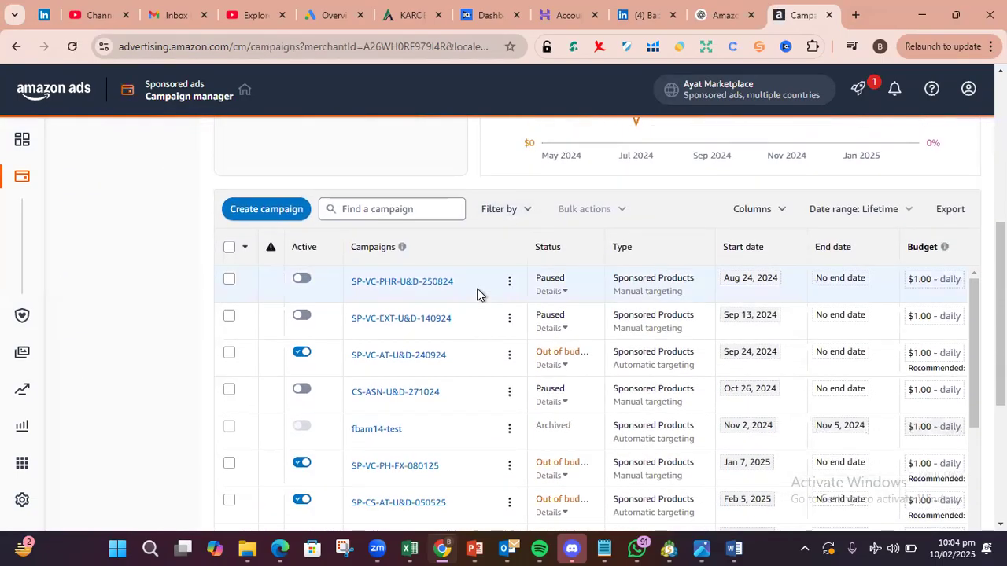
pyautogui.scroll(-1, 477, 293)
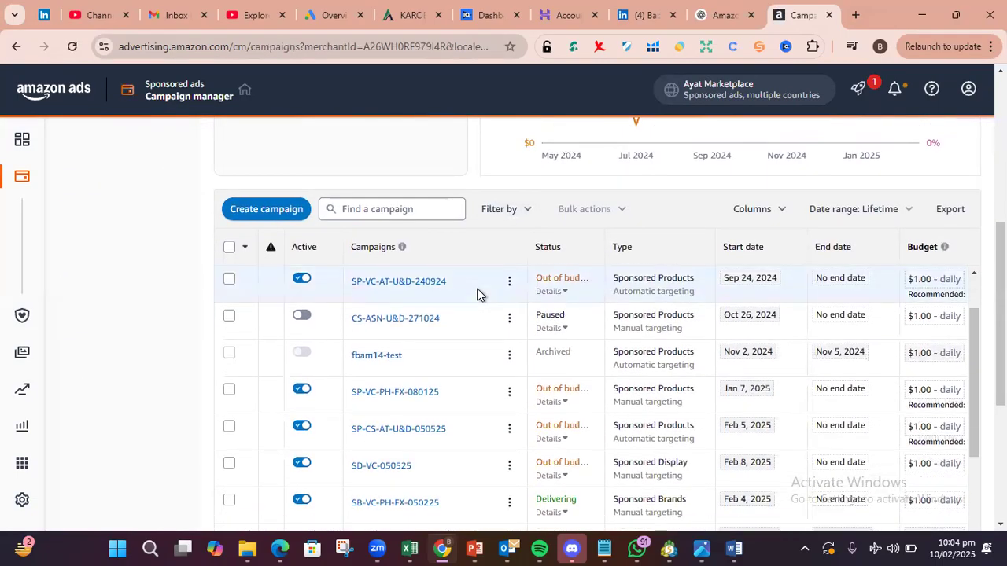
pyautogui.click(385, 355)
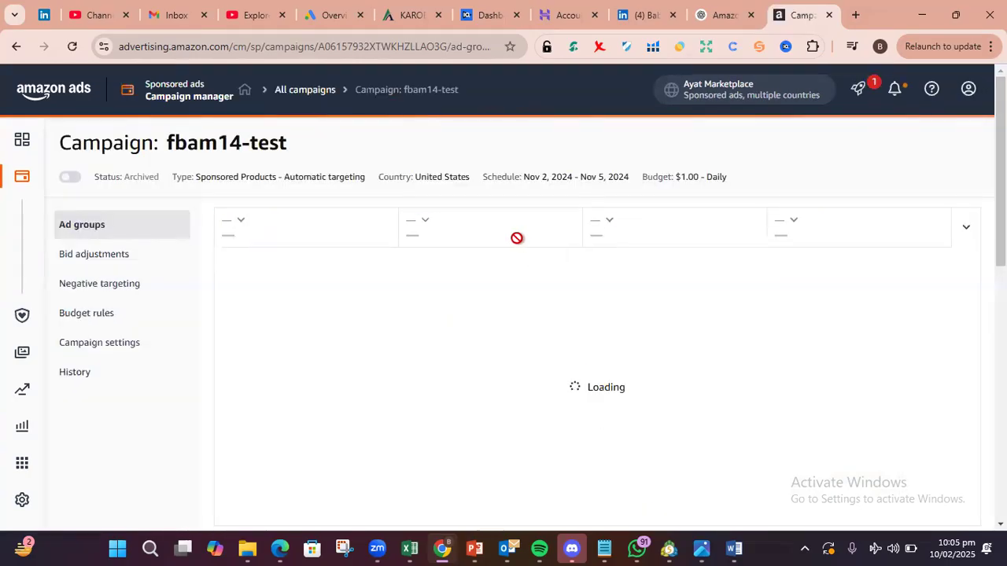
pyautogui.scroll(-3, 500, 251)
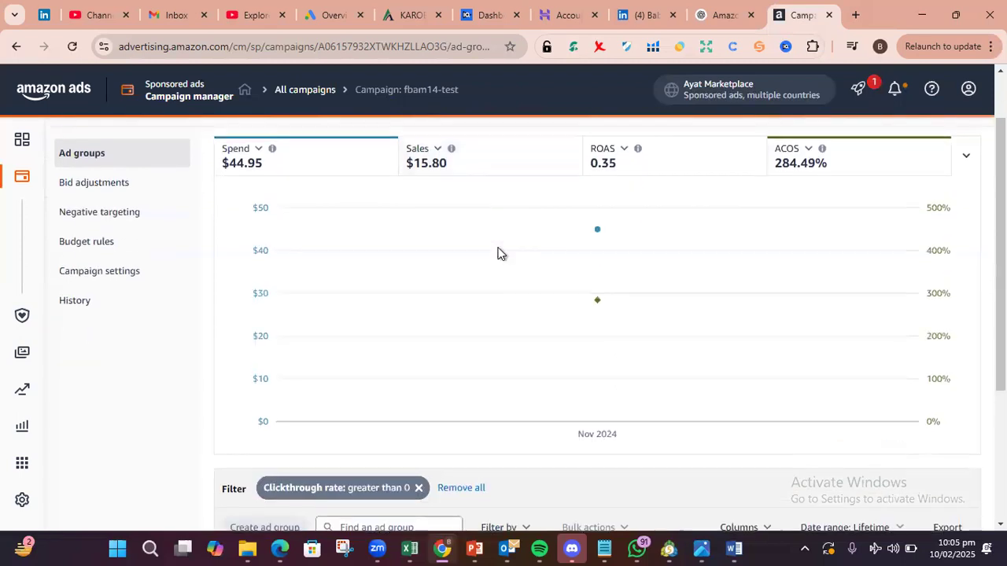
pyautogui.scroll(-1, 495, 260)
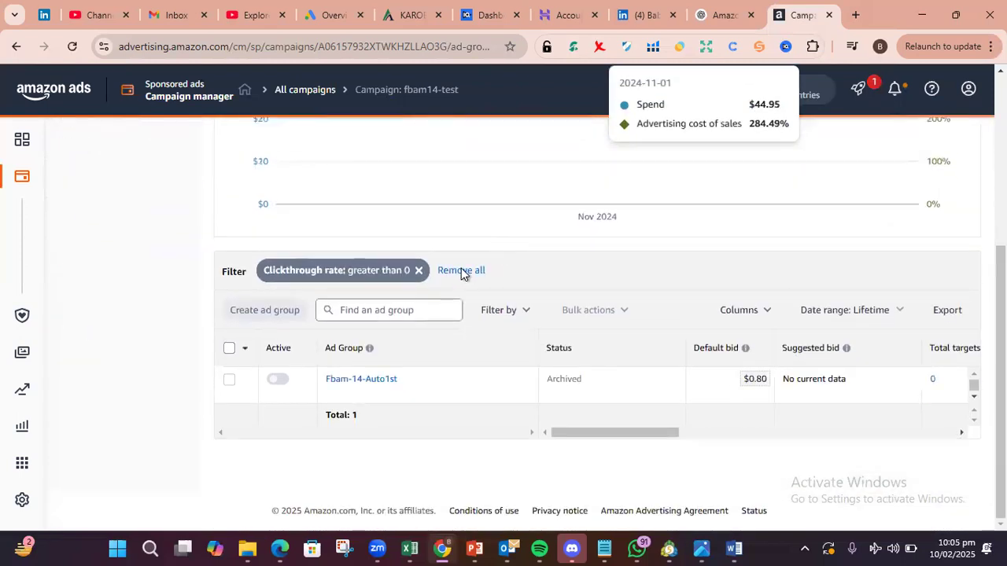
# Open the Fbam-14-Auto1st ad group and show all of its metrics
pyautogui.click(336, 381)
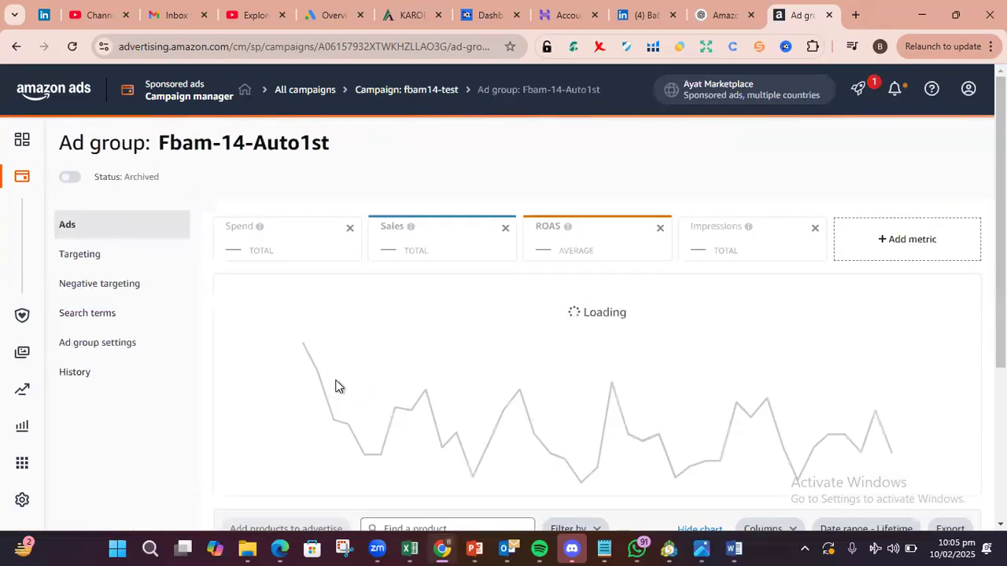
pyautogui.click(934, 246)
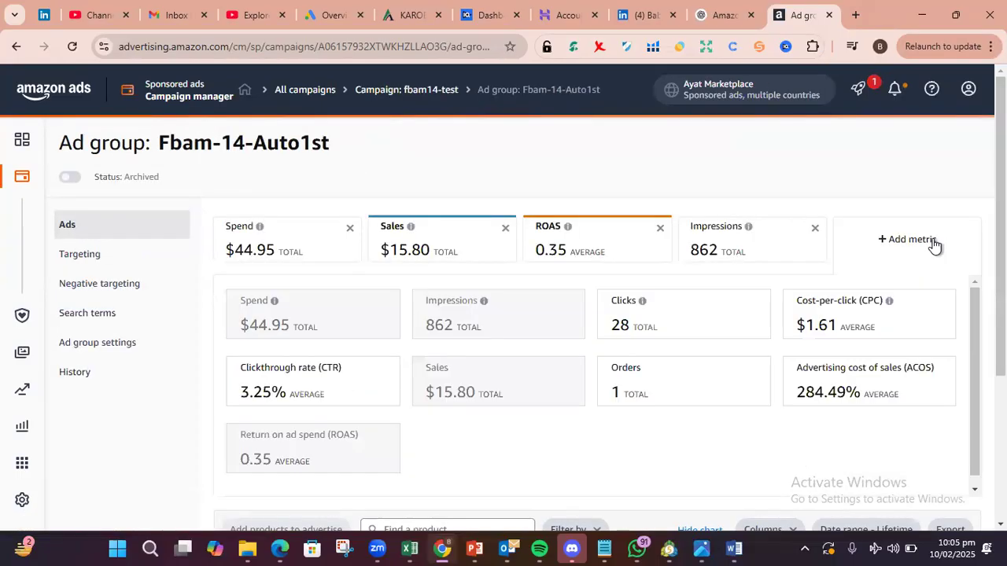
pyautogui.scroll(-1, 898, 330)
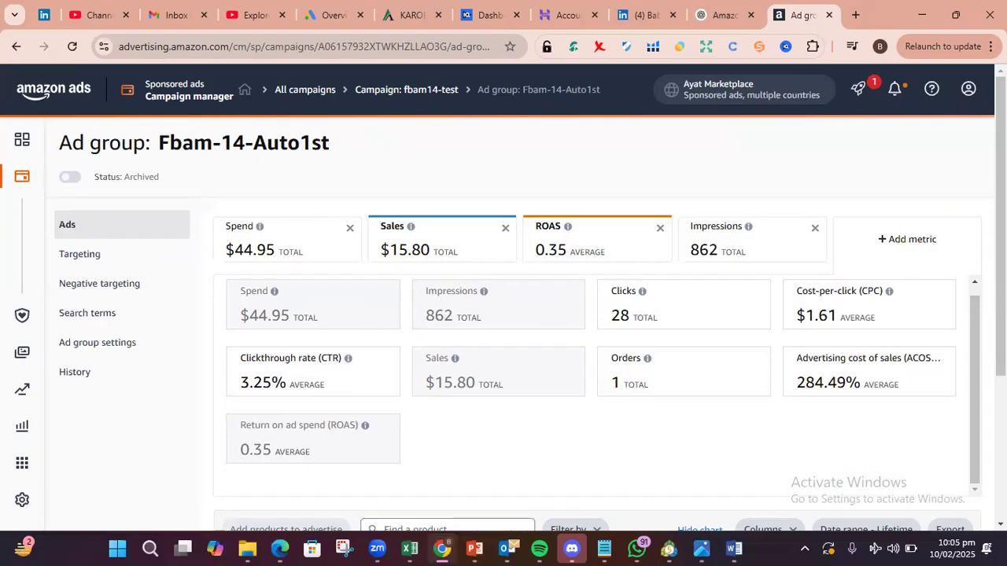
# Compare the ad group's clicks, CPC, CTR and ACOS against the PowerPoint KPI formula slide
pyautogui.moveTo(490, 548)
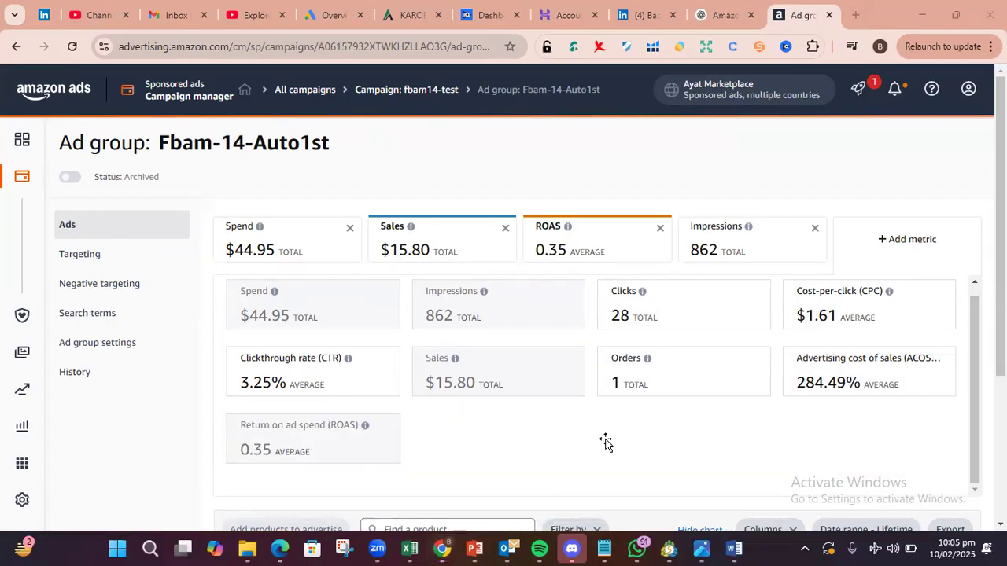
pyautogui.hotkey('alt', 'Tab')
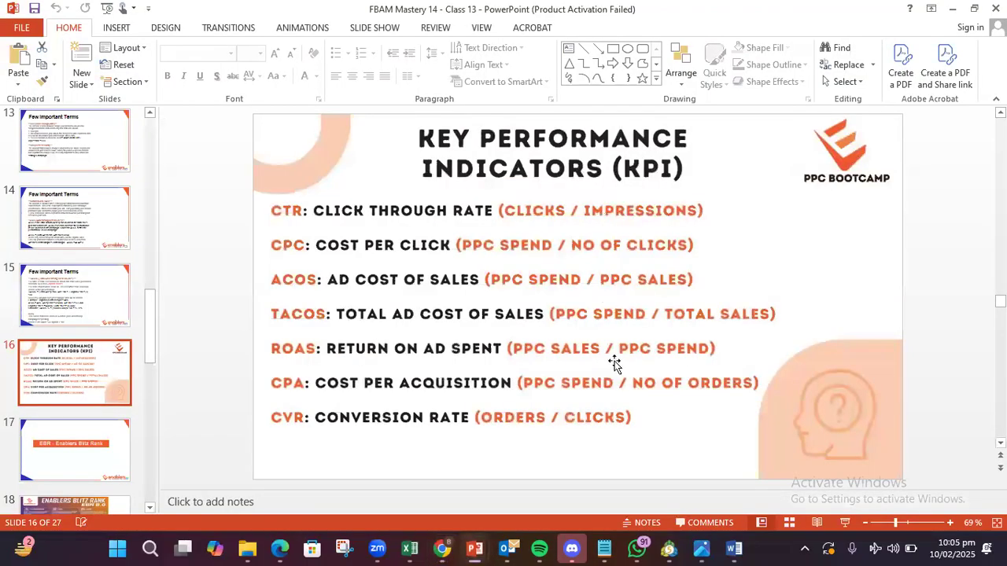
pyautogui.click(952, 9)
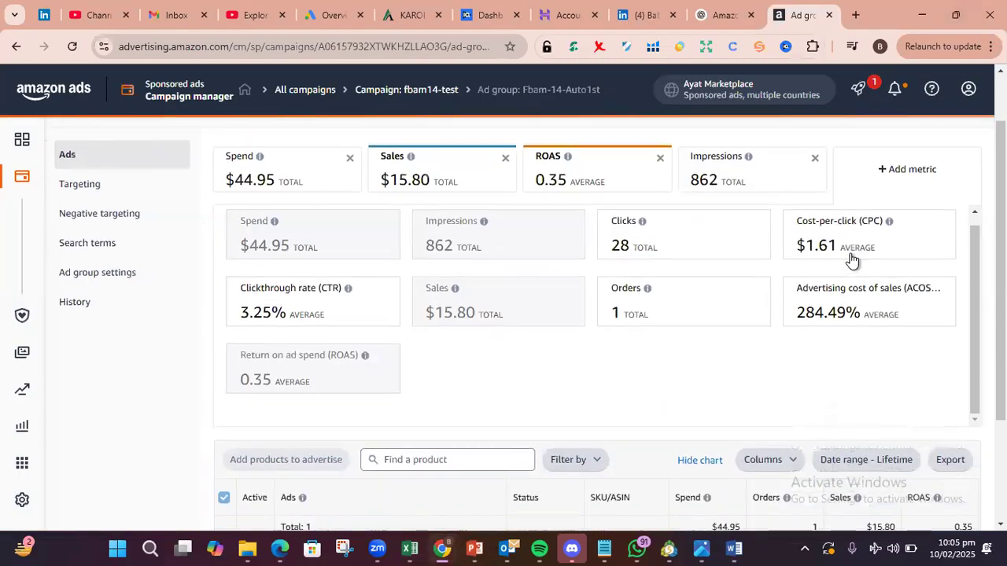
pyautogui.scroll(-2, 852, 260)
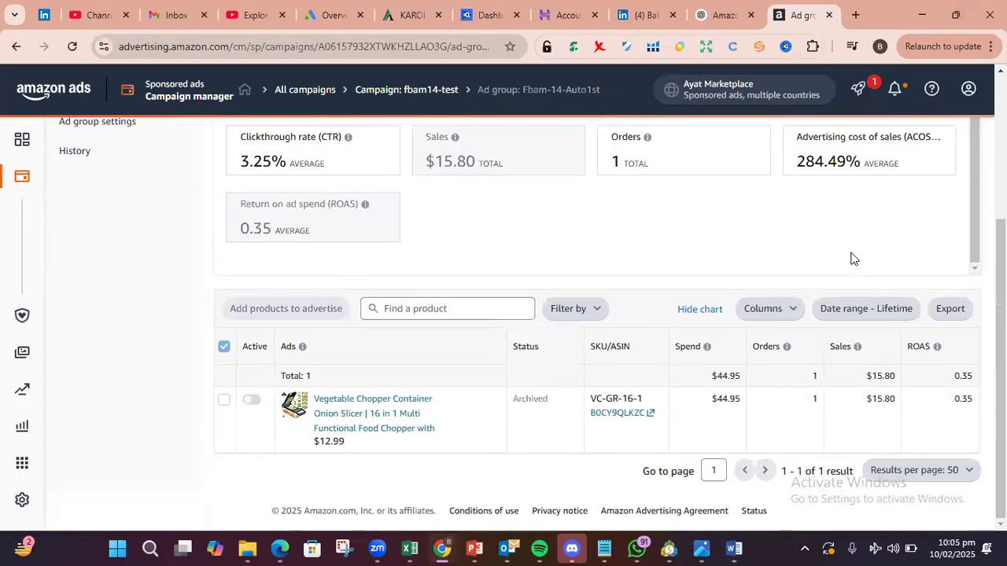
pyautogui.scroll(1, 851, 259)
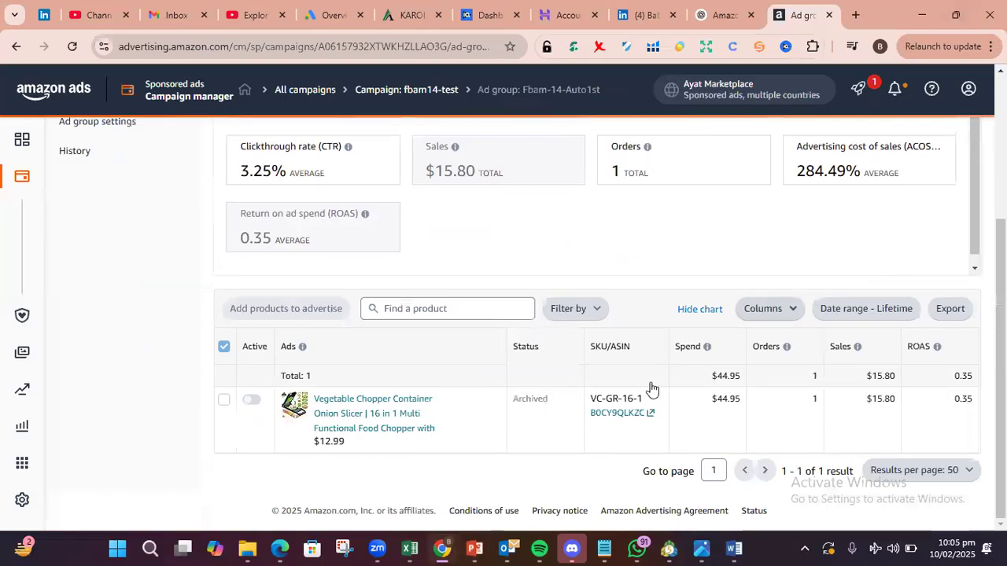
pyautogui.moveTo(475, 546)
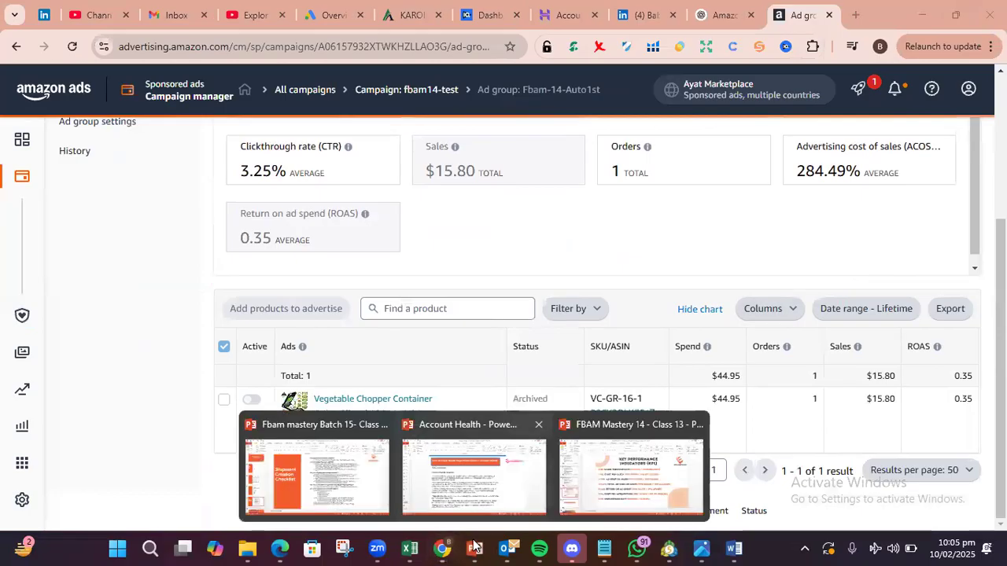
pyautogui.click(568, 436)
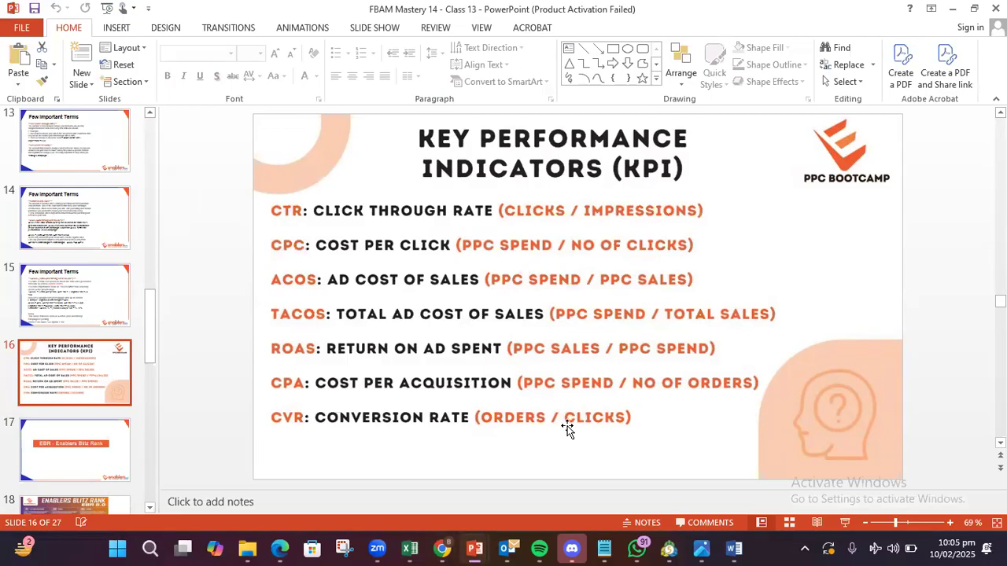
pyautogui.click(952, 9)
pyautogui.scroll(2, 672, 275)
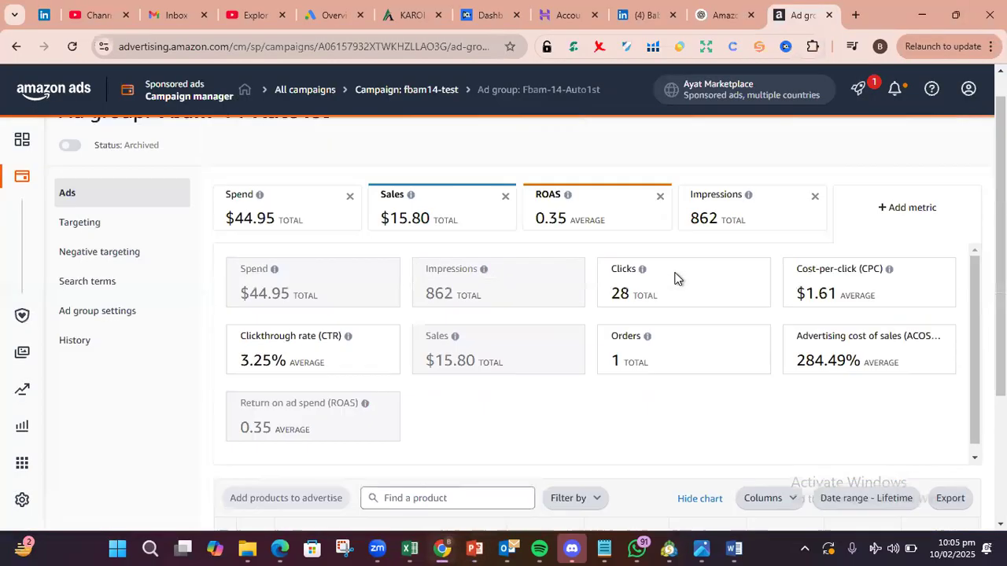
# Go back to the campaigns and open the BAMC-1-test-auto campaign
pyautogui.click(13, 50)
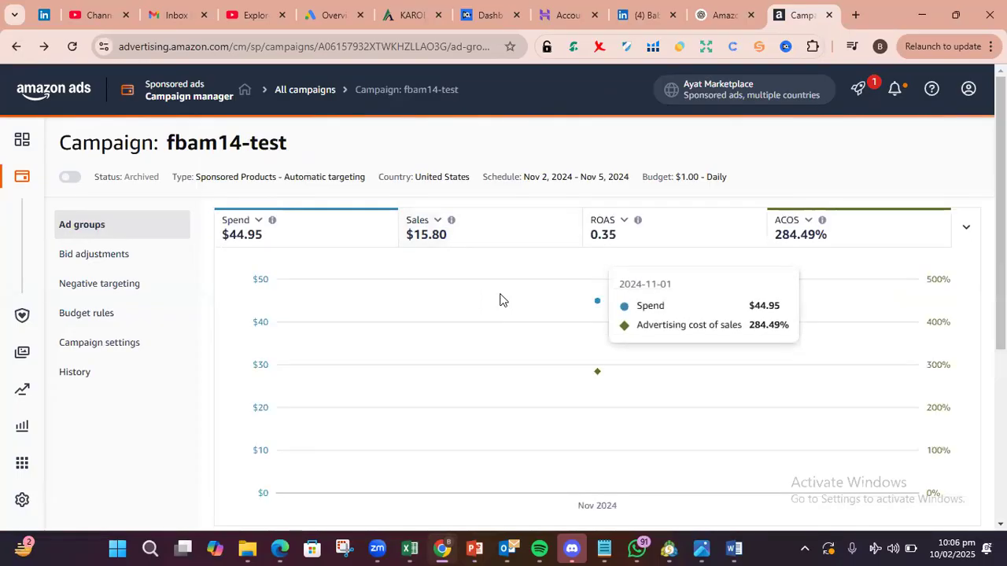
pyautogui.scroll(-4, 500, 299)
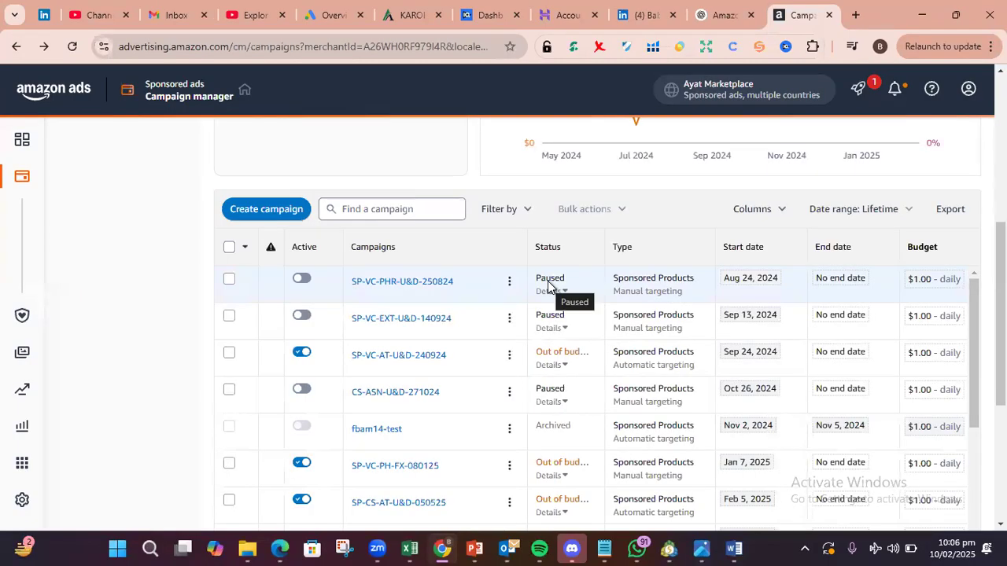
pyautogui.scroll(-4, 445, 322)
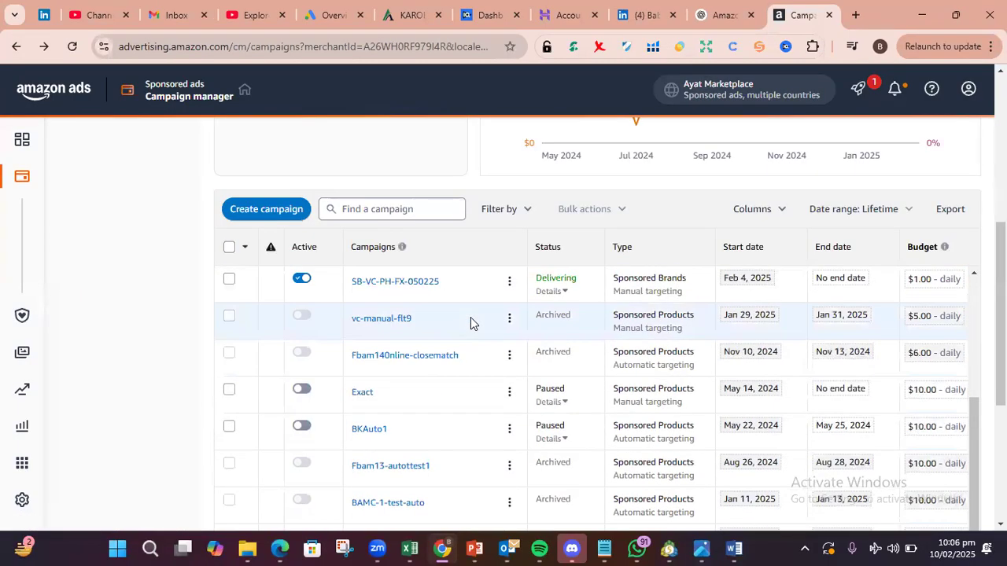
pyautogui.scroll(-1, 470, 317)
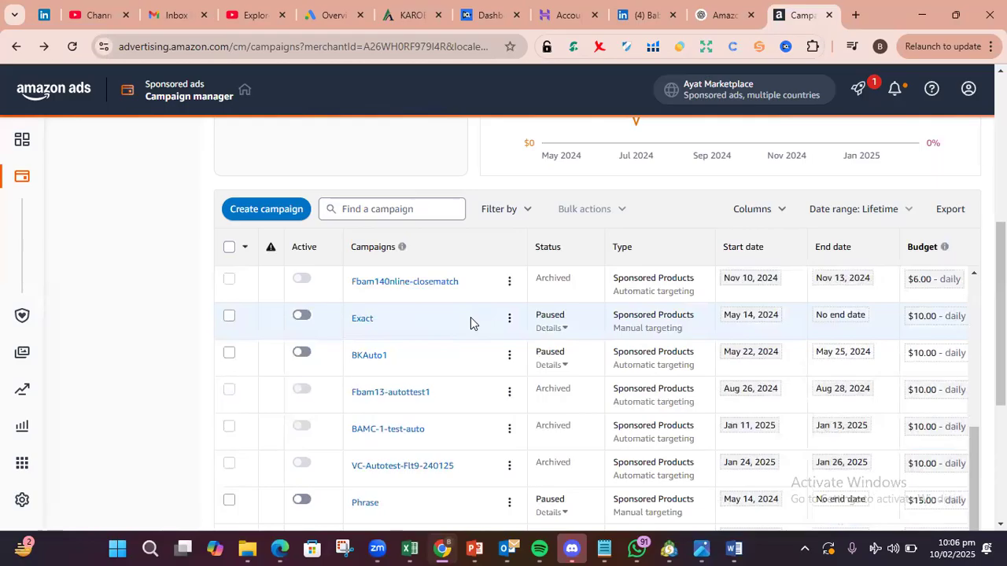
pyautogui.scroll(-2, 471, 317)
pyautogui.click(395, 364)
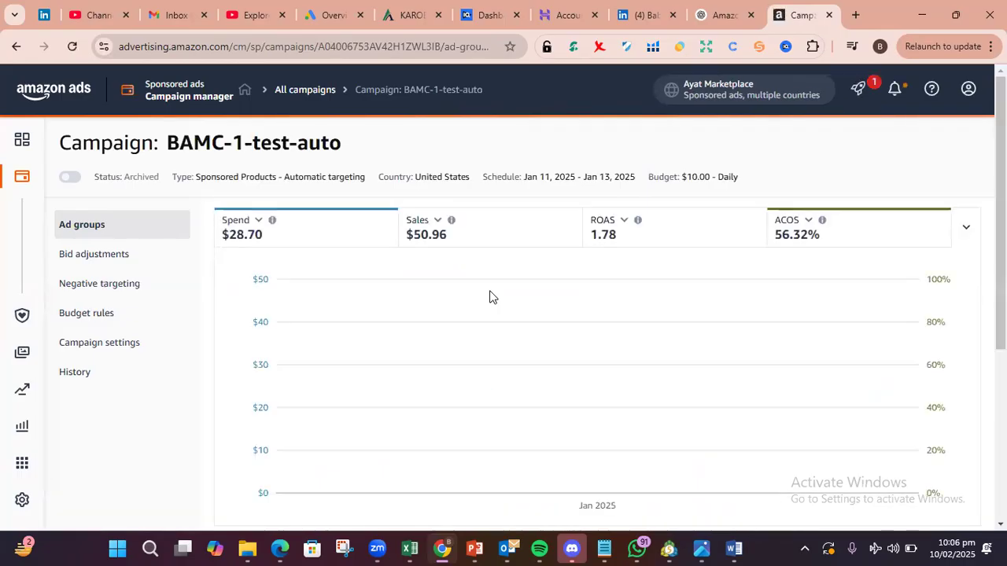
# Open the BAMC-1-Test ad group and show all of its metrics
pyautogui.scroll(-4, 490, 297)
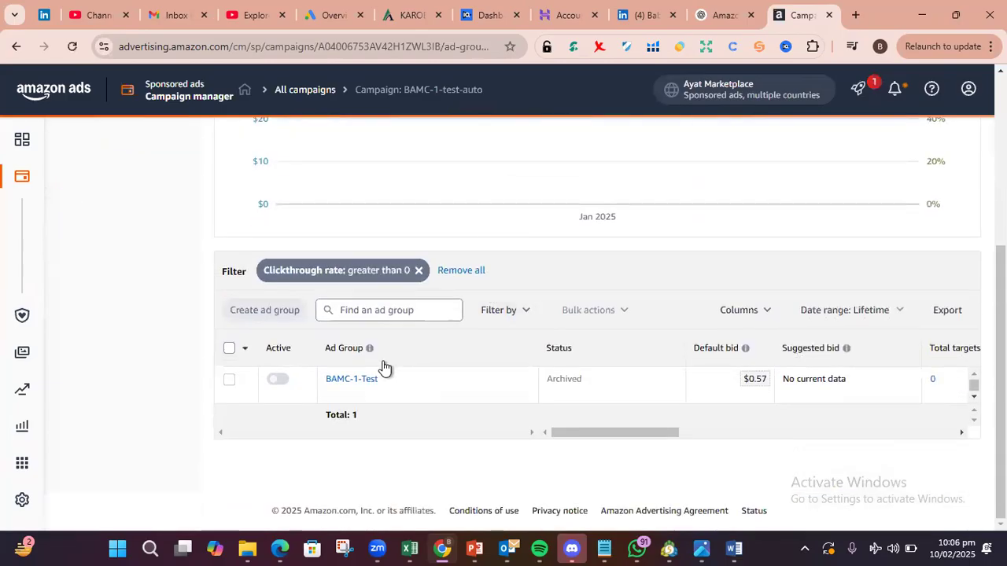
pyautogui.click(358, 379)
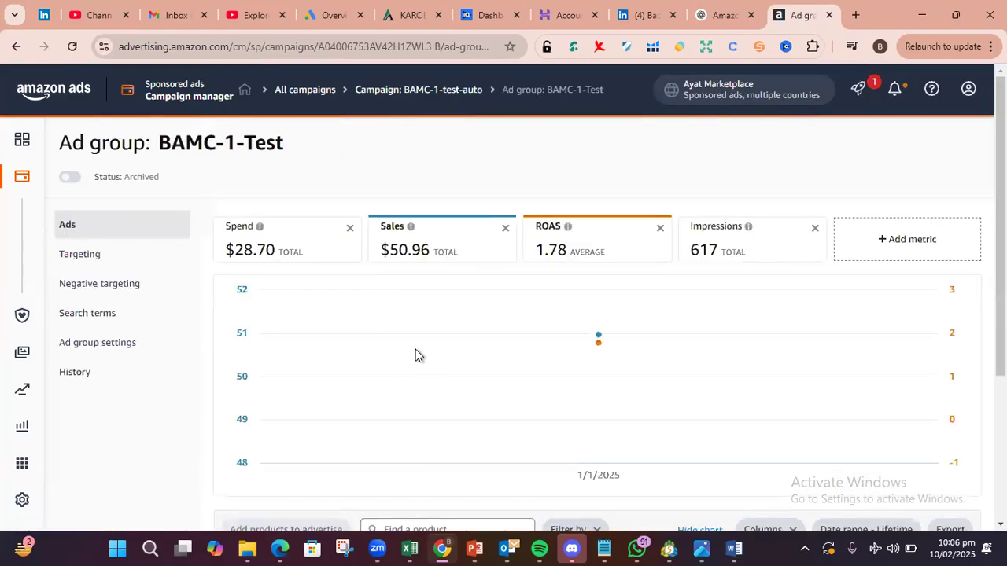
pyautogui.click(912, 241)
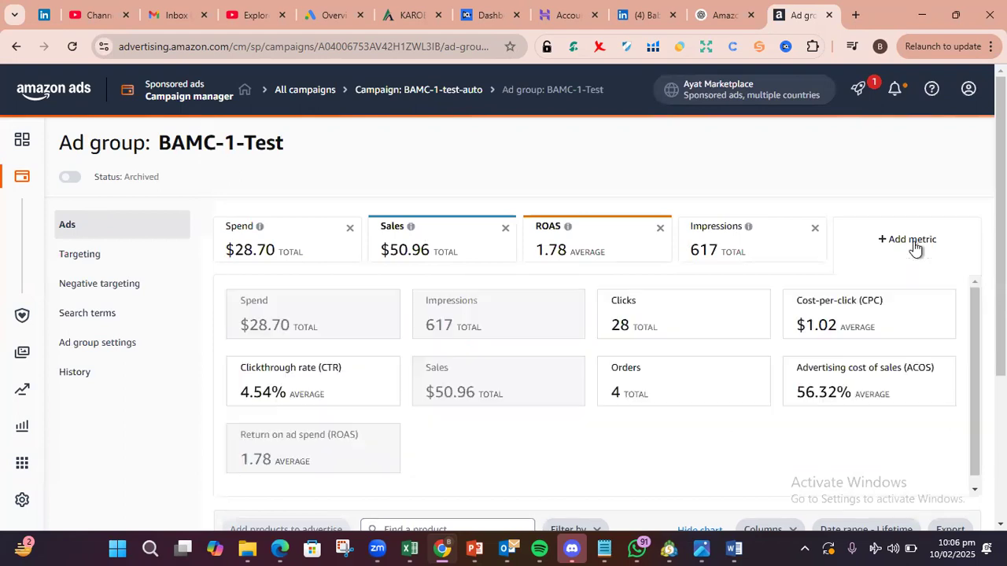
pyautogui.scroll(-1, 915, 247)
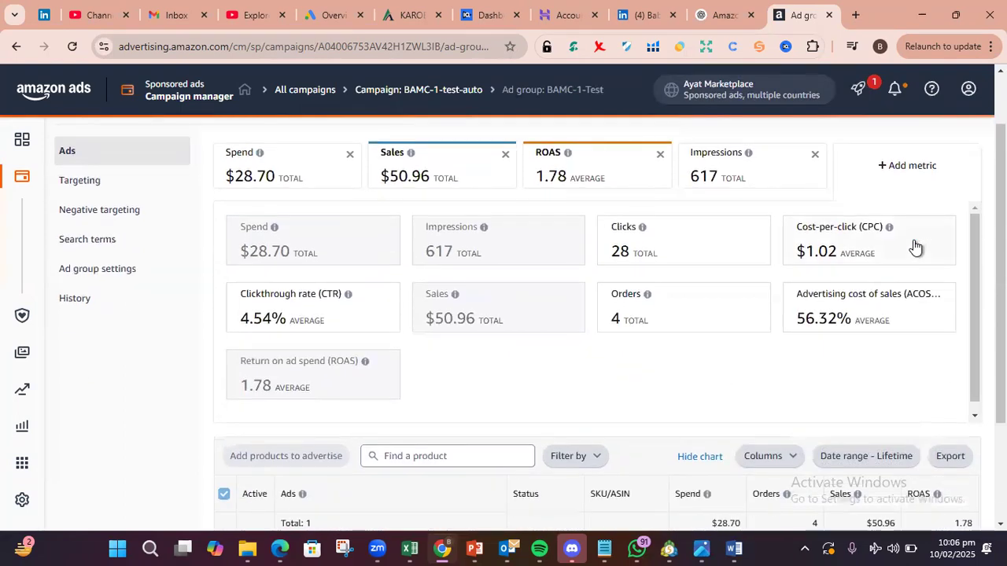
pyautogui.click(396, 534)
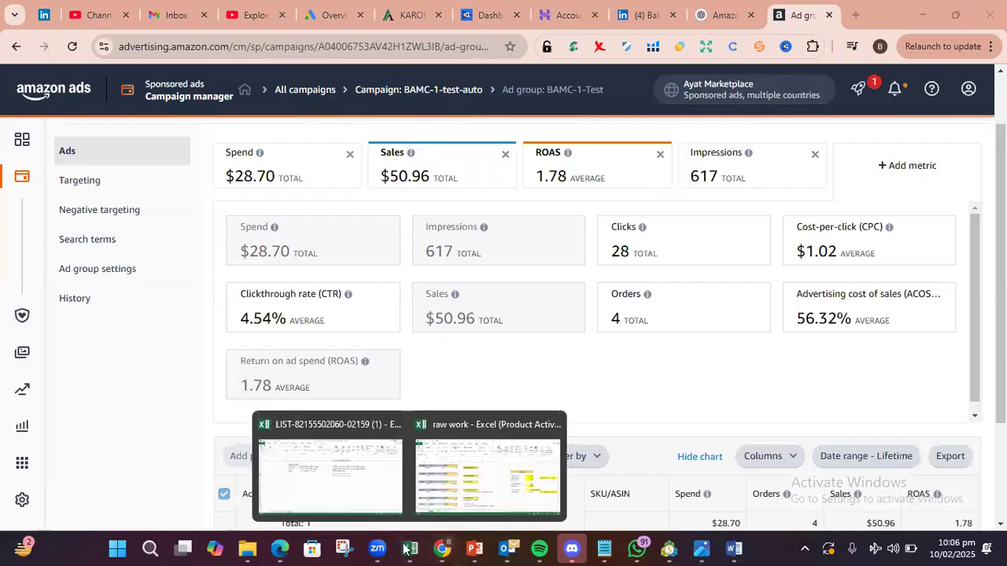
# Add Sheet3 to the workbook, widen column D, and enter CTR in D2 with yellow fill
pyautogui.click(321, 439)
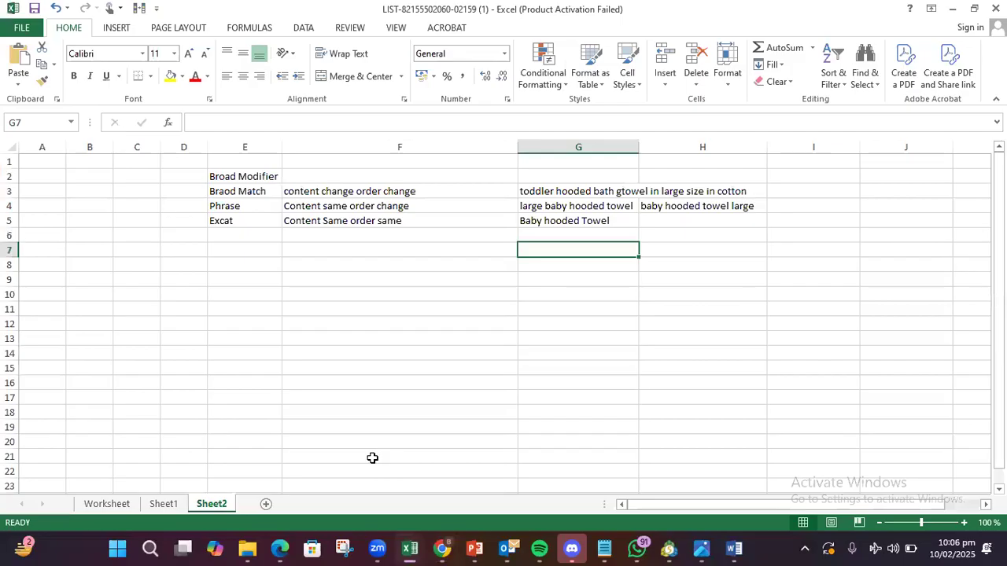
pyautogui.click(266, 504)
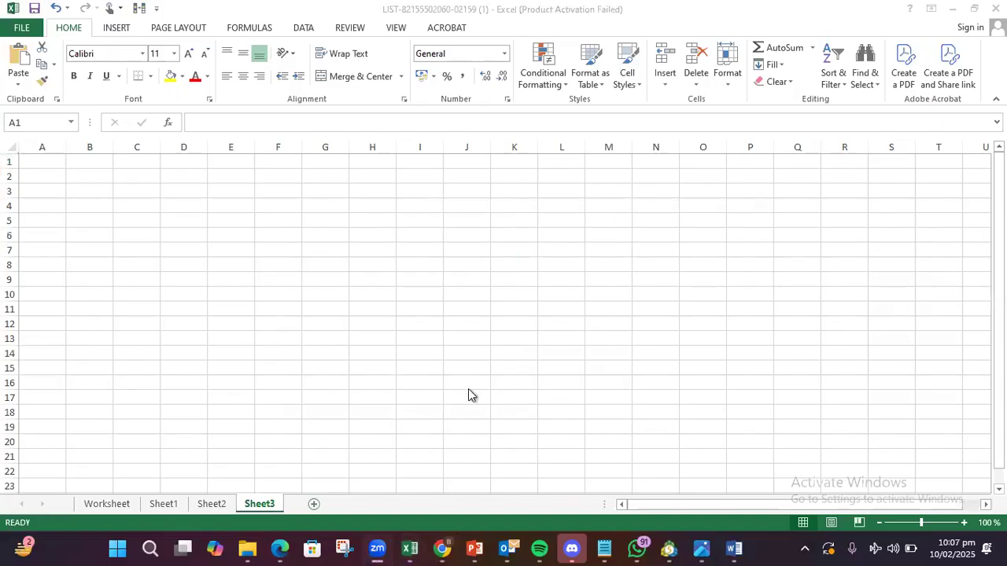
pyautogui.click(193, 176)
pyautogui.moveTo(199, 142); pyautogui.dragTo(243, 147)
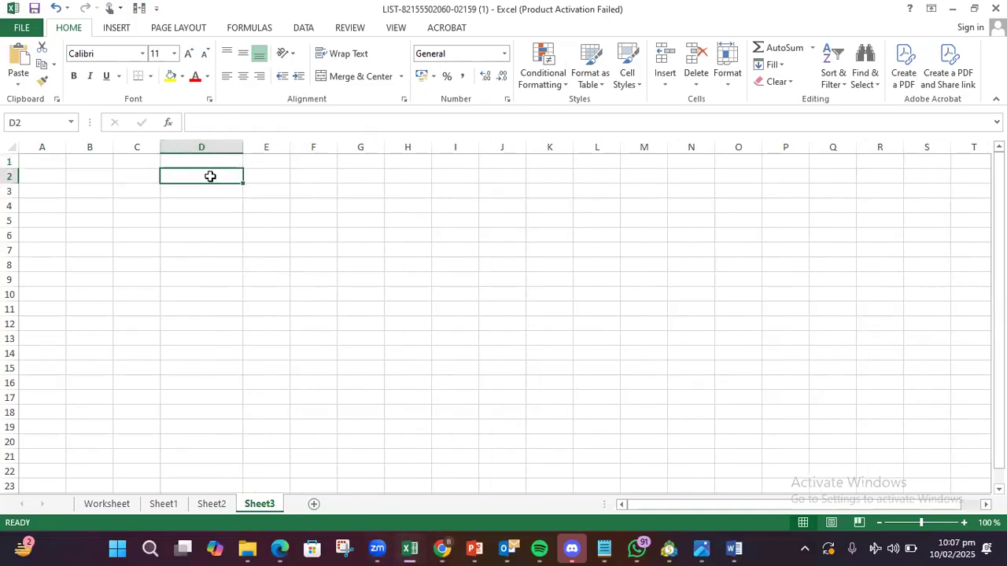
pyautogui.write('CTR')
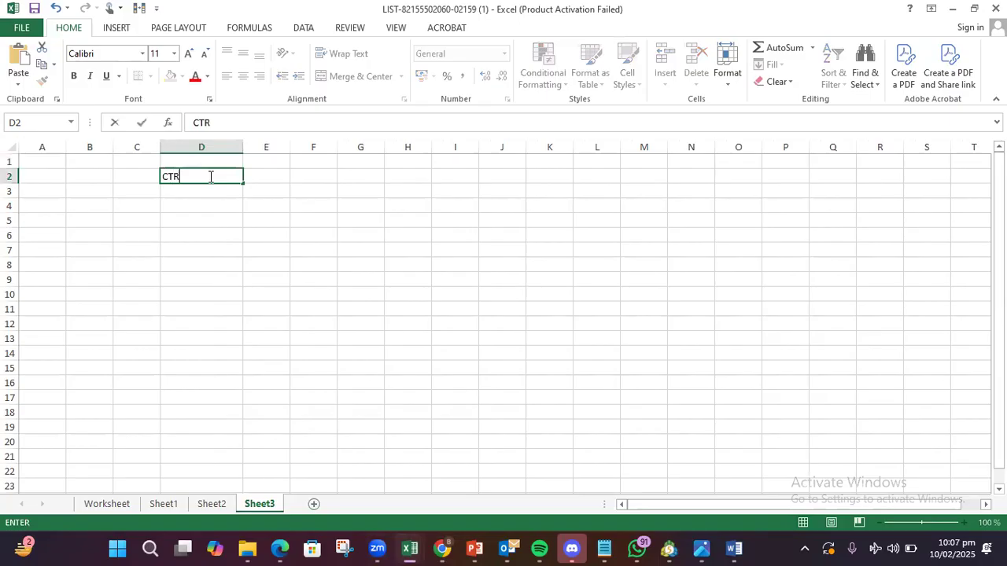
pyautogui.click(211, 206)
pyautogui.click(210, 181)
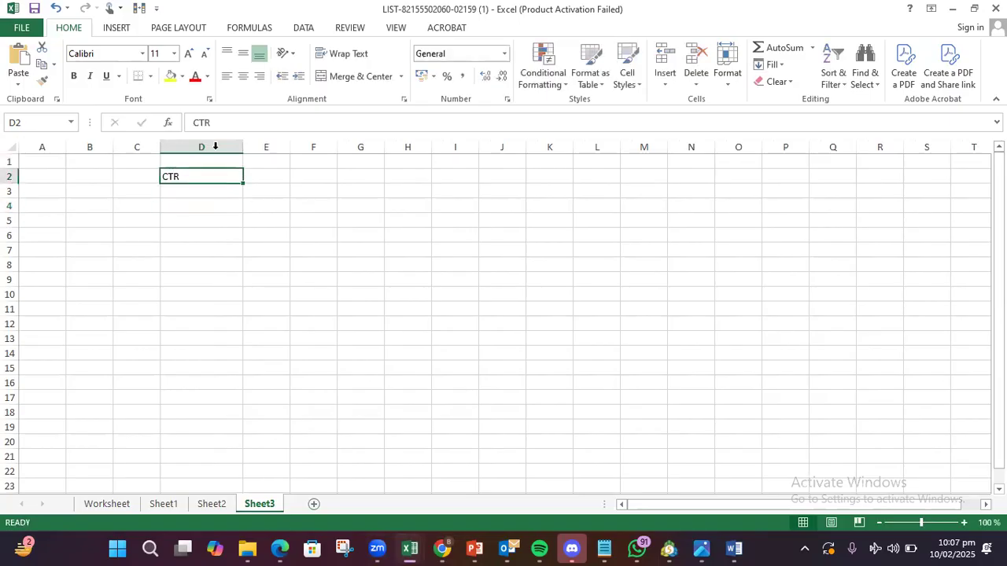
pyautogui.click(171, 77)
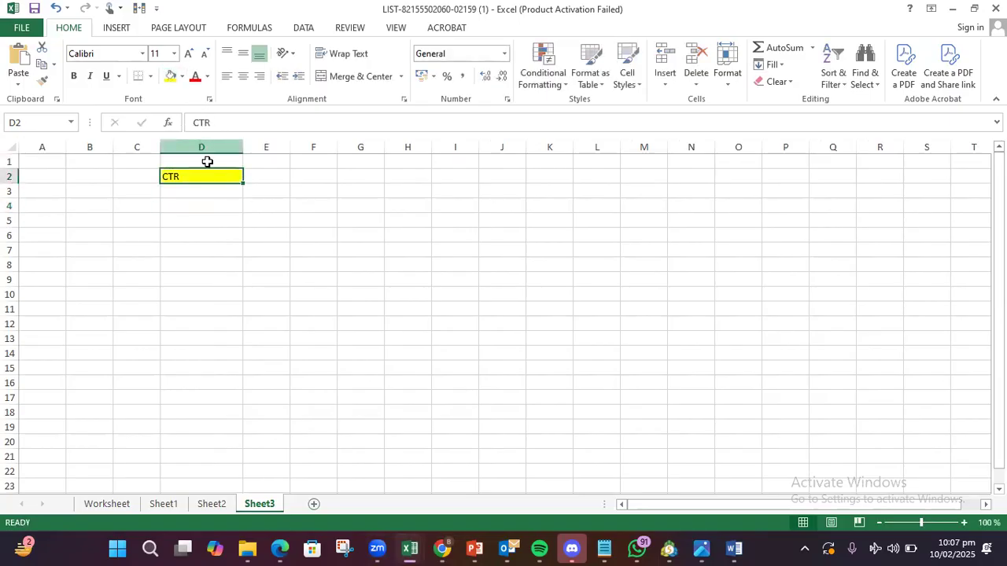
# Enter yellow-highlighted labels CPC in D6 and Acos in D10
pyautogui.click(207, 232)
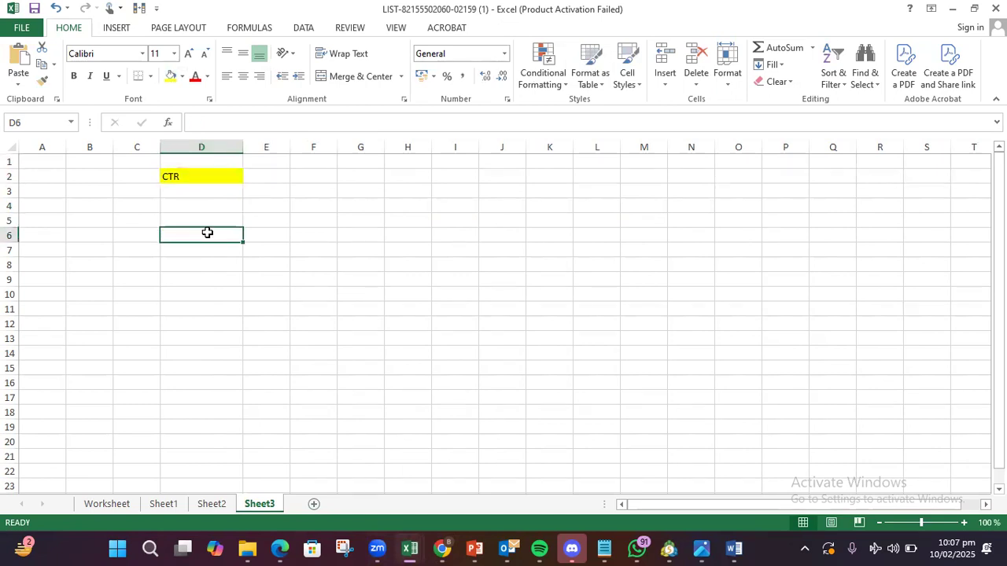
pyautogui.write('CPC')
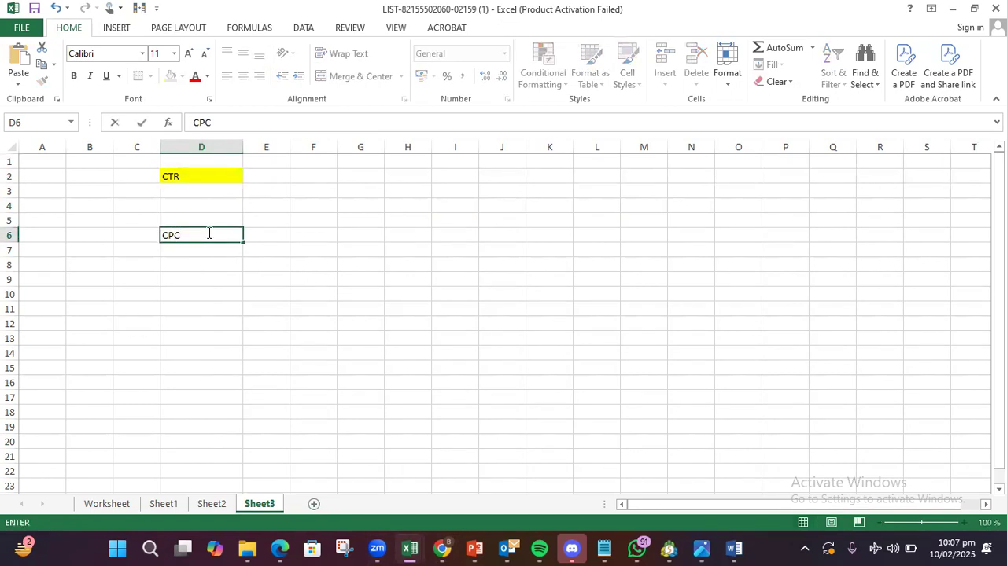
pyautogui.press('Return')
pyautogui.click(198, 235)
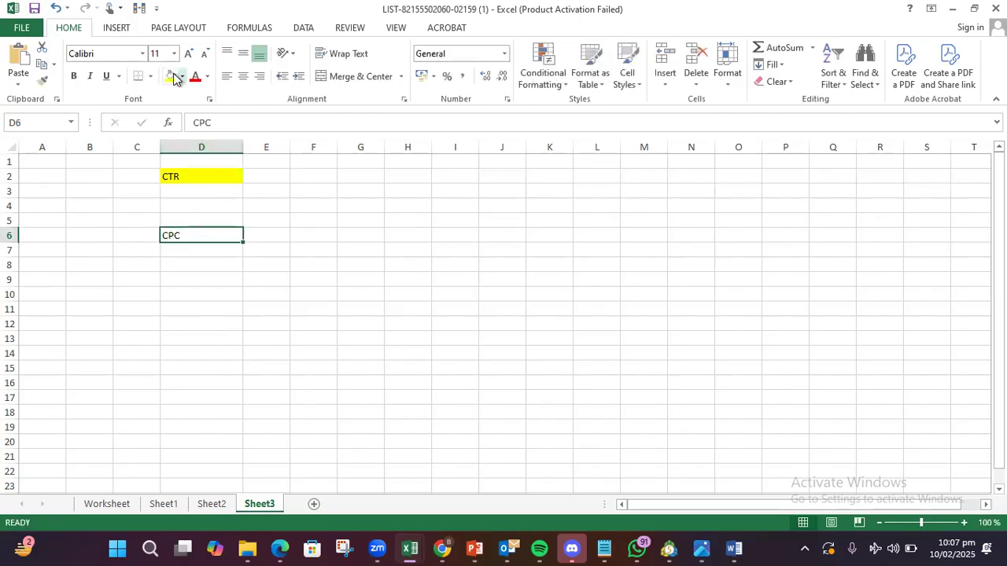
pyautogui.click(175, 79)
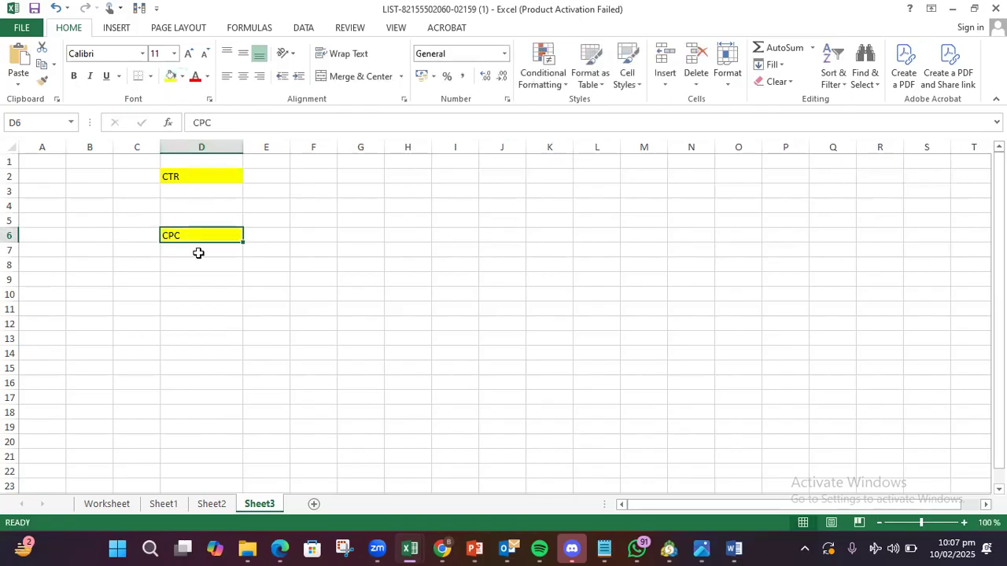
pyautogui.click(206, 291)
pyautogui.write('Acos')
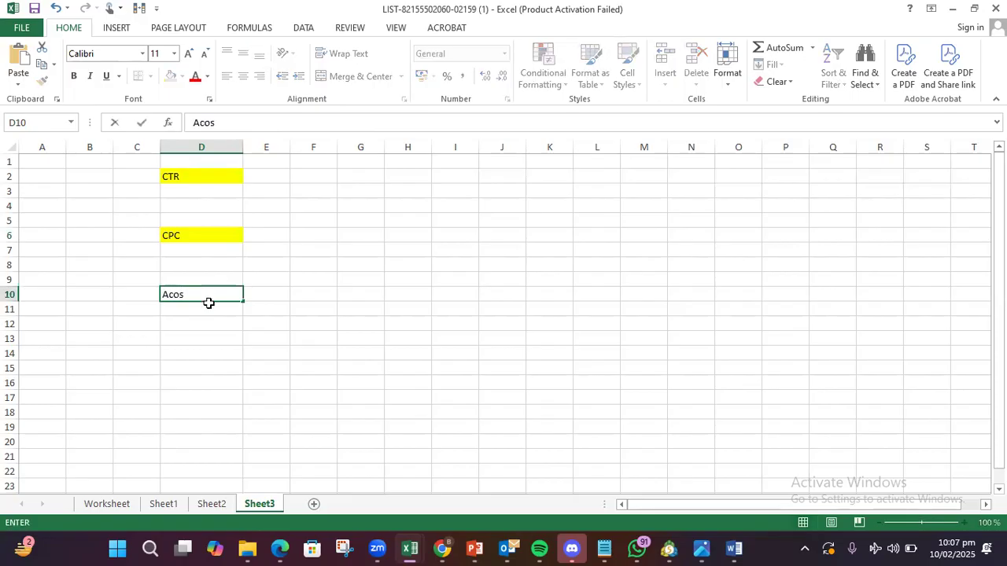
pyautogui.click(212, 337)
pyautogui.click(203, 298)
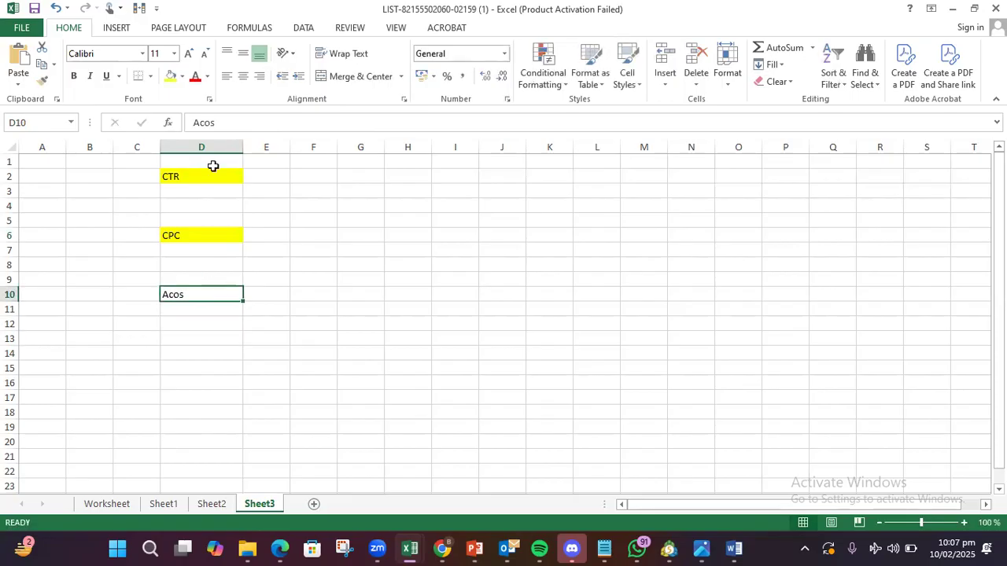
pyautogui.click(171, 76)
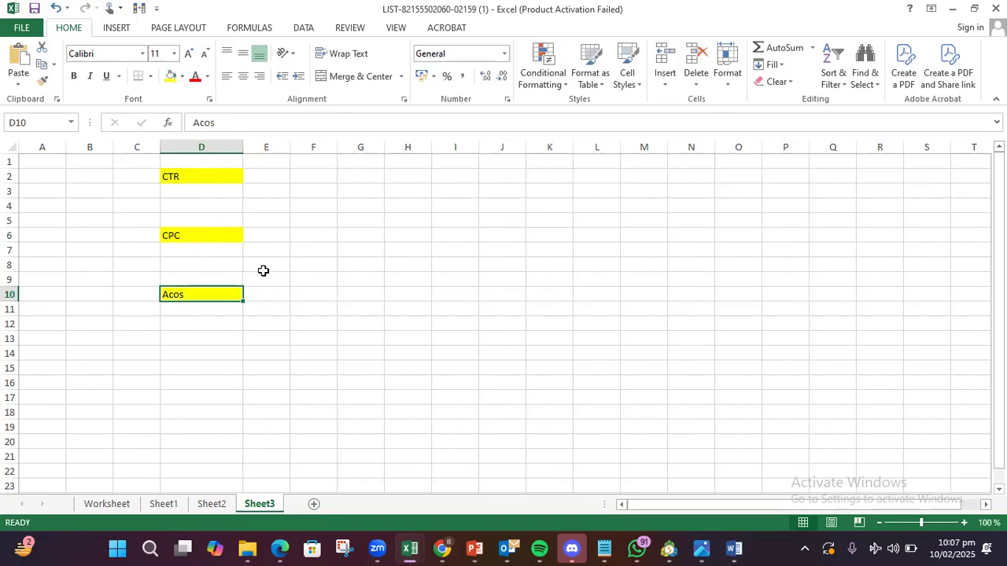
# Enter yellow-highlighted labels Tacos in D13 and Roas in D16
pyautogui.click(218, 340)
pyautogui.write('Tacos')
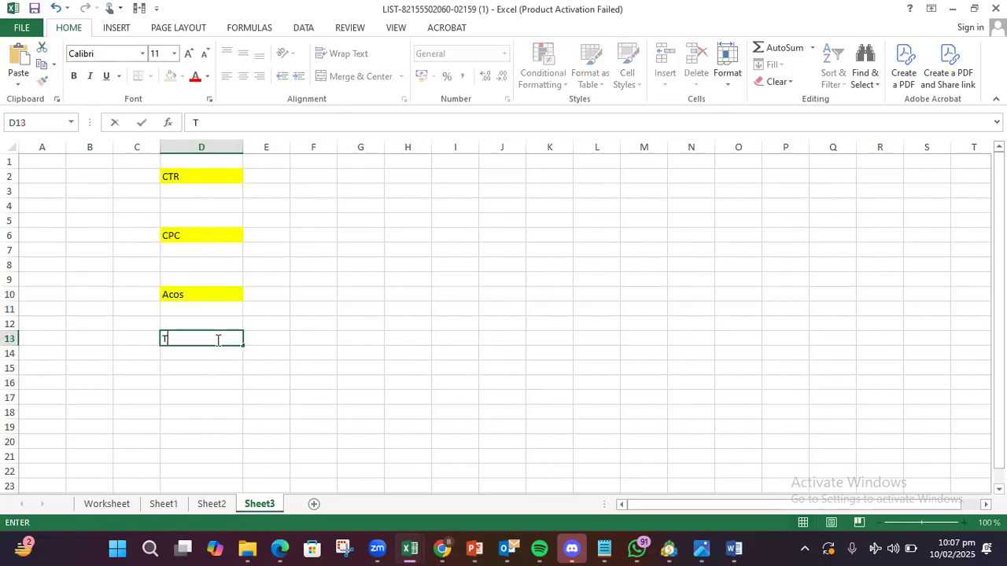
pyautogui.click(338, 322)
pyautogui.click(233, 337)
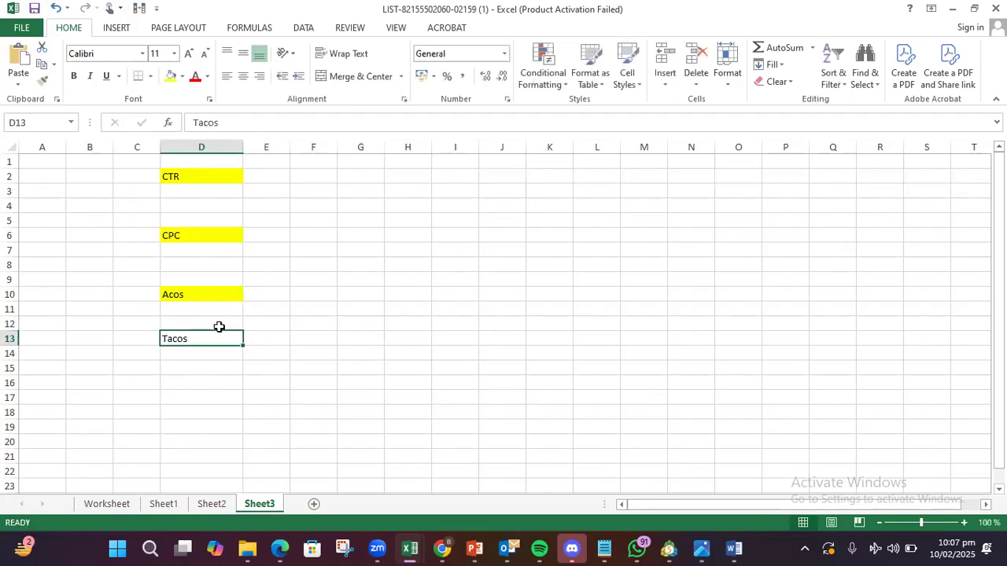
pyautogui.click(170, 77)
pyautogui.click(202, 387)
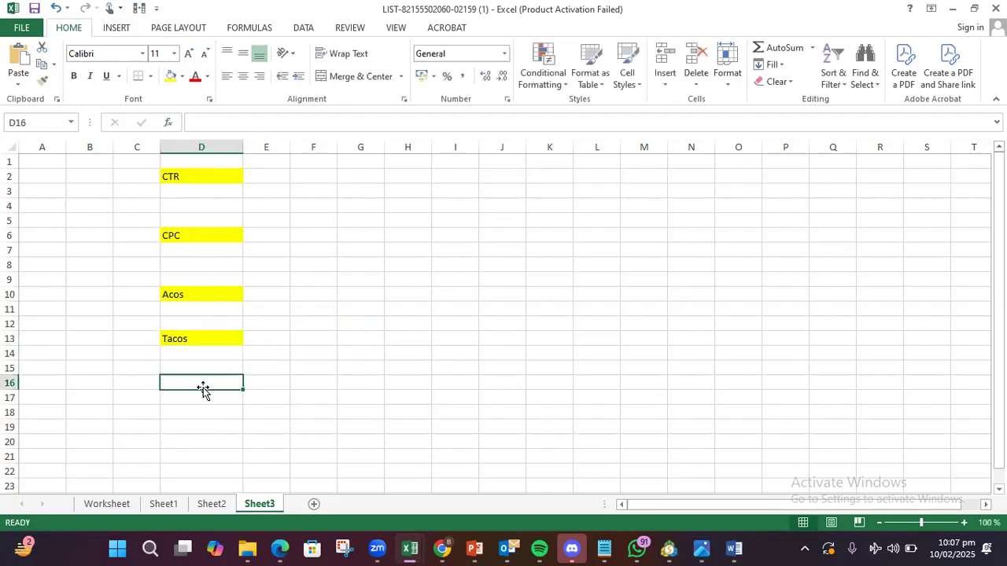
pyautogui.write('Roas')
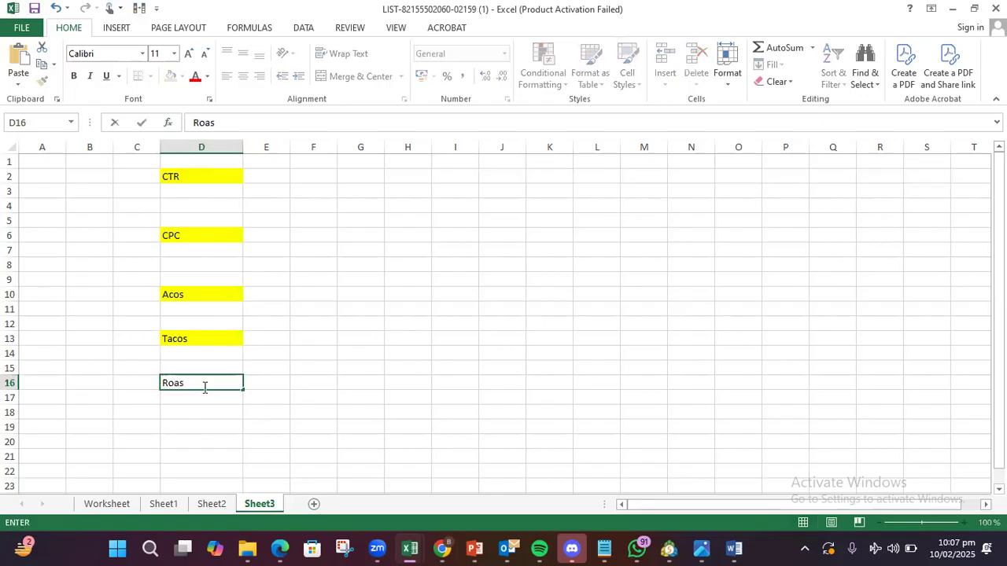
pyautogui.click(253, 383)
pyautogui.click(223, 384)
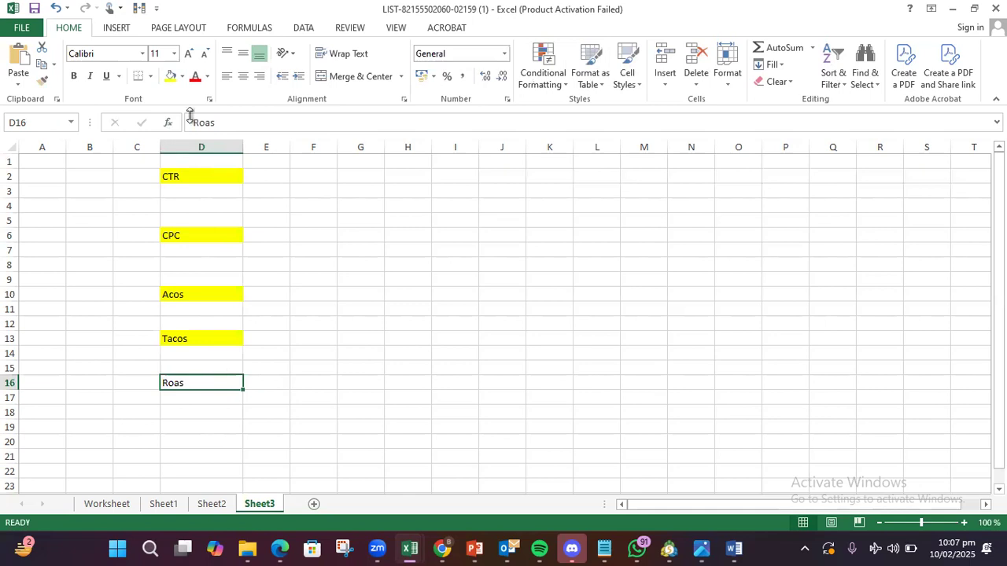
pyautogui.click(171, 76)
# Enter yellow-highlighted labels CPA in D19 and CVR in D22
pyautogui.scroll(-1, 242, 299)
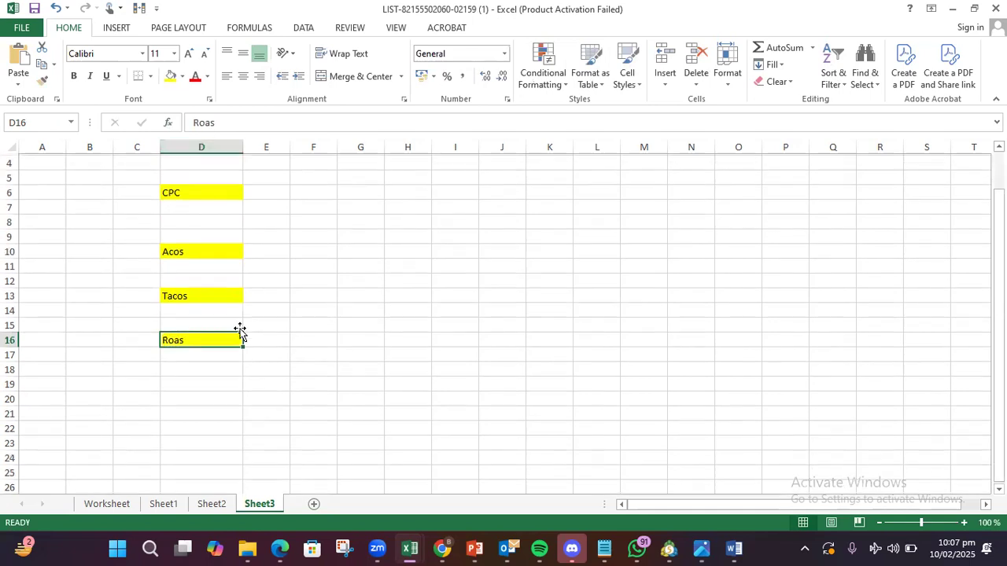
pyautogui.click(219, 380)
pyautogui.write('CPA')
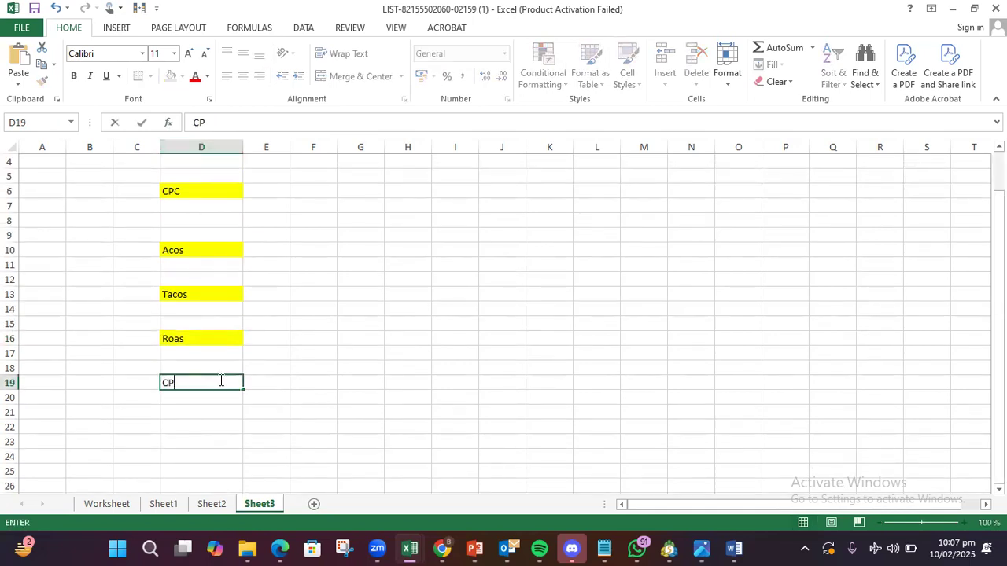
pyautogui.click(302, 346)
pyautogui.click(233, 379)
pyautogui.click(171, 76)
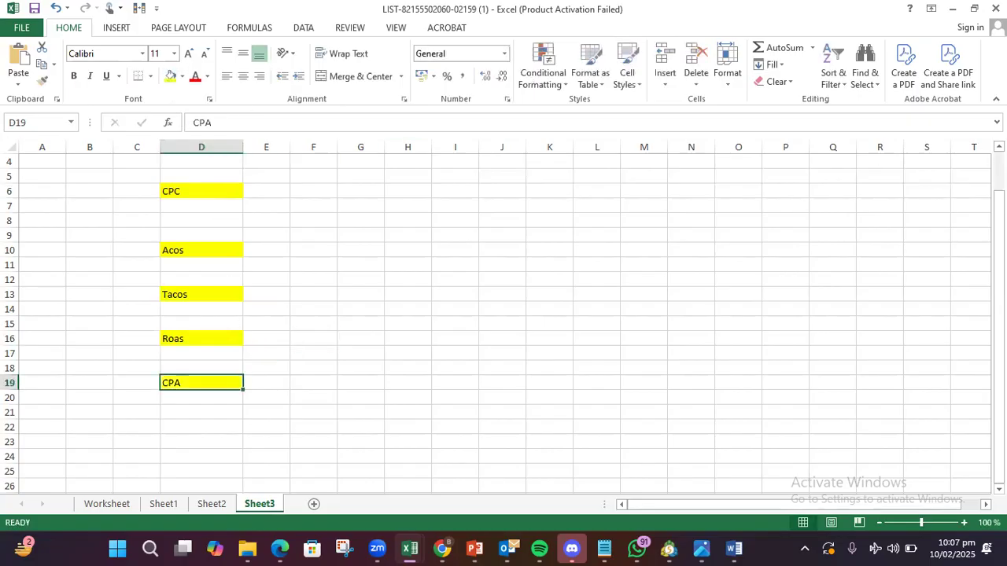
pyautogui.scroll(-1, 504, 314)
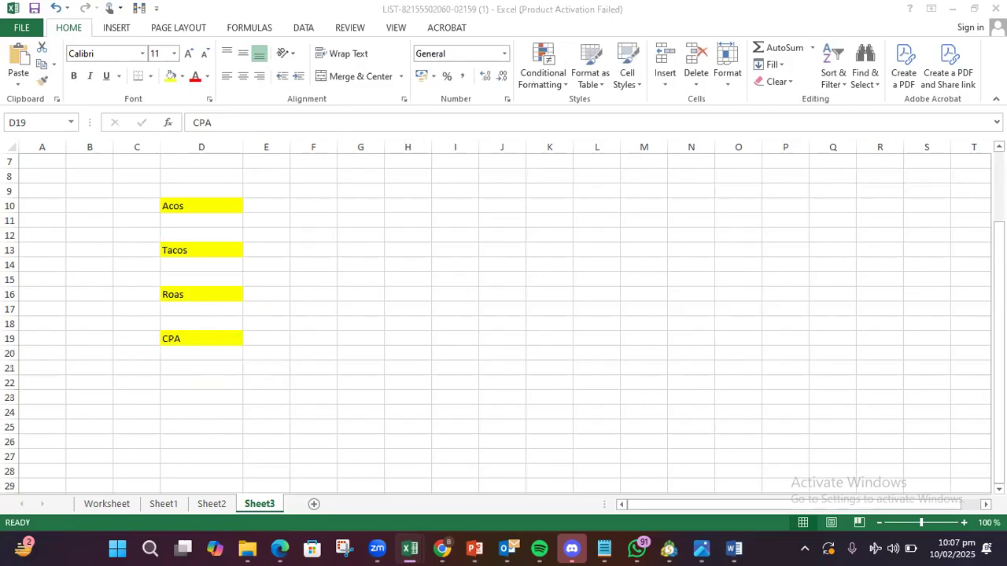
pyautogui.click(197, 384)
pyautogui.write('CVR')
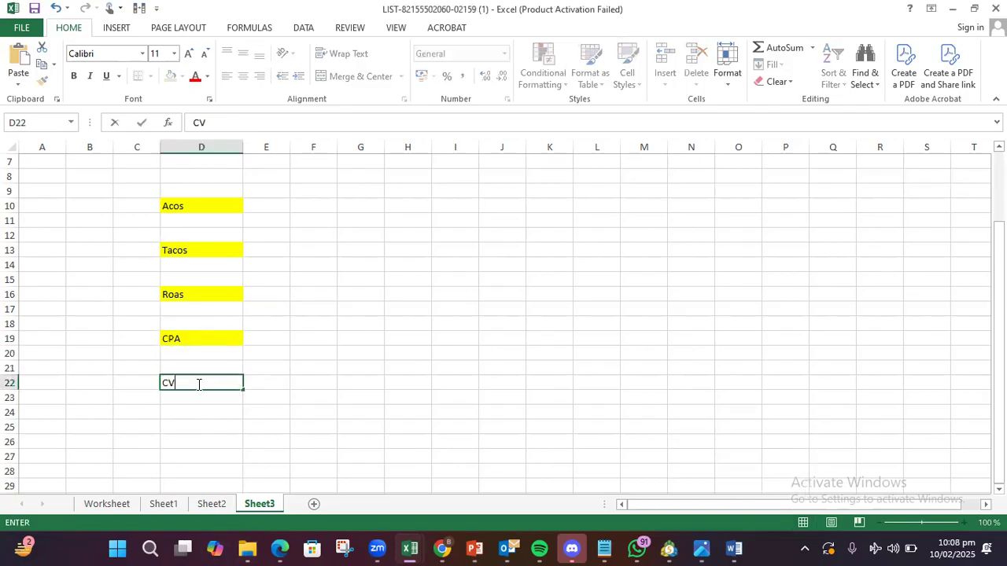
pyautogui.click(227, 376)
pyautogui.click(254, 378)
pyautogui.click(232, 380)
pyautogui.click(170, 75)
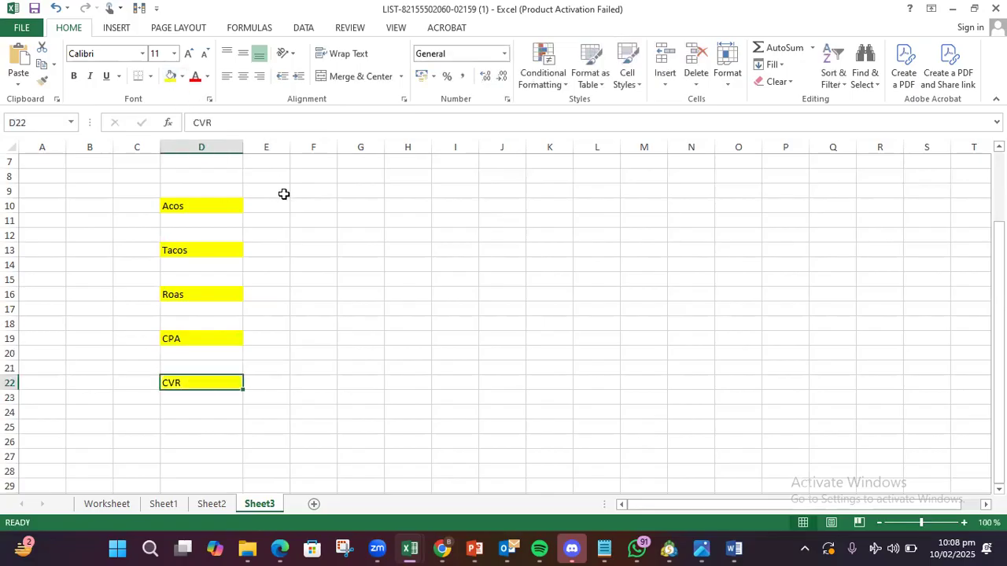
pyautogui.scroll(2, 306, 248)
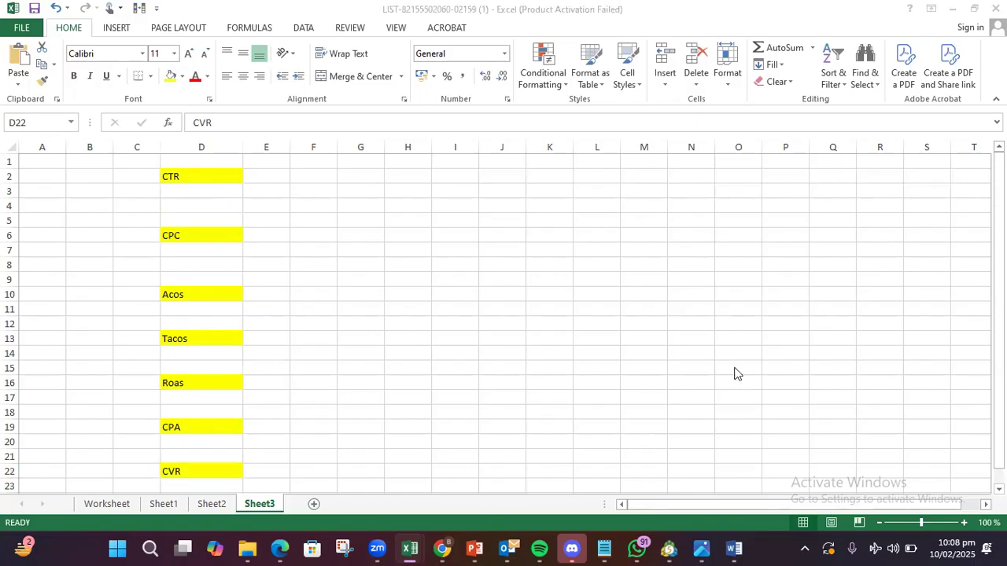
pyautogui.click(313, 176)
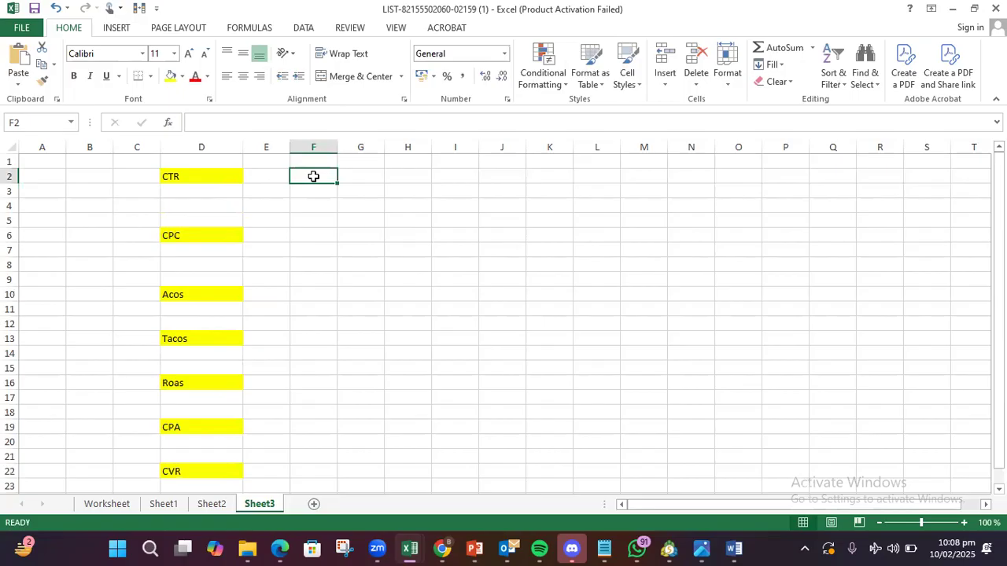
# Enter 'Clicks/Impressions*100' in G2, fit column G, and fill G2 blue
pyautogui.click(356, 179)
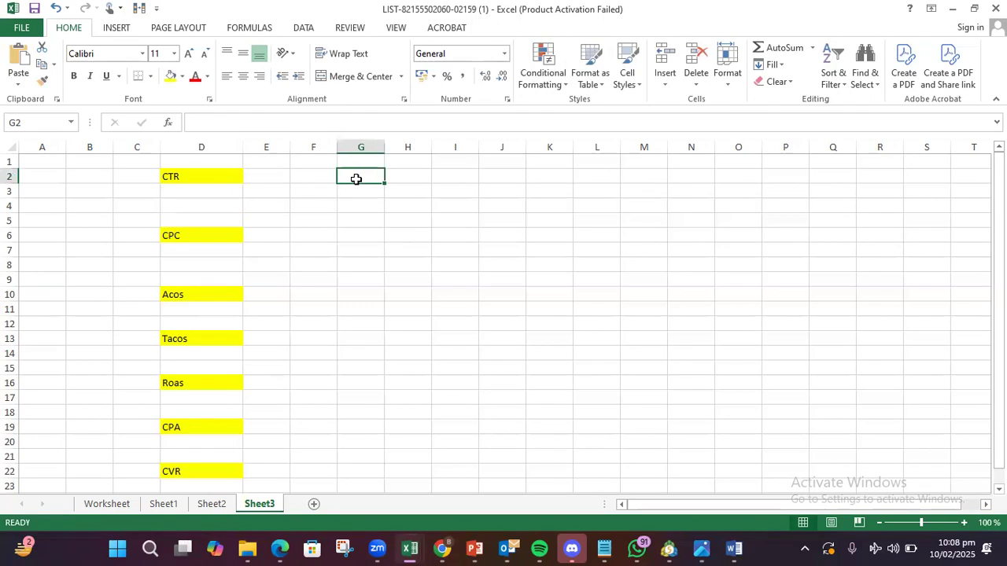
pyautogui.write('Click')
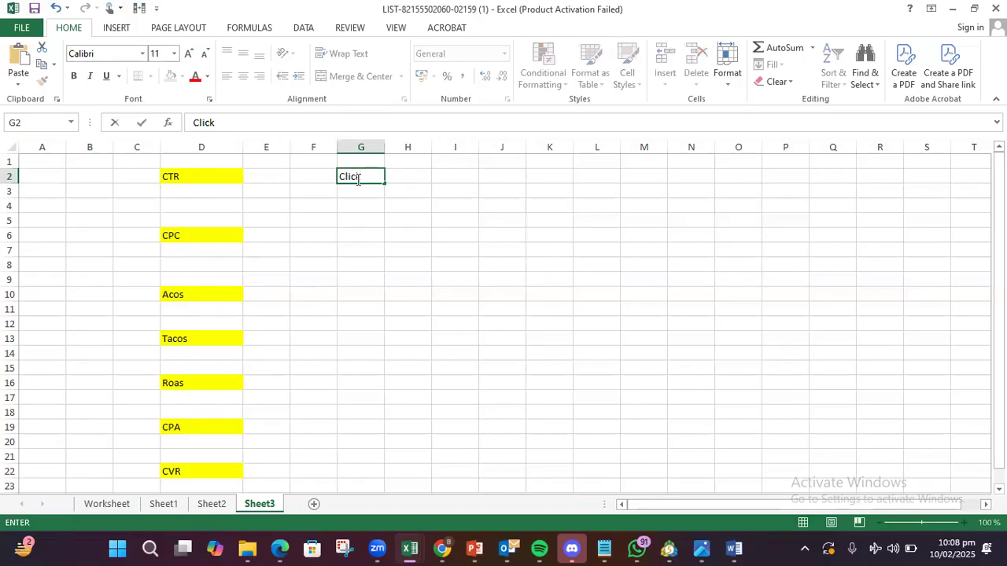
pyautogui.write('s/Impress')
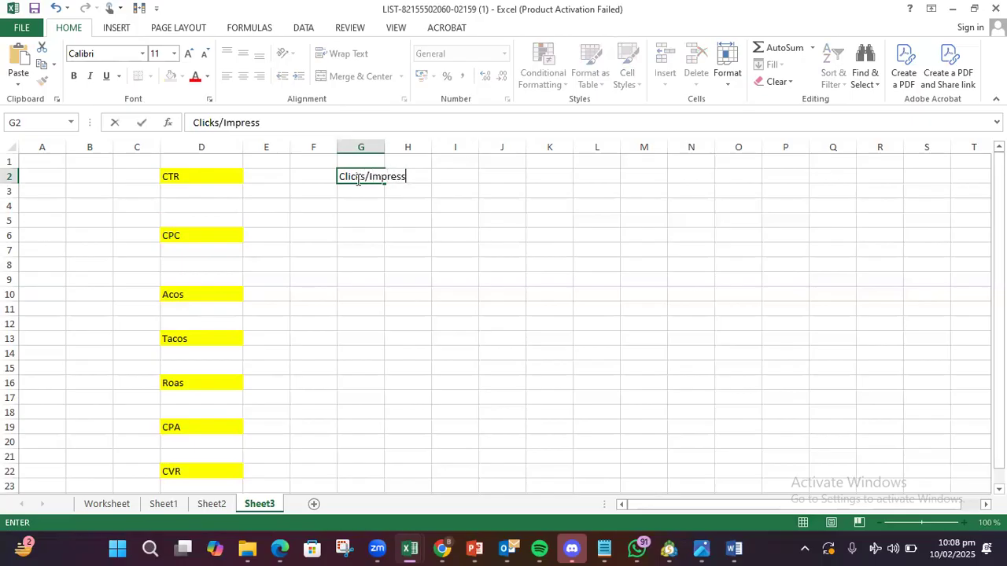
pyautogui.write('ions*100')
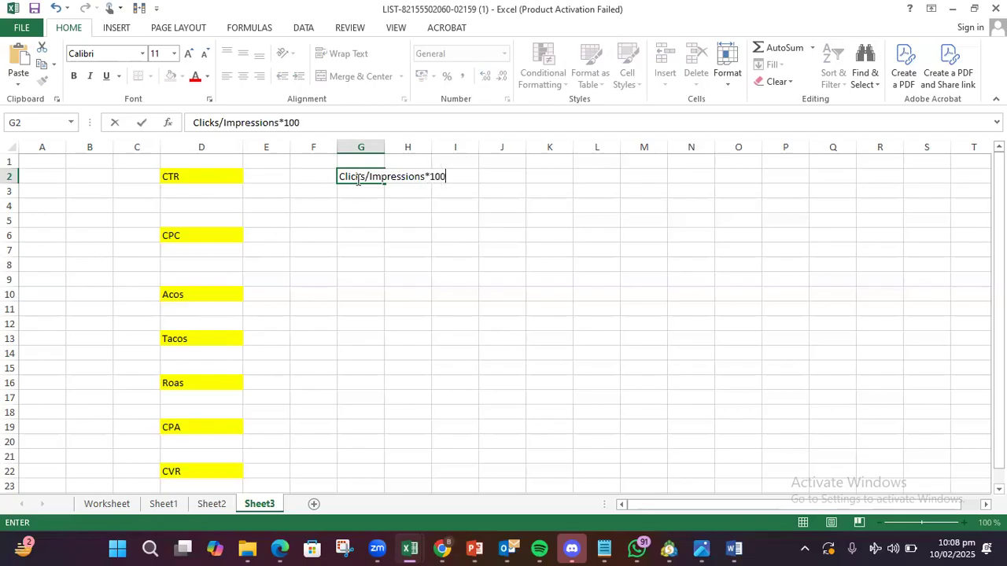
pyautogui.click(417, 233)
pyautogui.doubleClick(385, 147)
pyautogui.click(384, 219)
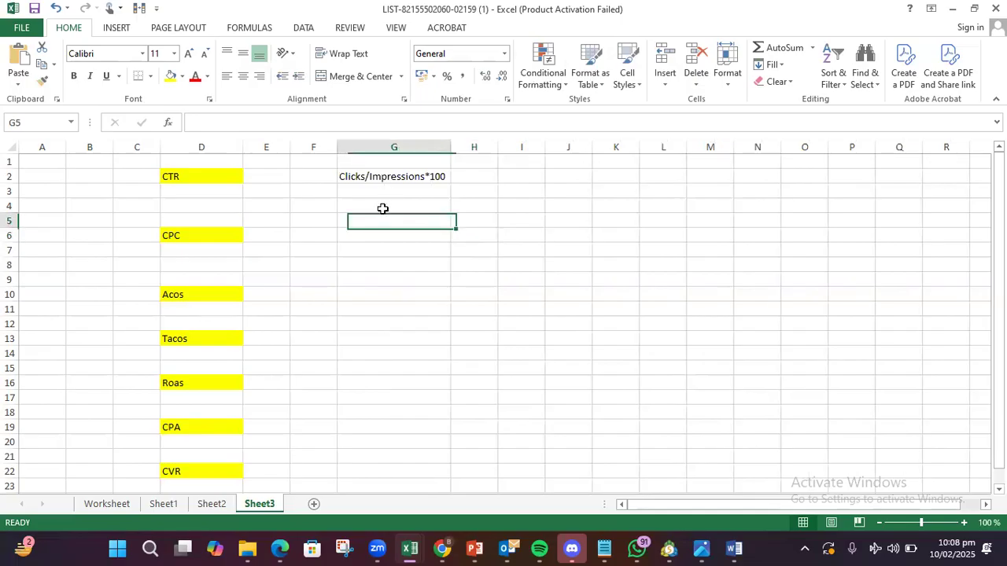
pyautogui.click(390, 178)
pyautogui.click(182, 76)
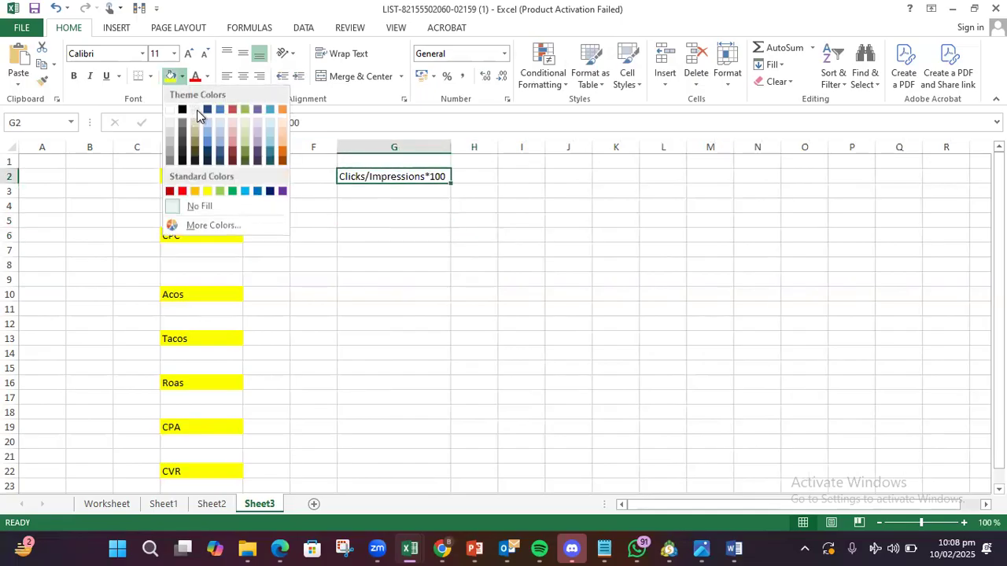
pyautogui.click(207, 141)
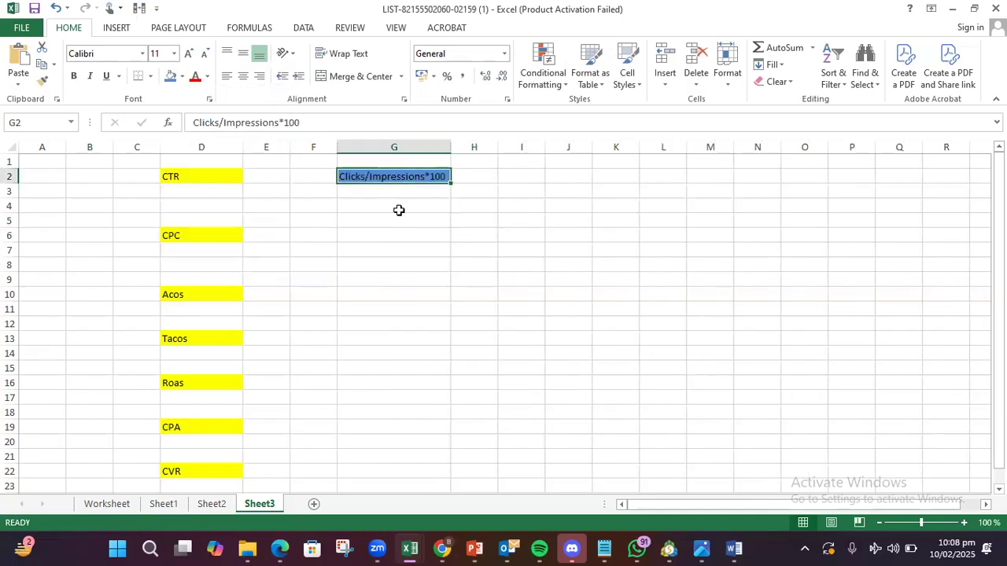
# Enter blue-filled 'Ad spend/Clicks' in G7 and begin 'Adspent/Sales*100' in G11
pyautogui.click(390, 248)
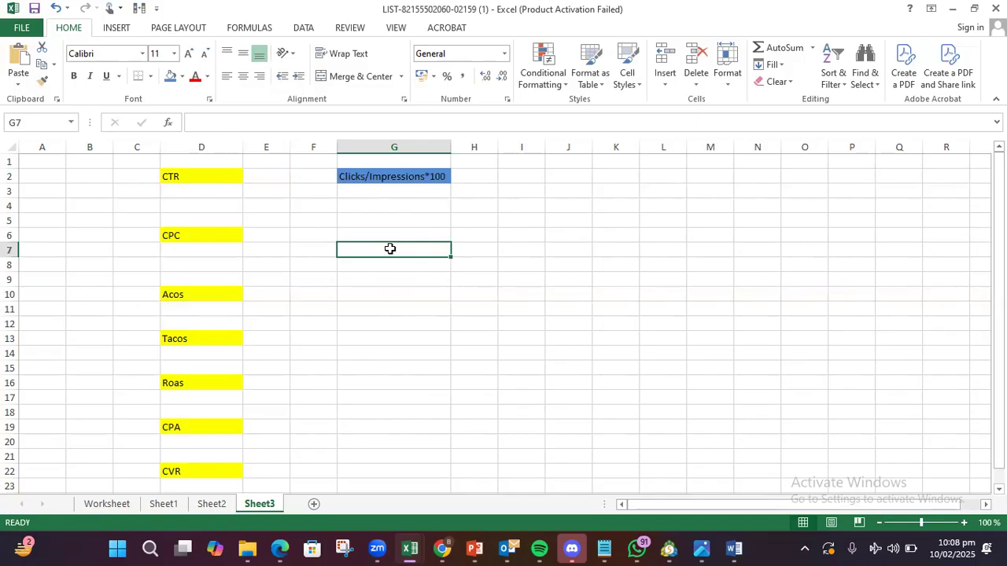
pyautogui.write('Ad')
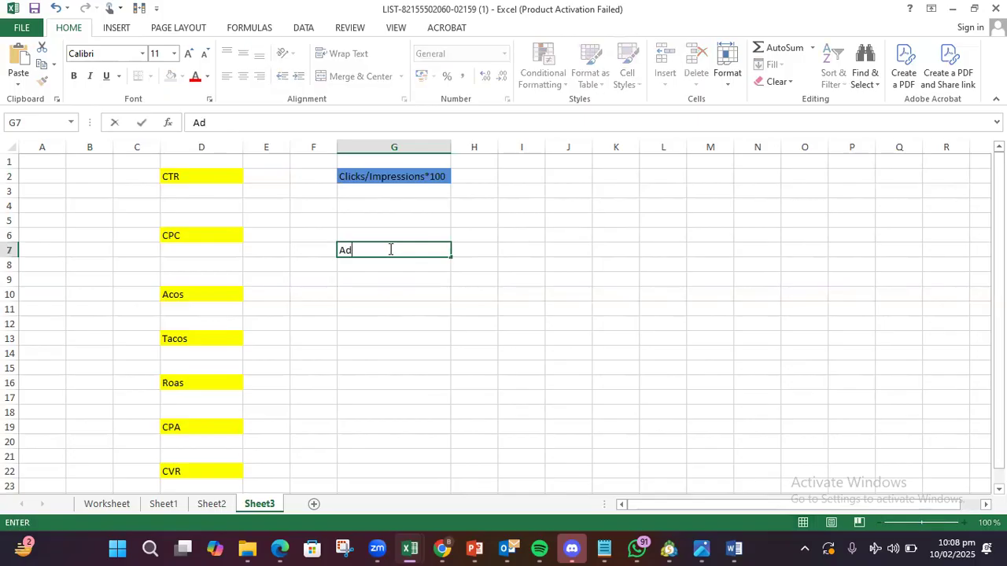
pyautogui.write(' spend/Clicks')
pyautogui.press('Return')
pyautogui.press('Return')
pyautogui.click(384, 253)
pyautogui.click(170, 76)
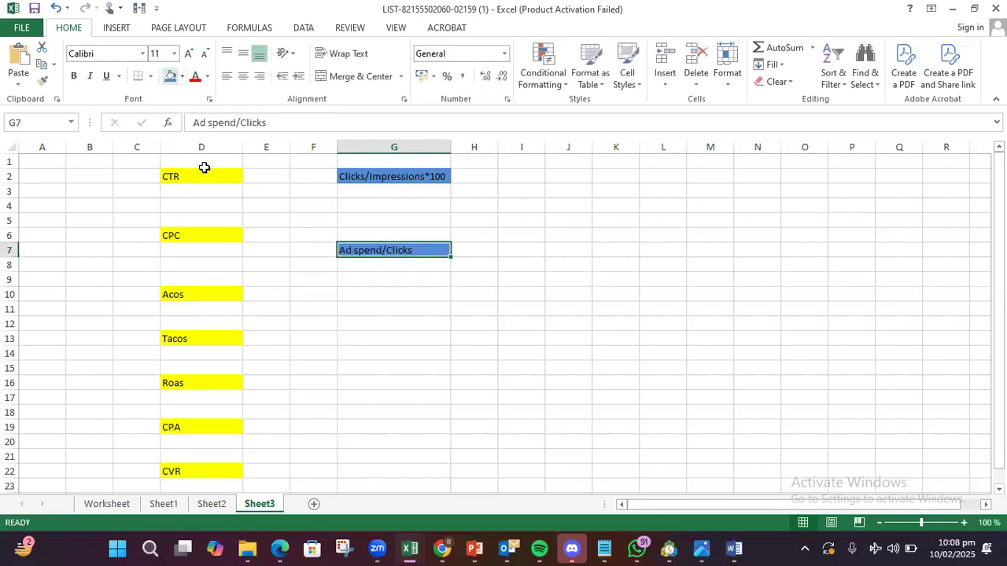
pyautogui.click(373, 306)
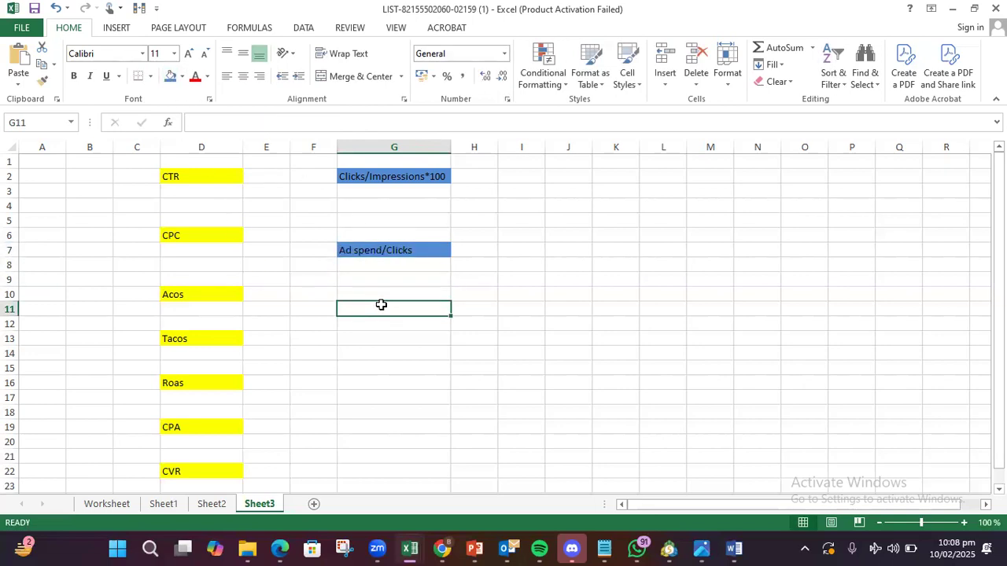
pyautogui.write('Ad')
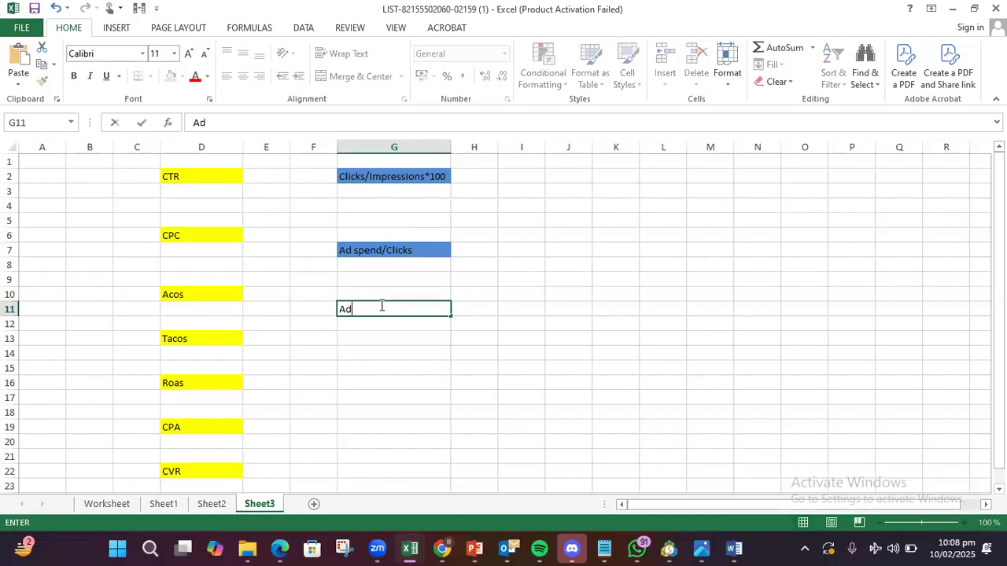
pyautogui.write('spent/Sales')
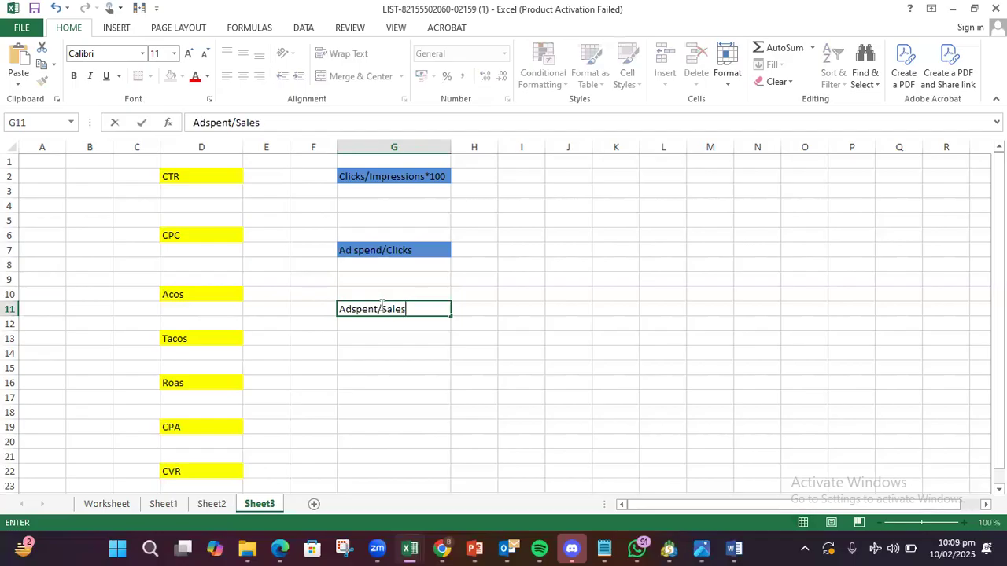
pyautogui.write('*100')
# Commit the Acos note 'Adspent/Sales*100' in G11 and fill it blue
pyautogui.click(386, 370)
pyautogui.click(385, 355)
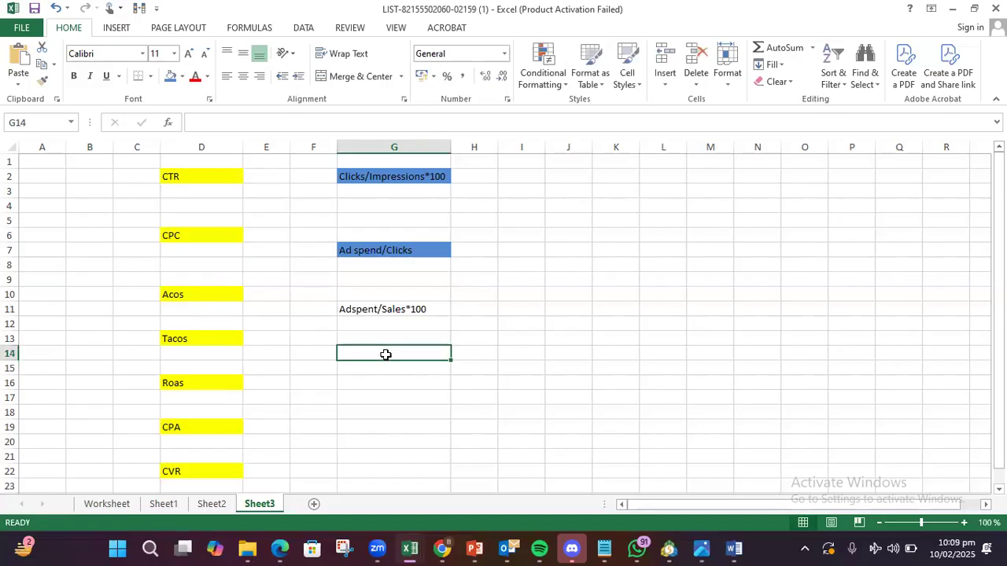
pyautogui.click(386, 309)
pyautogui.click(169, 75)
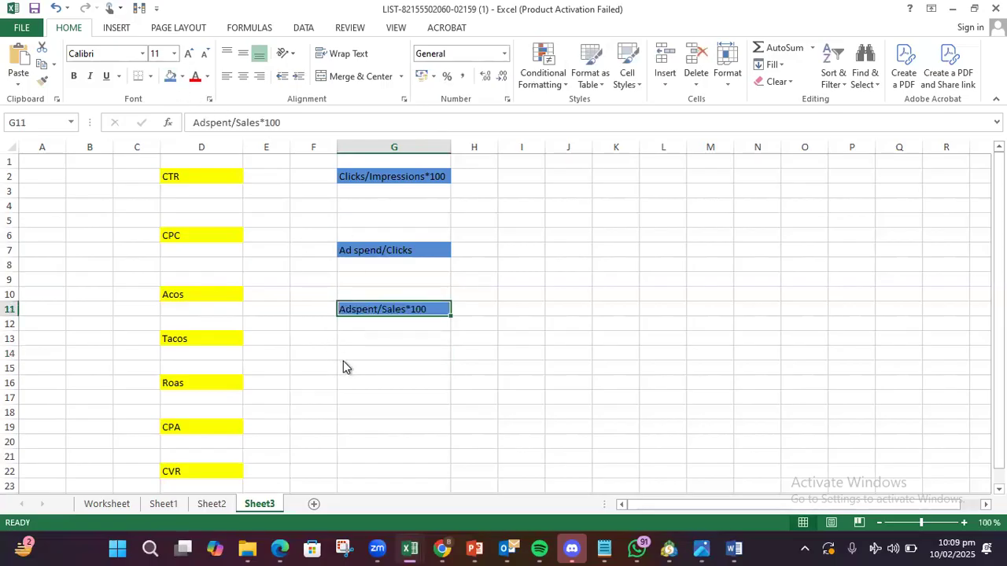
# Enter 'Adspent/Total Sales*100' in G14 for Tacos and fill it blue
pyautogui.click(375, 357)
pyautogui.write('Adspent/Total Sales*100')
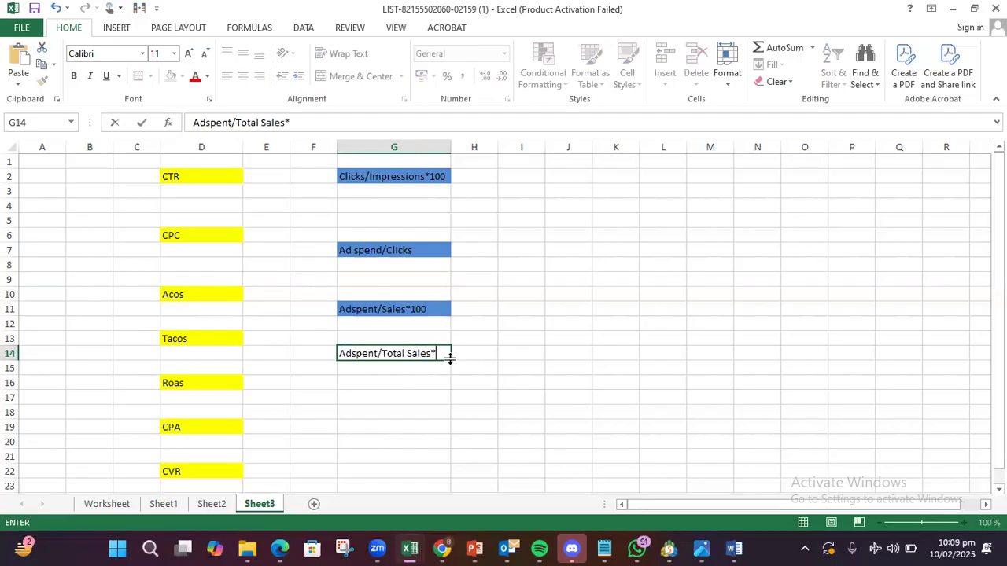
pyautogui.click(513, 353)
pyautogui.click(387, 397)
pyautogui.click(390, 354)
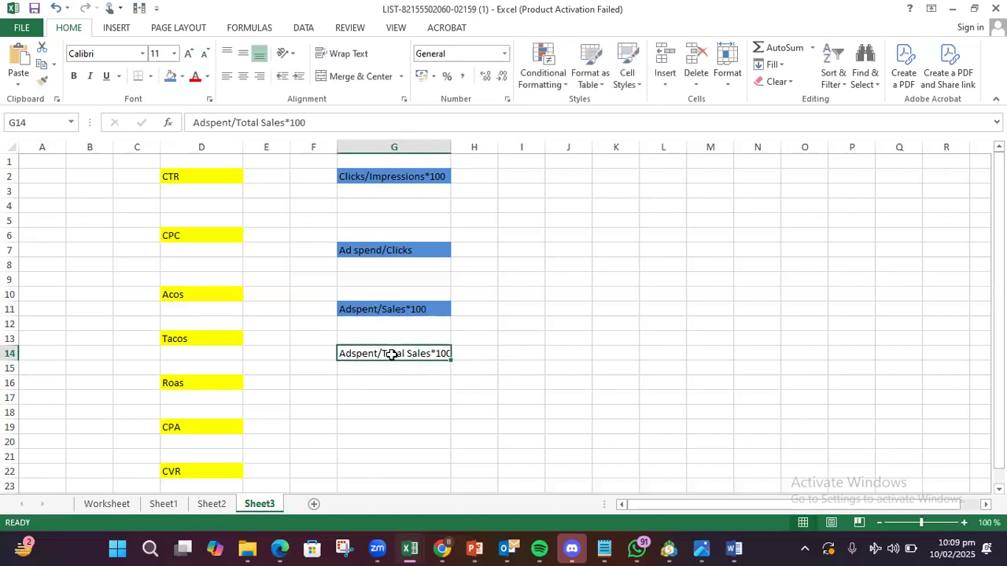
pyautogui.click(170, 75)
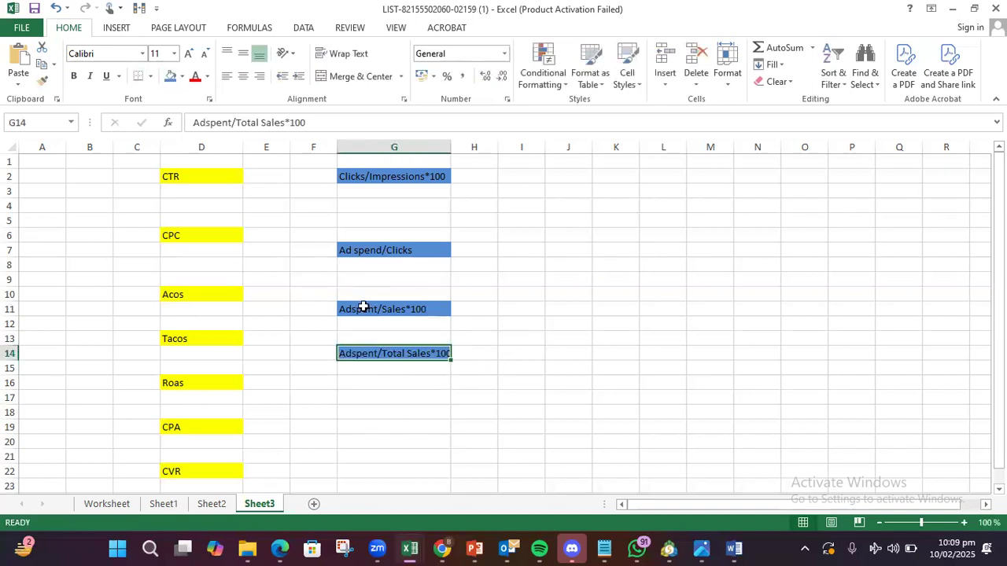
# Enter 'Sales/adSpent*100' in G17 for Roas and fill it blue
pyautogui.click(391, 400)
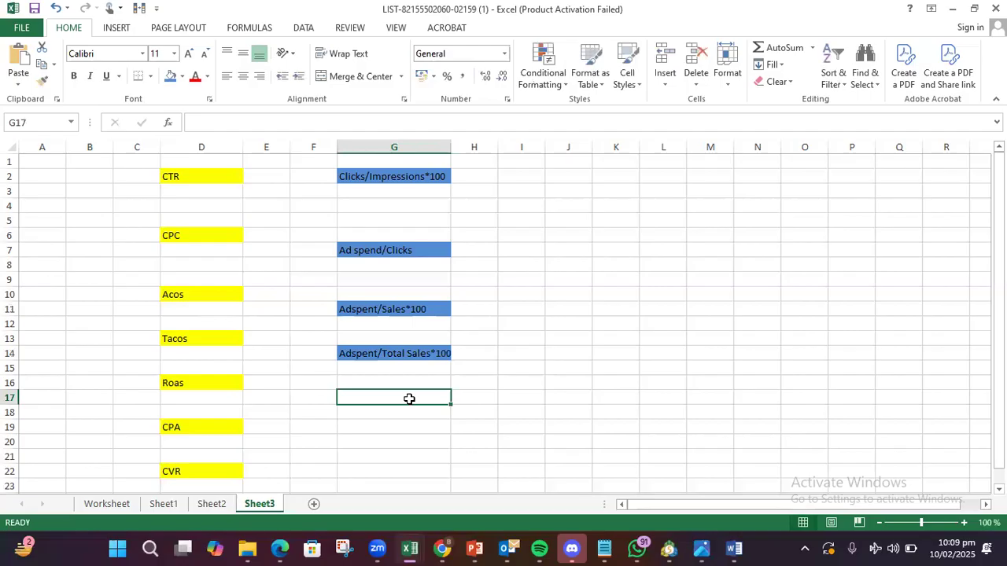
pyautogui.write('Sa')
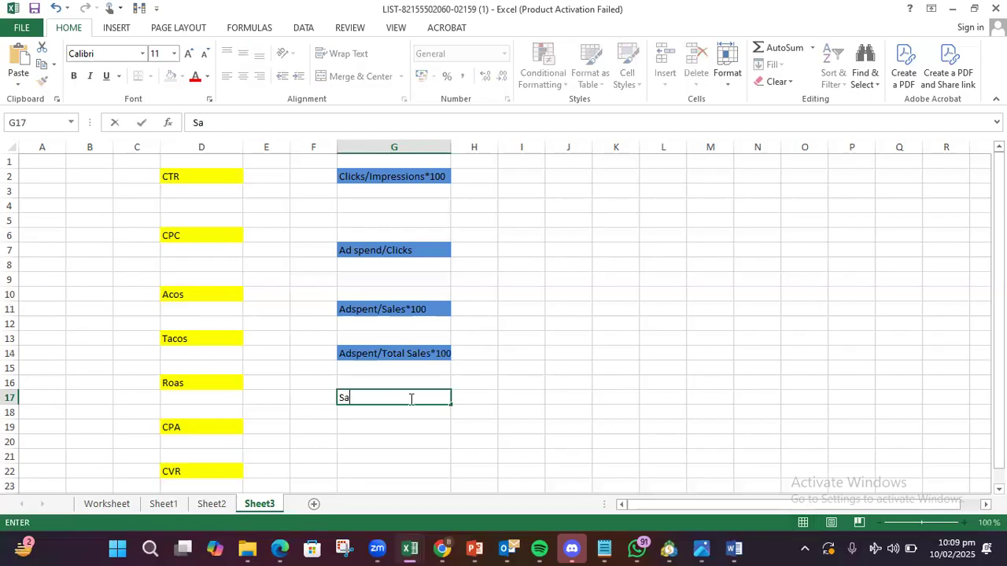
pyautogui.write('les/adSp')
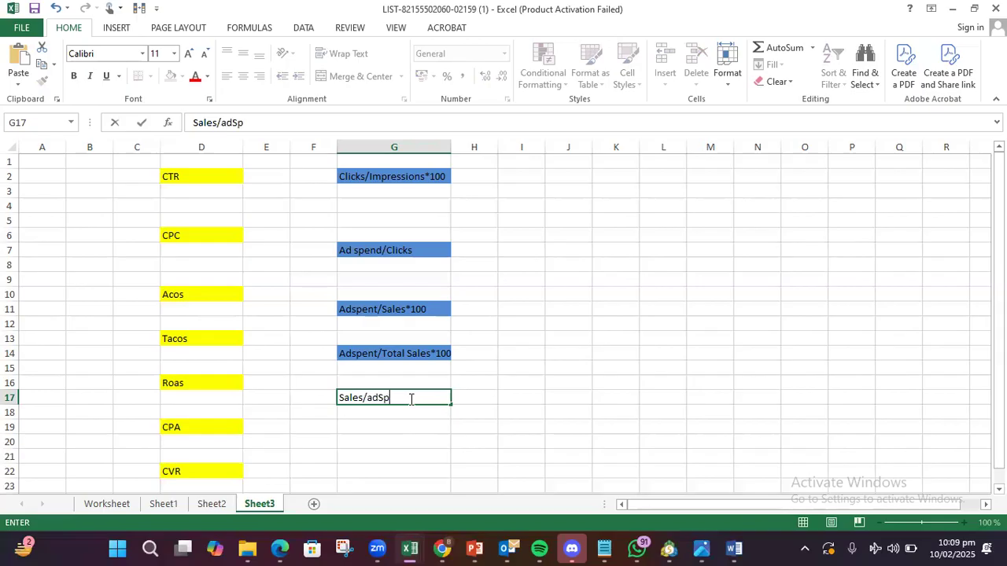
pyautogui.write('ent*100')
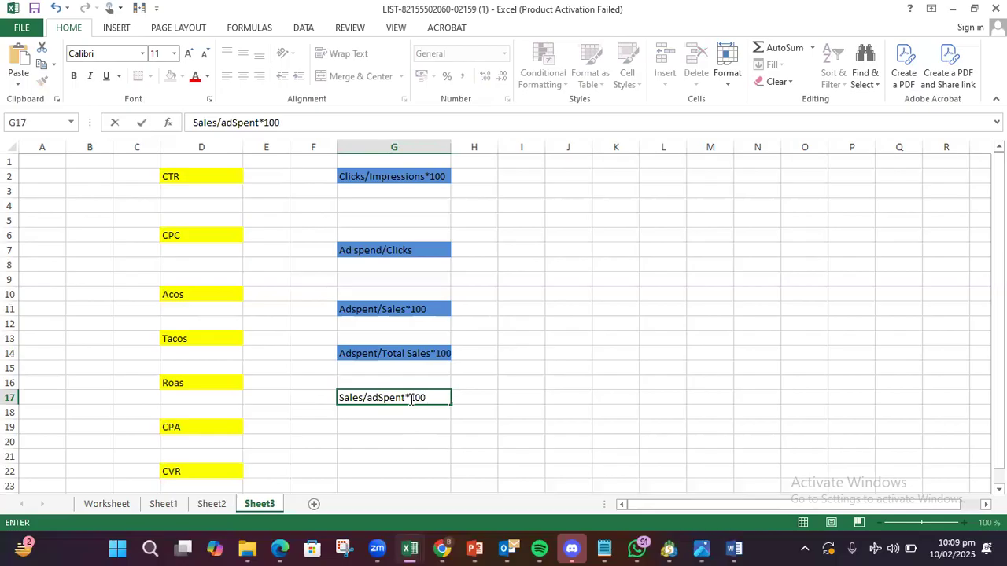
pyautogui.click(463, 350)
pyautogui.click(440, 397)
pyautogui.click(170, 75)
pyautogui.scroll(-2, 456, 281)
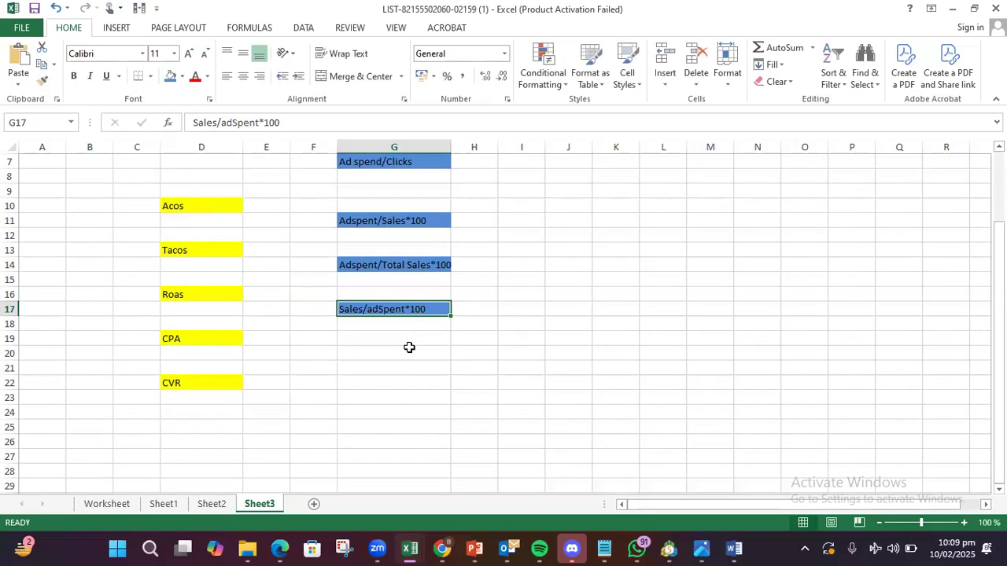
pyautogui.click(409, 353)
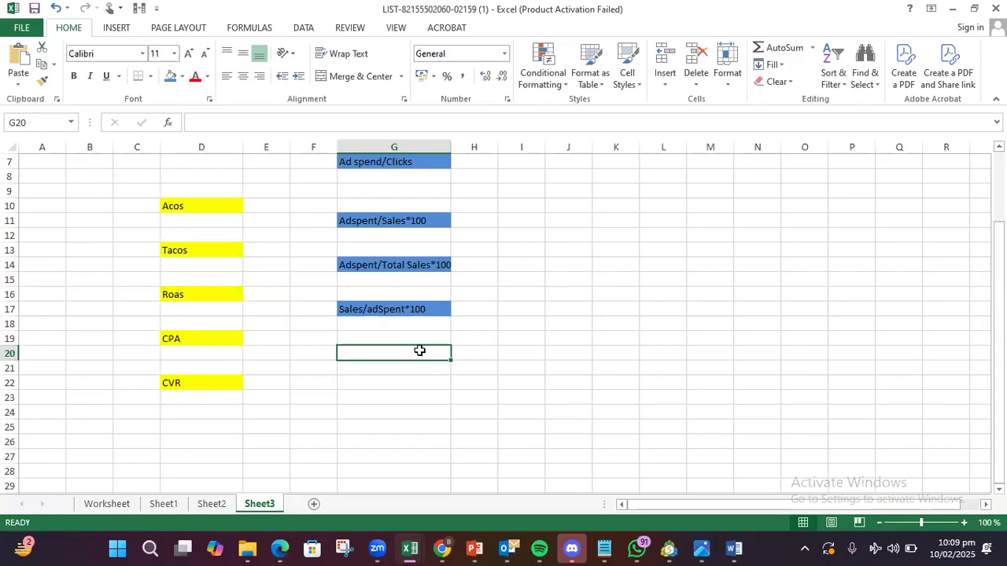
# Enter 'Adspent/No of orders' in G20 for CPA and fill it blue
pyautogui.write('Ad')
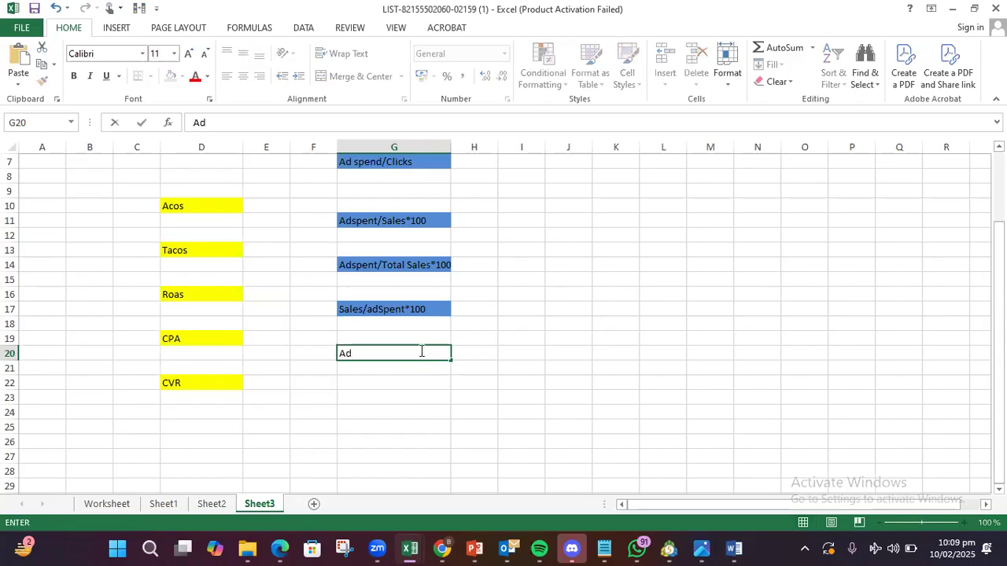
pyautogui.write('spent/No of')
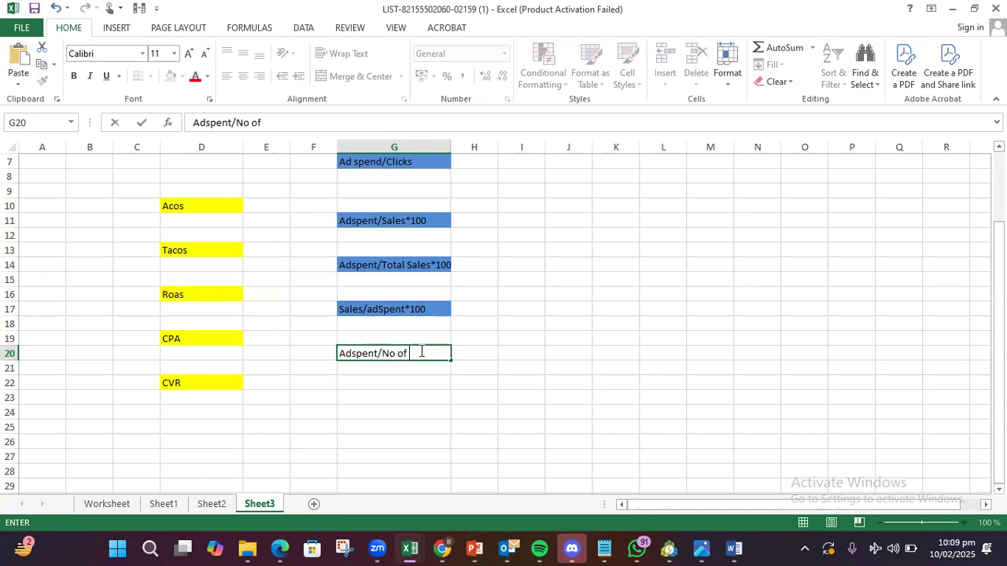
pyautogui.write(' orders')
pyautogui.click(464, 353)
pyautogui.click(417, 384)
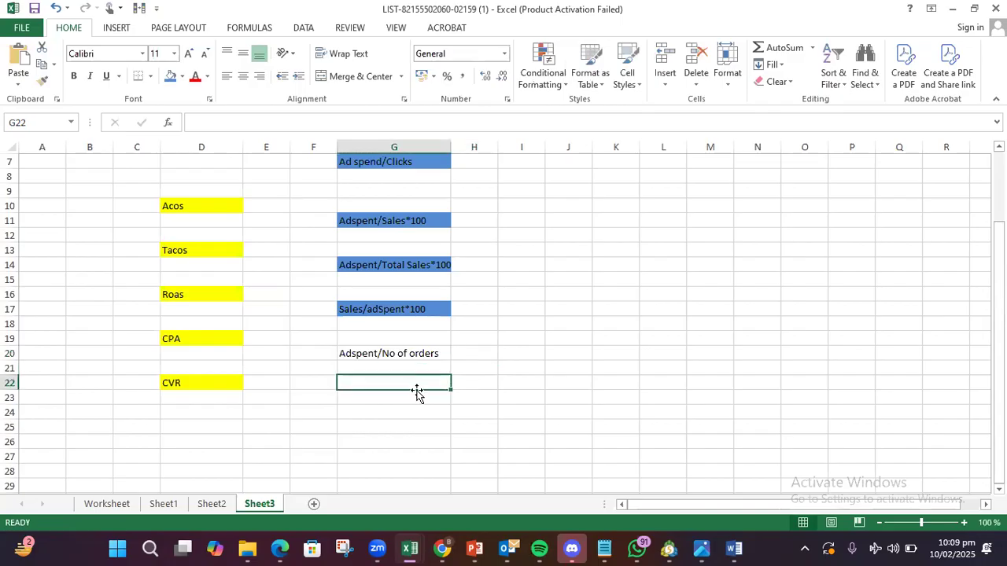
pyautogui.click(384, 351)
pyautogui.click(170, 76)
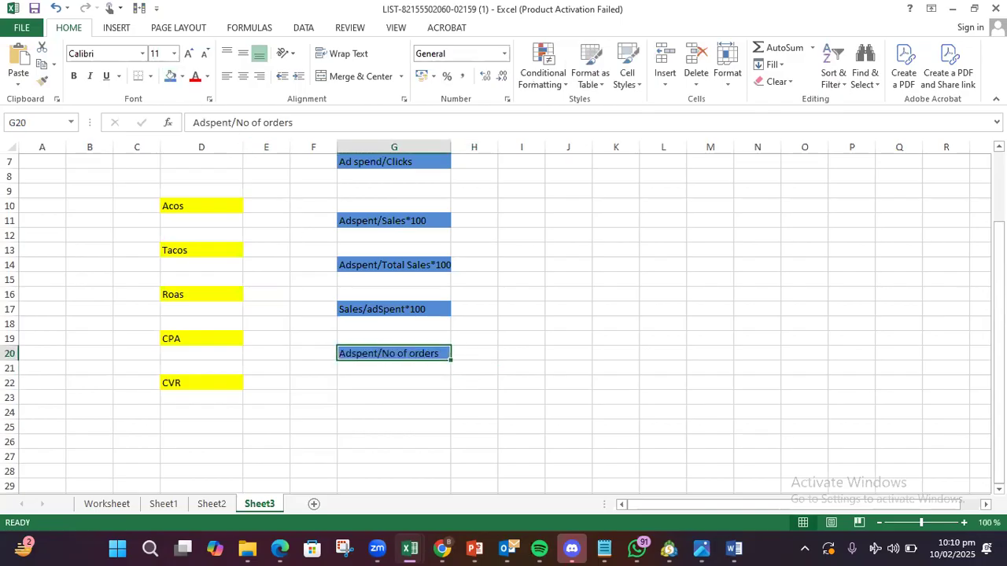
# Enter 'Orders/Clicks' in G23 for CVR and fill it blue
pyautogui.scroll(-1, 503, 323)
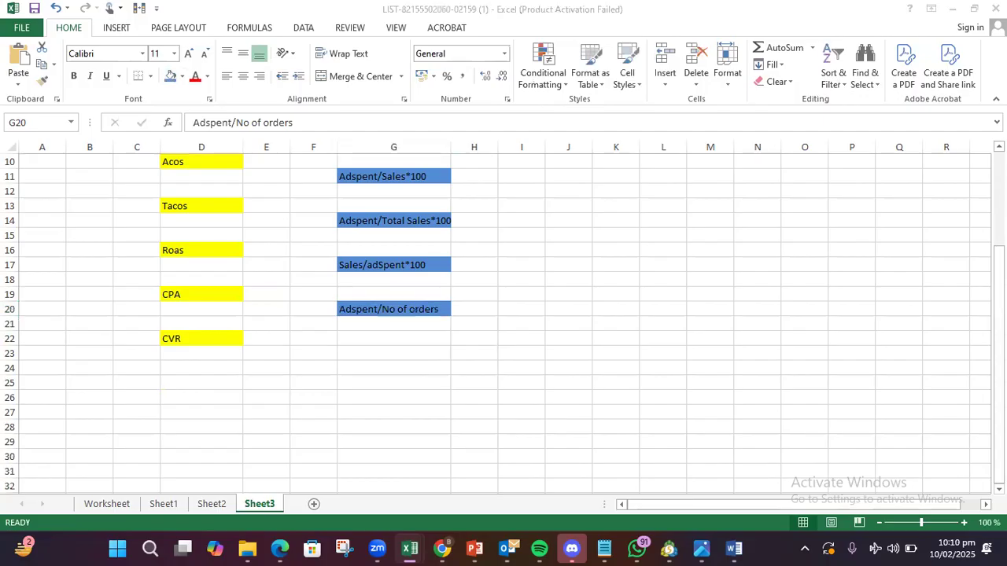
pyautogui.click(386, 353)
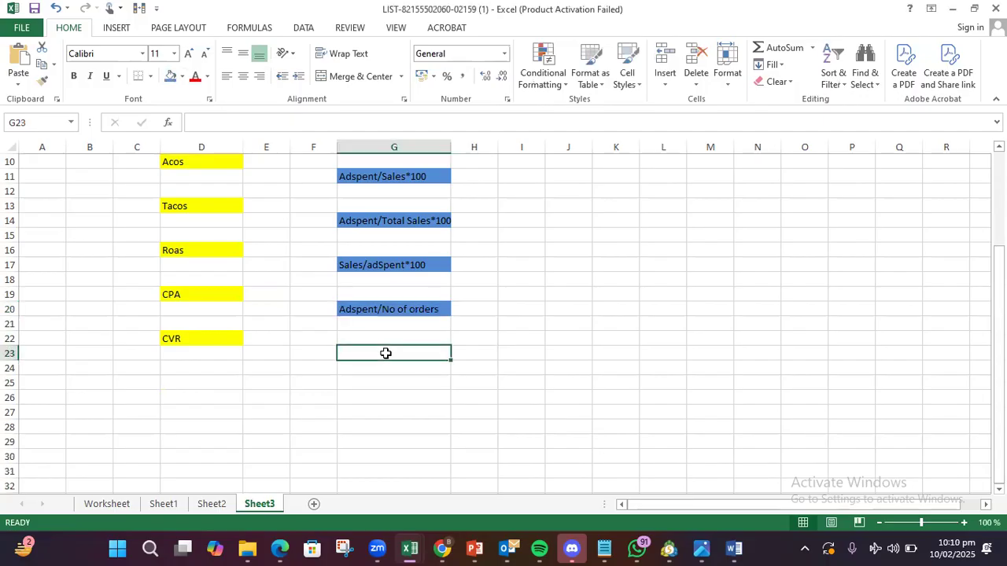
pyautogui.write('Orders')
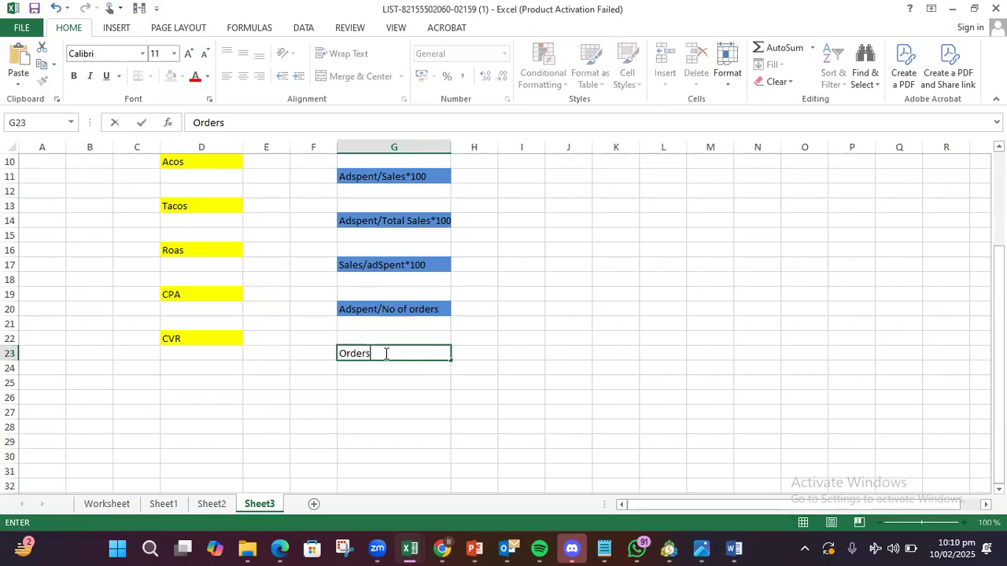
pyautogui.write('/Clicks')
pyautogui.press('Return')
pyautogui.click(373, 354)
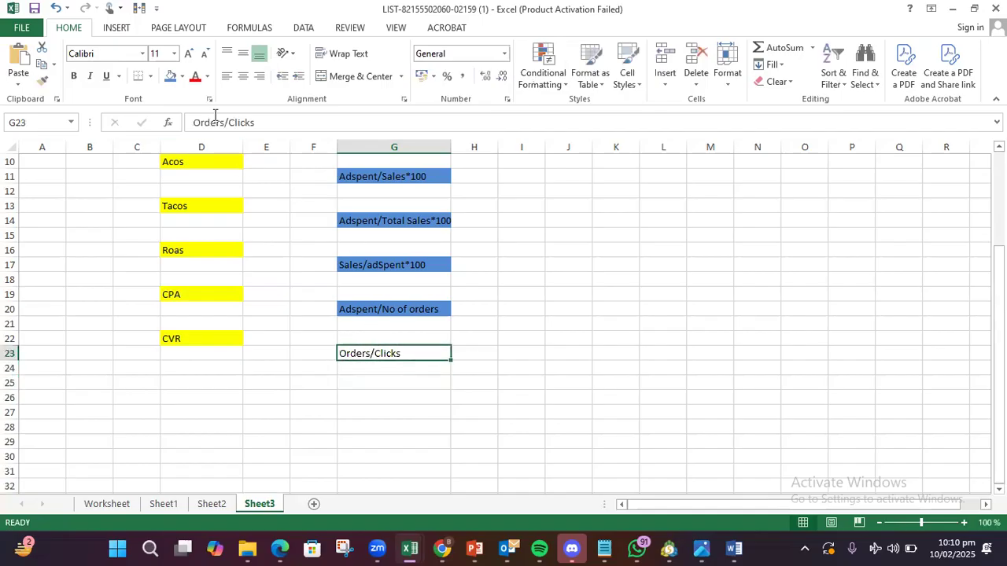
pyautogui.click(174, 82)
pyautogui.scroll(3, 513, 272)
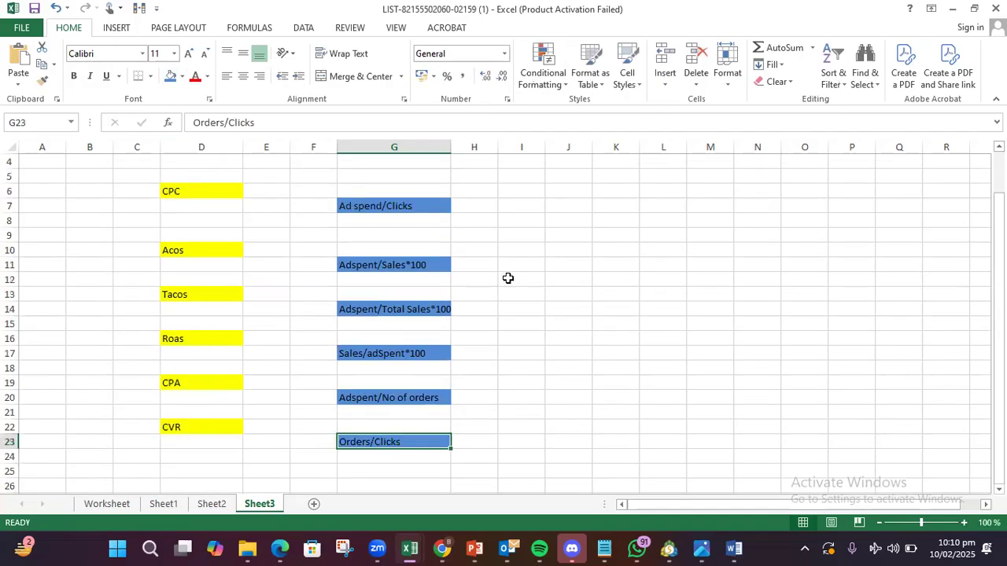
pyautogui.click(208, 181)
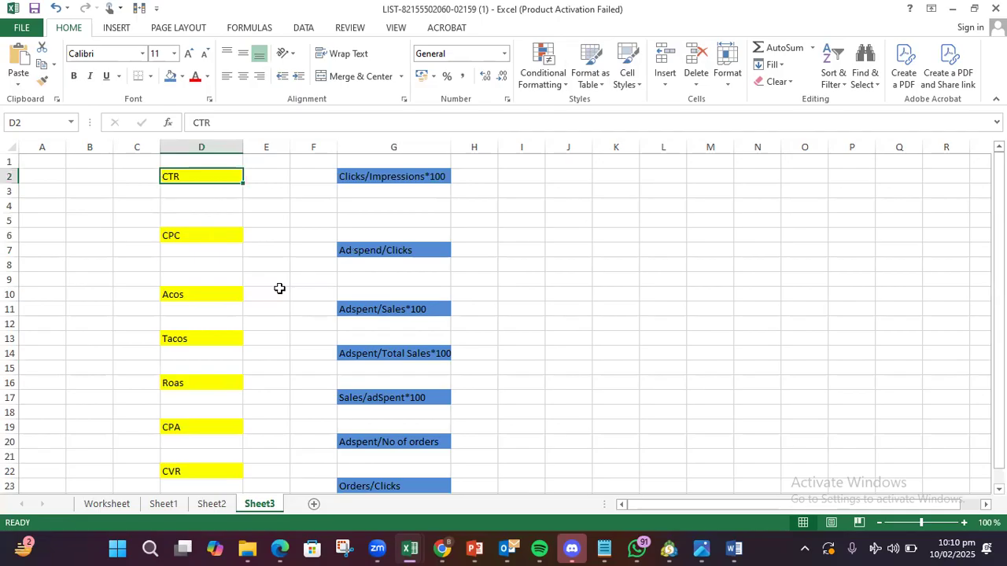
# Show slide 12, Few Important Terms, in the FBAM Mastery 14 presentation
pyautogui.click(474, 546)
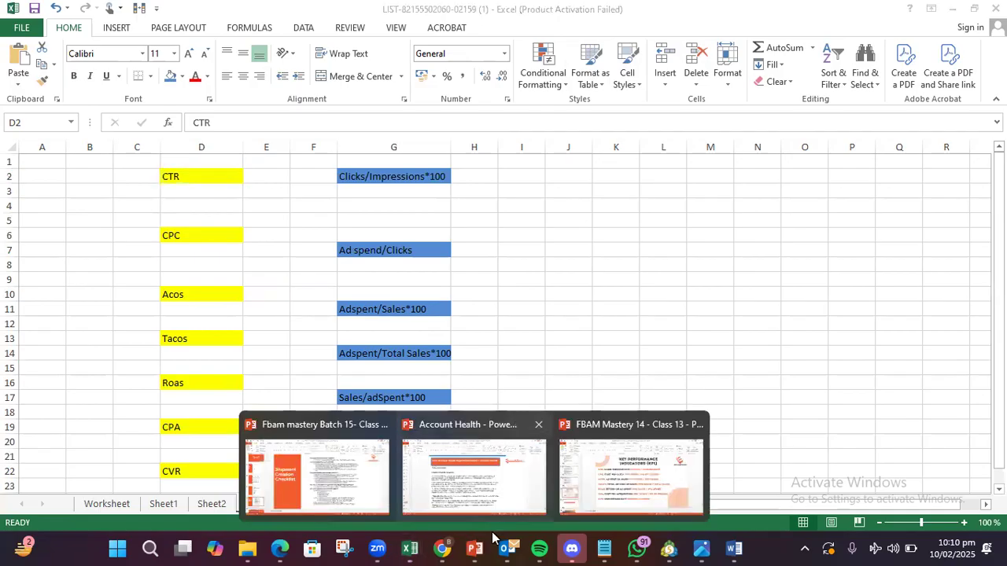
pyautogui.click(629, 472)
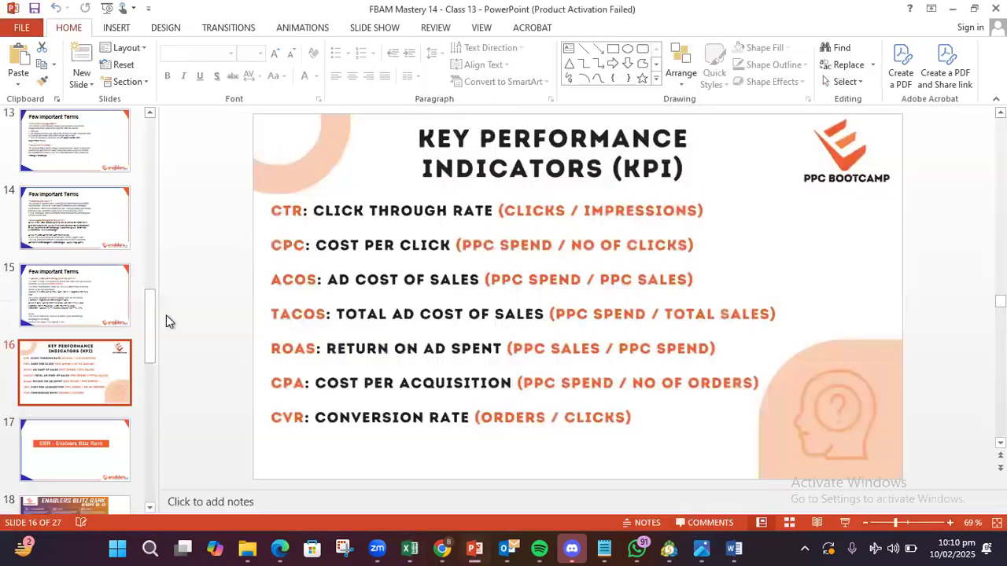
pyautogui.moveTo(152, 317); pyautogui.dragTo(152, 292)
pyautogui.click(106, 249)
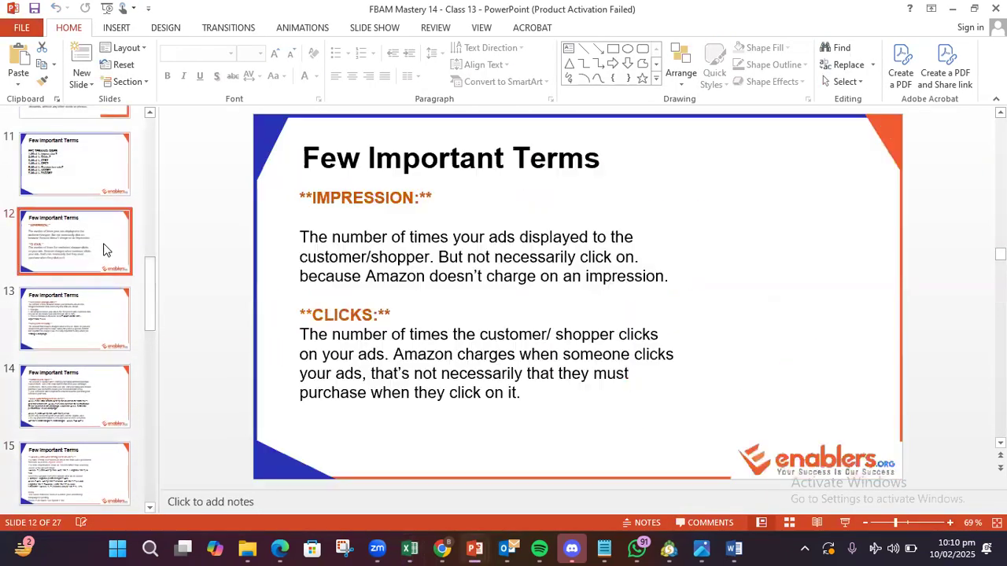
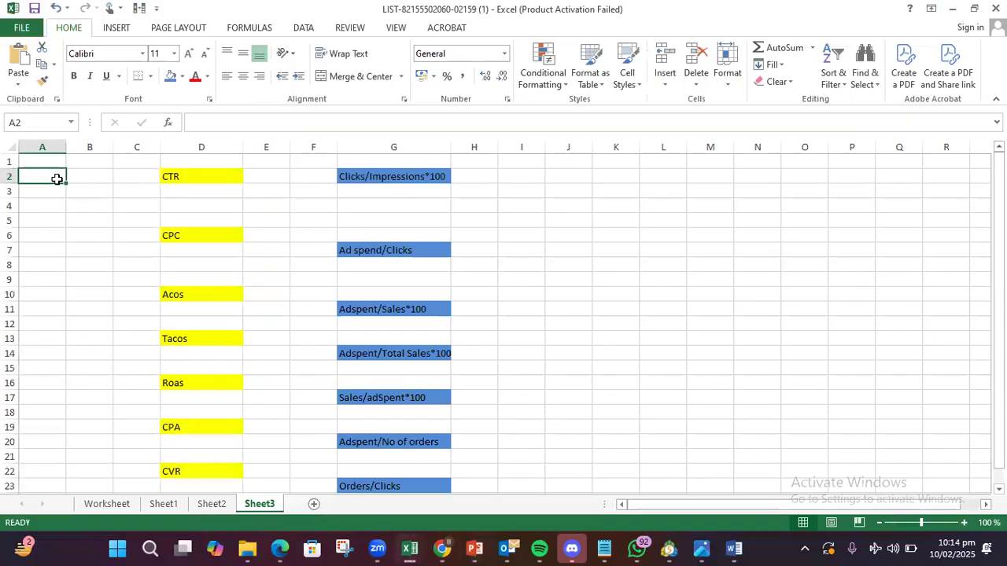
# Enter 'Ad Spent' in A2 and 'Clicks' in B2 and fill both headers blue
pyautogui.write('Ad')
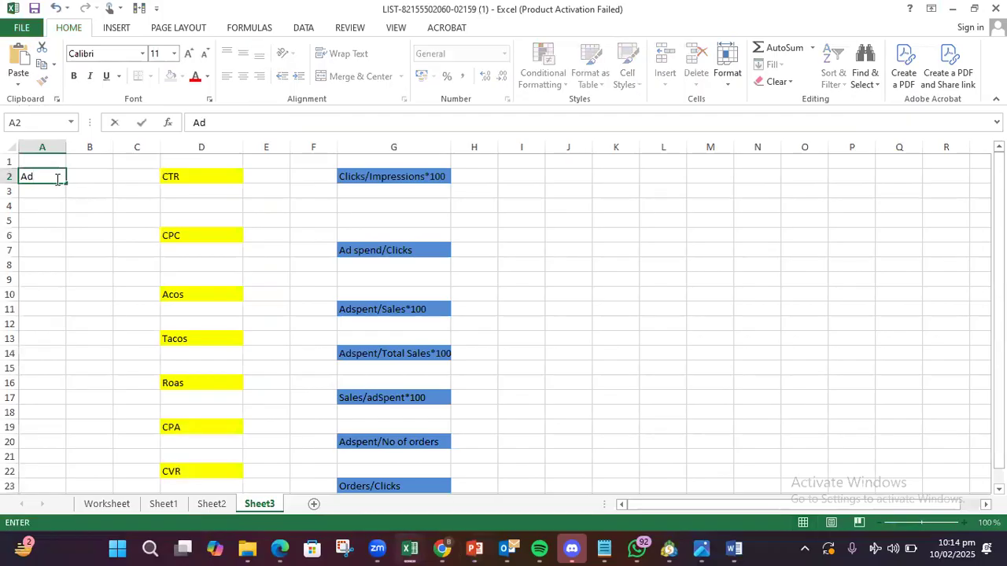
pyautogui.write(' Spent')
pyautogui.press('Tab')
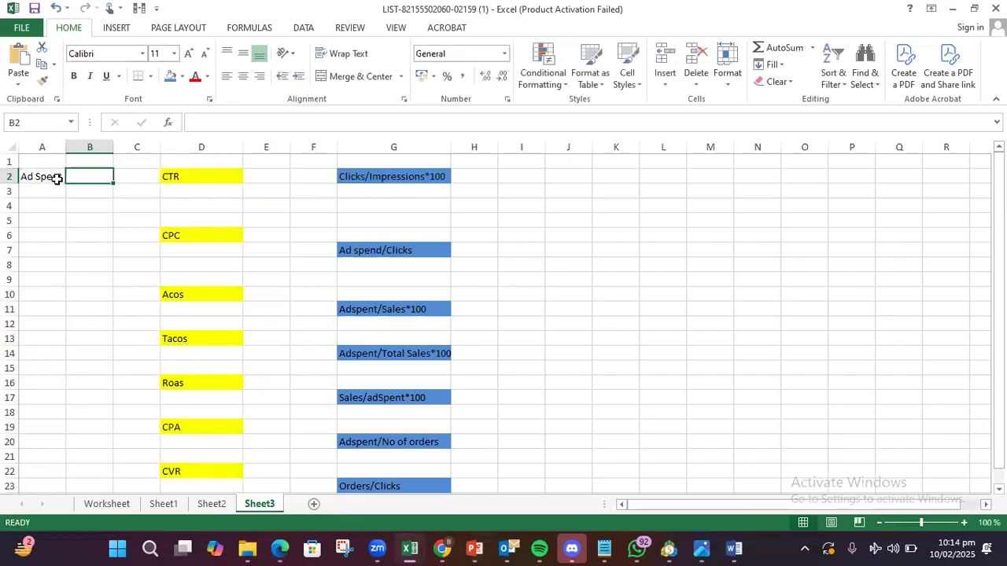
pyautogui.write('Clicks')
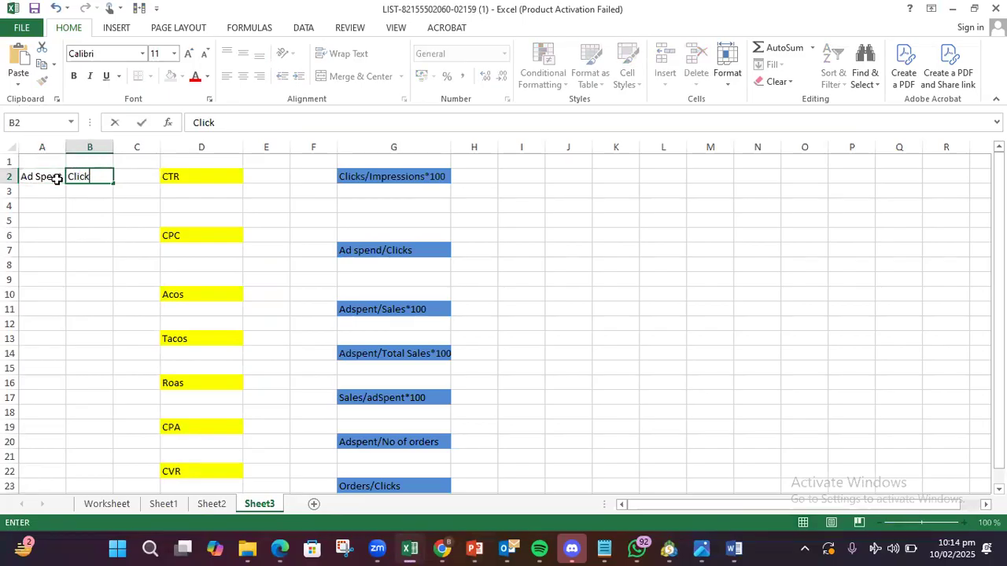
pyautogui.click(89, 232)
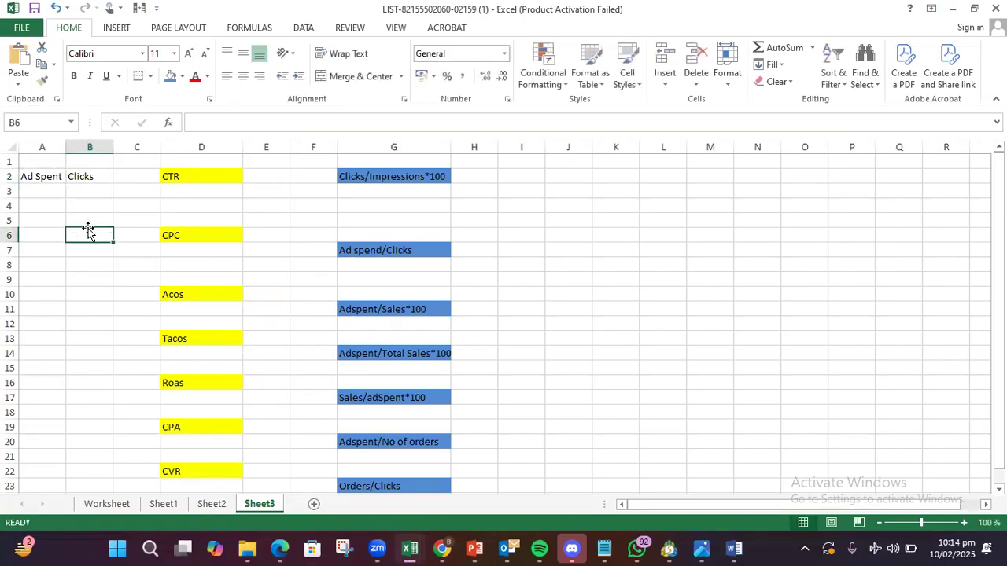
pyautogui.click(46, 179)
pyautogui.moveTo(74, 176); pyautogui.dragTo(74, 176)
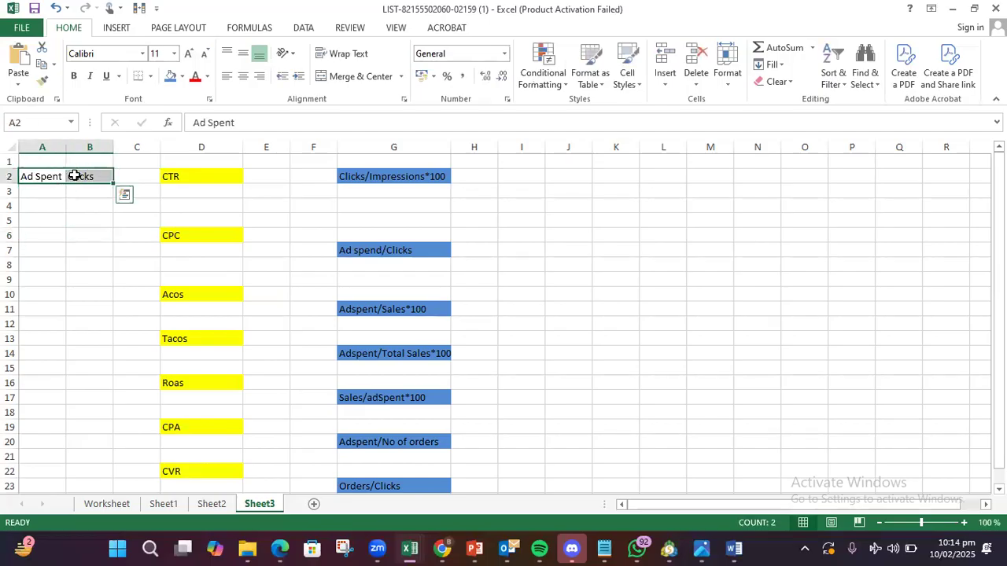
pyautogui.click(170, 78)
# Widen columns A and B and bring up the Amazon Ads campaign metrics
pyautogui.click(66, 147)
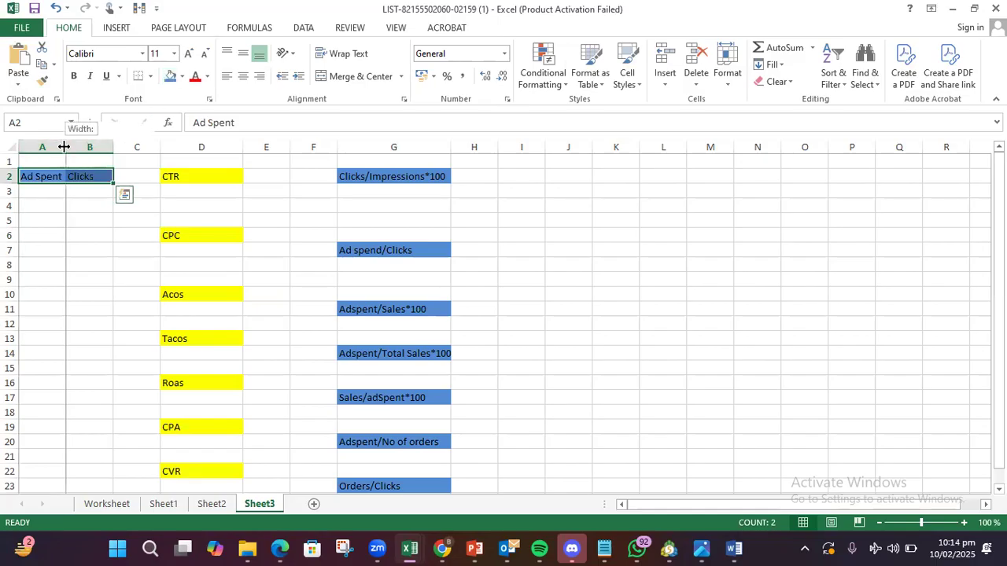
pyautogui.moveTo(110, 147); pyautogui.dragTo(162, 147)
pyautogui.moveTo(66, 147); pyautogui.dragTo(100, 147)
pyautogui.click(146, 246)
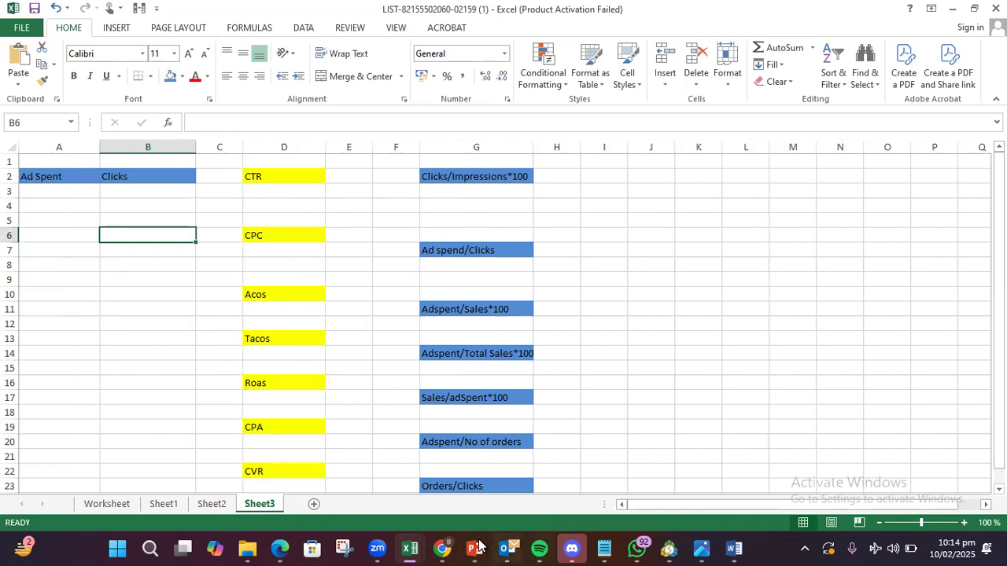
pyautogui.click(454, 545)
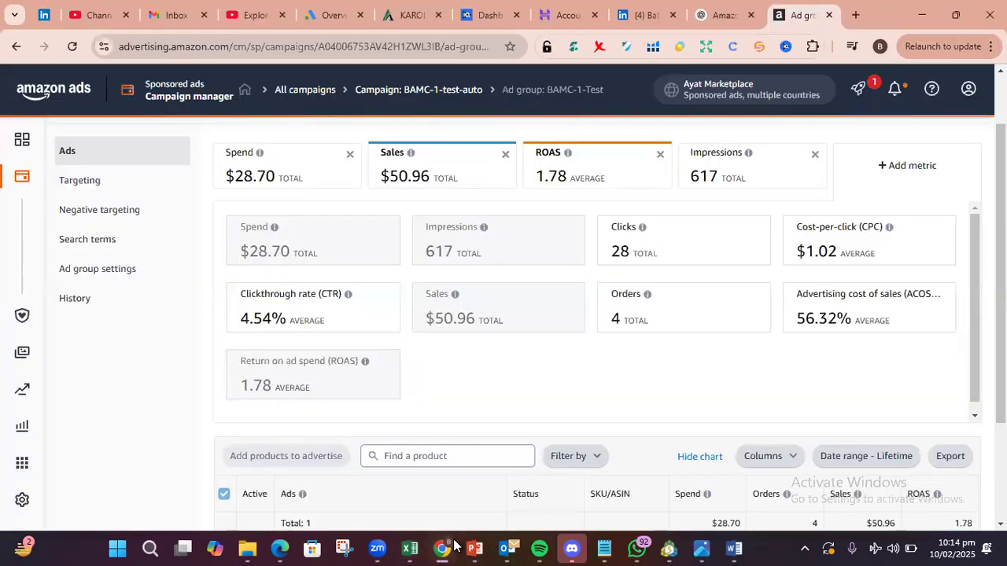
# Back in Excel, enter 28 in A3 under Ad Spent
pyautogui.click(454, 544)
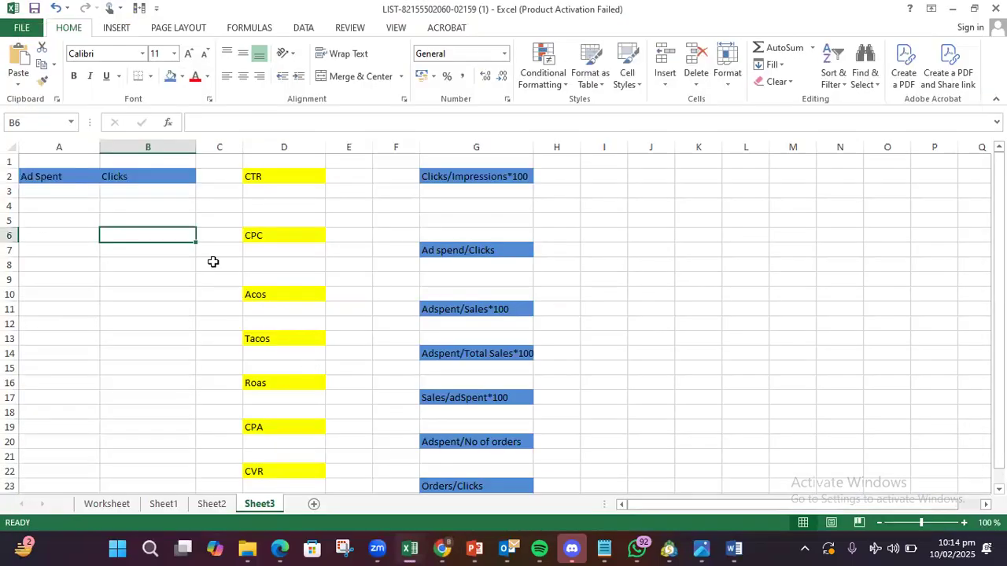
pyautogui.click(66, 188)
pyautogui.write('28')
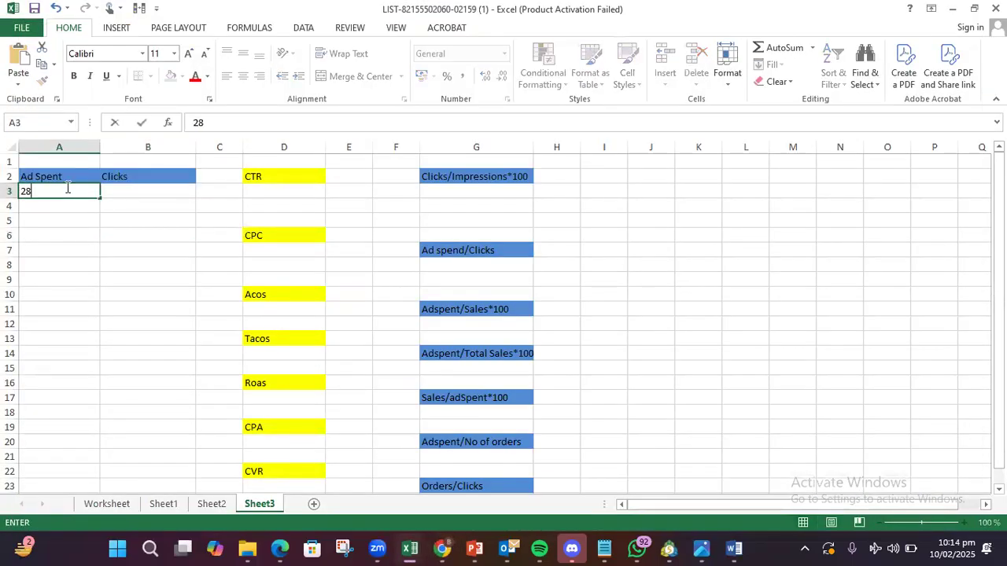
pyautogui.click(162, 267)
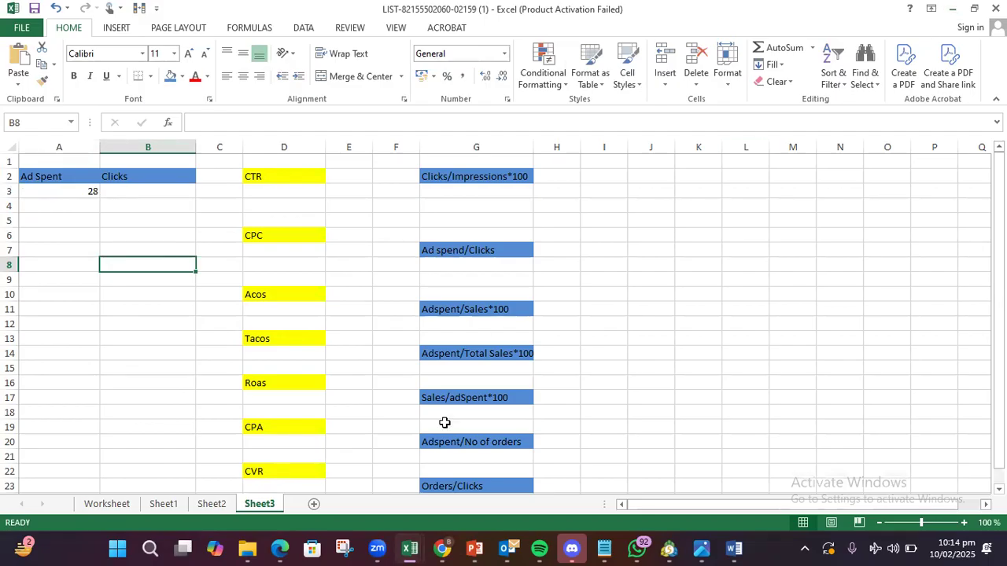
# After rechecking Amazon Ads, enter 28 in B3 under Clicks and begin a formula in D3
pyautogui.click(443, 547)
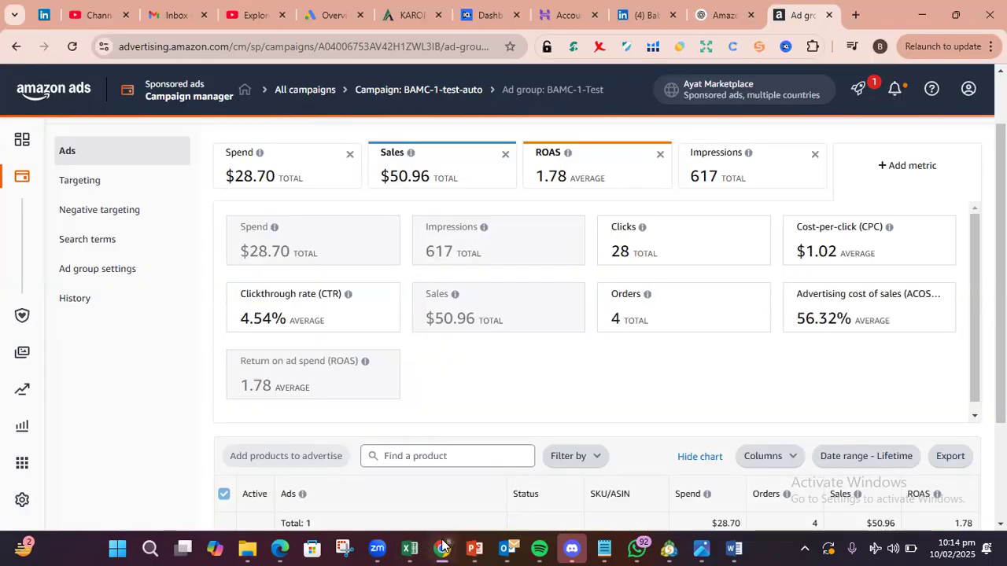
pyautogui.click(443, 547)
pyautogui.click(443, 547)
pyautogui.click(443, 547)
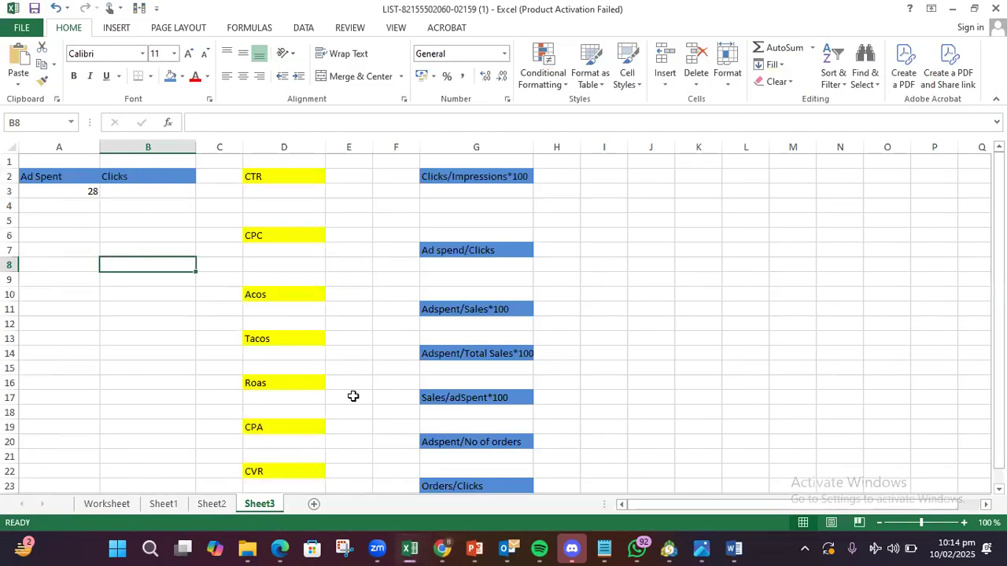
pyautogui.click(146, 194)
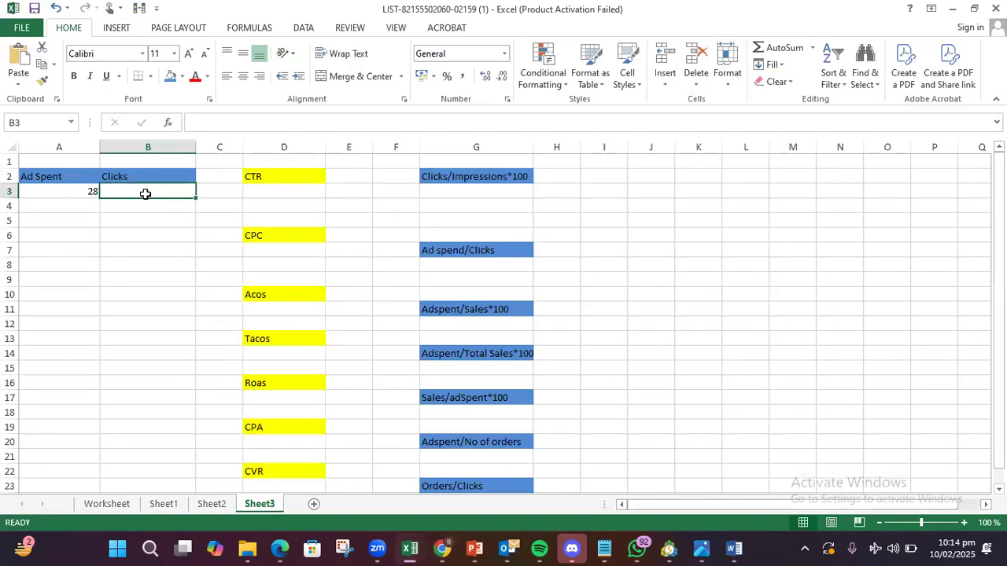
pyautogui.write('28')
pyautogui.press('Return')
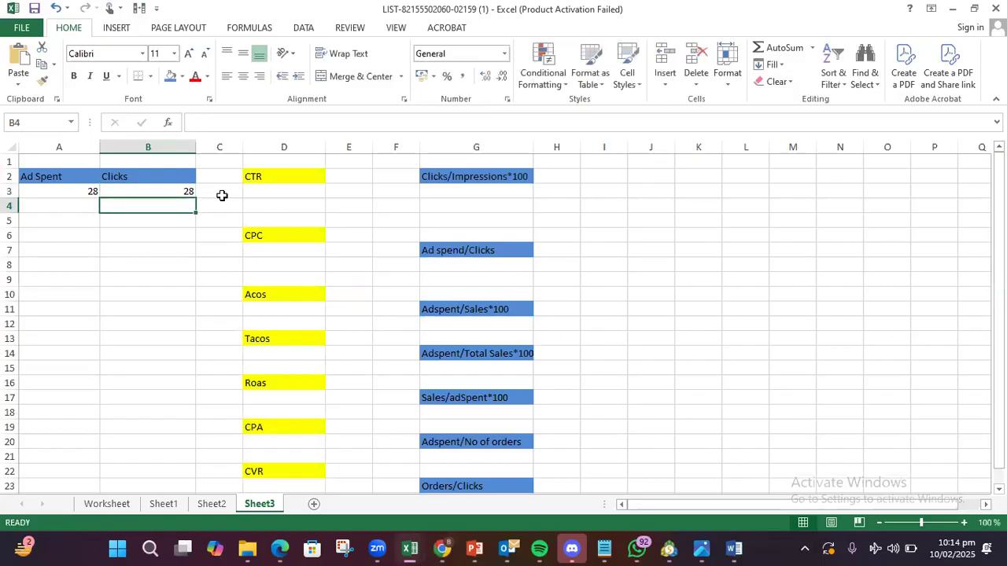
pyautogui.click(267, 192)
pyautogui.write('=')
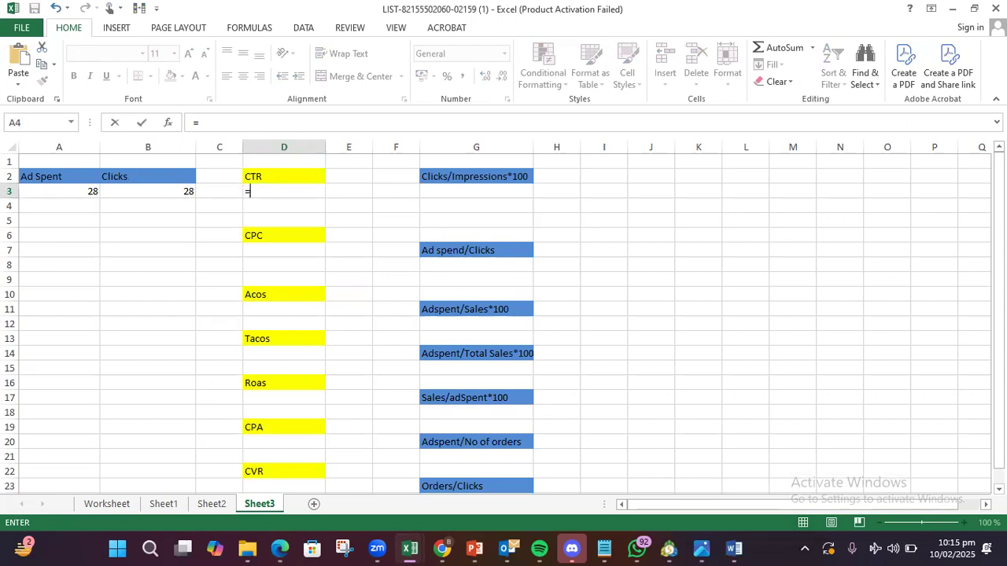
# Abandon the unfinished formula and rename the A2 header to 'Impressions'
pyautogui.click(80, 176)
pyautogui.write('/')
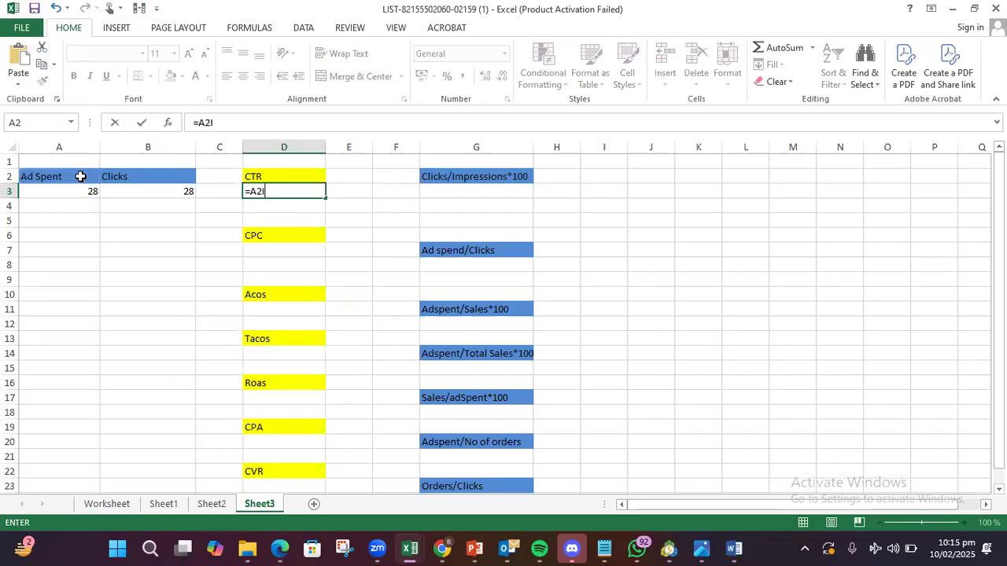
pyautogui.press('Escape')
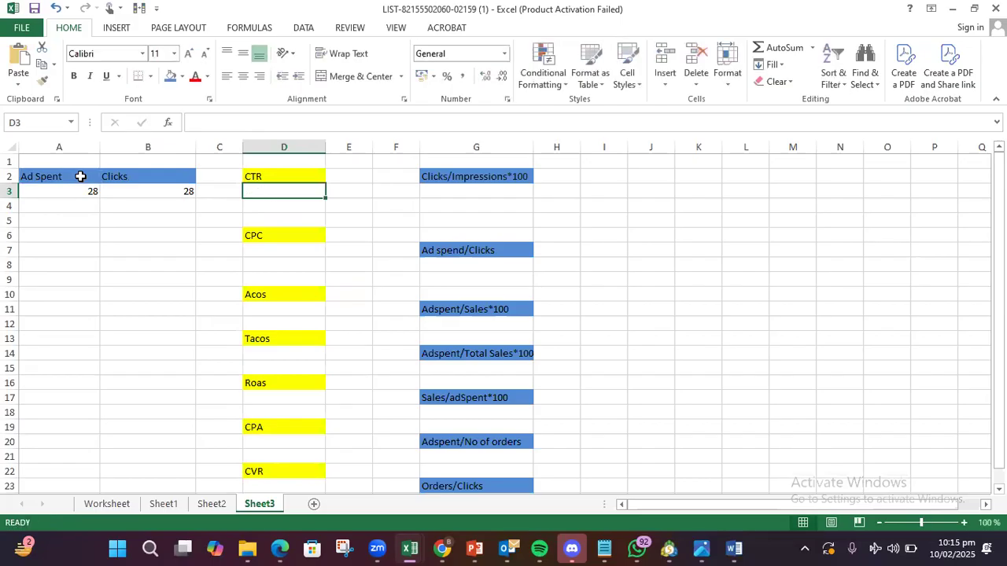
pyautogui.click(81, 176)
pyautogui.write('Impressin')
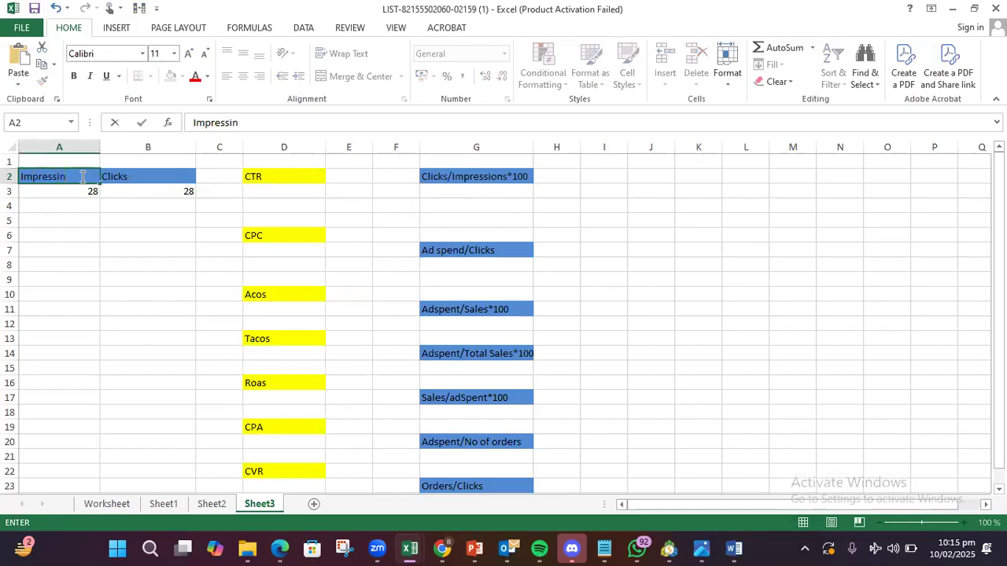
pyautogui.press('BackSpace')
pyautogui.write('ns')
pyautogui.press('BackSpace')
pyautogui.press('BackSpace')
pyautogui.write('ons')
pyautogui.click(63, 201)
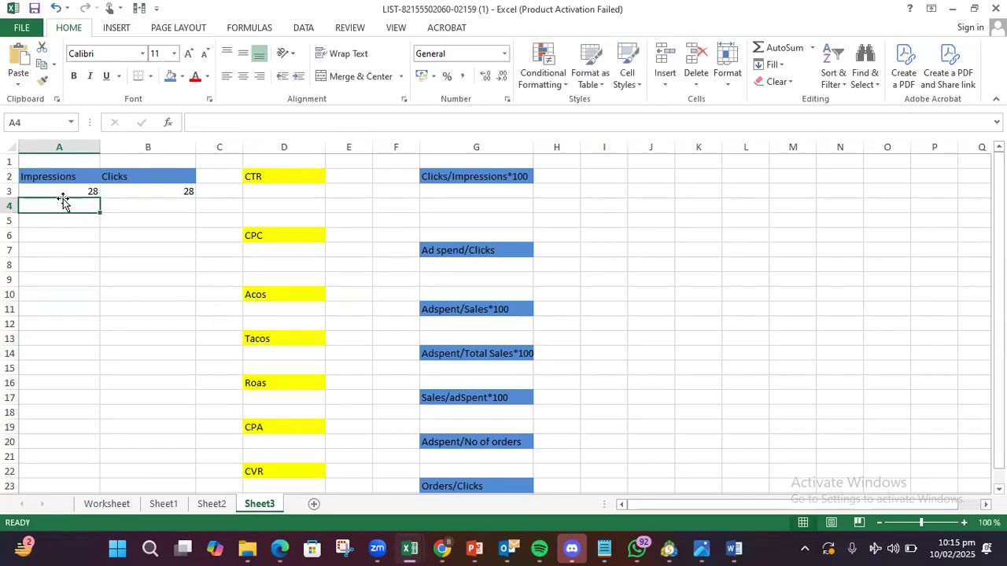
# Enter 617 impressions in A3 and set CTR in D3 to =B3/A3 as a percentage, 5%
pyautogui.click(63, 191)
pyautogui.write('617')
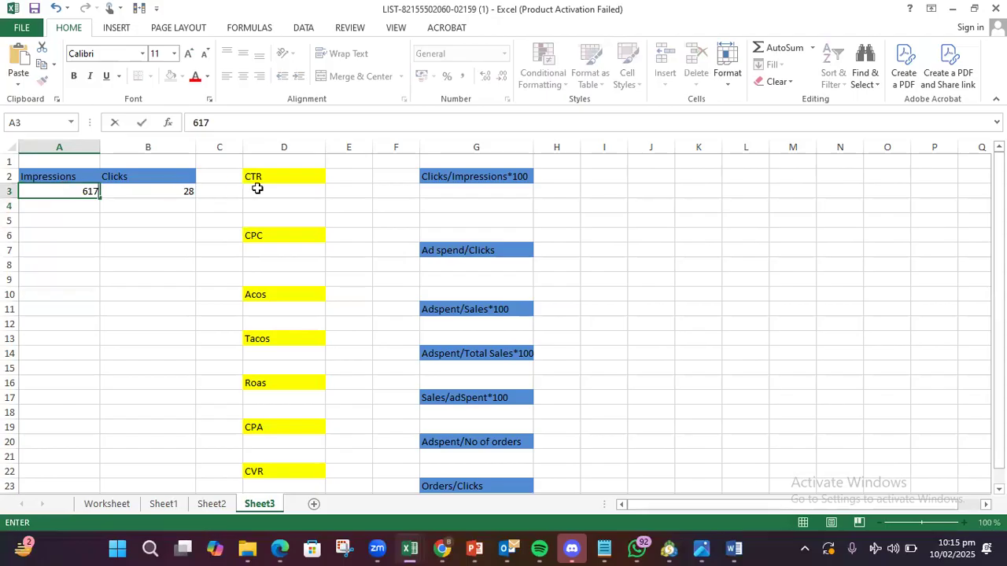
pyautogui.click(257, 189)
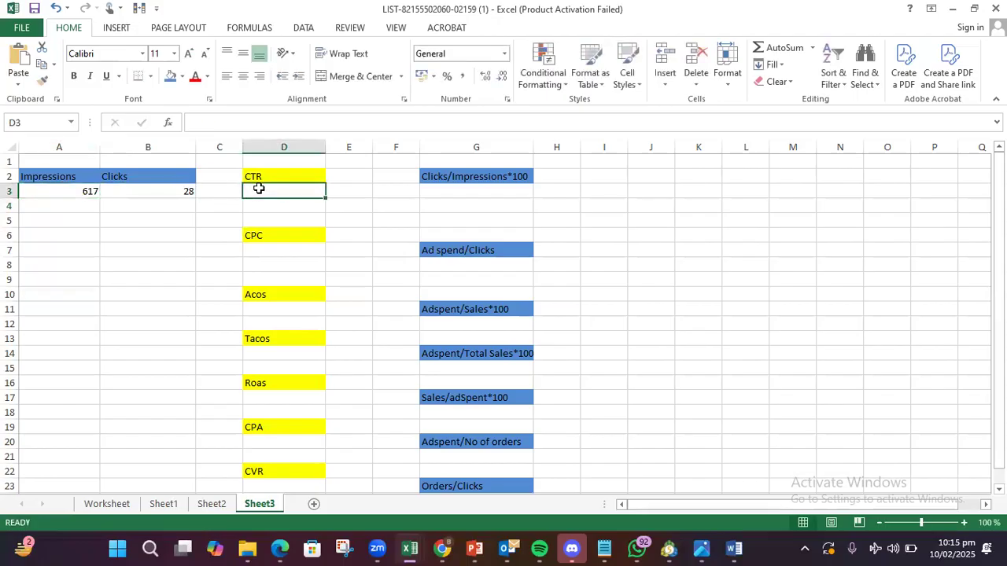
pyautogui.write('=')
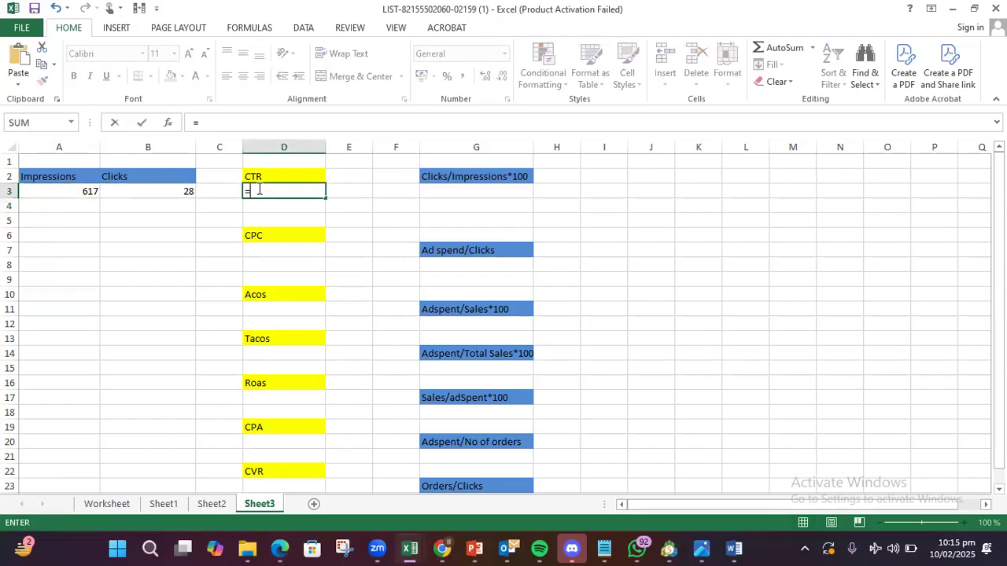
pyautogui.write('b')
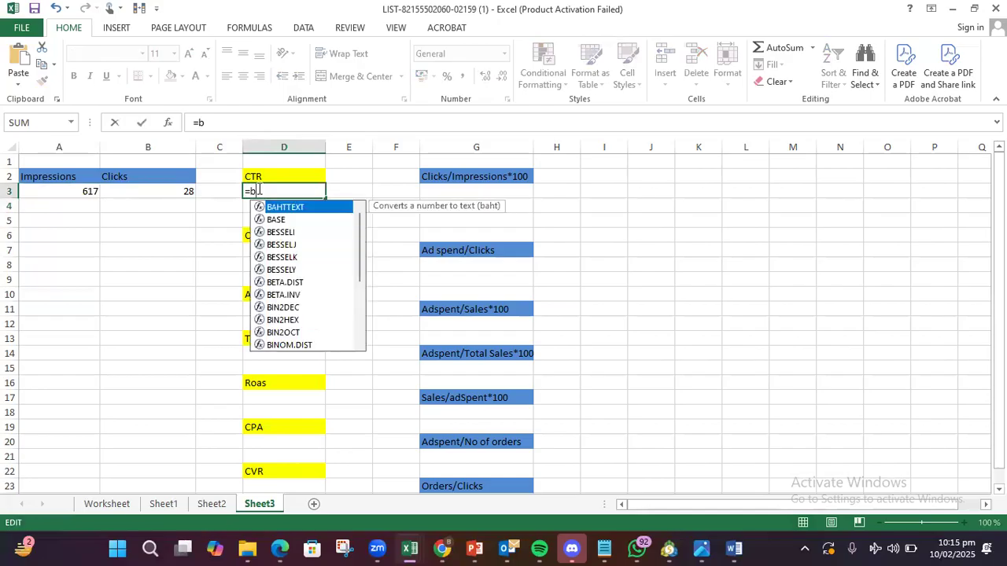
pyautogui.write('3')
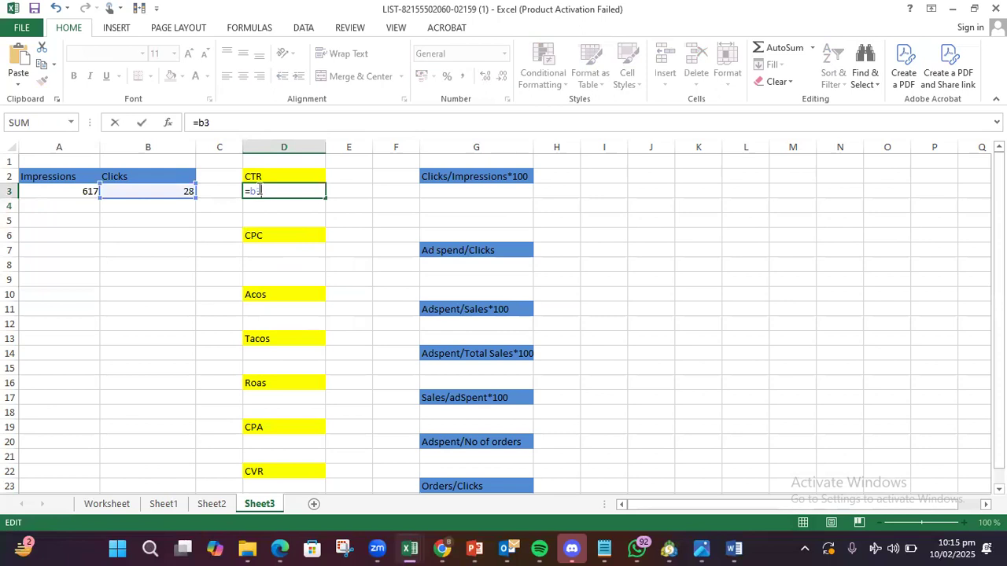
pyautogui.write('/a3')
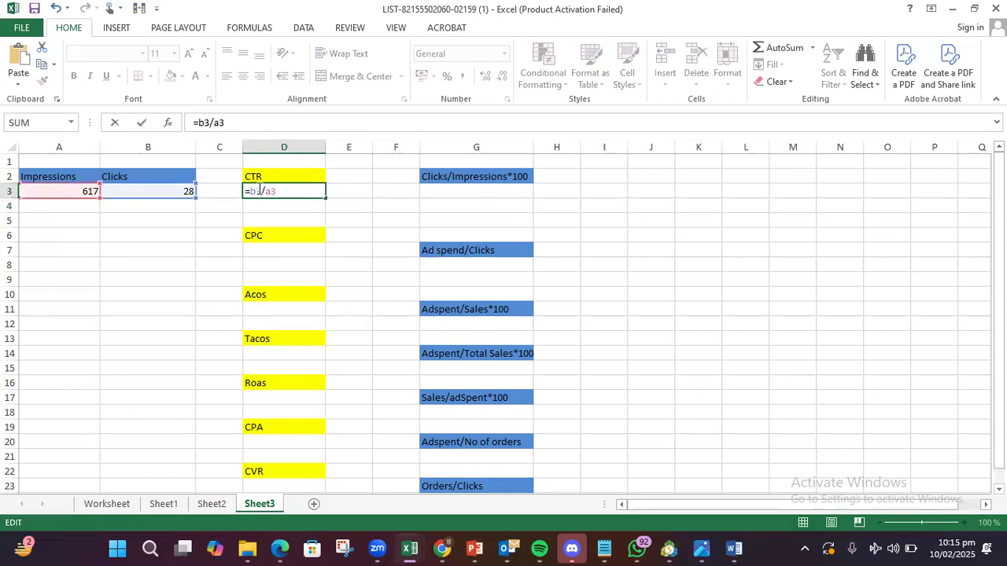
pyautogui.press('Return')
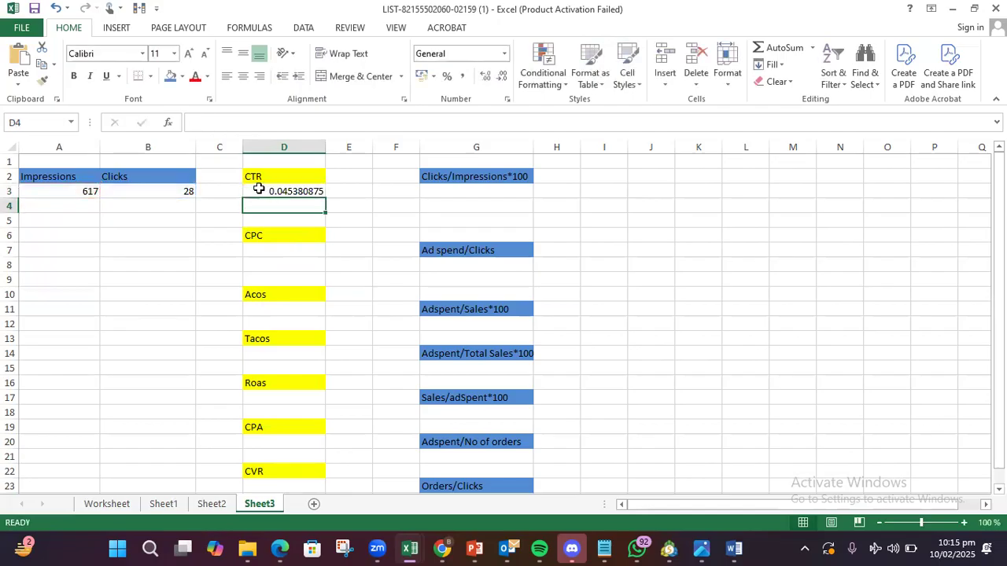
pyautogui.click(259, 188)
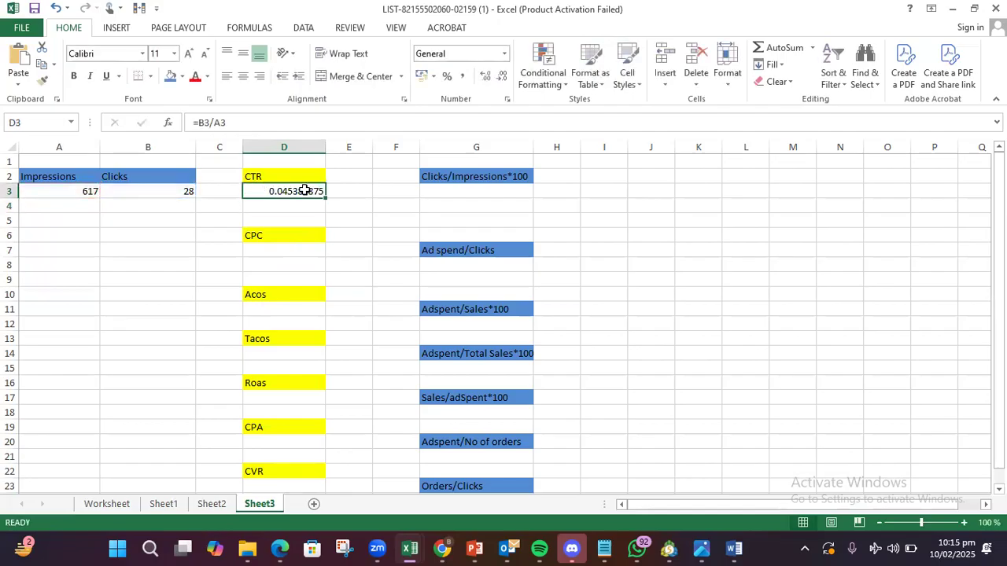
pyautogui.click(446, 76)
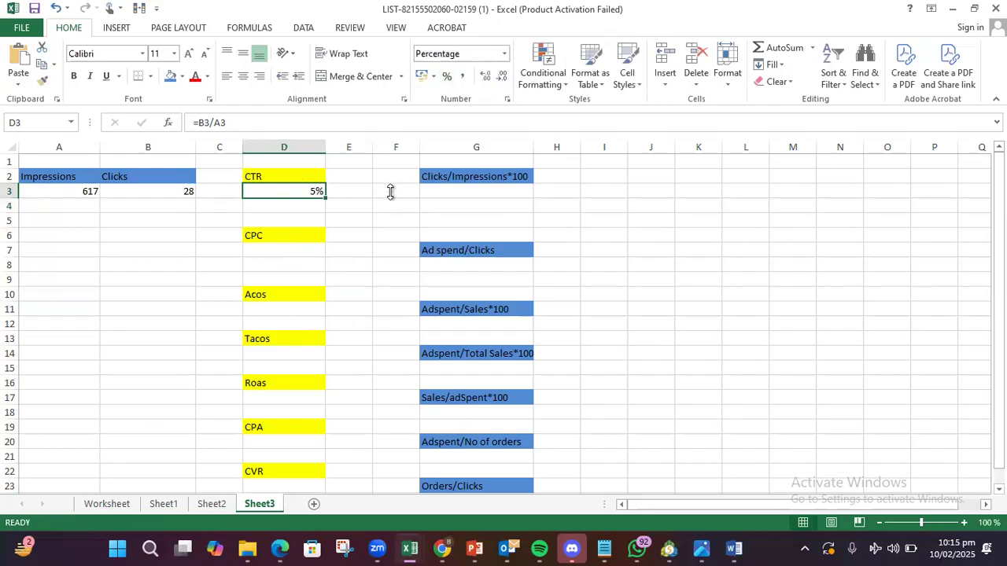
pyautogui.click(84, 191)
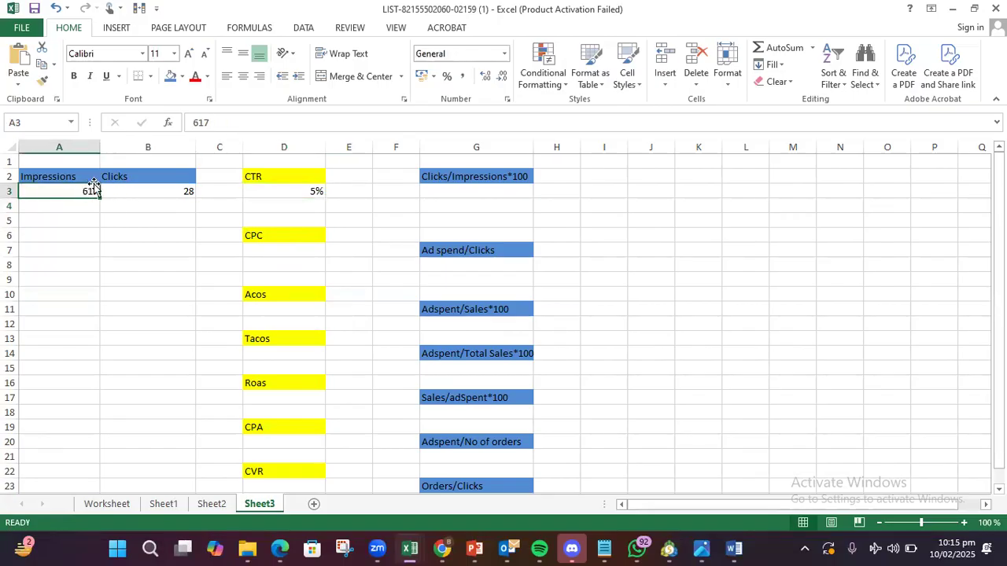
pyautogui.click(191, 190)
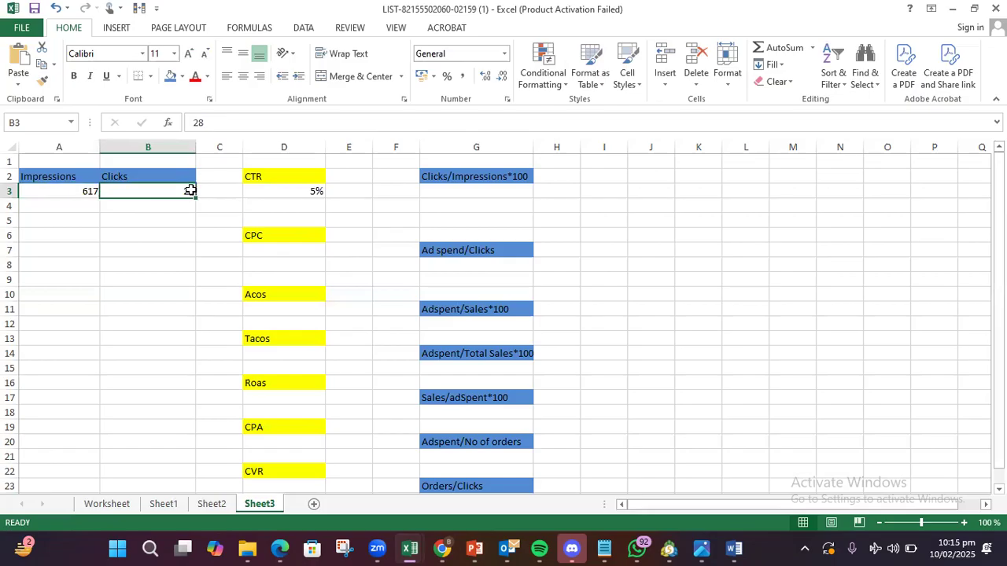
# Add 'Ad Spent' and 'Clicks' headers in A6:B6 with 28 under Ad Spent
pyautogui.click(278, 191)
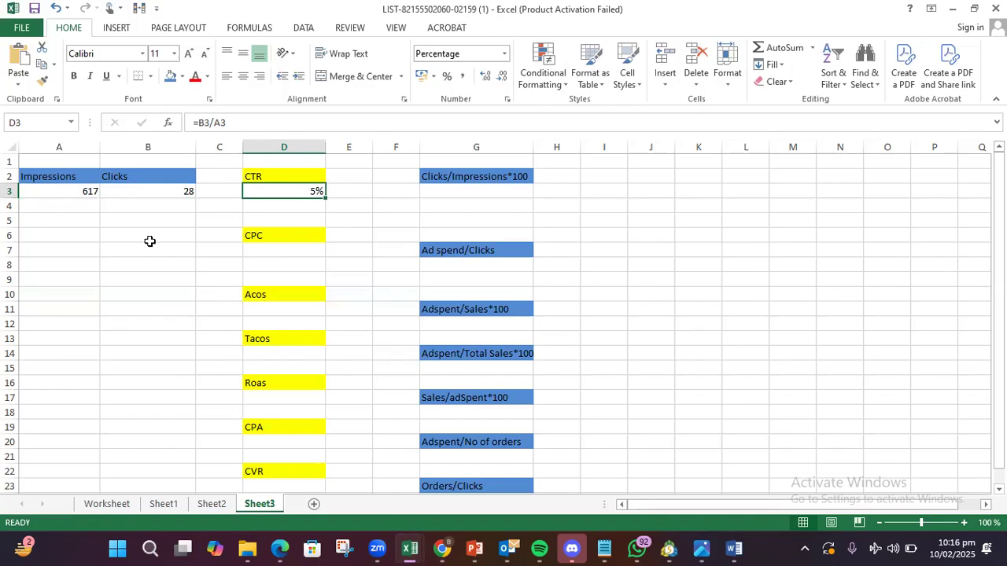
pyautogui.click(74, 237)
pyautogui.write('Ad')
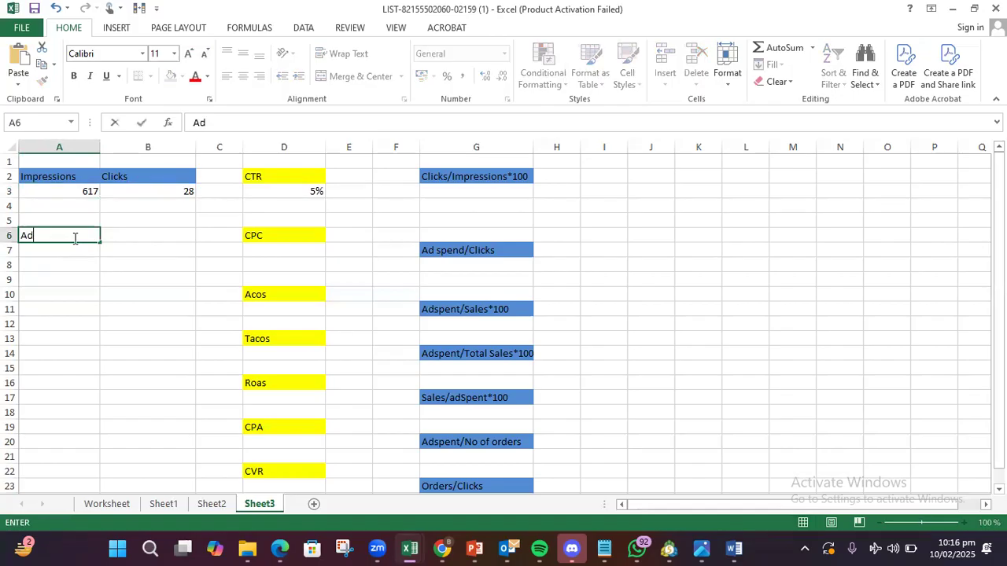
pyautogui.write(' Spent')
pyautogui.press('Tab')
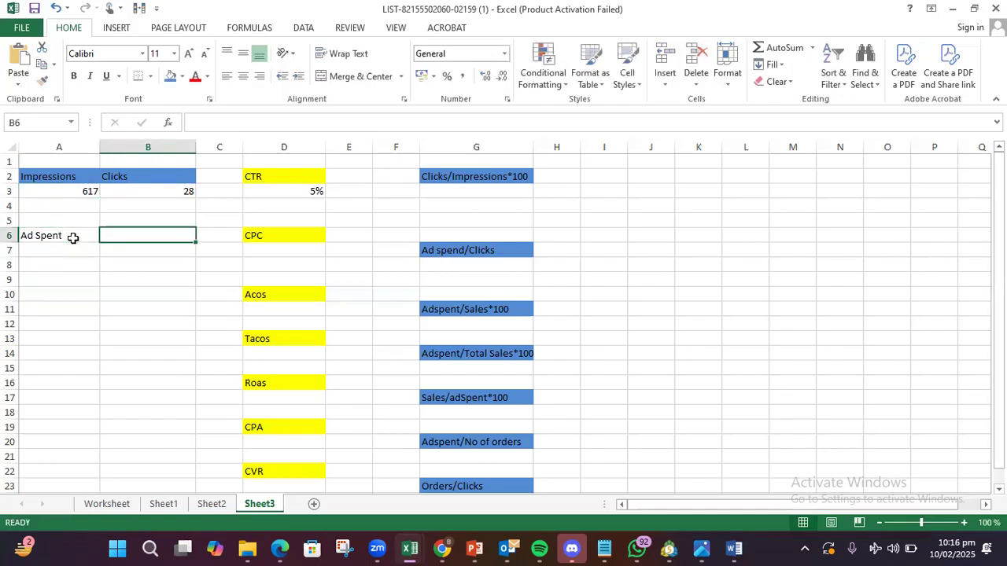
pyautogui.write('Clicks')
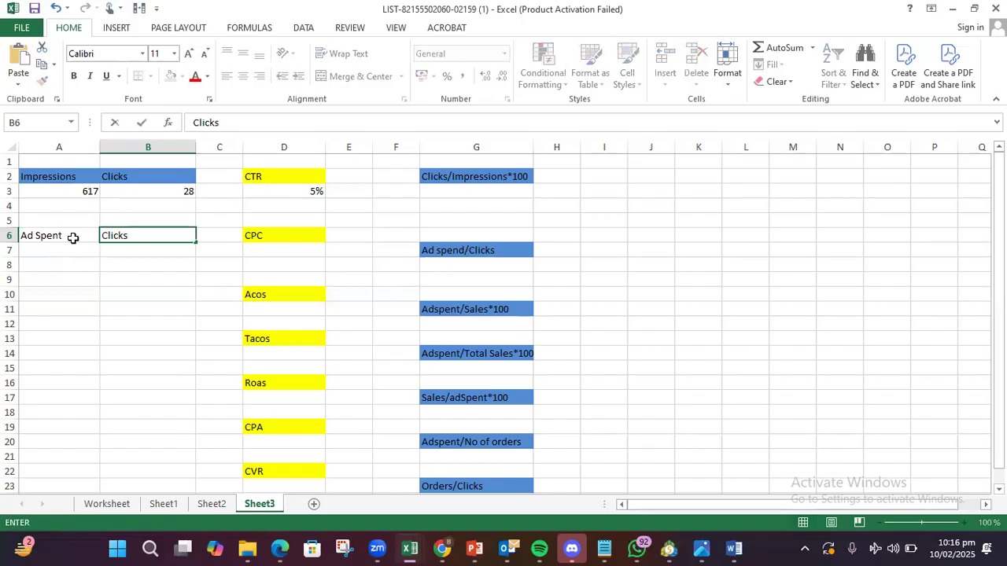
pyautogui.press('Return')
pyautogui.write('28')
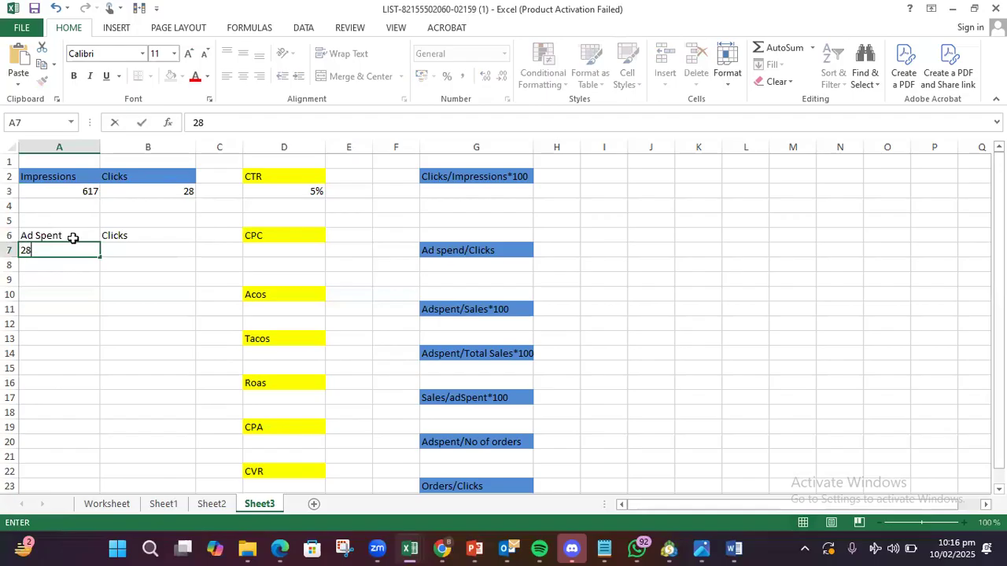
pyautogui.click(122, 245)
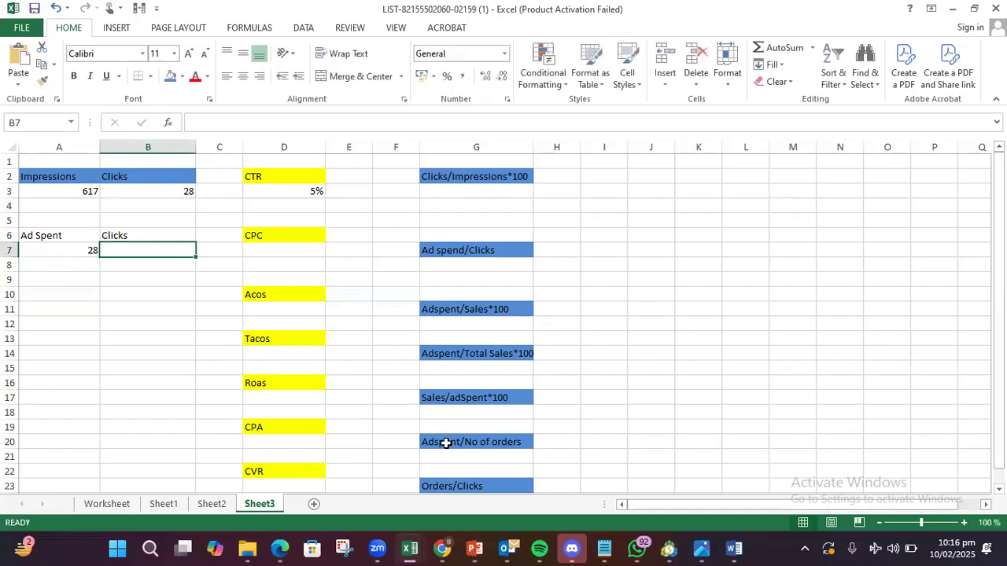
# Correct the ad spend to 28.7 from Amazon Ads, enter 28 clicks, and fill the headers blue
pyautogui.click(440, 546)
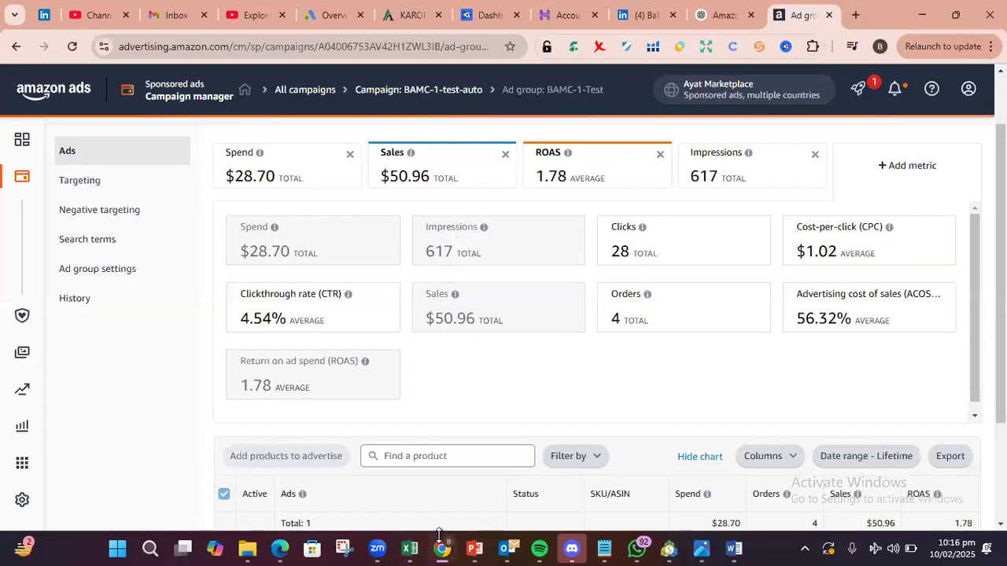
pyautogui.click(442, 547)
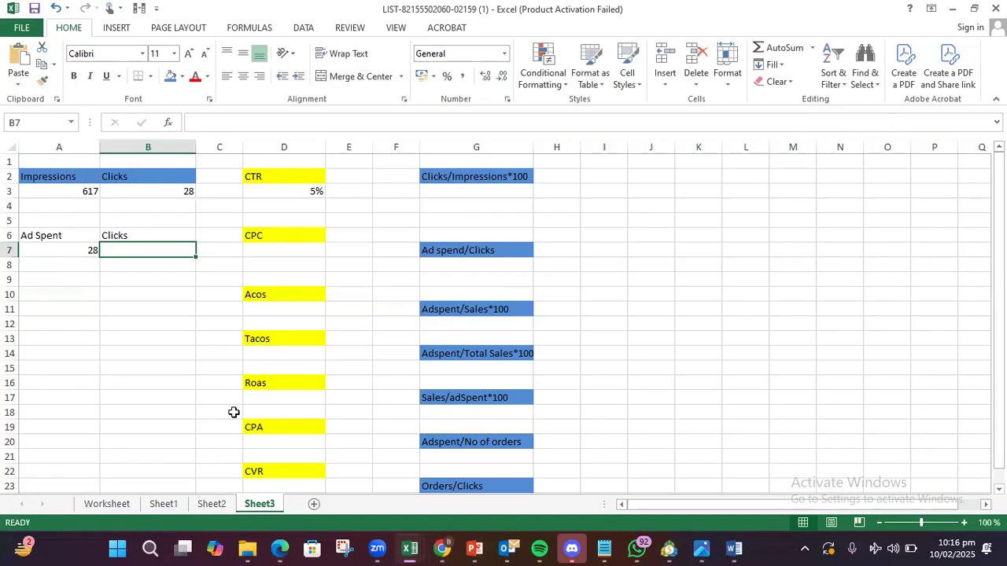
pyautogui.click(83, 254)
pyautogui.click(220, 124)
pyautogui.write('.70')
pyautogui.press('Return')
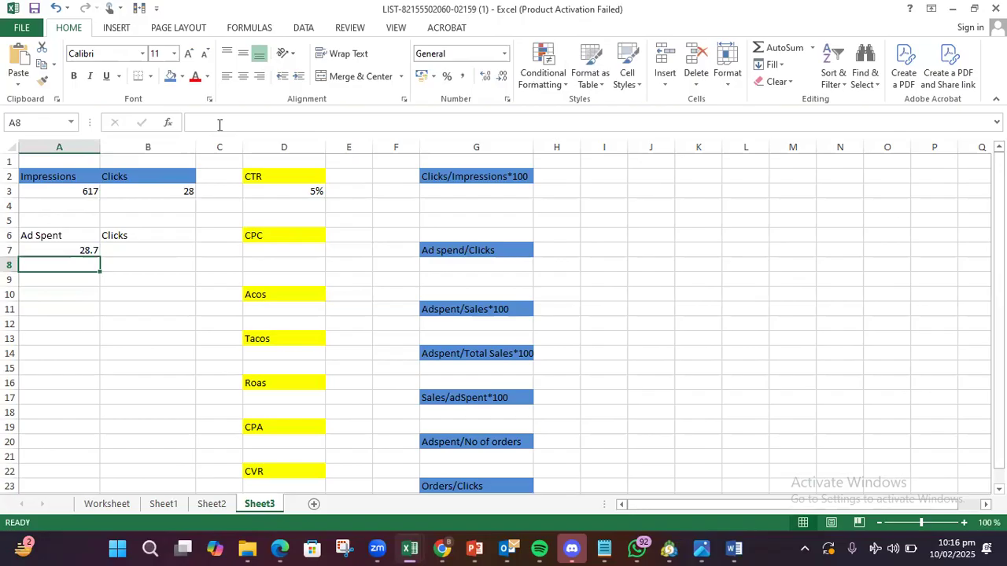
pyautogui.click(170, 248)
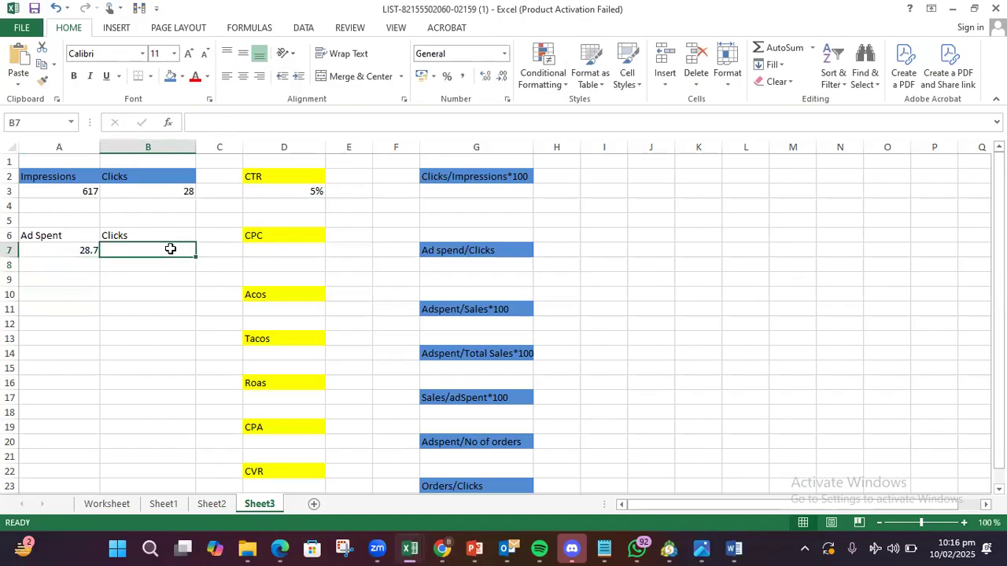
pyautogui.write('28')
pyautogui.click(118, 370)
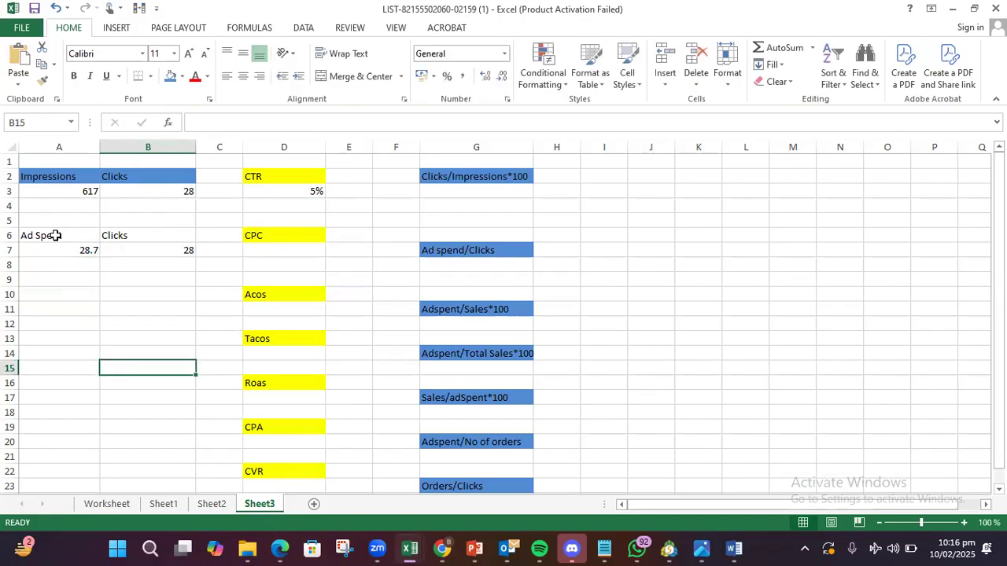
pyautogui.moveTo(55, 235); pyautogui.dragTo(118, 235)
pyautogui.click(170, 76)
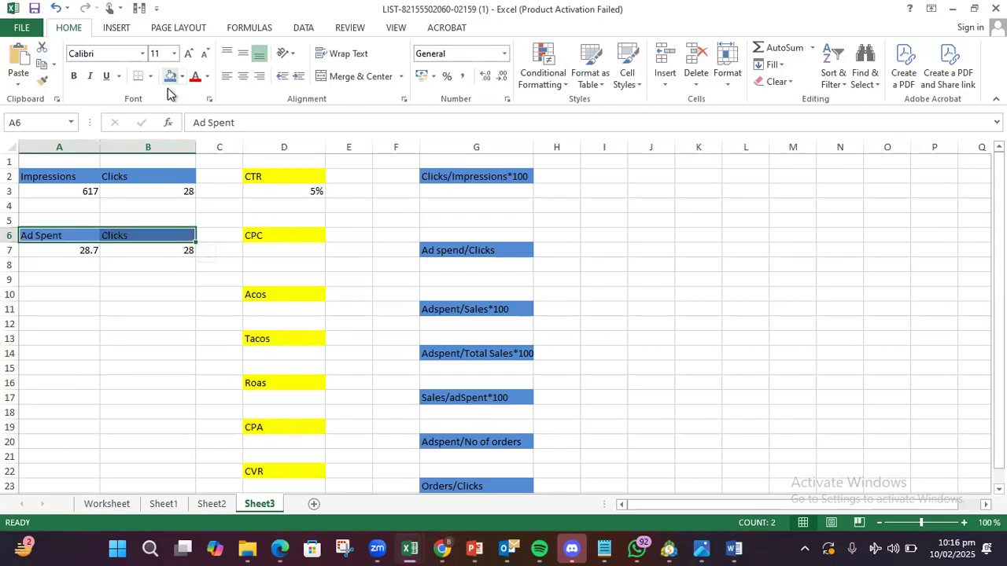
# Compute CPC in D7 as =A7/B7 and adjust its decimals to show 1.0
pyautogui.click(290, 250)
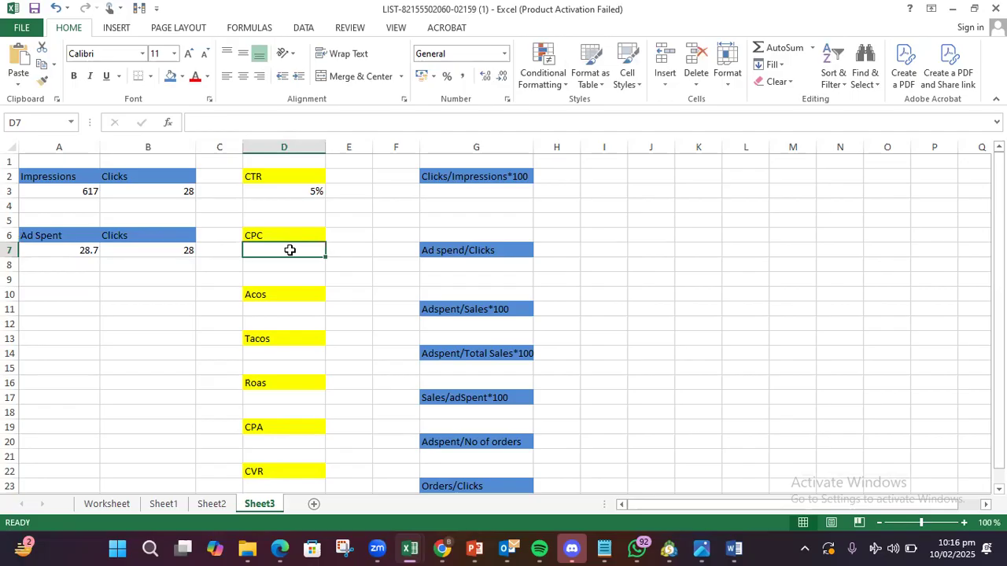
pyautogui.write('=')
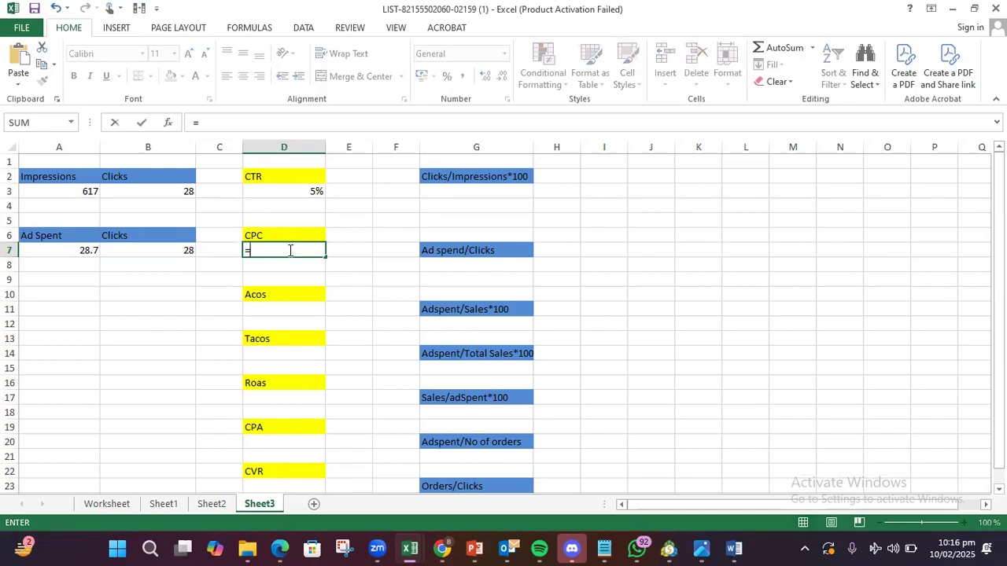
pyautogui.write('a7')
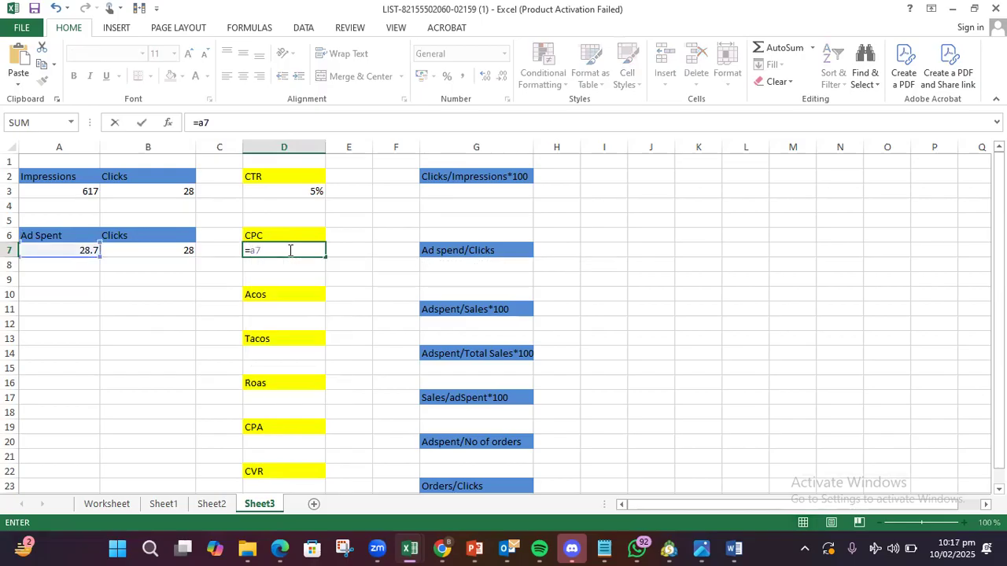
pyautogui.write('/b')
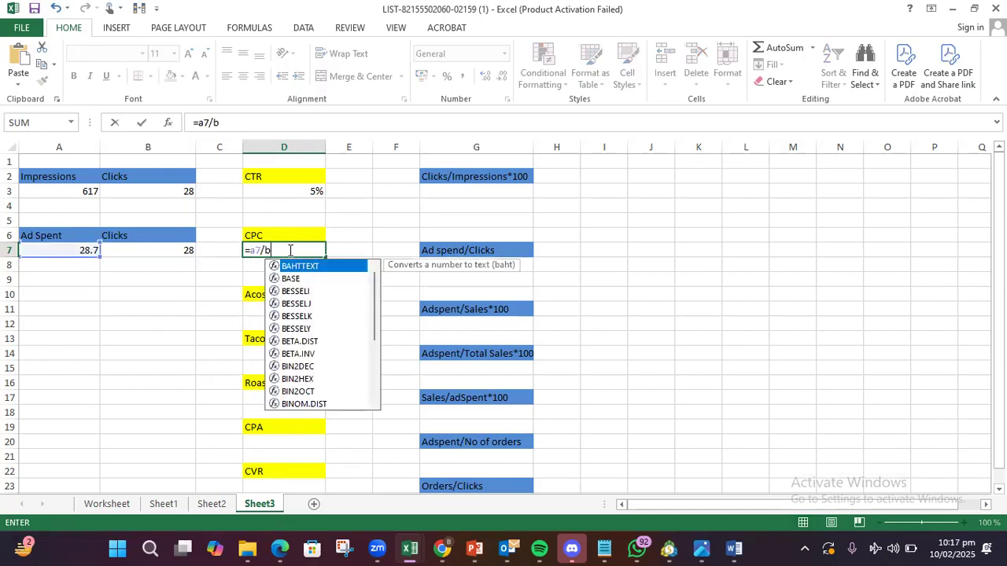
pyautogui.write('7')
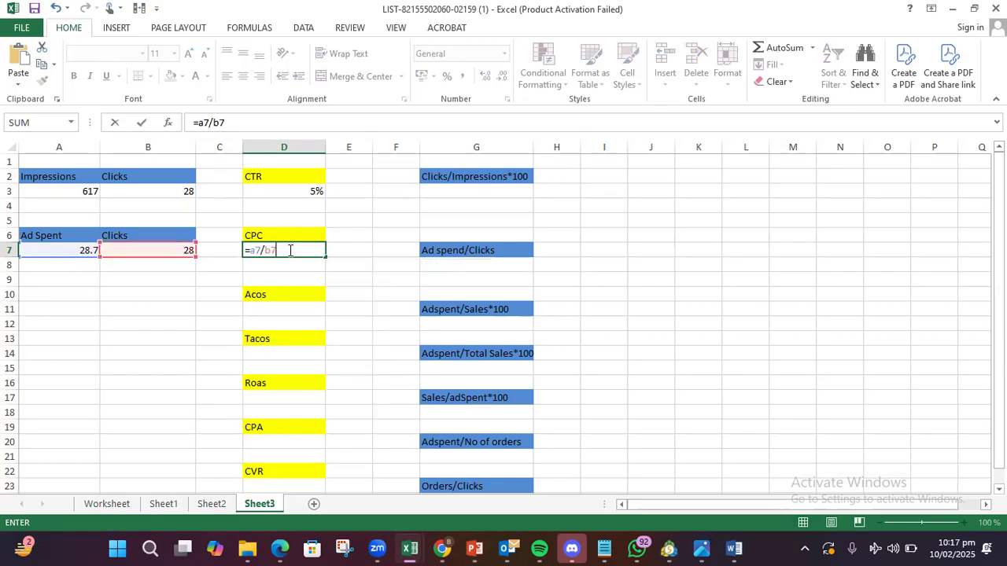
pyautogui.press('Return')
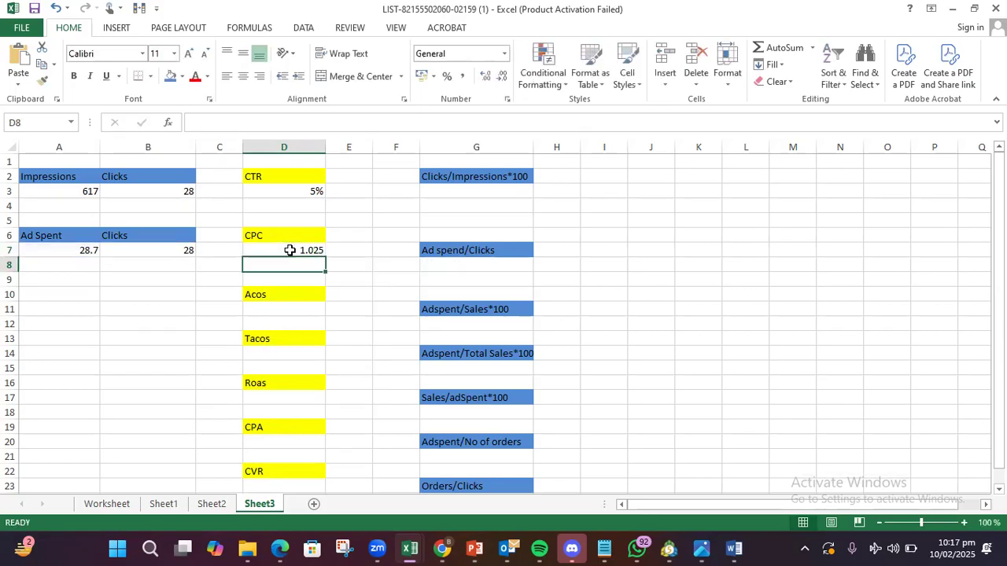
pyautogui.click(290, 250)
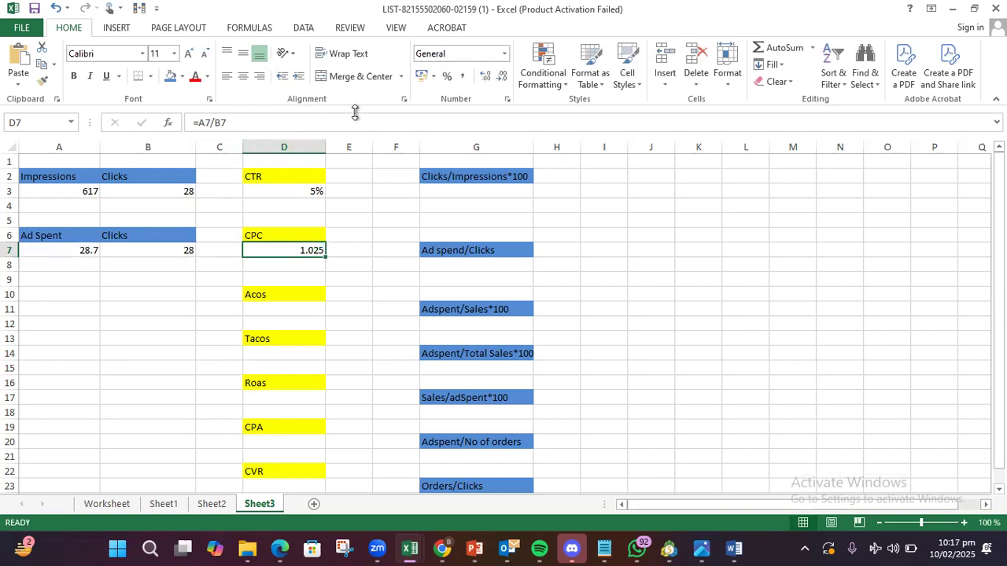
pyautogui.click(485, 76)
pyautogui.click(502, 76)
pyautogui.click(502, 76)
pyautogui.click(502, 76)
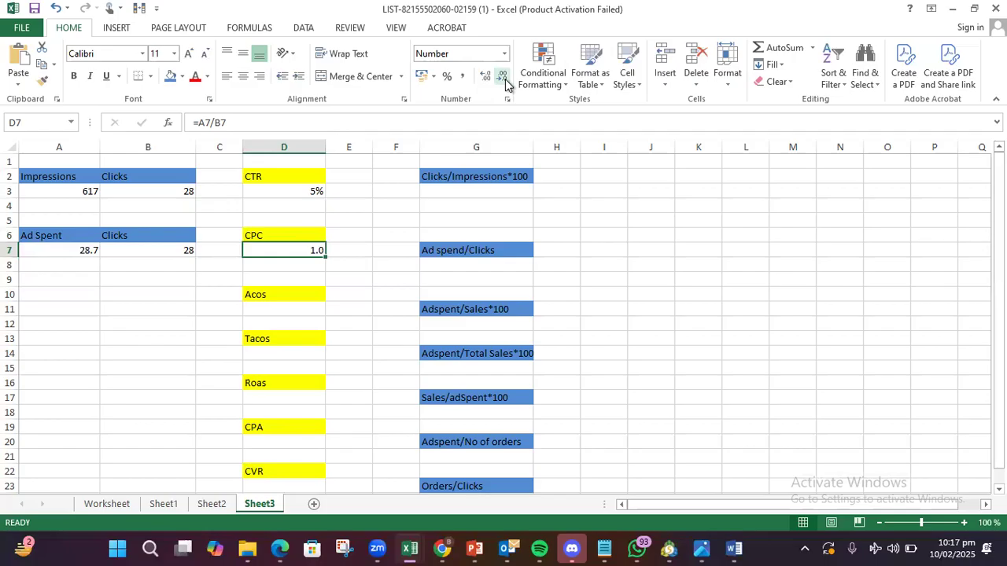
pyautogui.click(61, 297)
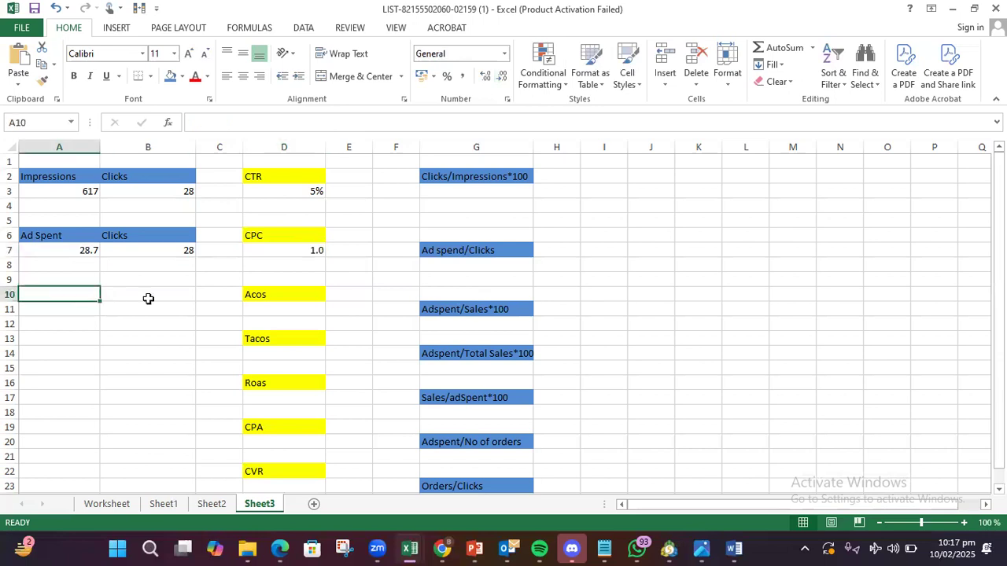
pyautogui.click(474, 549)
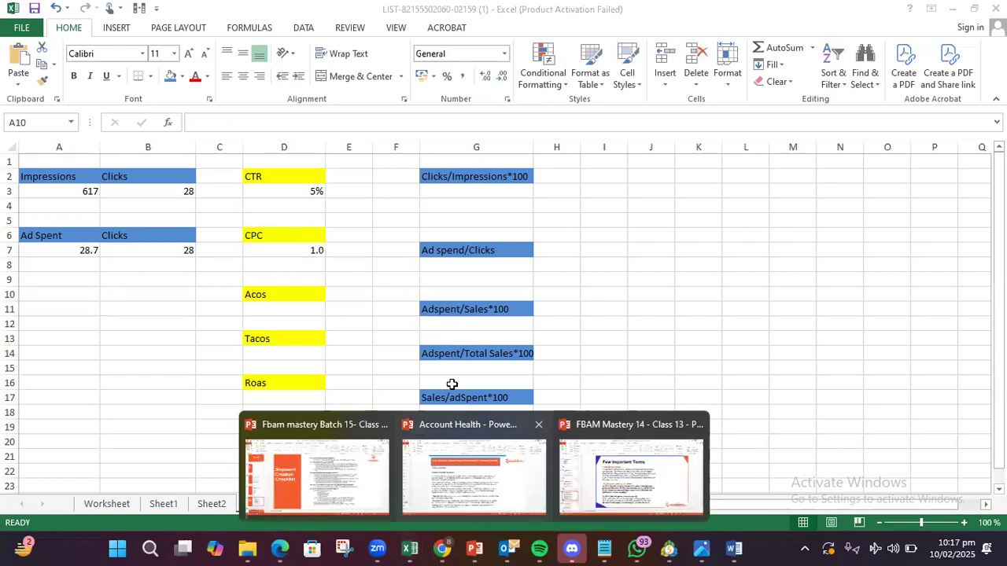
pyautogui.click(629, 472)
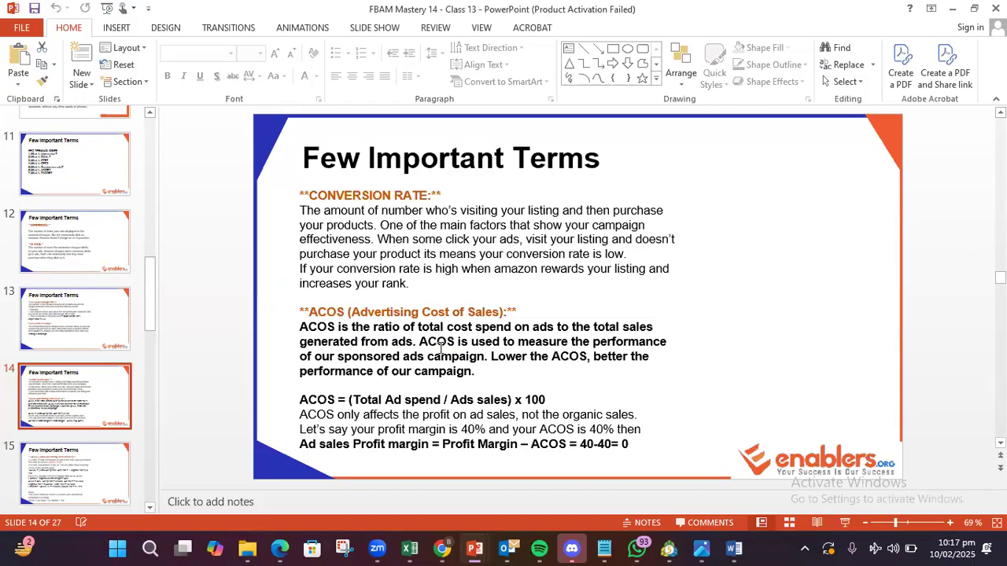
pyautogui.click(952, 8)
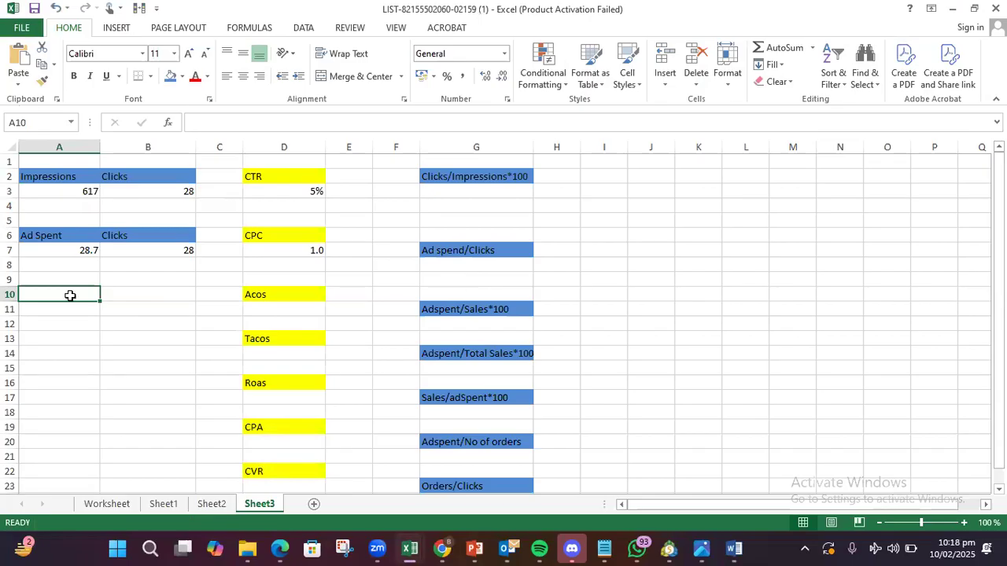
# Add 'Ad Spent' and 'Sales' headings in A10:B10 with 28.7 in A11
pyautogui.write('Ad S')
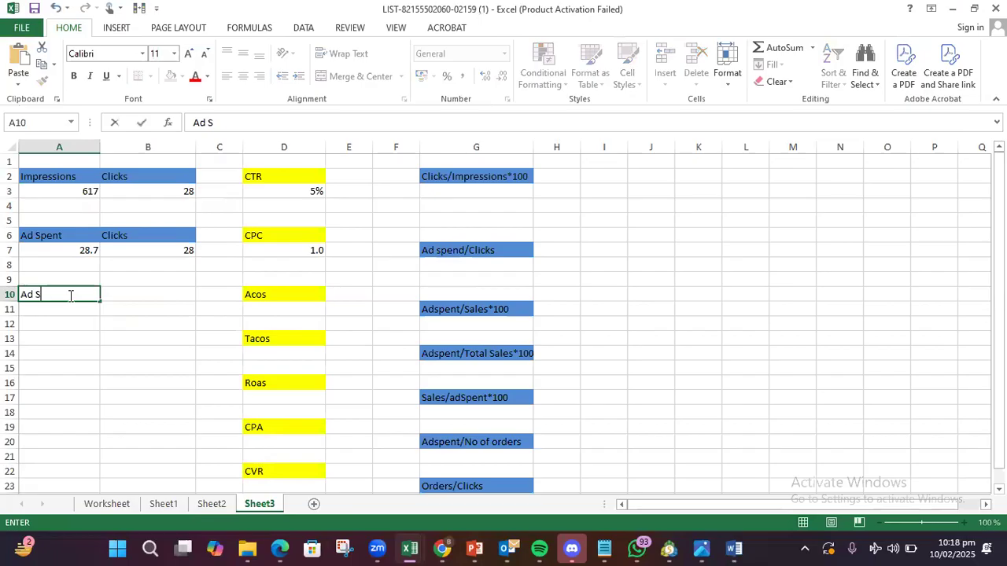
pyautogui.write('pent')
pyautogui.click(142, 294)
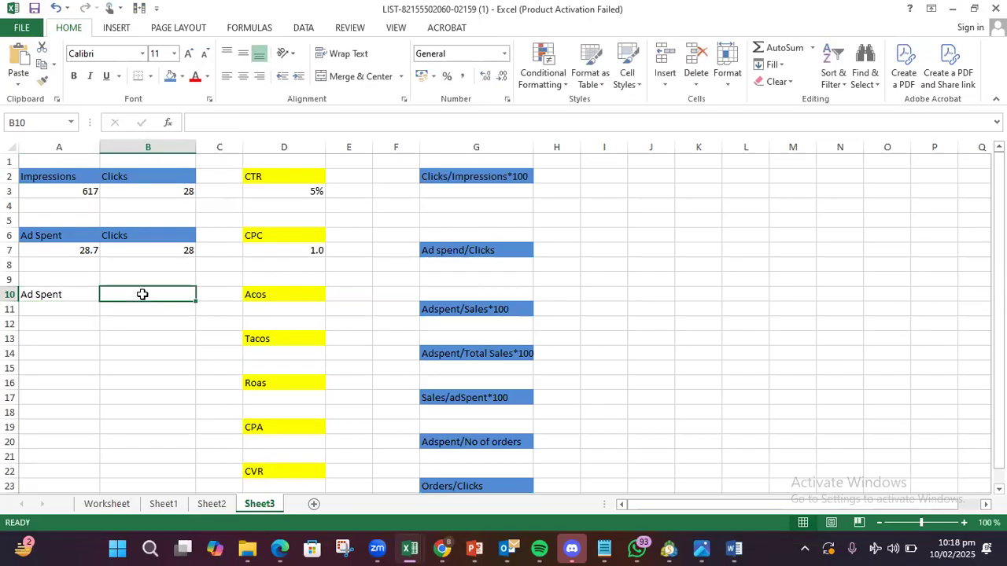
pyautogui.write('Sales')
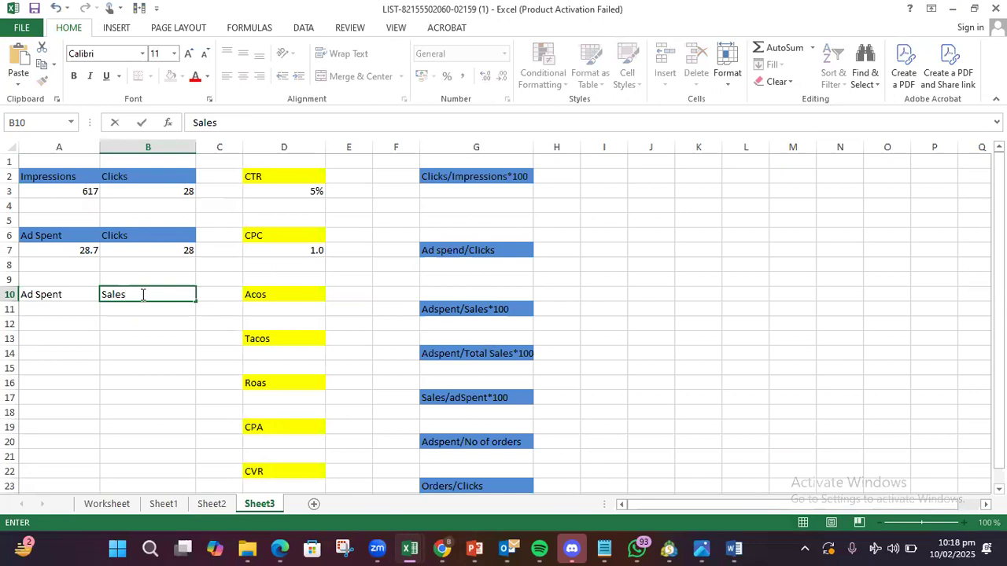
pyautogui.click(56, 309)
pyautogui.write('2')
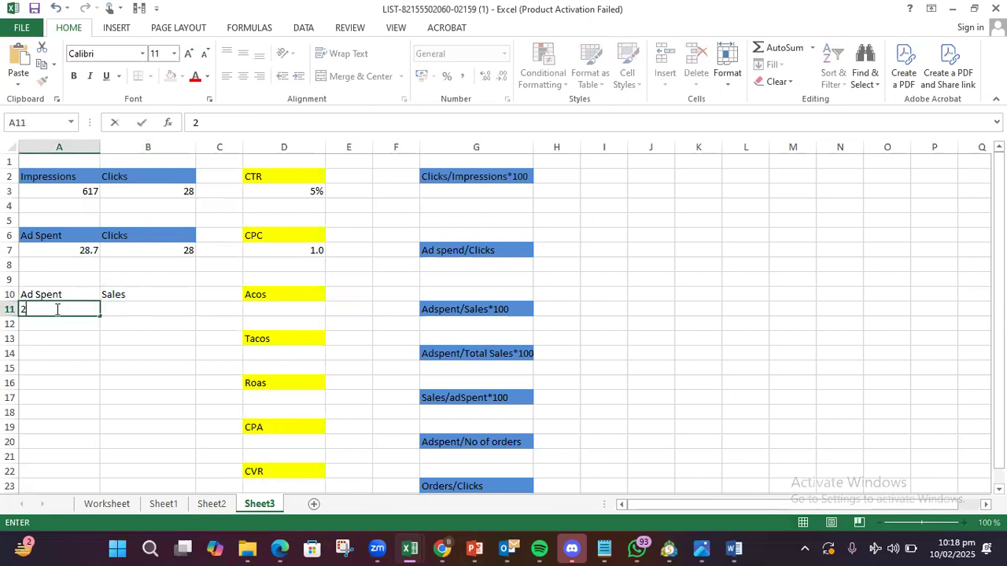
pyautogui.write('8.7')
pyautogui.press('Return')
# Enter sales 50.96 in B11 from Amazon Ads and fill the Ad Spent/Sales headings blue
pyautogui.click(117, 309)
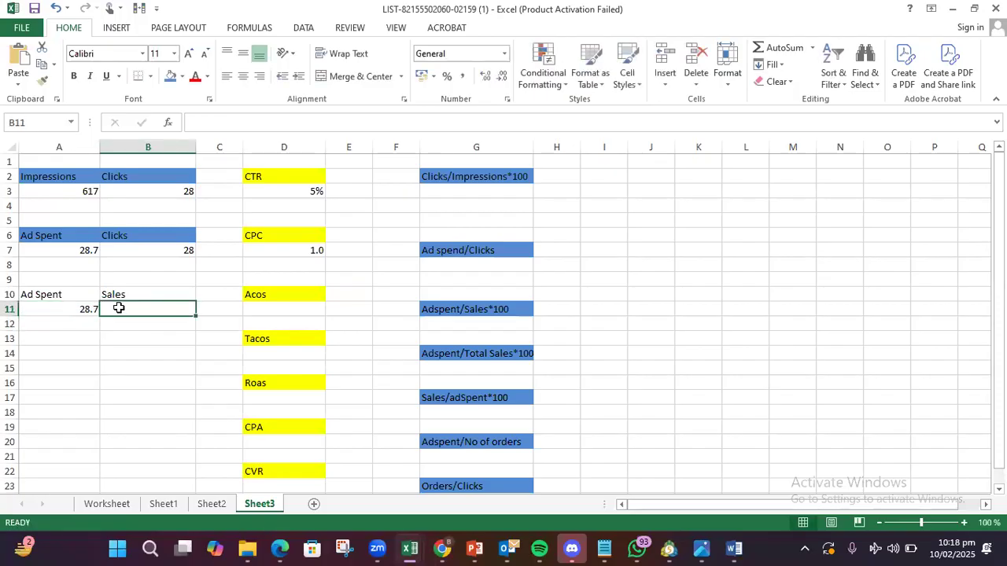
pyautogui.click(443, 547)
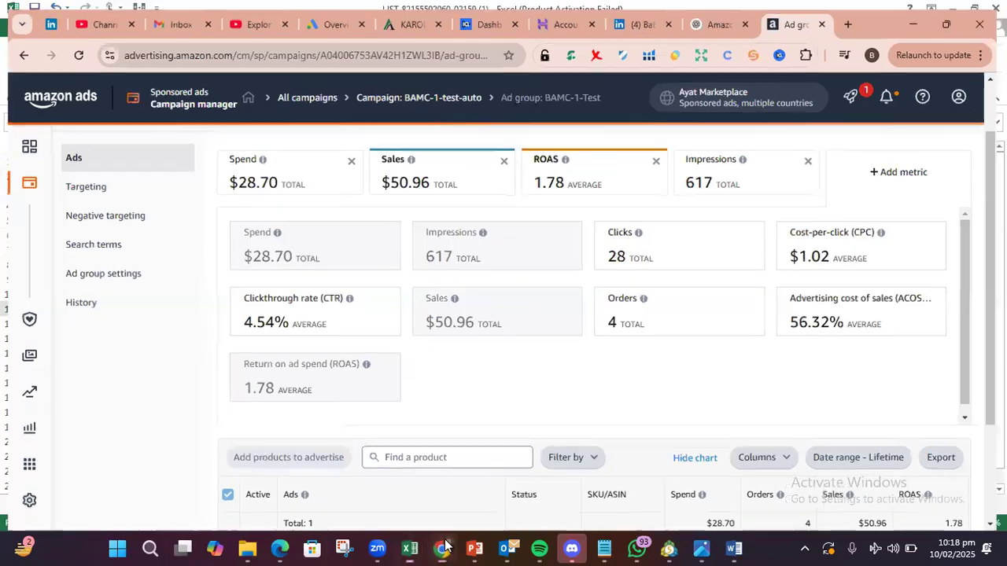
pyautogui.click(443, 547)
pyautogui.write('5')
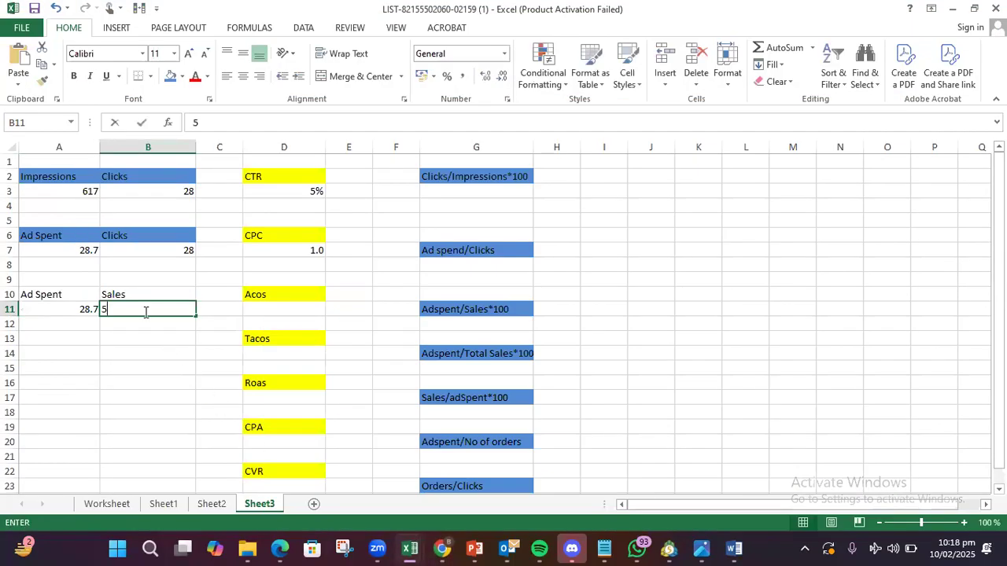
pyautogui.write('0.96')
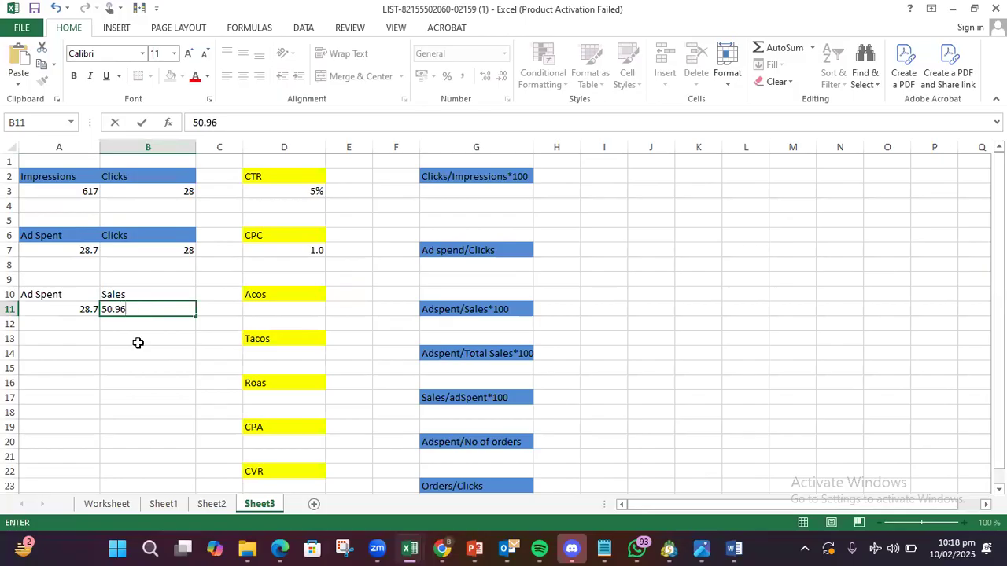
pyautogui.press('Return')
pyautogui.moveTo(59, 296); pyautogui.dragTo(153, 294)
pyautogui.click(171, 76)
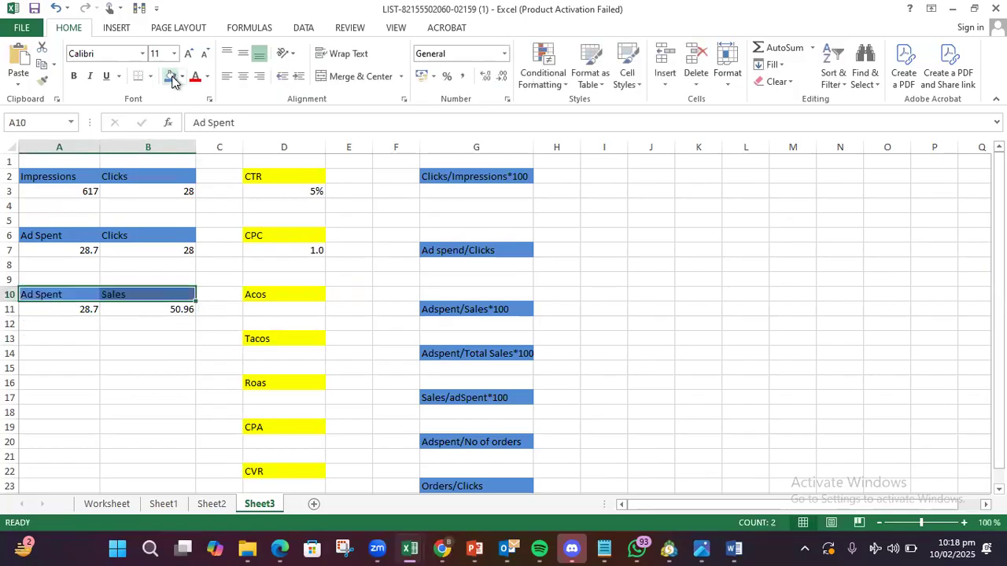
pyautogui.click(280, 313)
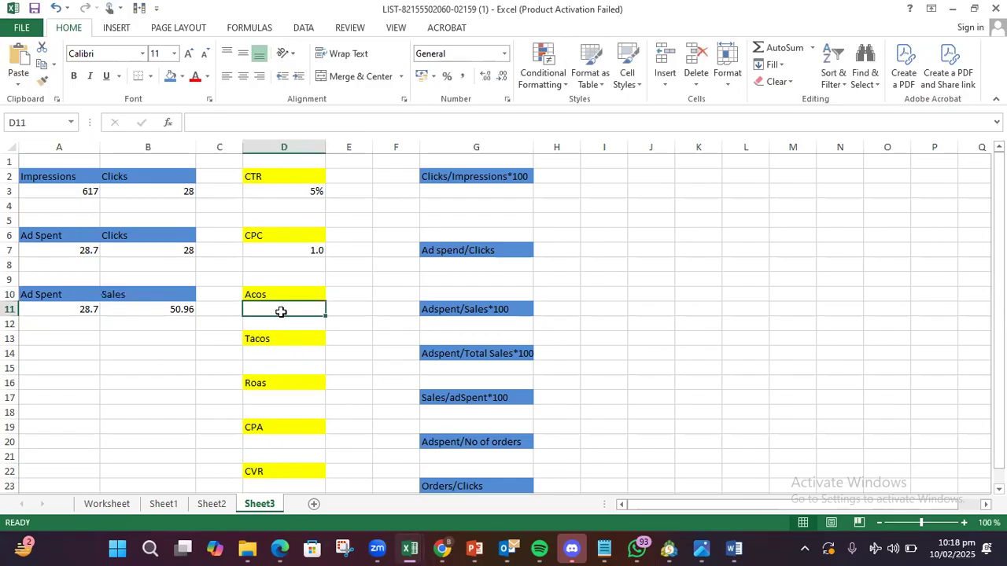
# Enter =A11/B11 in D11 and format the ACOS result as a percentage, 56%
pyautogui.write('=')
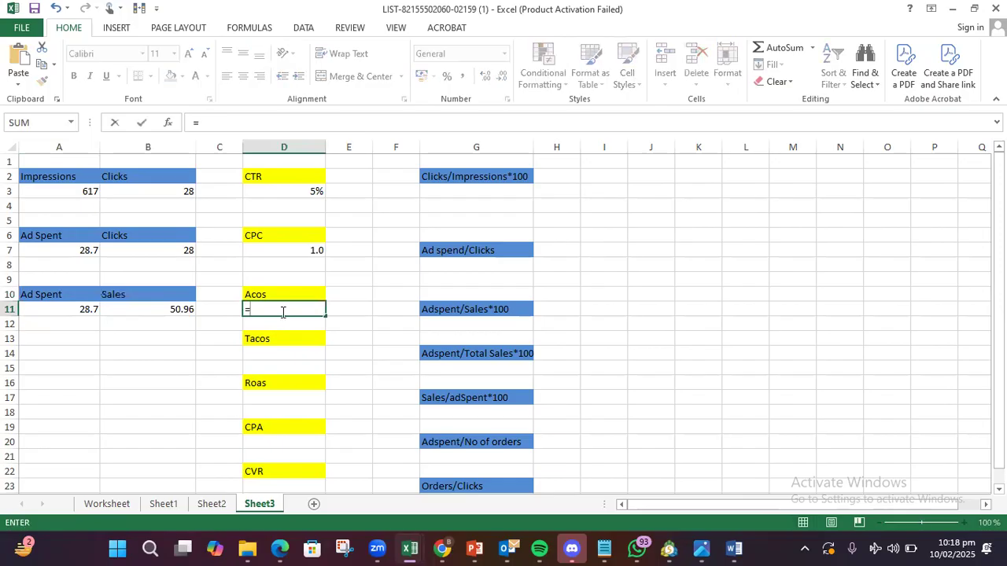
pyautogui.write('a')
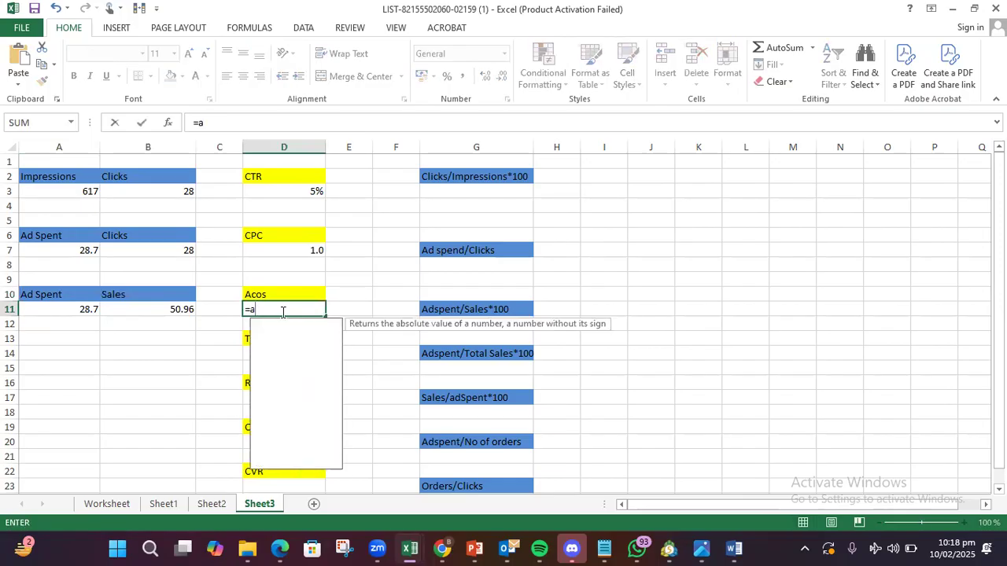
pyautogui.write('11/')
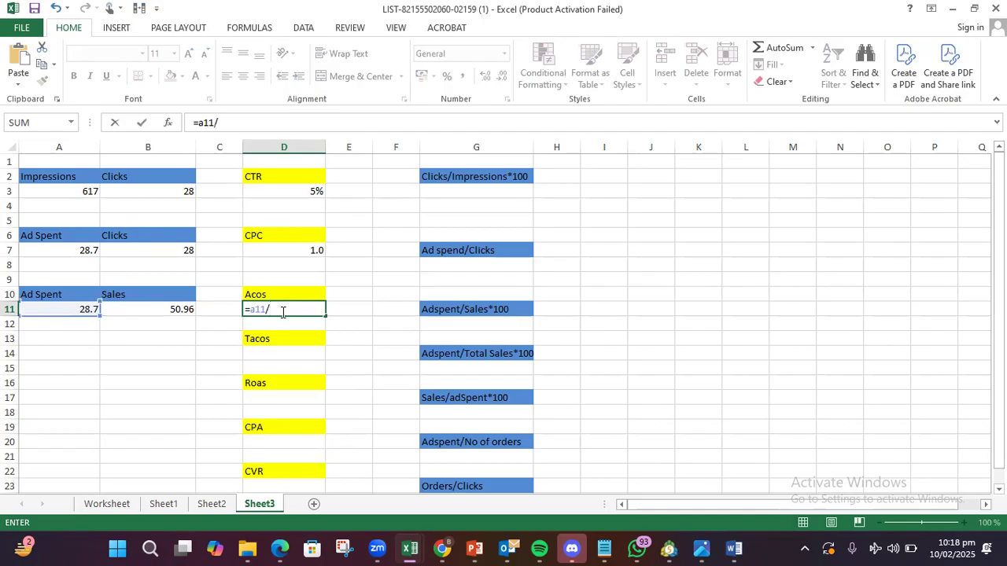
pyautogui.write('b')
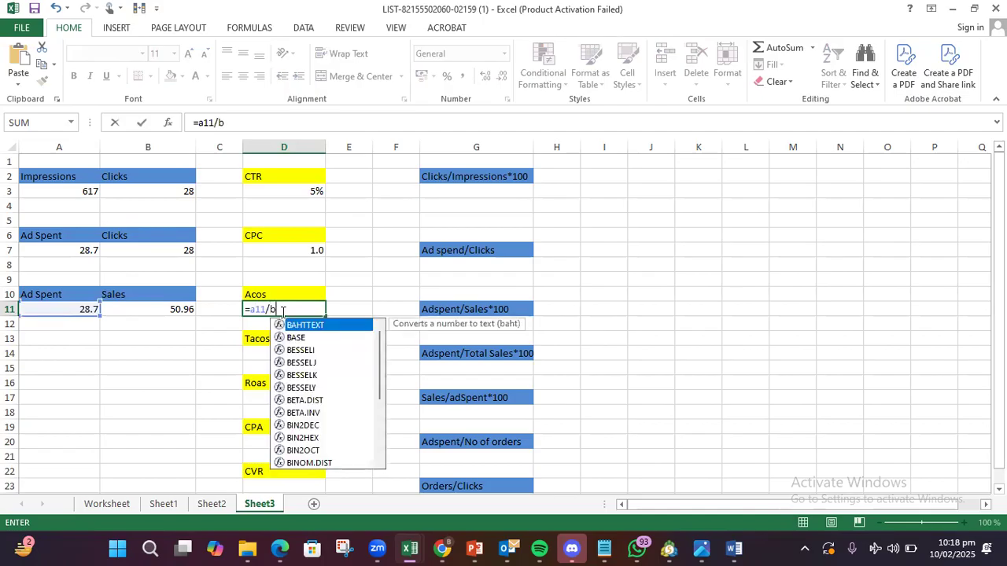
pyautogui.write('11')
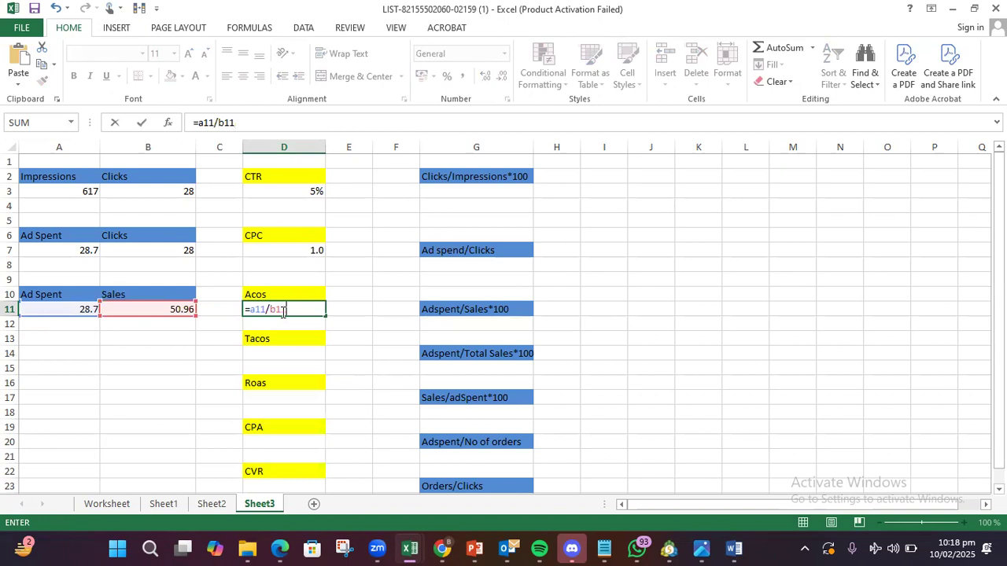
pyautogui.press('Return')
pyautogui.click(281, 311)
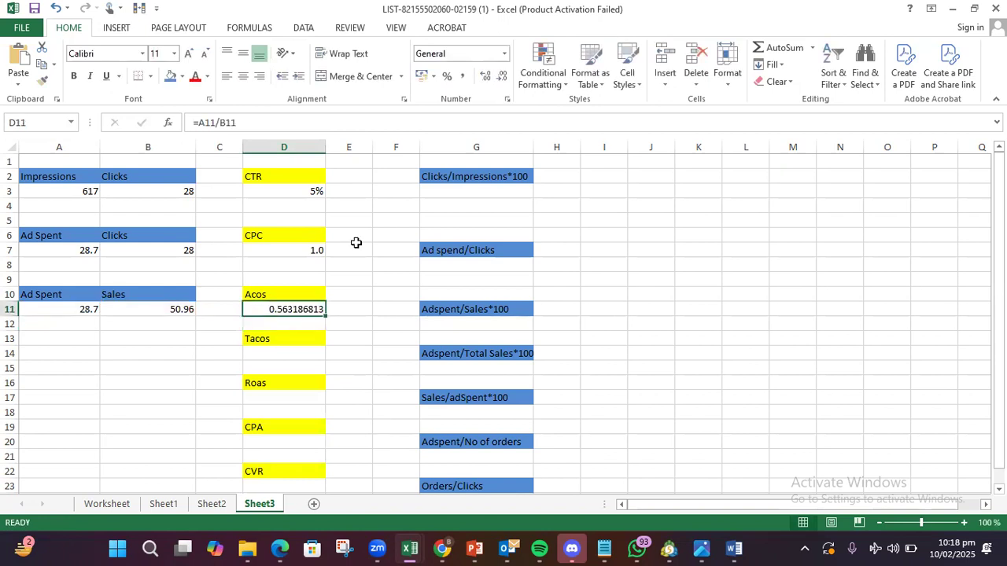
pyautogui.click(446, 76)
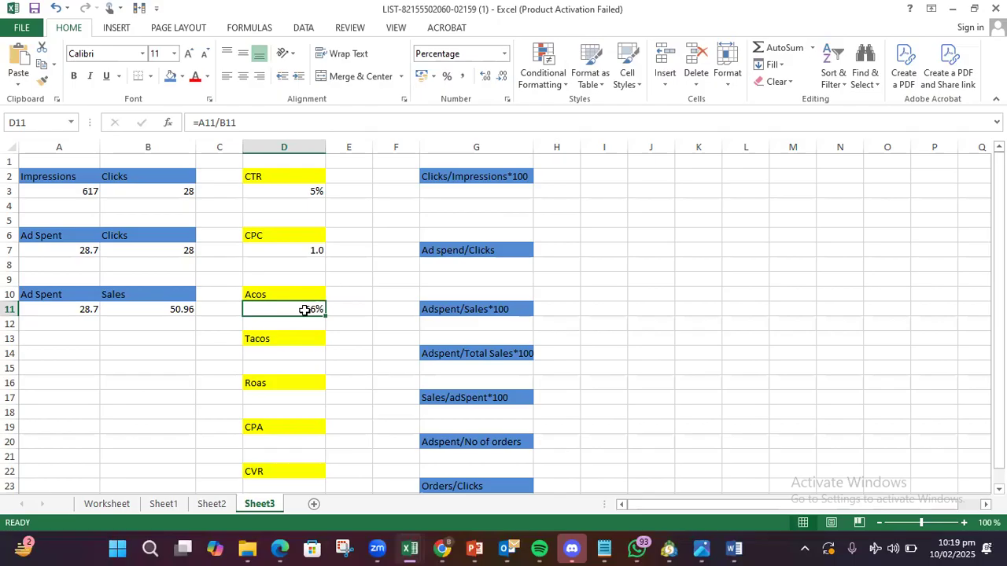
pyautogui.click(753, 190)
# Add a yellow 'Target Acos' heading in L3, widening column L and fixing the typo
pyautogui.write('Targewt')
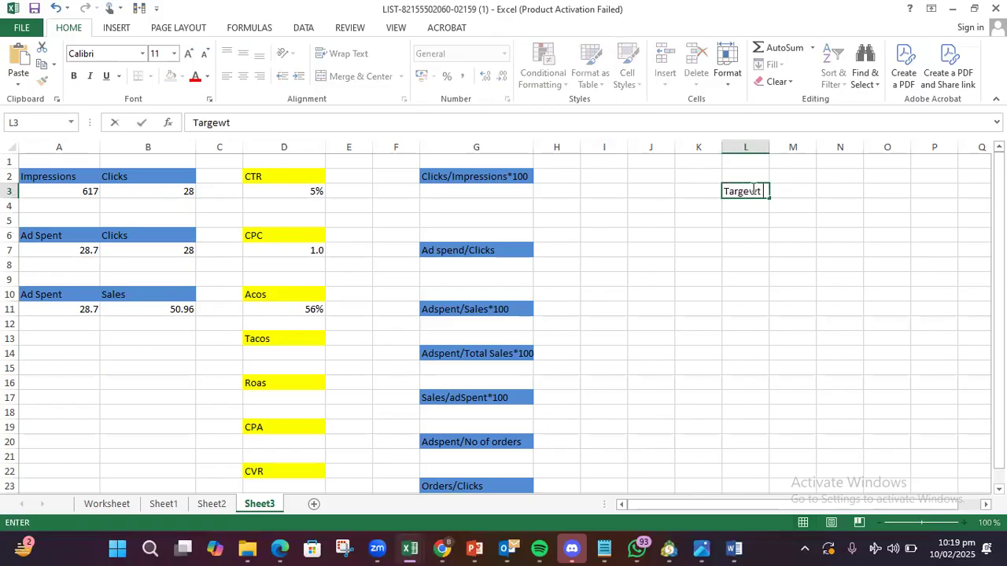
pyautogui.write(' Acos')
pyautogui.click(764, 247)
pyautogui.moveTo(764, 150); pyautogui.dragTo(811, 147)
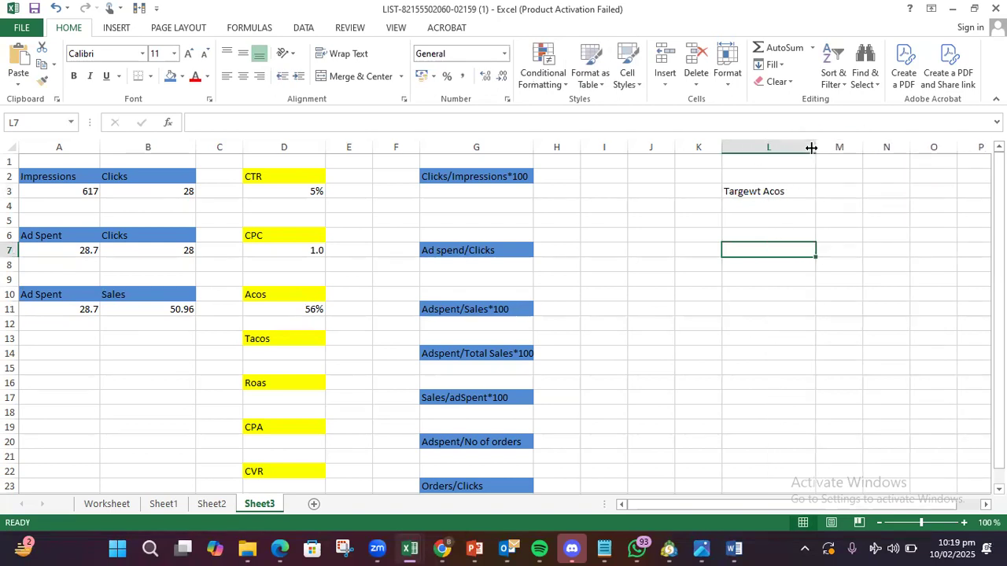
pyautogui.click(751, 224)
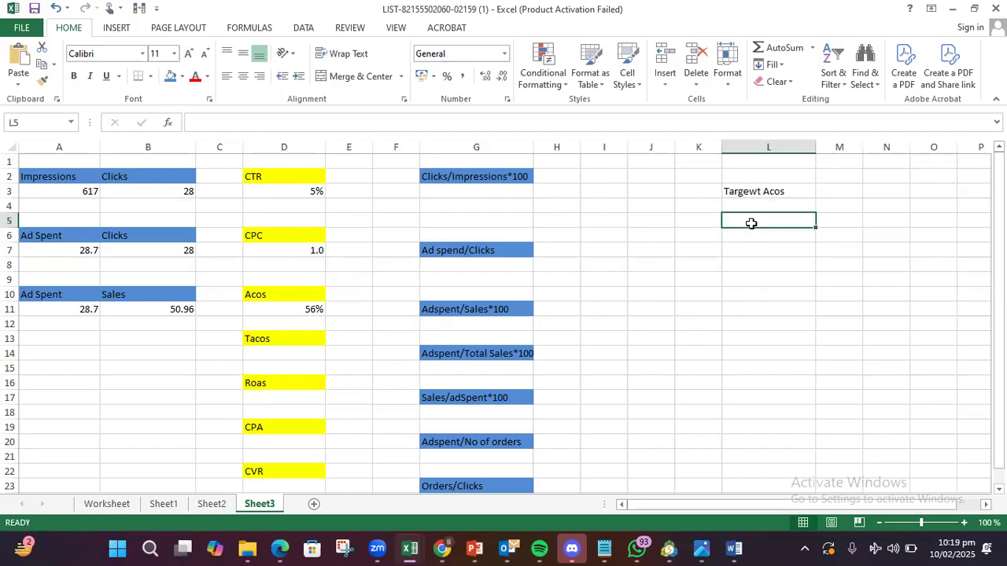
pyautogui.click(749, 193)
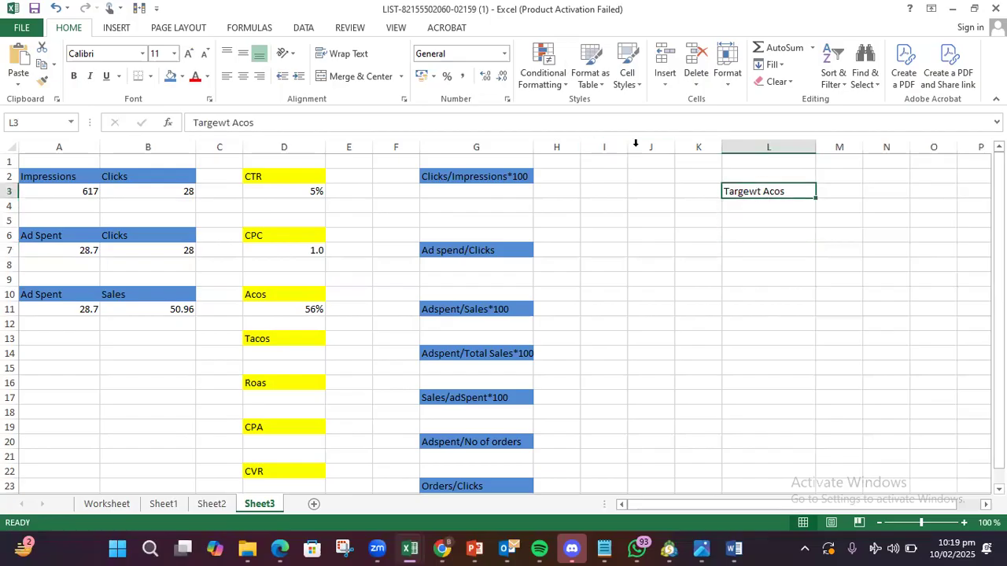
pyautogui.write('Targ')
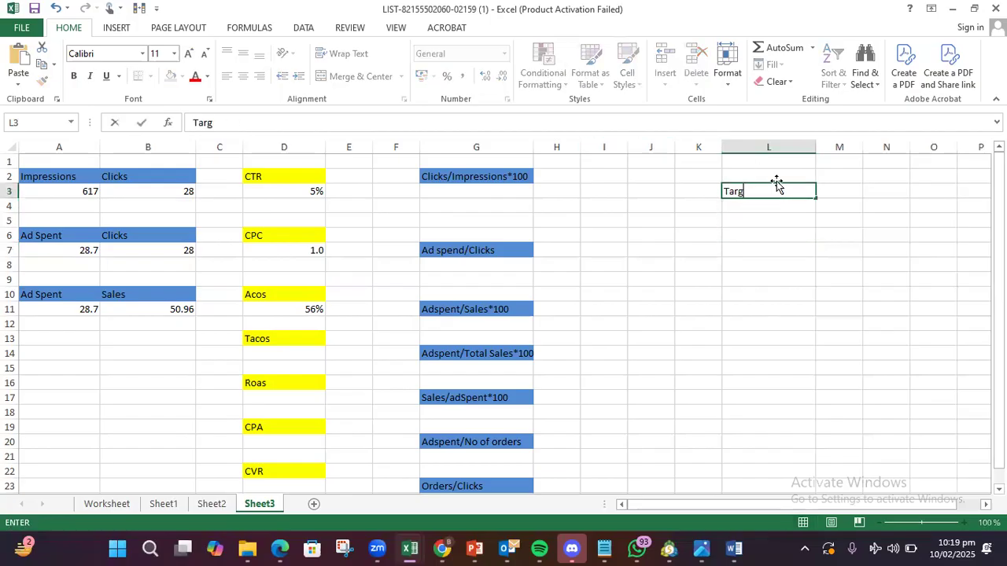
pyautogui.write('et Acos')
pyautogui.click(751, 251)
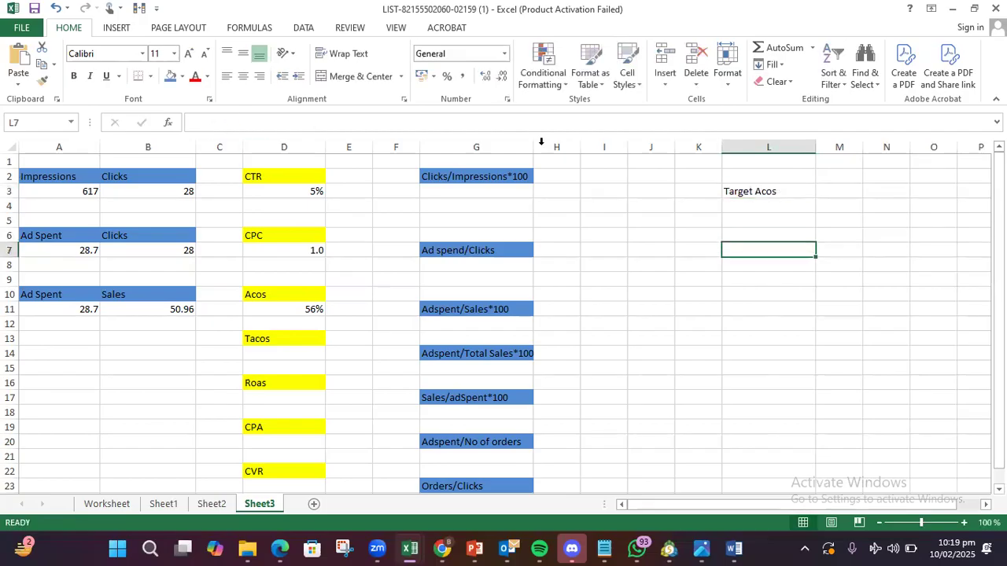
pyautogui.click(751, 194)
pyautogui.click(182, 76)
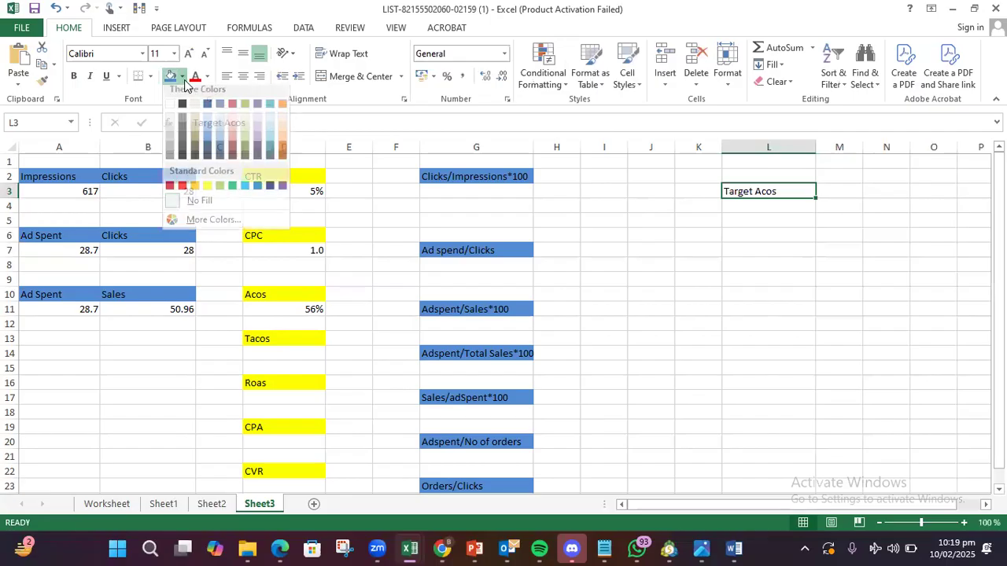
pyautogui.click(207, 193)
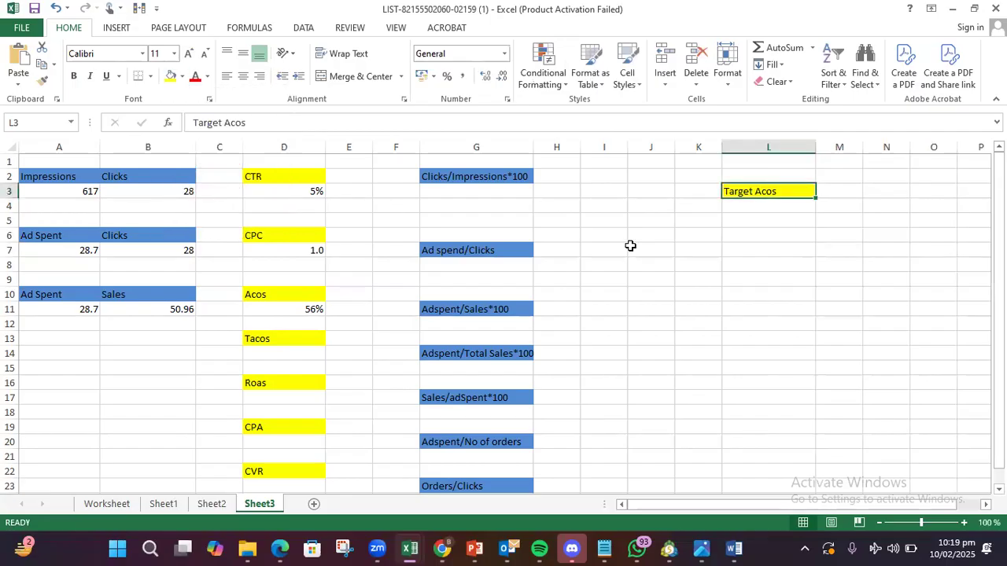
# List 'Landed Cost', 'FBA Shipment' and 'Referal Fee' in L5:L7
pyautogui.click(750, 220)
pyautogui.write('La')
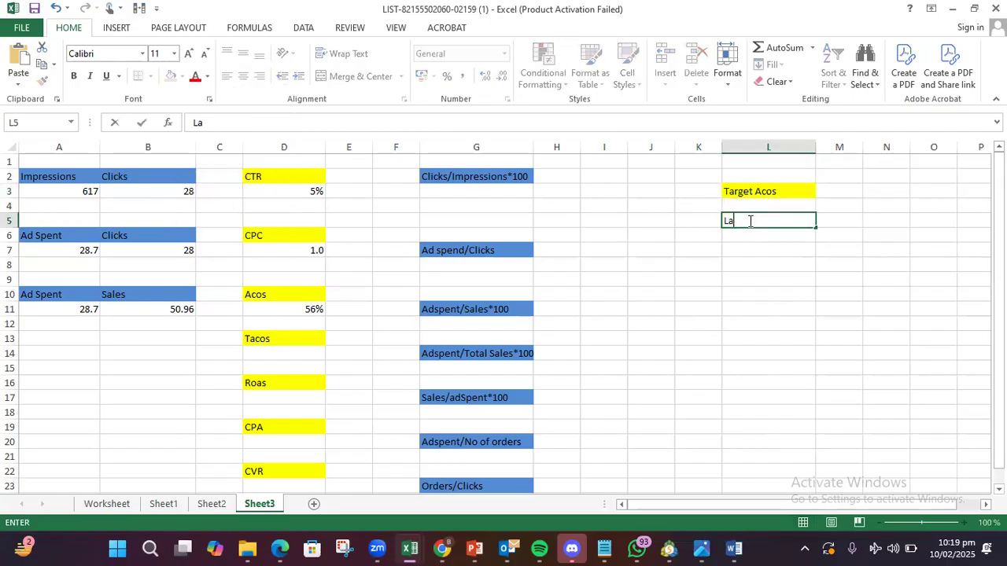
pyautogui.write('nded C')
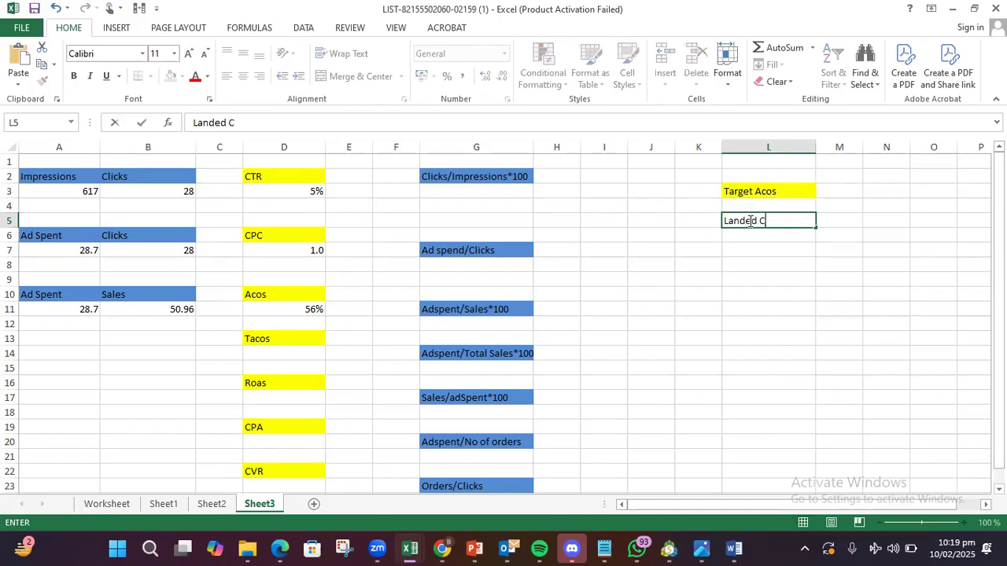
pyautogui.write('ost')
pyautogui.press('Return')
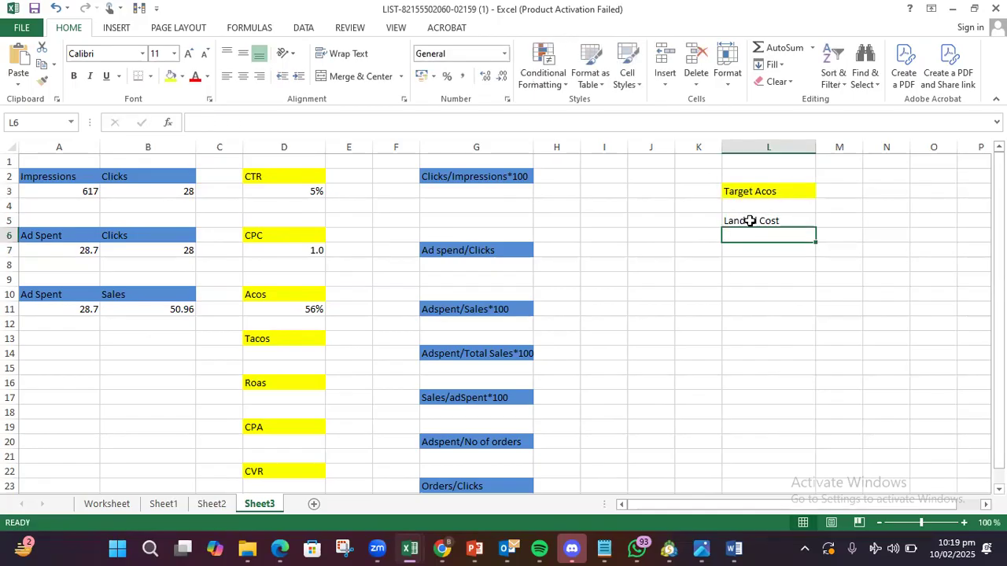
pyautogui.write('FBA Shipment')
pyautogui.press('Return')
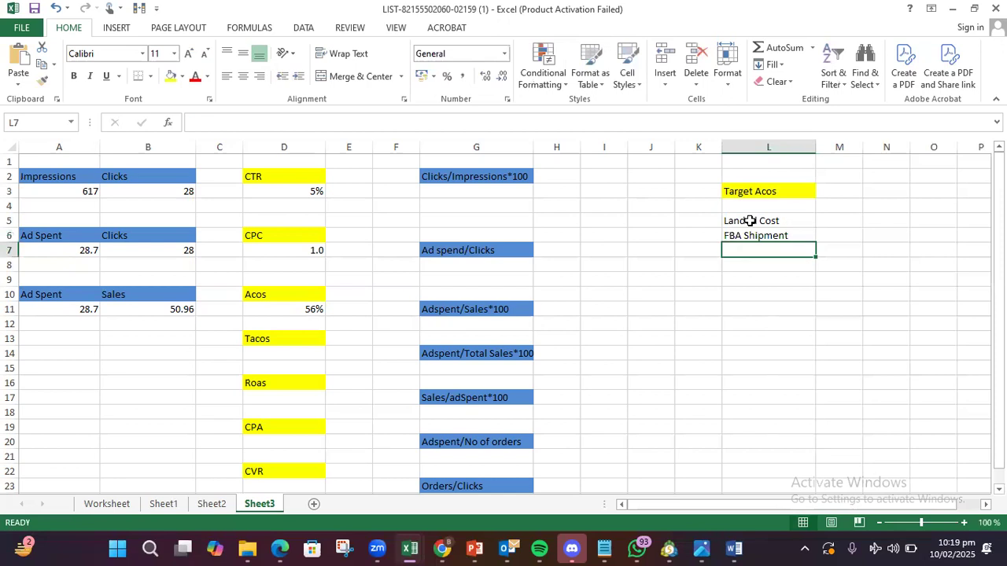
pyautogui.write('Refe')
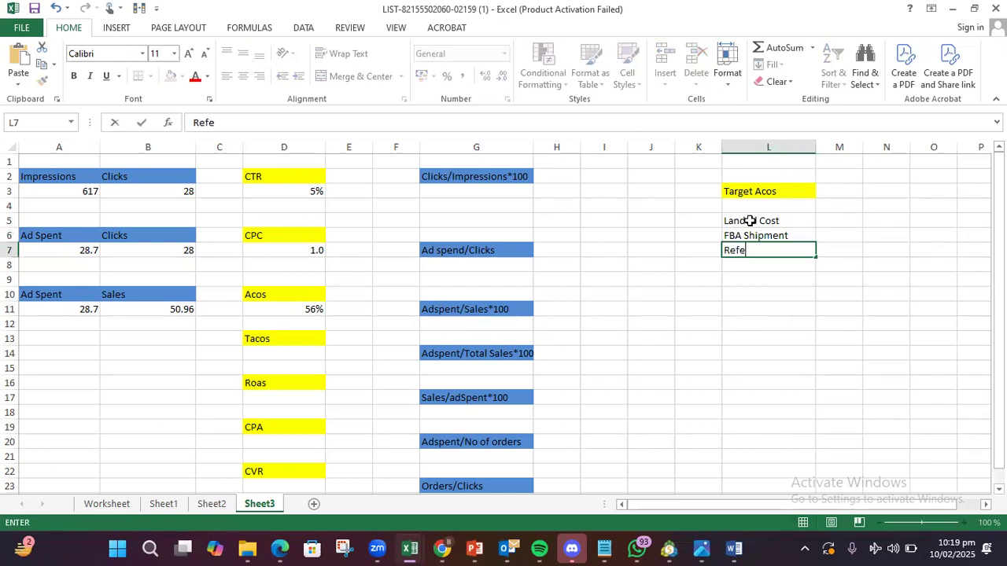
pyautogui.write('ral Fee')
# Enter costs 3.25, 4.75 and 1.94 in M5:M7 beside the cost labels
pyautogui.click(834, 221)
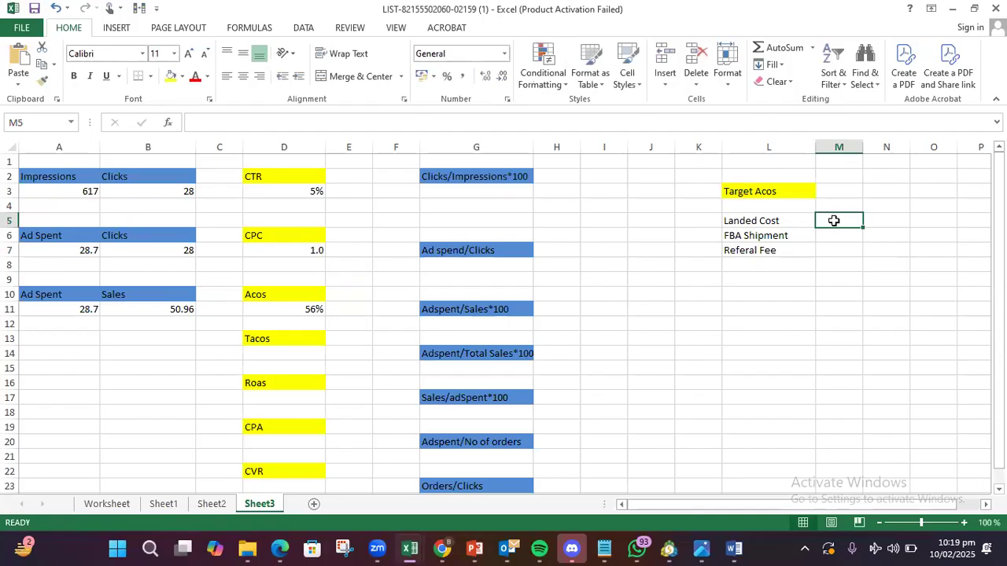
pyautogui.write('3')
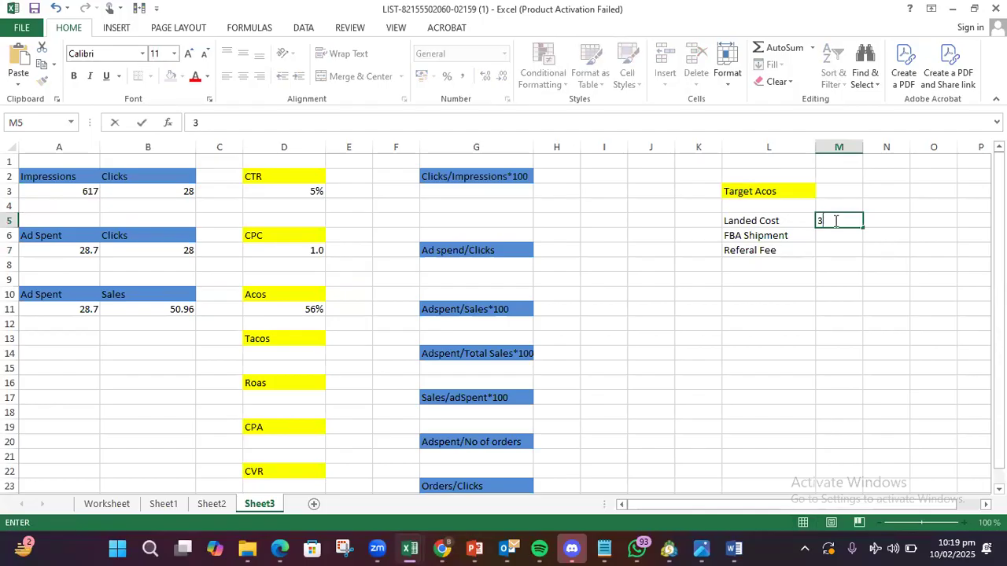
pyautogui.write('.25')
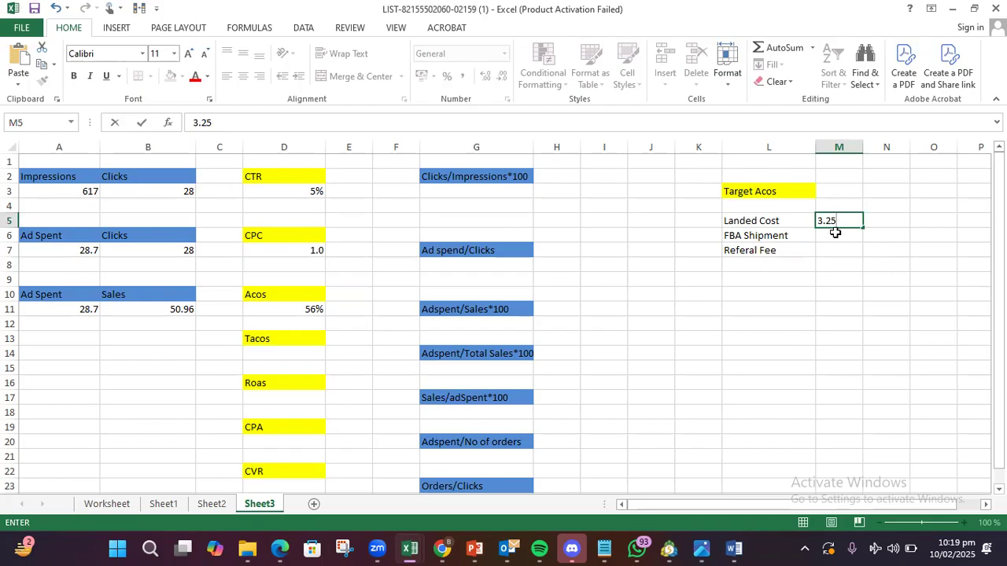
pyautogui.click(837, 236)
pyautogui.write('4.75')
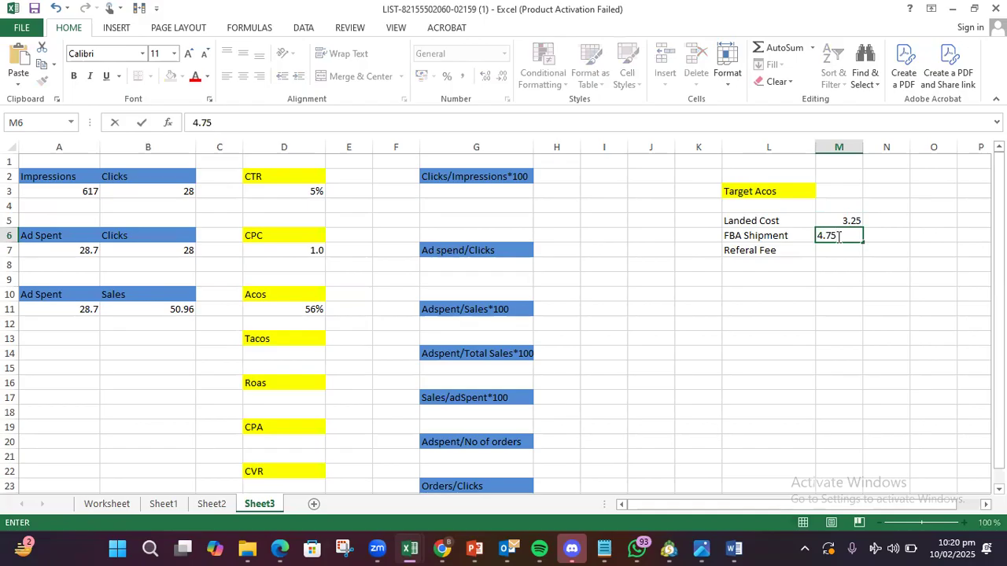
pyautogui.click(836, 277)
pyautogui.click(825, 252)
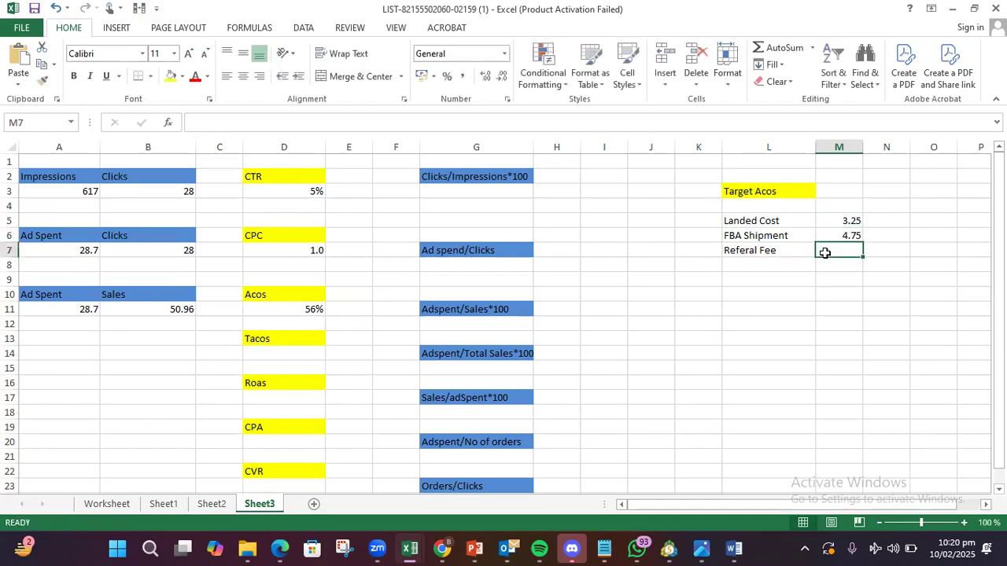
pyautogui.write('1')
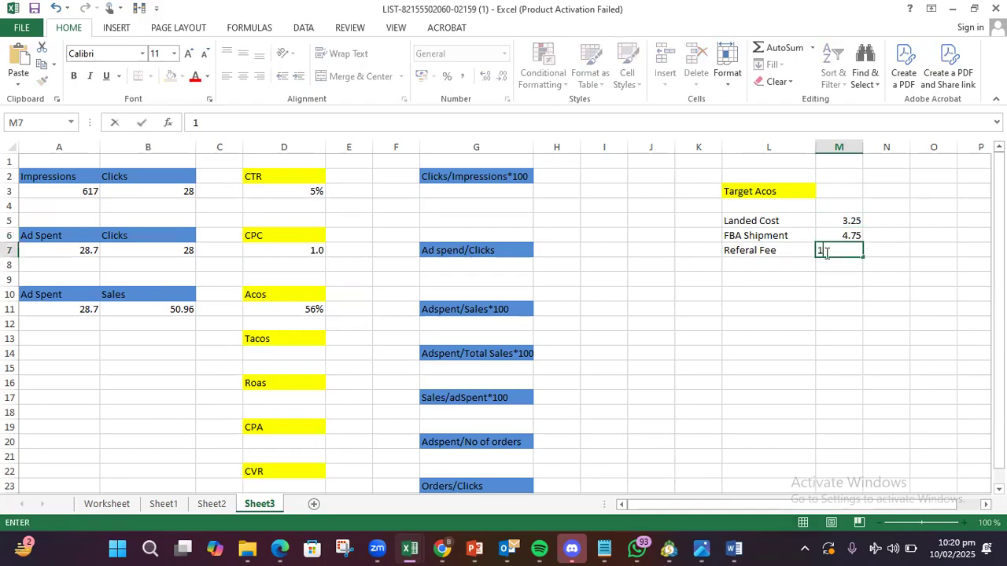
pyautogui.write('.94')
# Add a 'Breakeven' row in L9 with AutoSum totalling the costs to 9.94, filled yellow
pyautogui.click(786, 307)
pyautogui.click(761, 281)
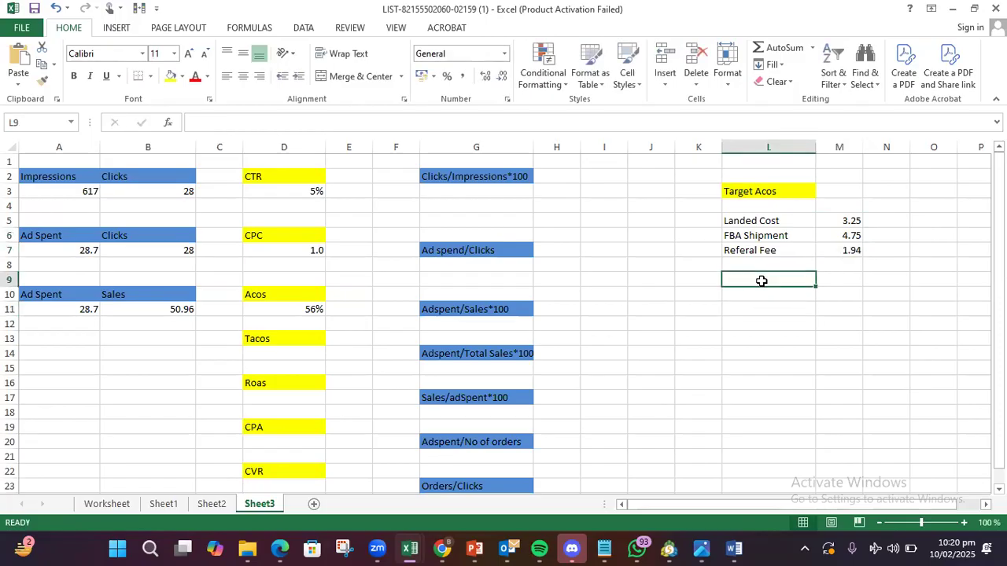
pyautogui.write('Break')
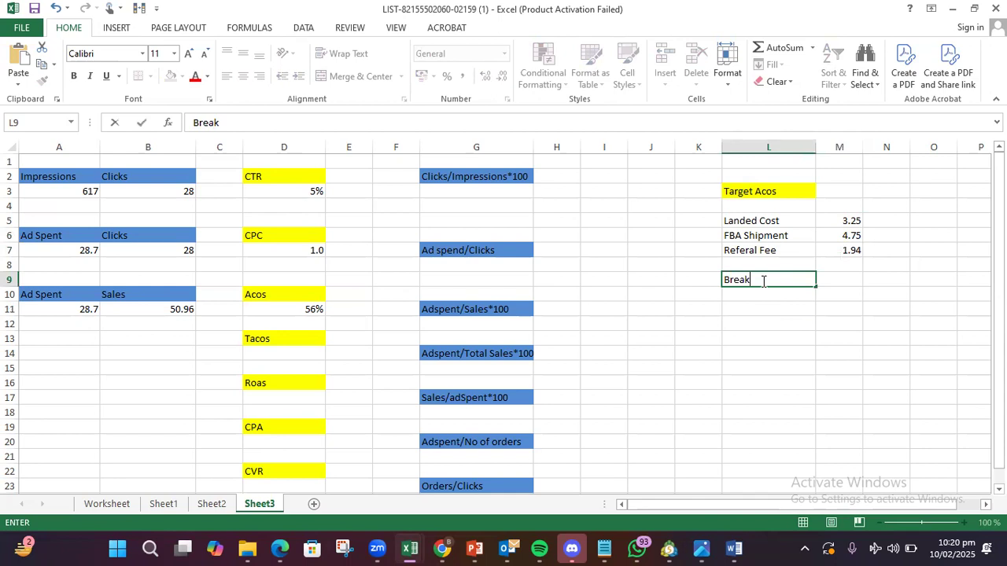
pyautogui.write('even')
pyautogui.click(849, 354)
pyautogui.moveTo(850, 221); pyautogui.dragTo(848, 281)
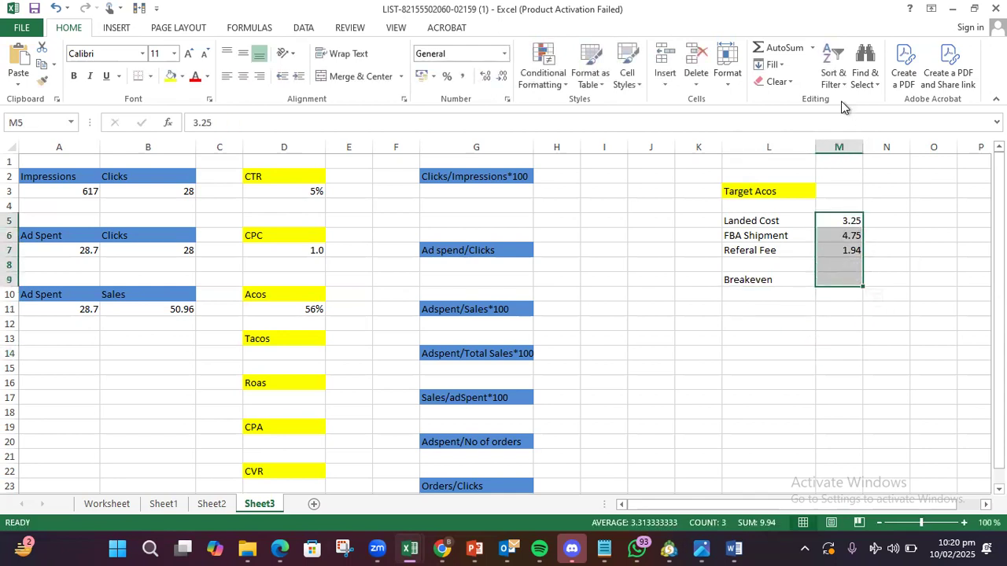
pyautogui.click(777, 47)
pyautogui.click(770, 274)
pyautogui.moveTo(770, 273); pyautogui.dragTo(825, 267)
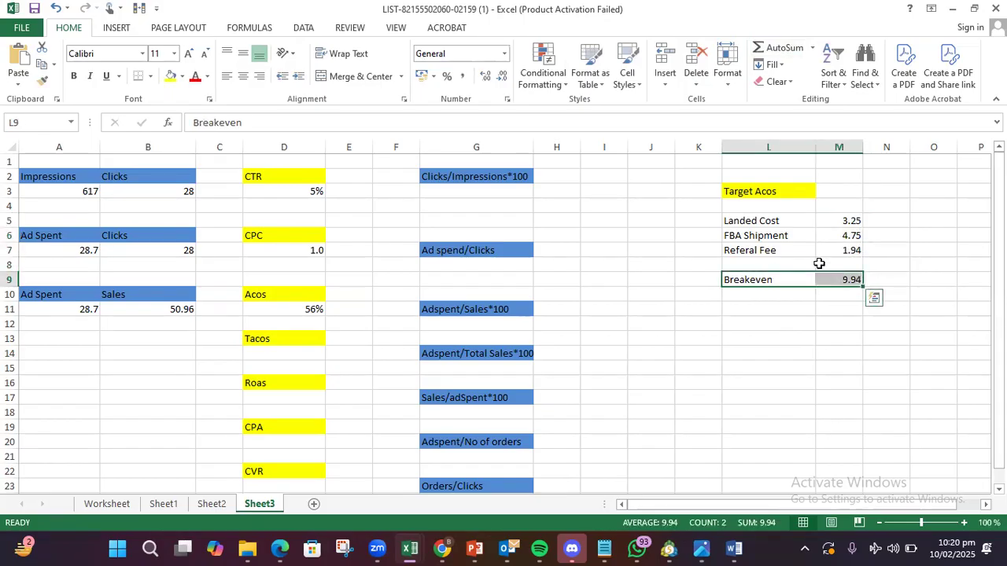
pyautogui.click(170, 76)
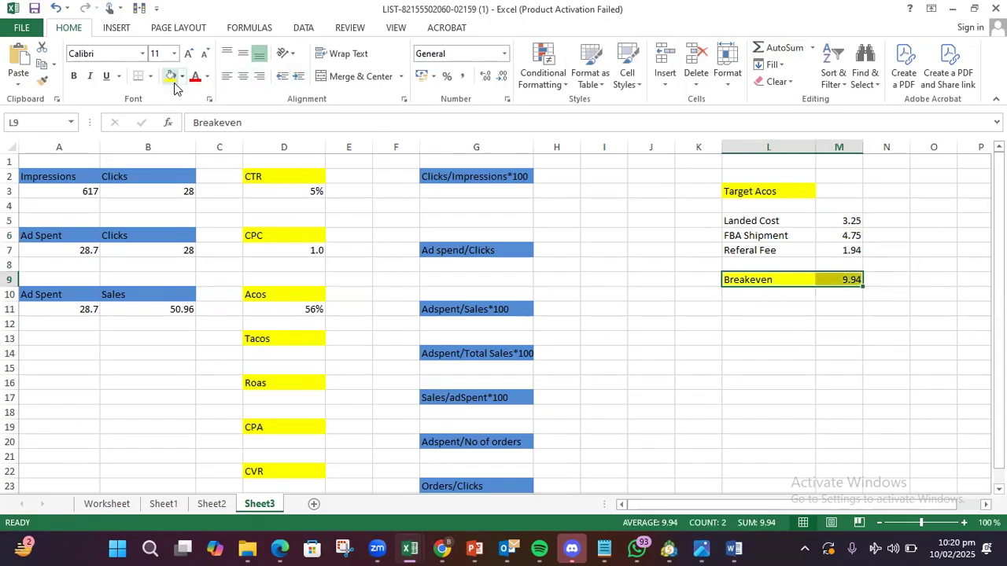
# Add 'Selling Price' in L10 with 12.99 in M10
pyautogui.click(742, 296)
pyautogui.write('Selling Price')
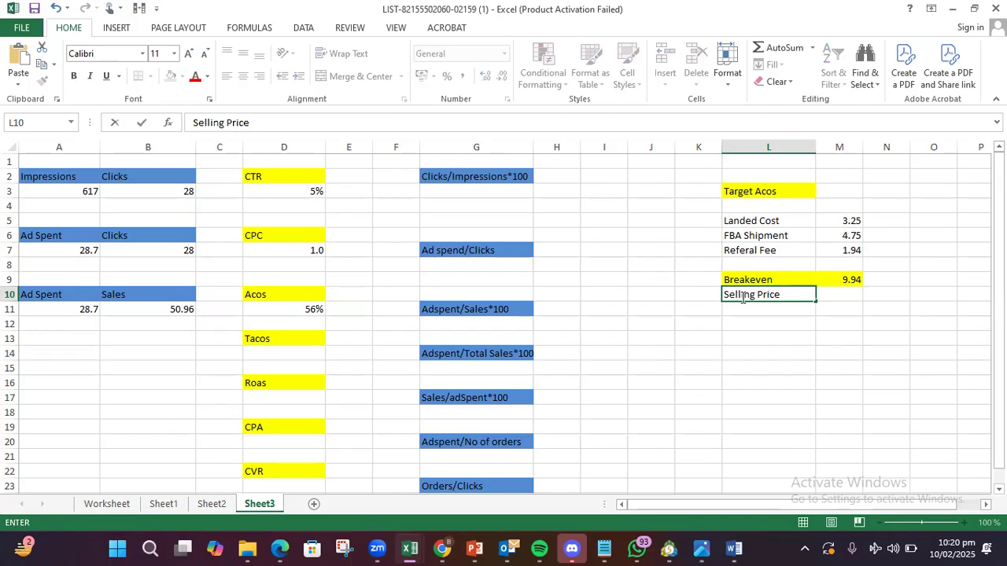
pyautogui.press('Return')
pyautogui.click(838, 308)
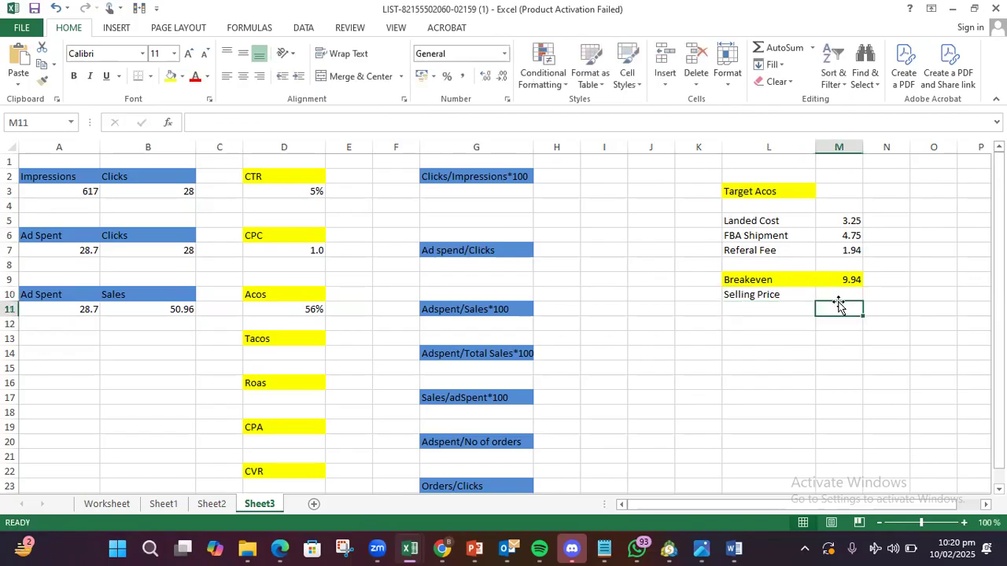
pyautogui.click(839, 294)
pyautogui.write('12.99')
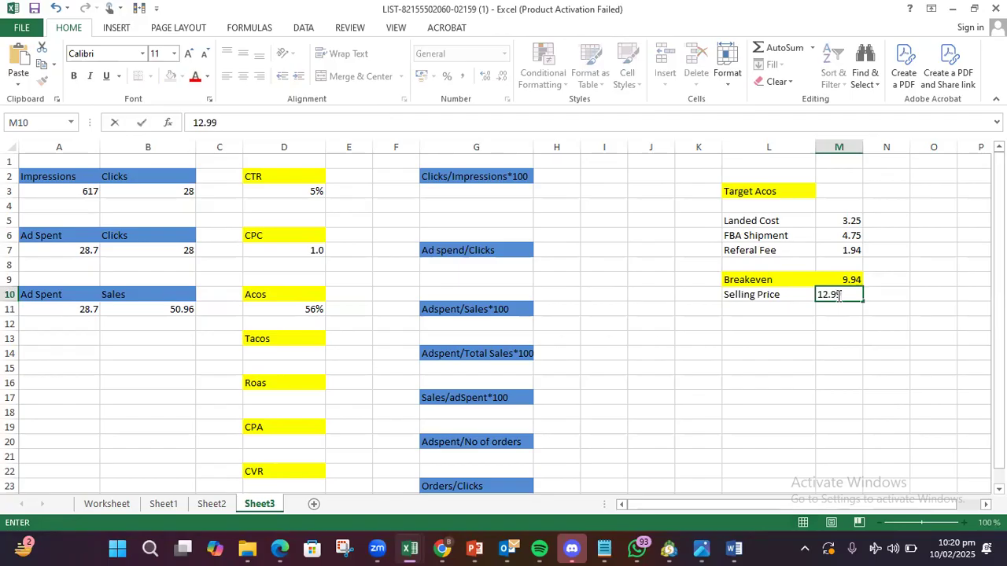
pyautogui.press('Return')
# Add a yellow 'Gross Margin' row in L12:M12 with value 3.05
pyautogui.click(737, 328)
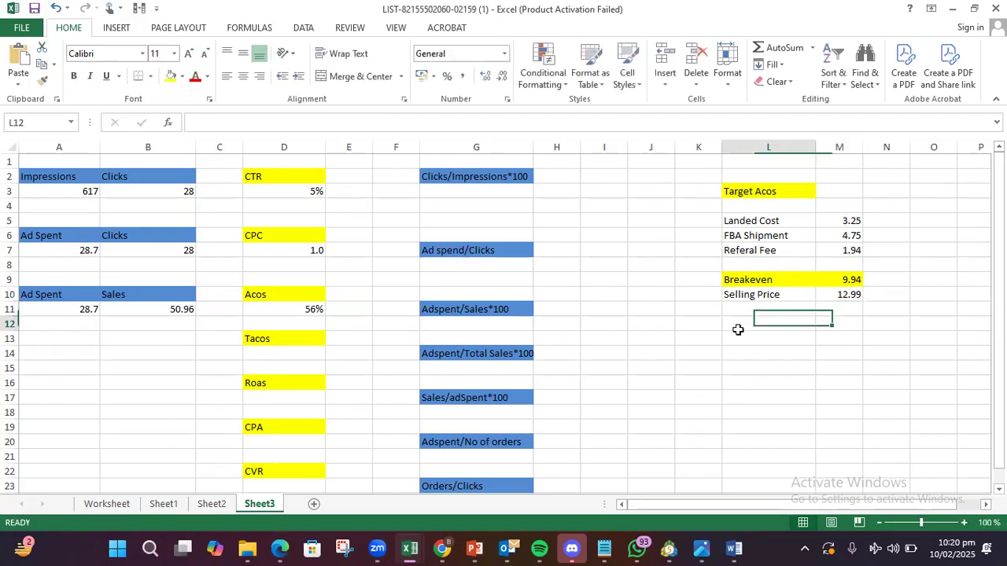
pyautogui.write('Gross')
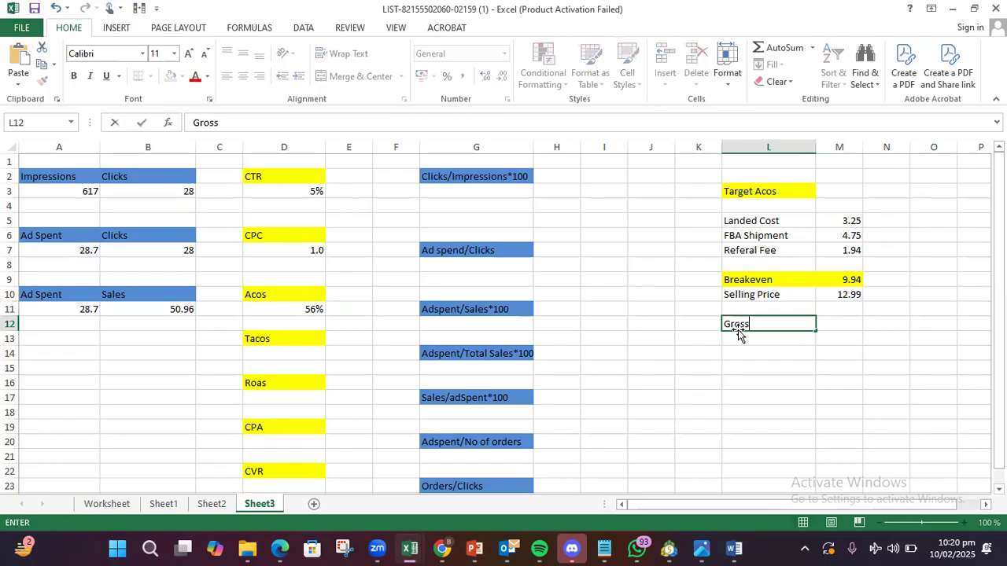
pyautogui.write(' Margin')
pyautogui.hotkey('ctrl', 'Return')
pyautogui.click(847, 325)
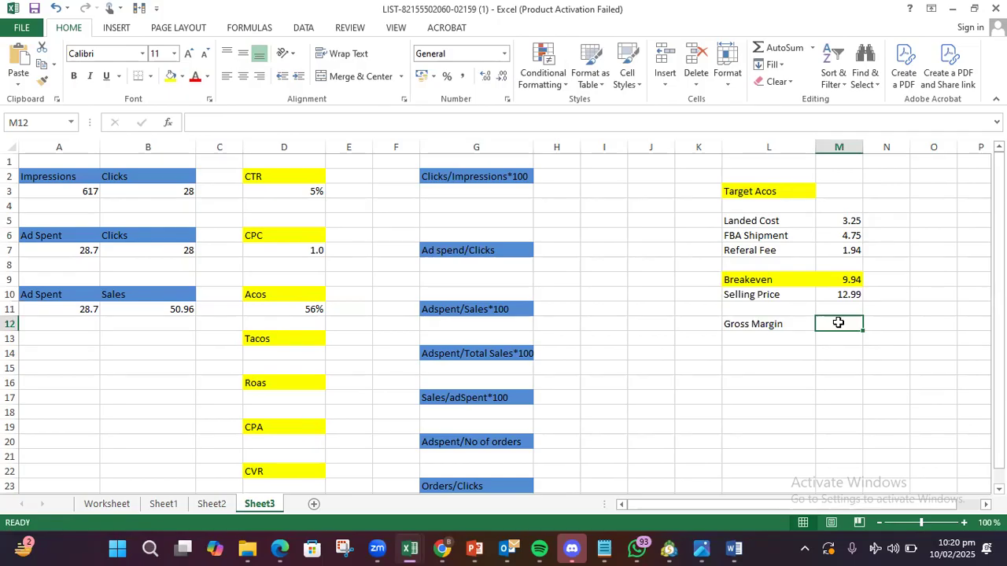
pyautogui.write('3.05')
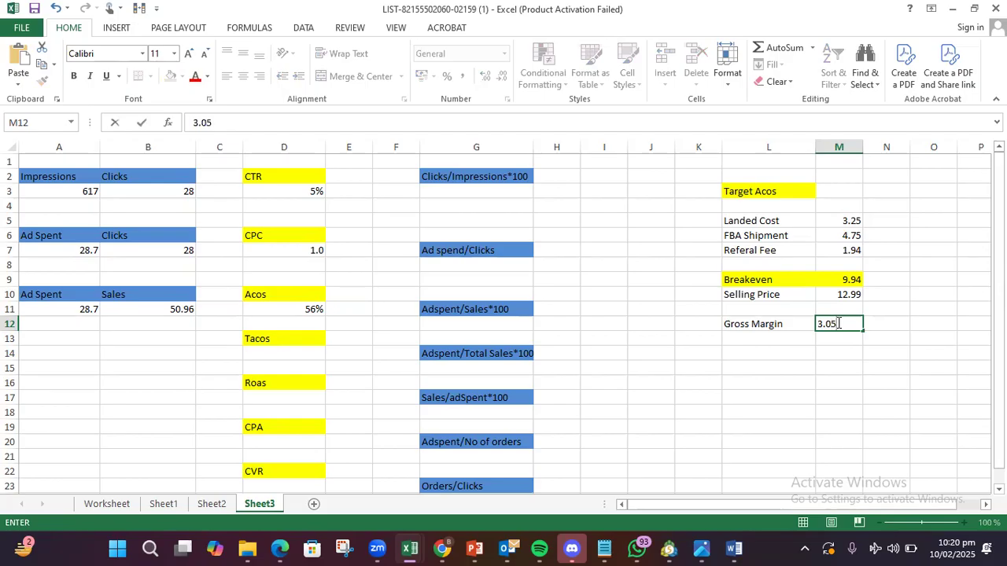
pyautogui.click(847, 348)
pyautogui.click(845, 322)
pyautogui.moveTo(767, 323); pyautogui.dragTo(833, 324)
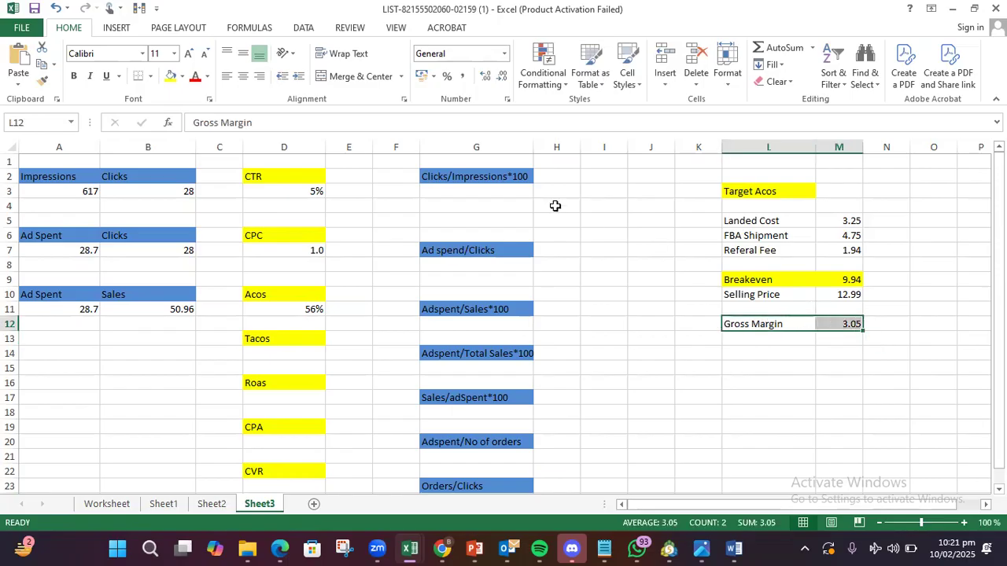
pyautogui.click(169, 77)
pyautogui.click(742, 355)
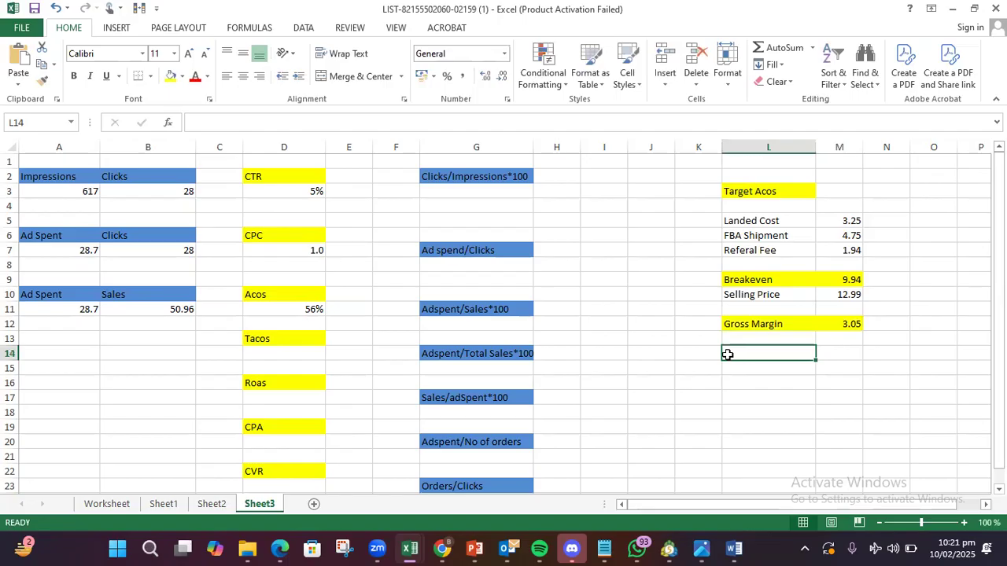
# Label K14 'Target Acos', widen column L, and add a Gross Margin over Selling Price note in M14
pyautogui.click(710, 354)
pyautogui.write('Targ')
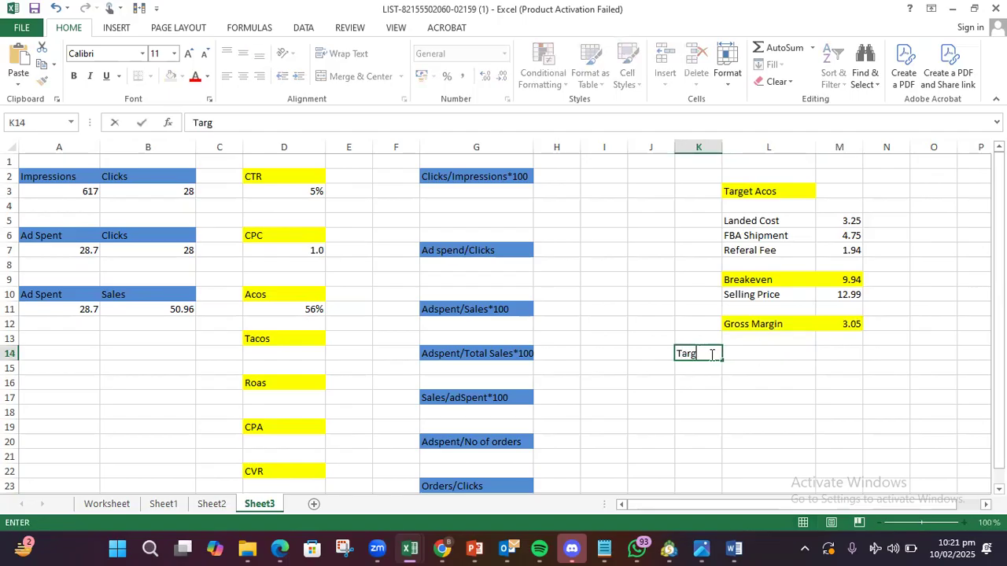
pyautogui.write('et Acos')
pyautogui.click(727, 147)
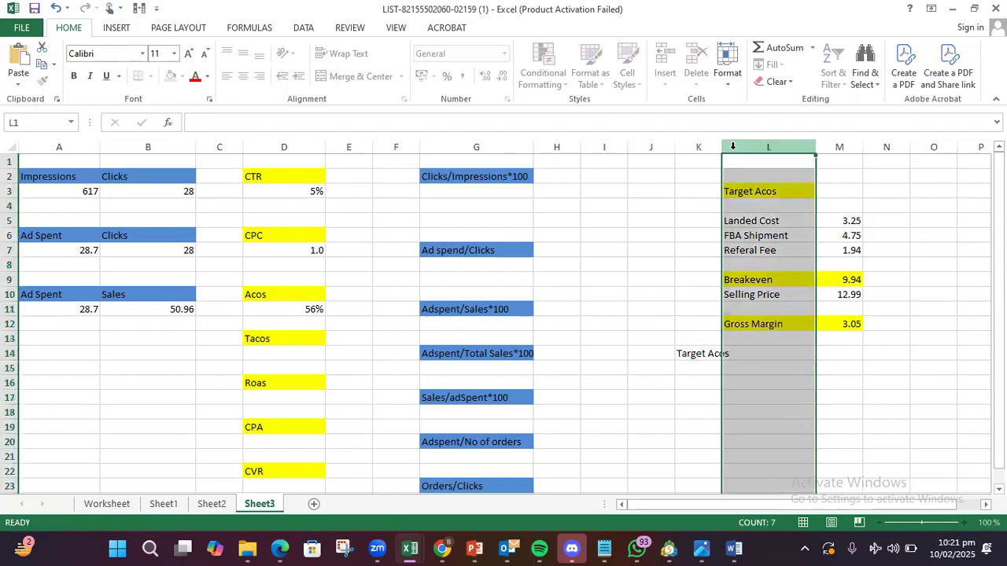
pyautogui.moveTo(722, 150); pyautogui.dragTo(733, 150)
pyautogui.click(779, 356)
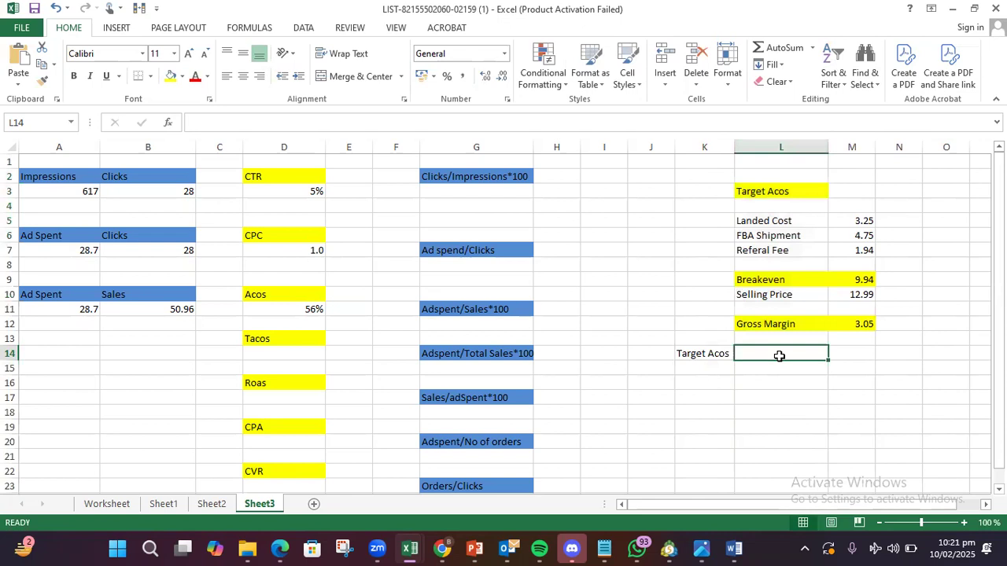
pyautogui.click(848, 356)
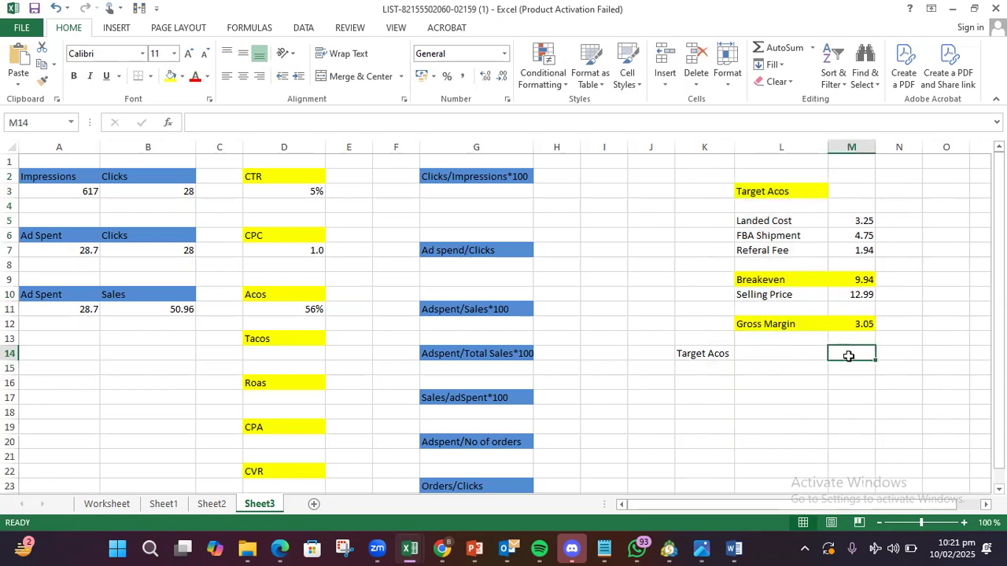
pyautogui.write('Gross')
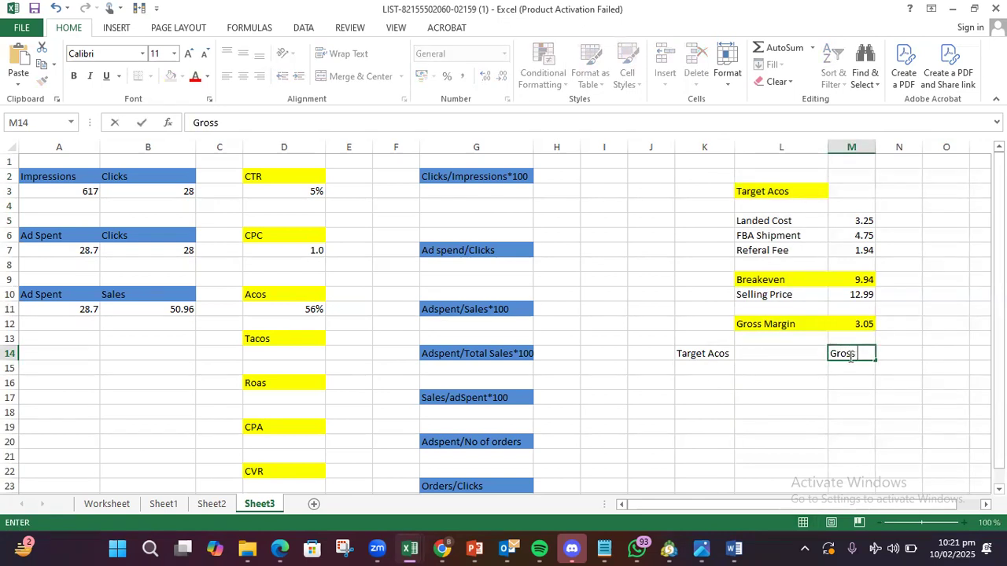
pyautogui.write(' Margin/Se;;ing Price')
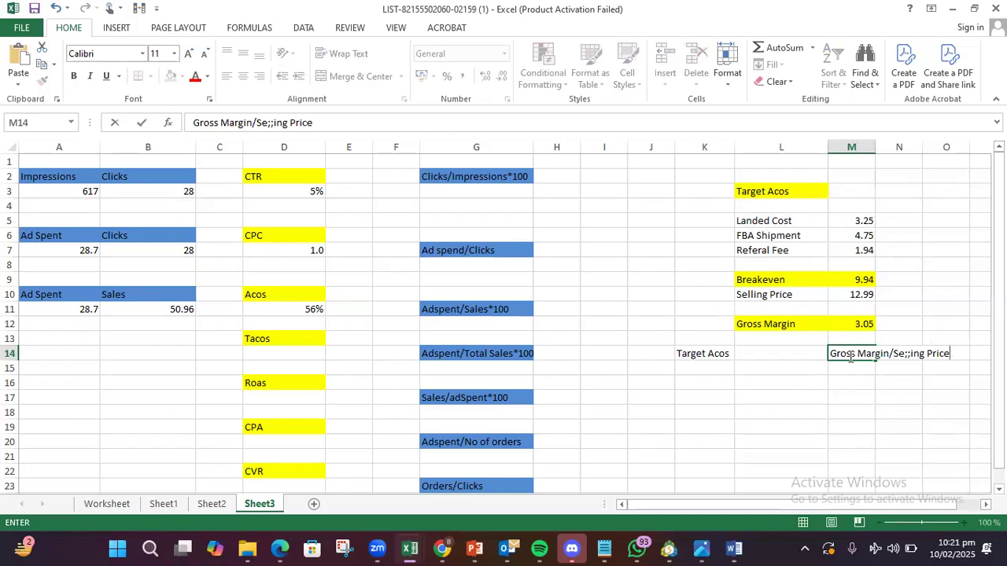
pyautogui.write('*100')
# Enter =M12/M10 in L14 and show it as a percentage, 23%
pyautogui.click(747, 354)
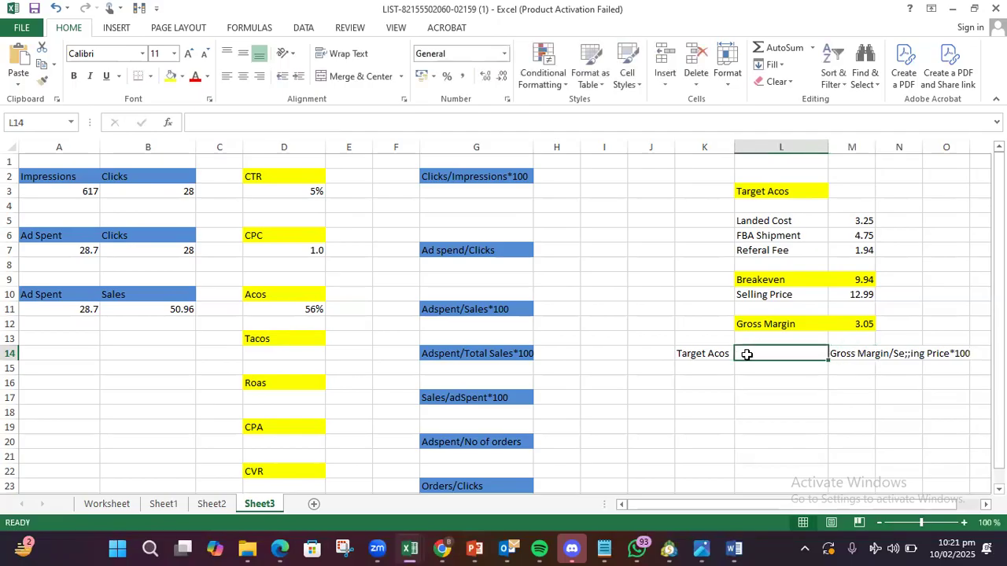
pyautogui.write('=')
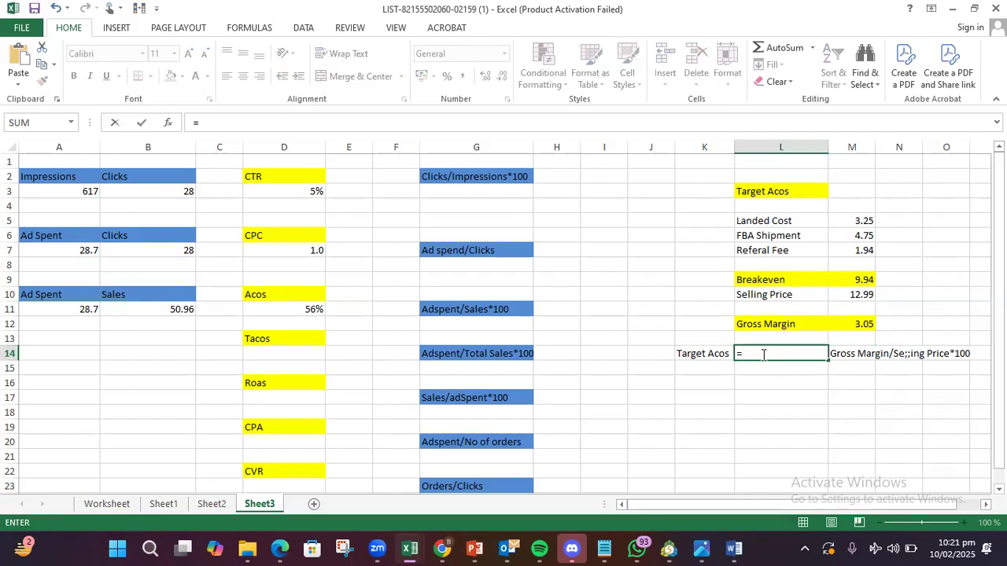
pyautogui.write('m12')
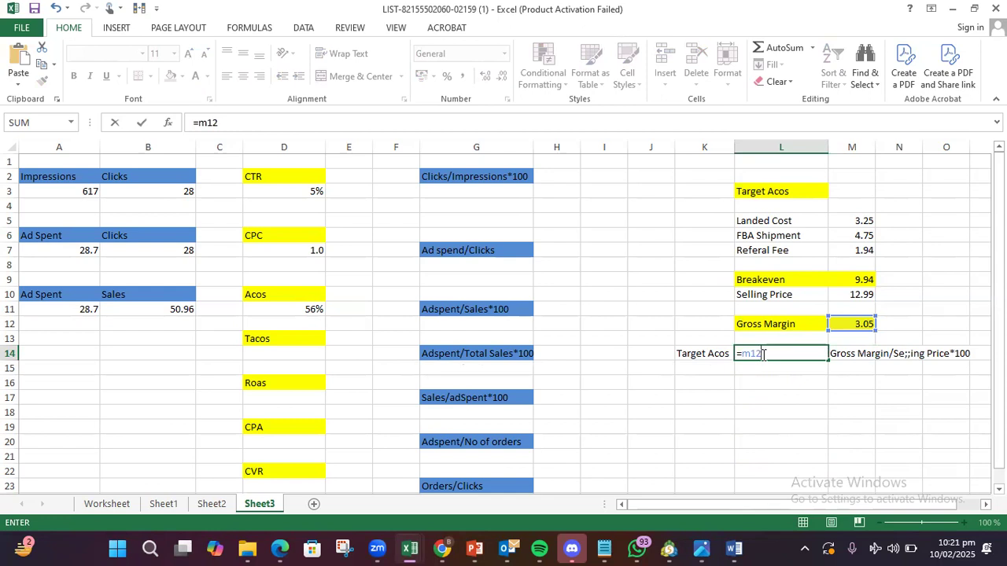
pyautogui.write('/m')
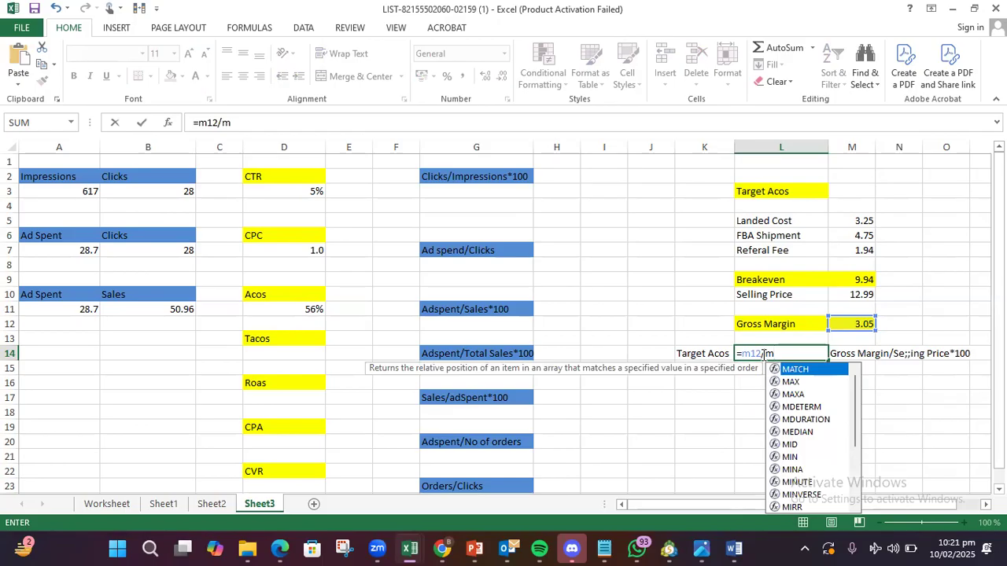
pyautogui.write('10')
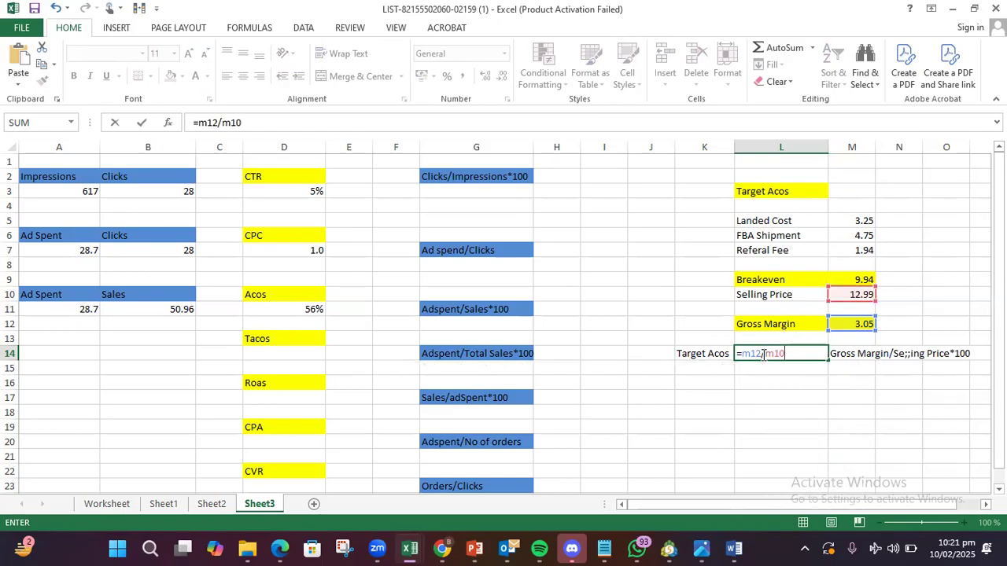
pyautogui.press('Return')
pyautogui.click(761, 353)
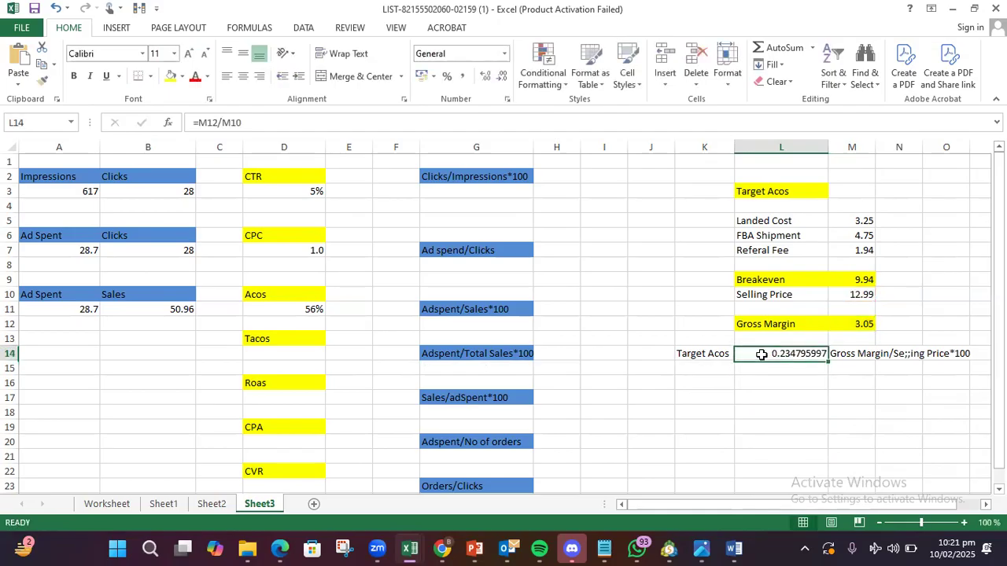
pyautogui.click(447, 76)
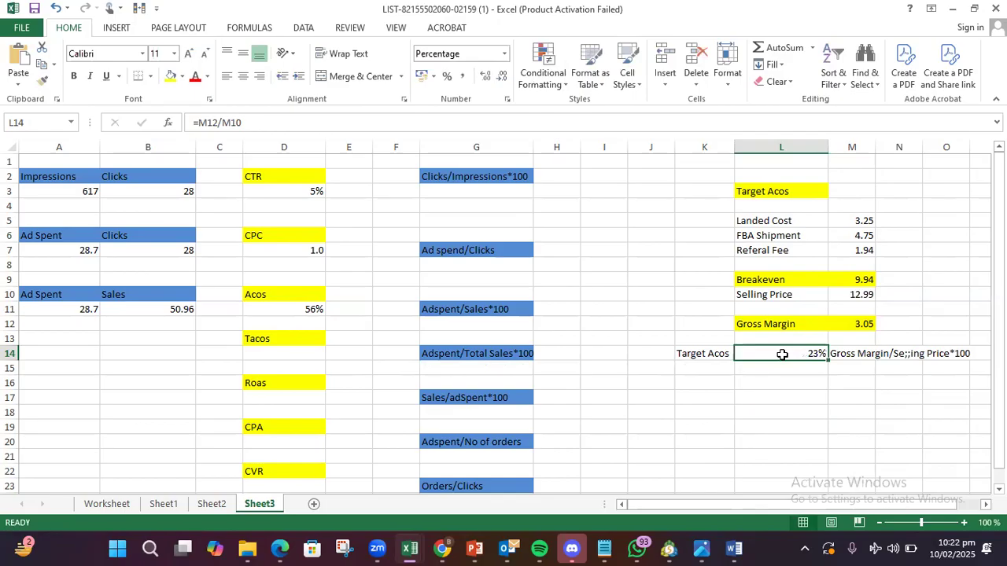
# Give the 23% Target Acos cell L14 a yellow fill
pyautogui.click(170, 75)
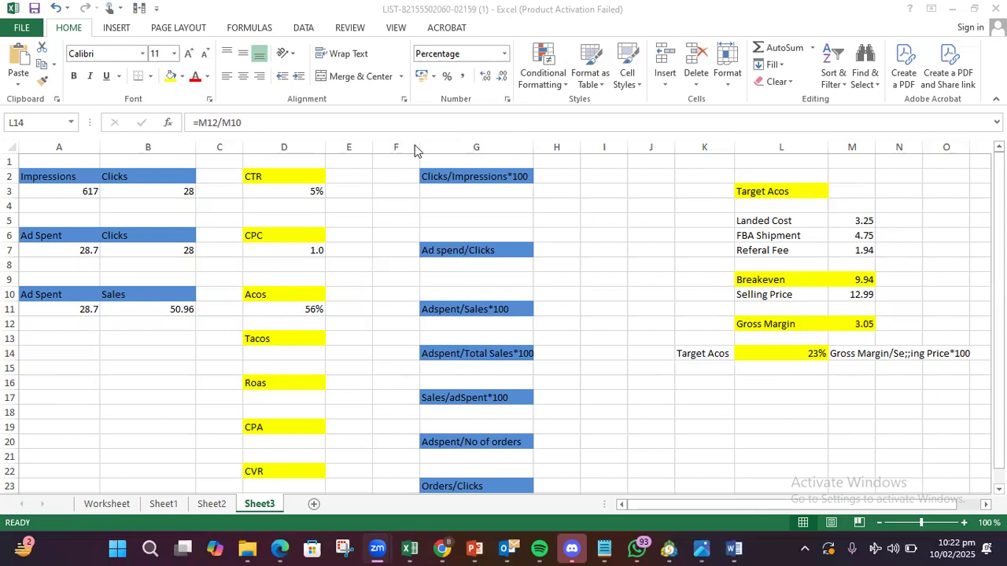
# Type the Adspent label in A13 and fill A13:B13 blue as a header
pyautogui.click(55, 338)
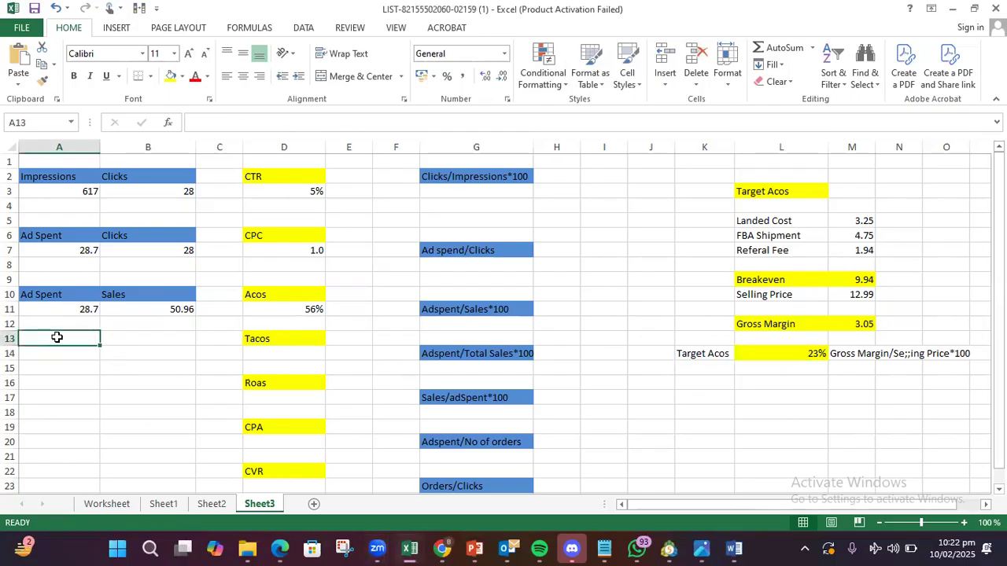
pyautogui.write('A')
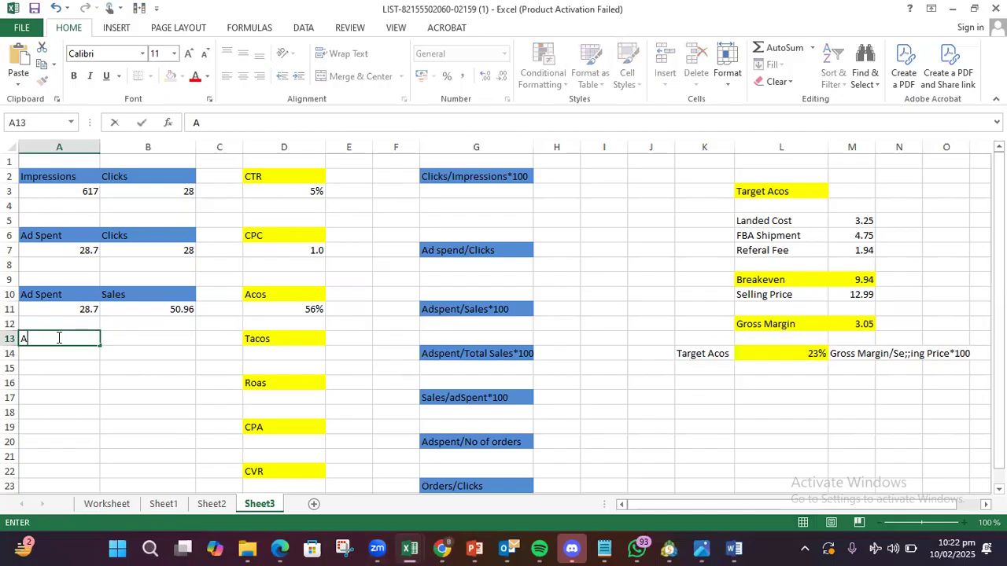
pyautogui.write('dspent')
pyautogui.press('Return')
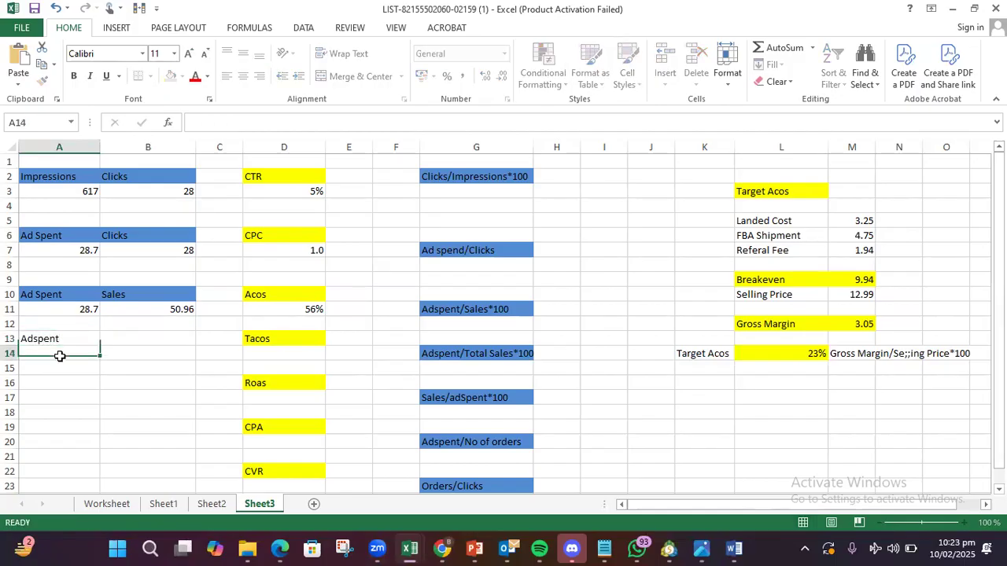
pyautogui.moveTo(59, 340); pyautogui.dragTo(141, 340)
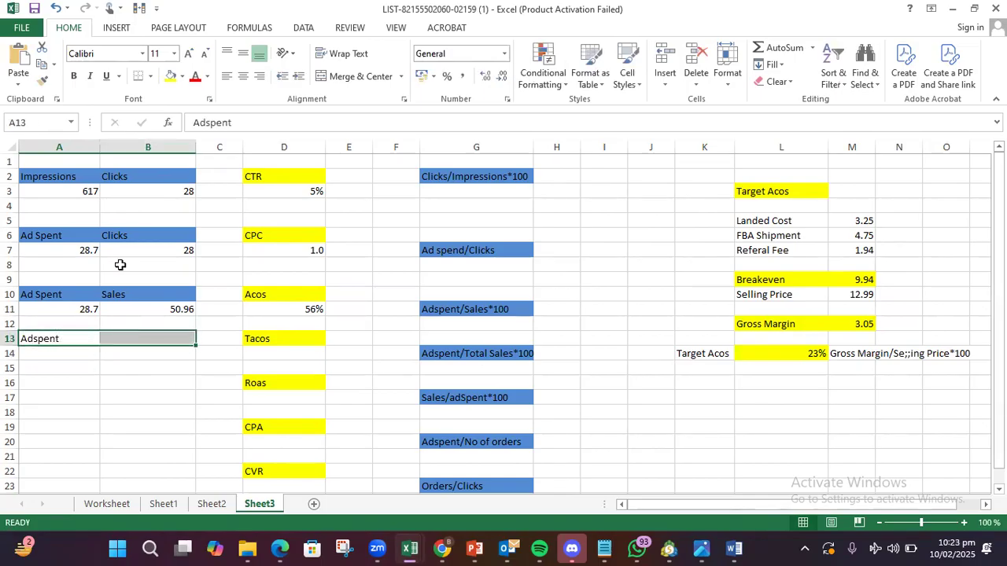
pyautogui.click(182, 76)
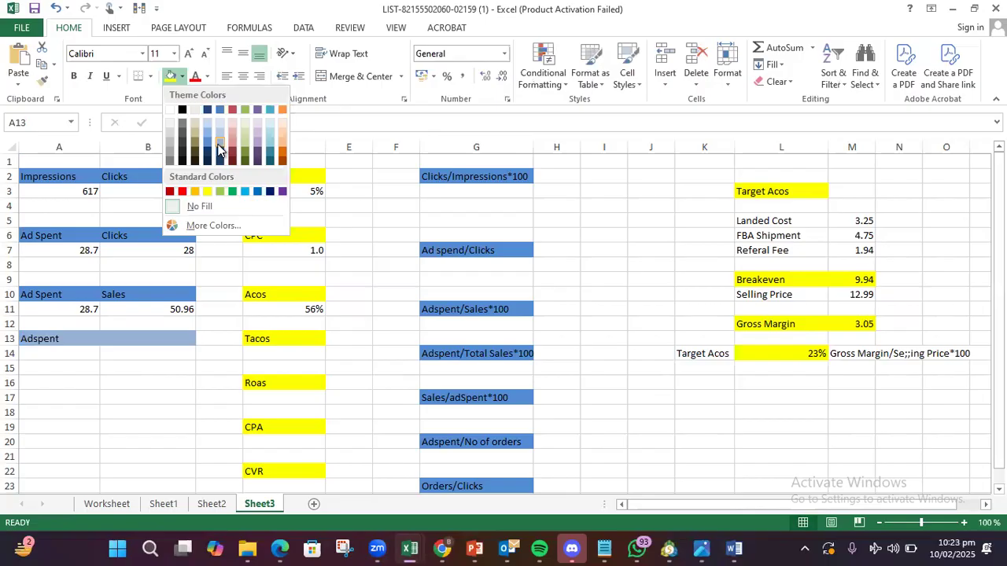
pyautogui.click(219, 147)
pyautogui.click(123, 336)
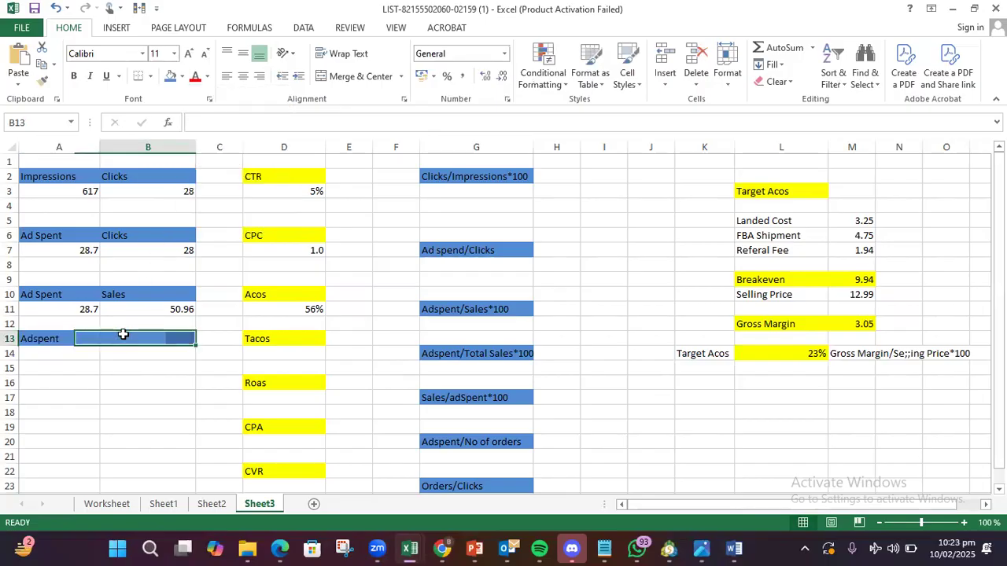
# Enter 28.7 in A14 and the Total Sales header in B13
pyautogui.click(62, 355)
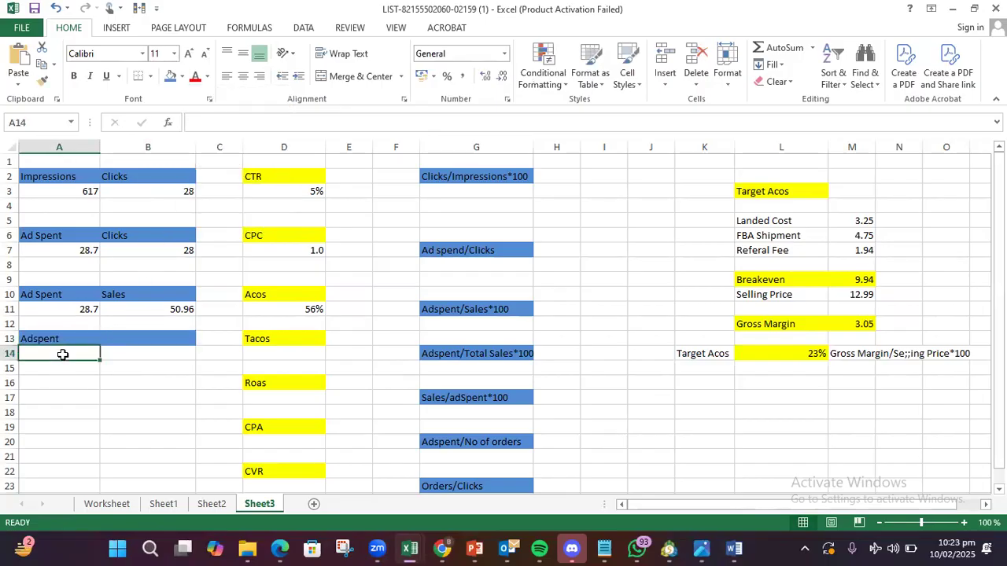
pyautogui.write('28.')
pyautogui.write('1')
pyautogui.press('BackSpace')
pyautogui.write('7')
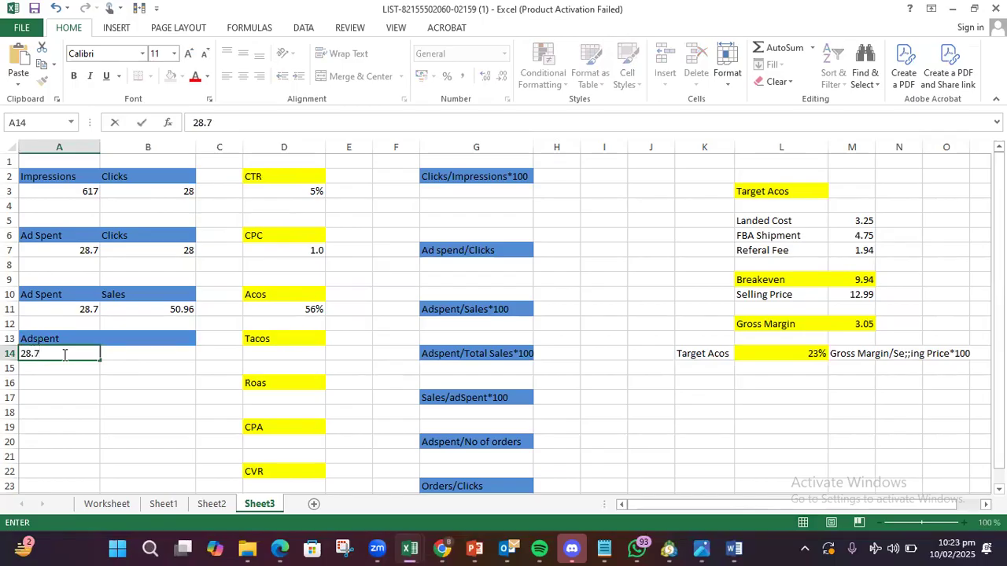
pyautogui.click(138, 338)
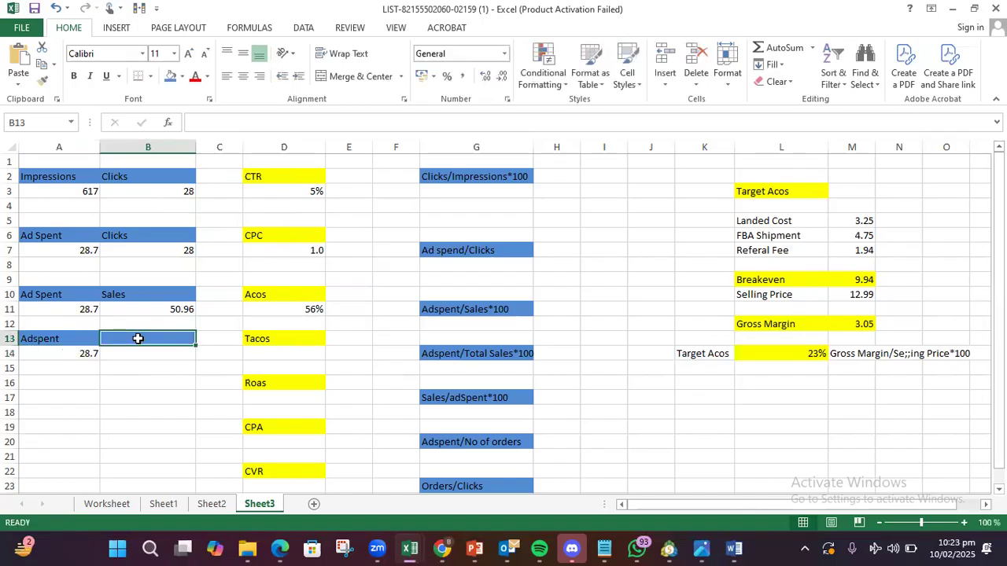
pyautogui.write('Tot')
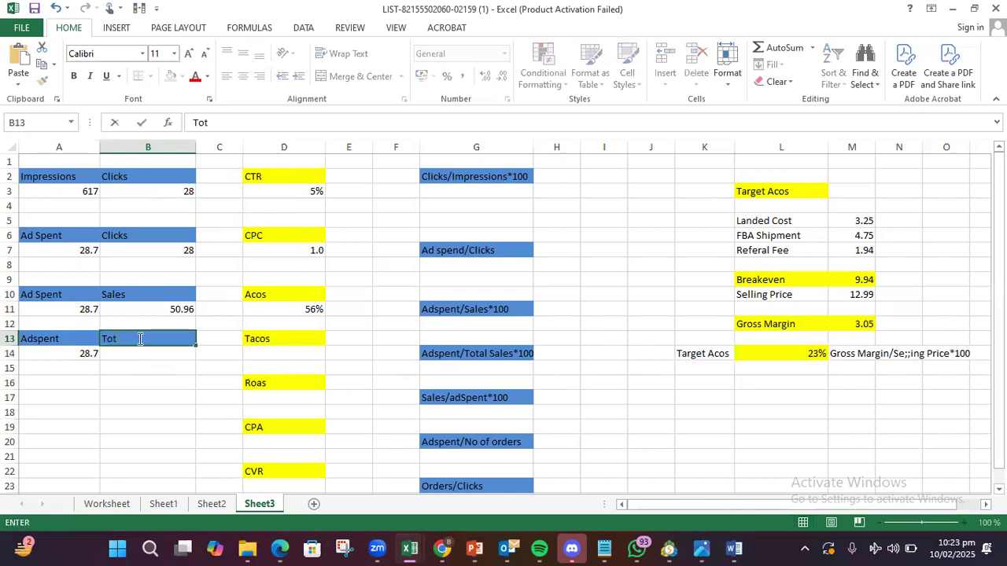
pyautogui.write('al Sales')
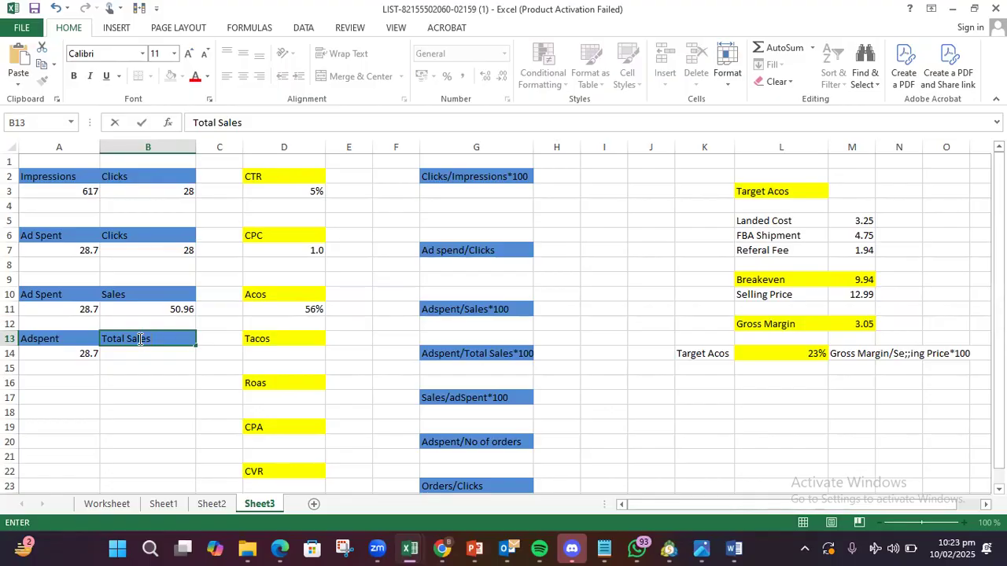
pyautogui.click(154, 354)
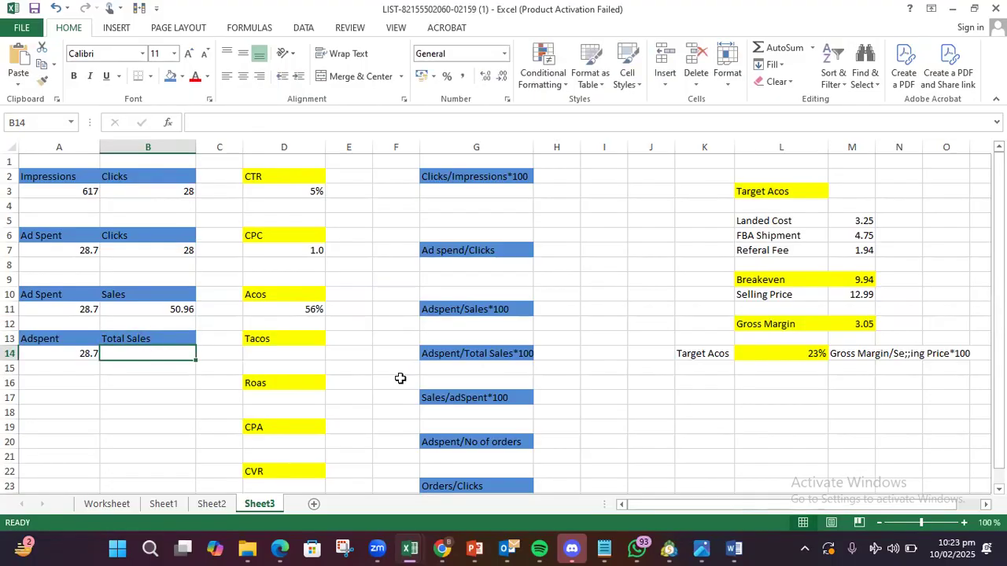
pyautogui.click(477, 548)
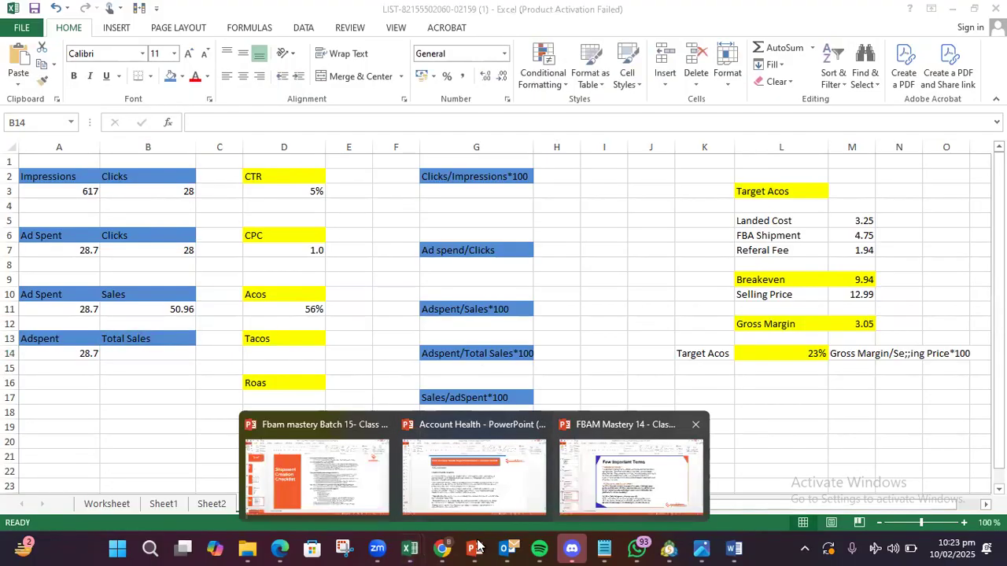
pyautogui.click(599, 464)
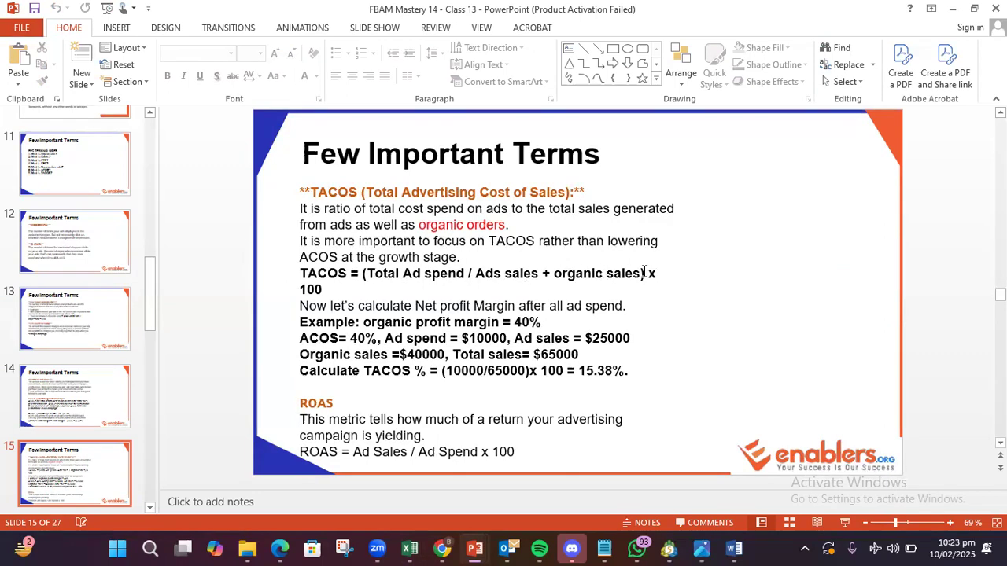
pyautogui.click(952, 9)
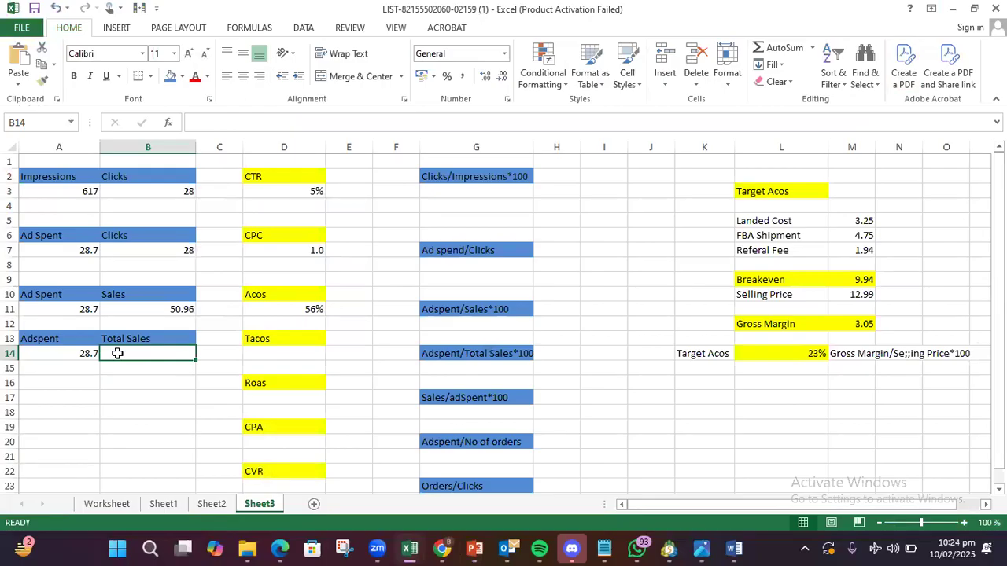
# Enter 50.96 in B14 and the Tacos formula =A14/B14 in D14 as a percentage
pyautogui.write('50')
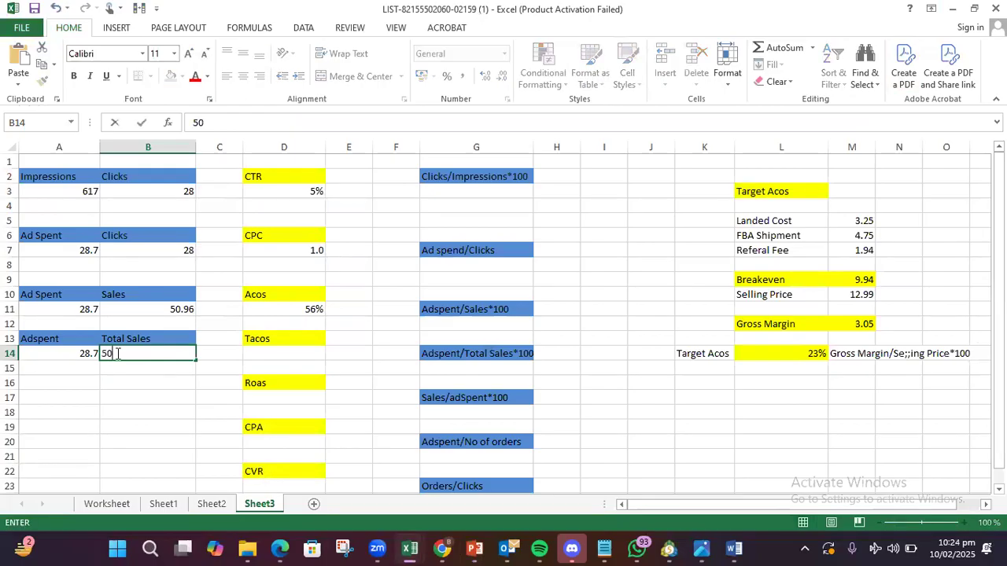
pyautogui.write('.96')
pyautogui.click(273, 356)
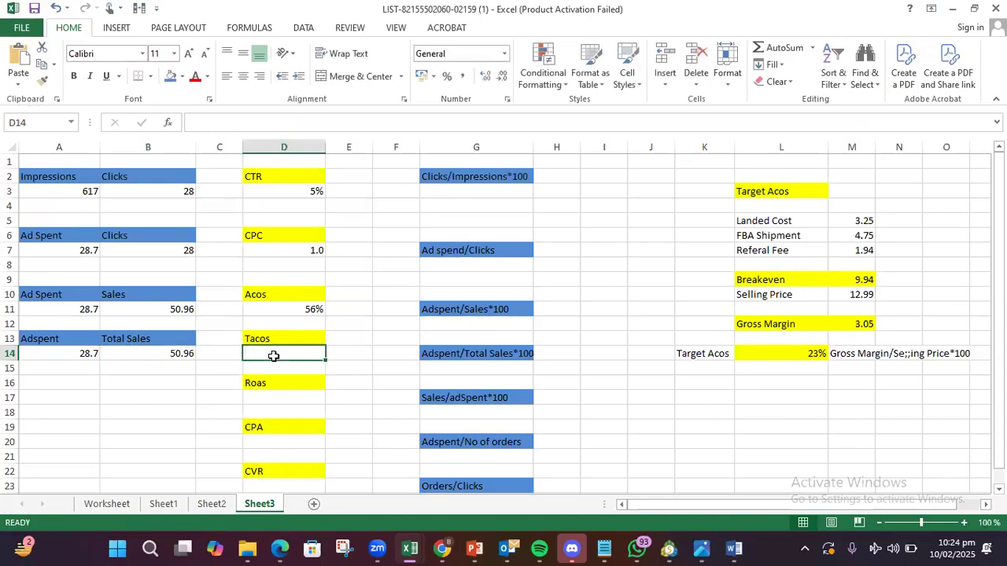
pyautogui.write('=')
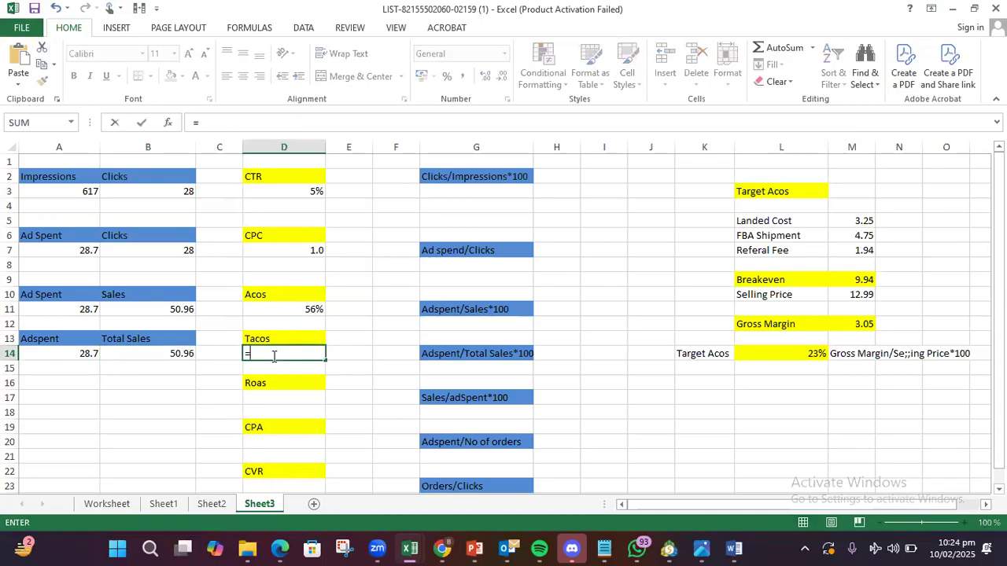
pyautogui.write('a14')
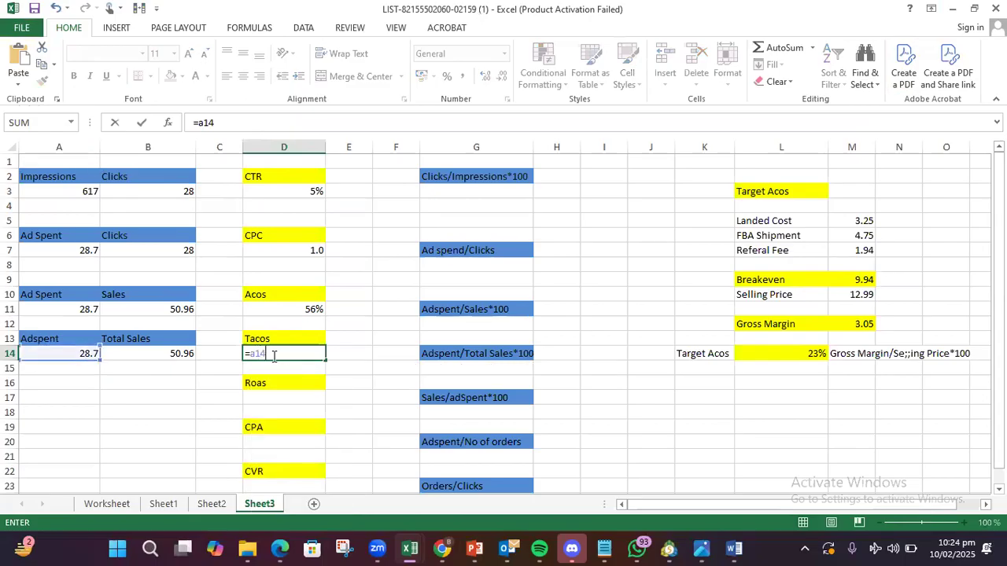
pyautogui.write('/')
pyautogui.click(184, 362)
pyautogui.press('Return')
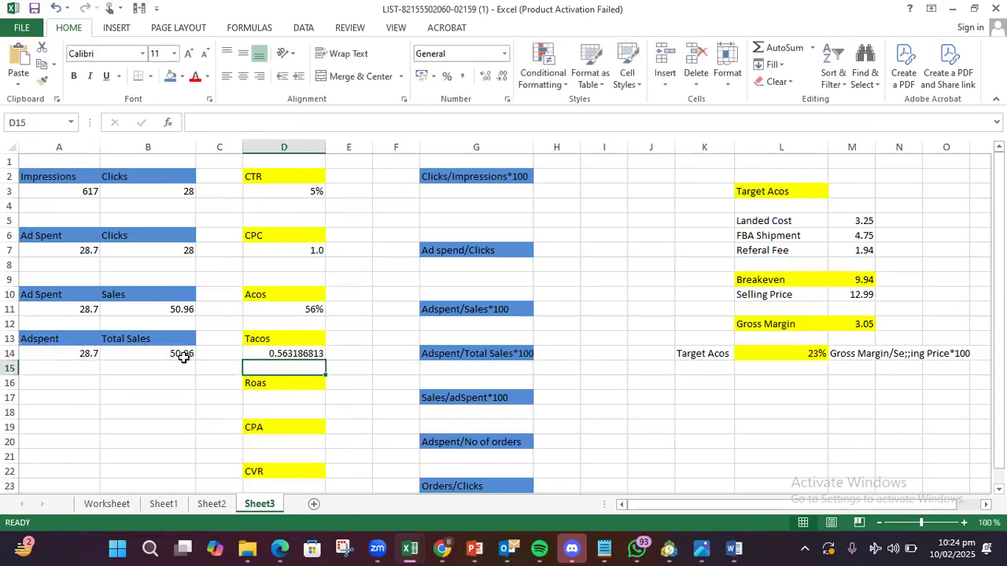
pyautogui.click(299, 354)
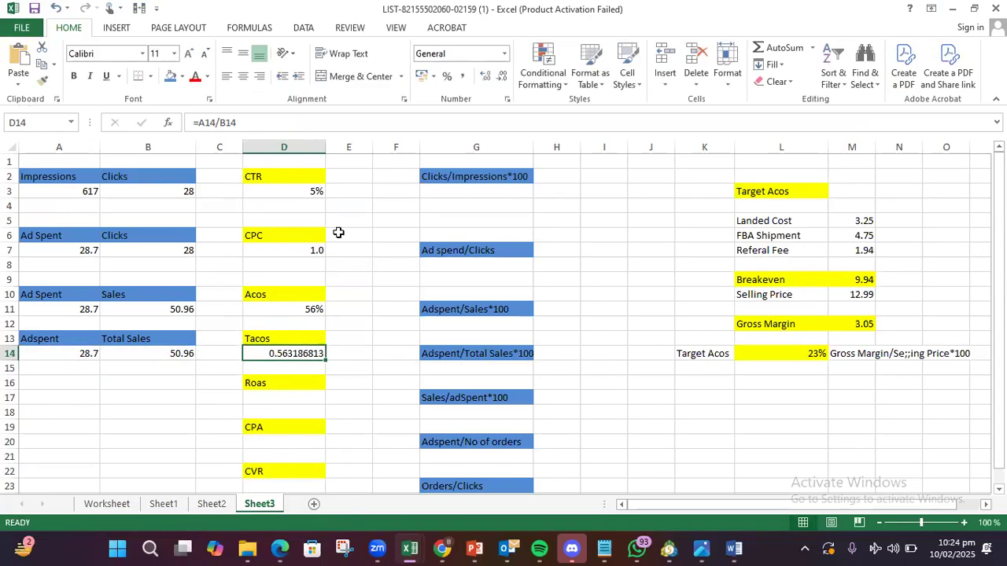
pyautogui.click(447, 76)
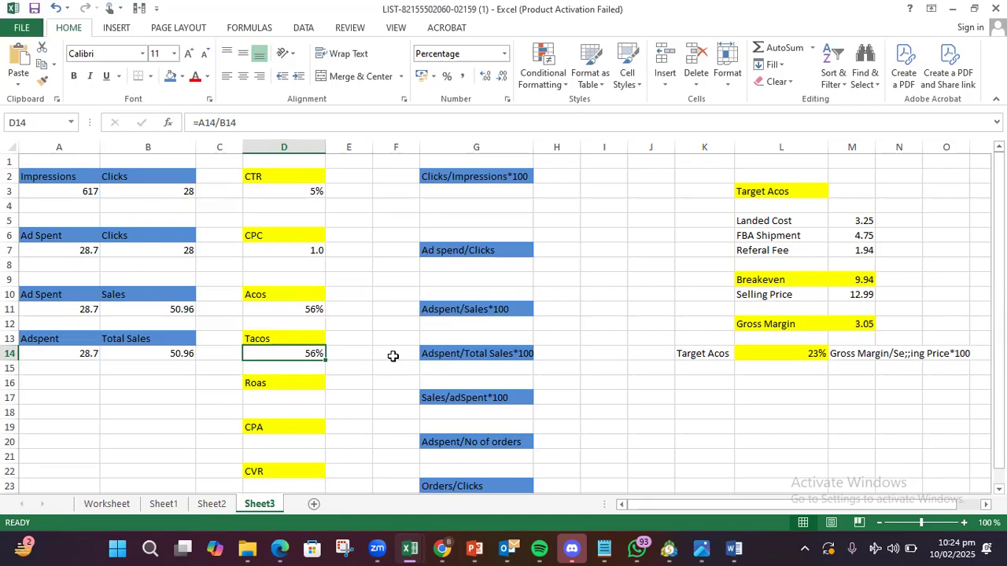
# Change Total Sales in B14 to 150, making Tacos 19%
pyautogui.click(158, 352)
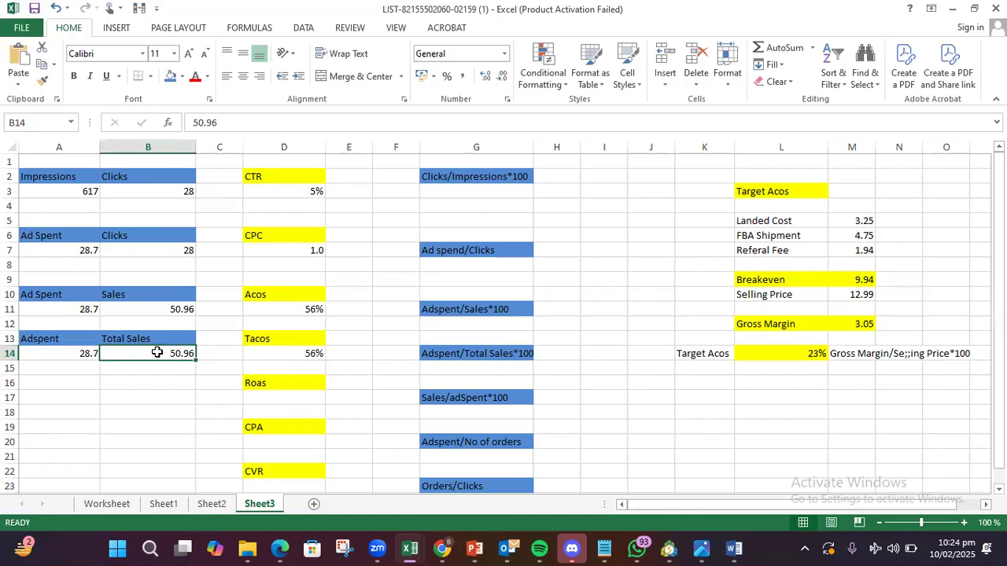
pyautogui.write('150')
pyautogui.press('Return')
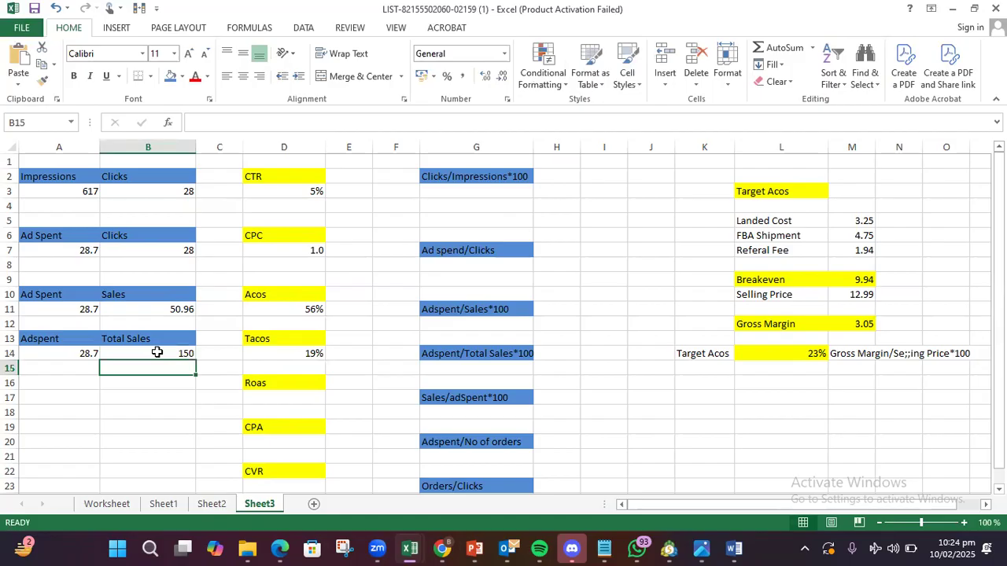
pyautogui.click(158, 353)
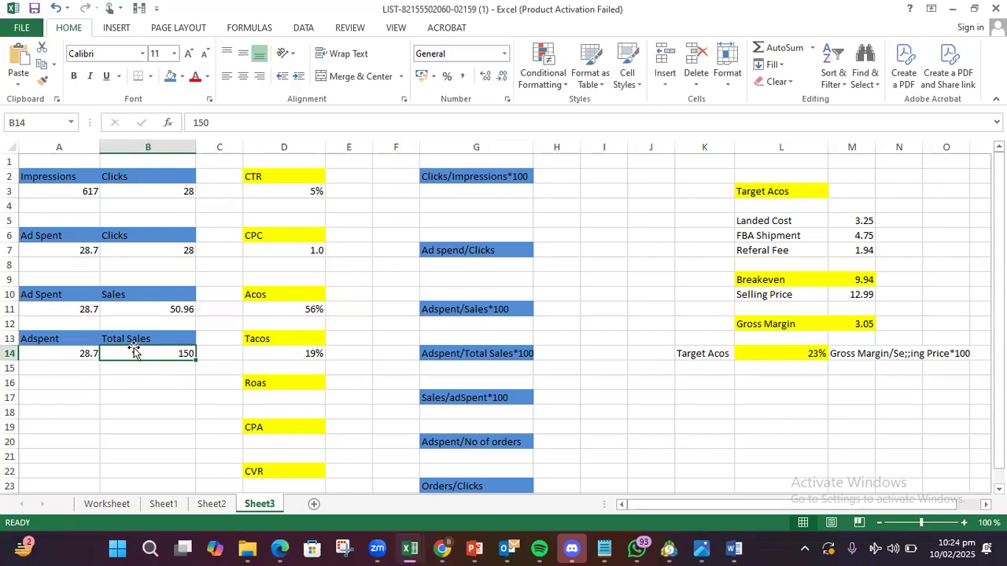
pyautogui.scroll(-1, 134, 353)
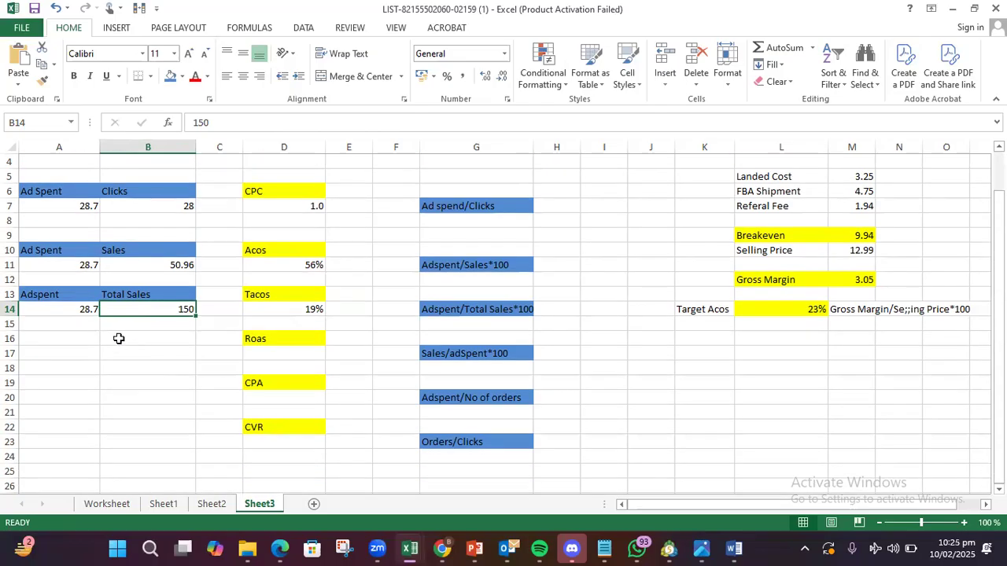
# Enter Sales and Adspent headers in A16:B16 with 50.96 and 28.7 below
pyautogui.click(57, 340)
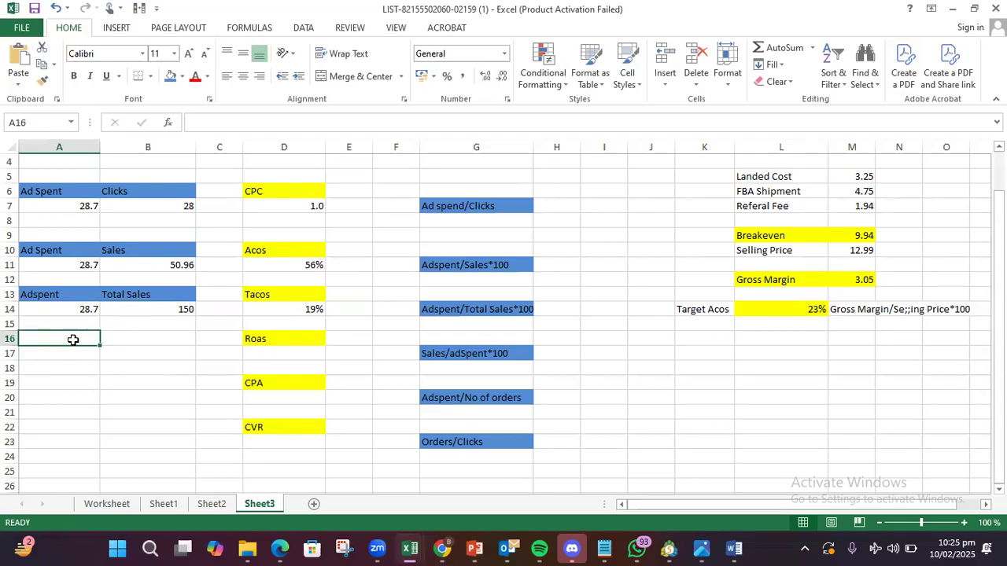
pyautogui.write('Sales')
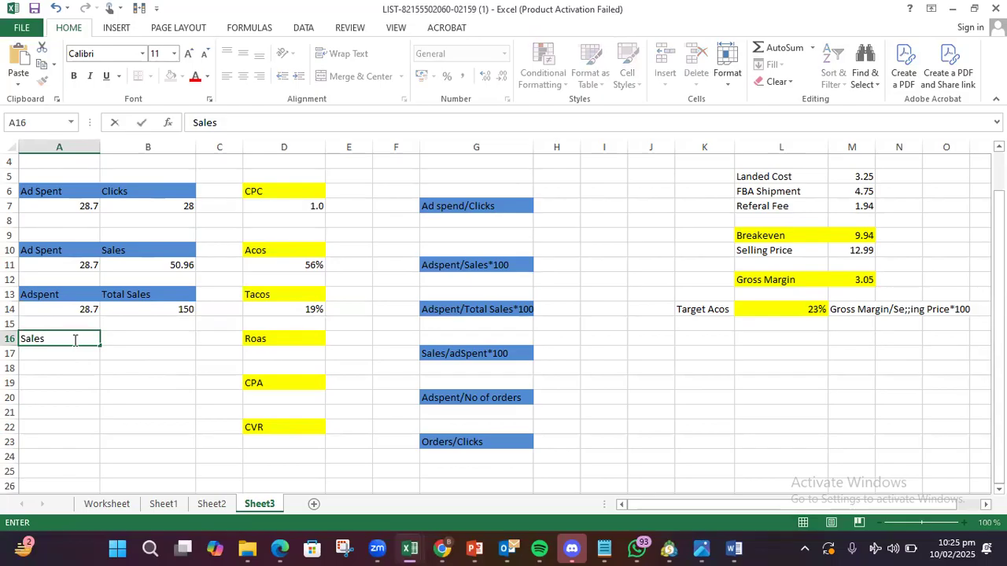
pyautogui.press('Tab')
pyautogui.write('A')
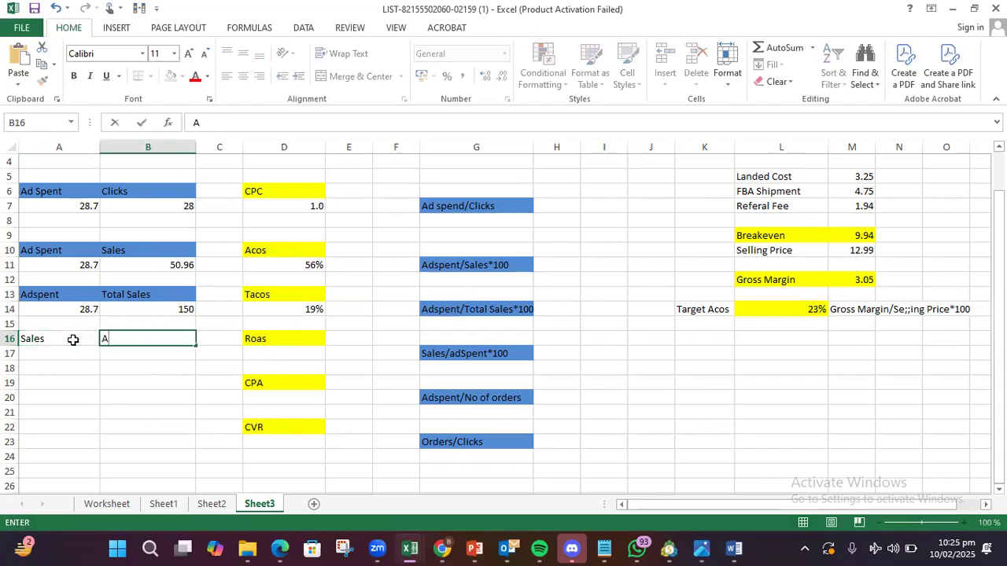
pyautogui.write('dspent')
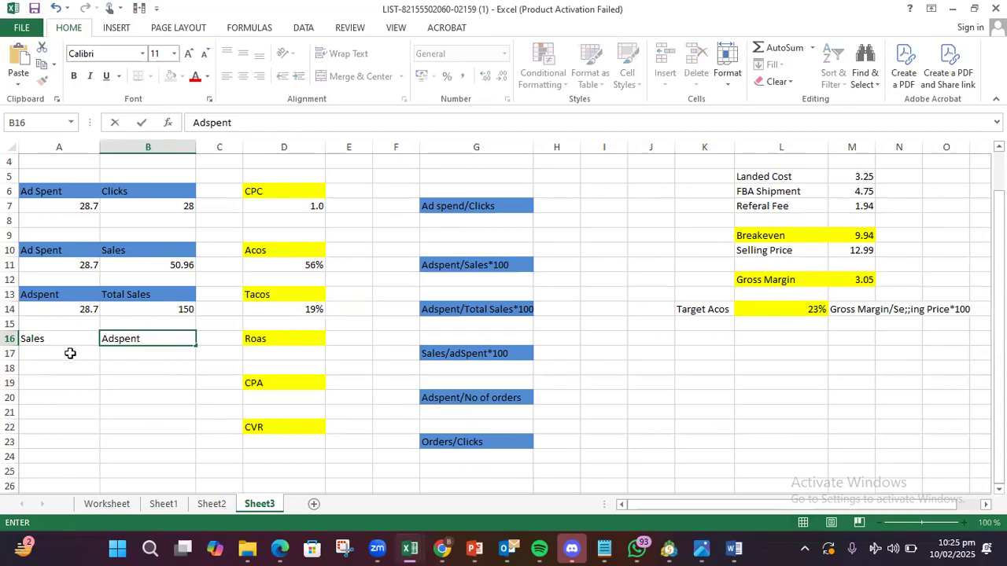
pyautogui.click(70, 353)
pyautogui.write('50')
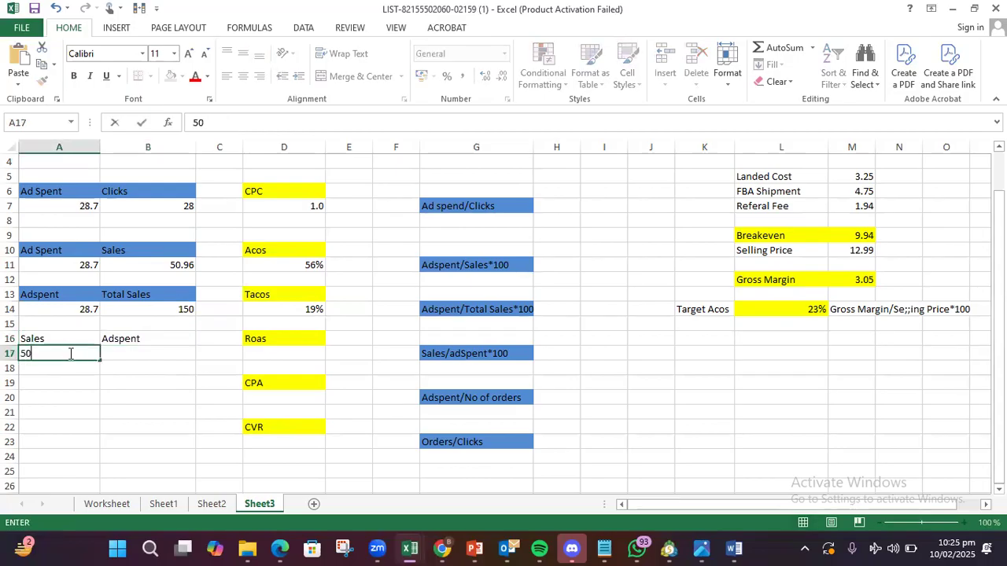
pyautogui.write('.96')
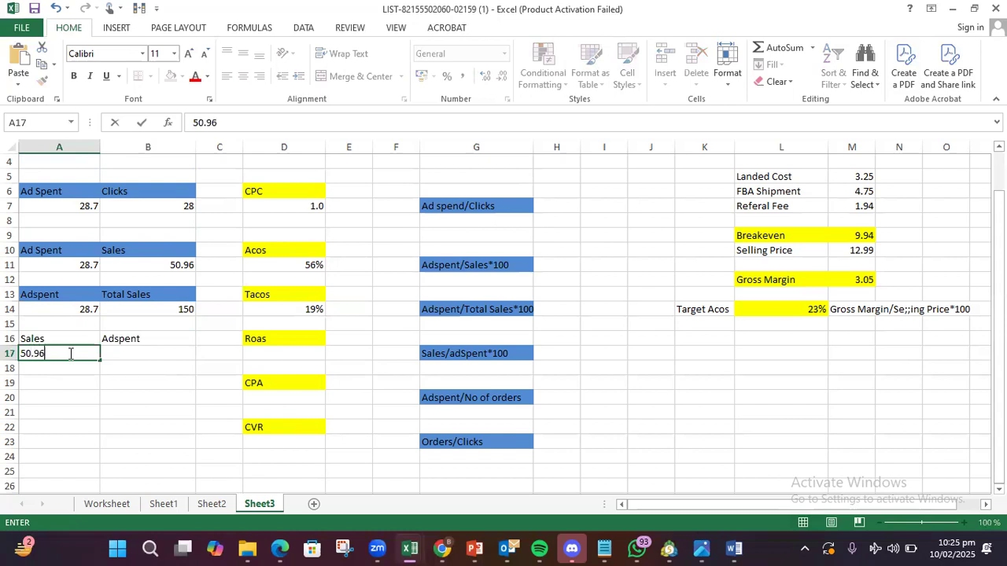
pyautogui.click(125, 351)
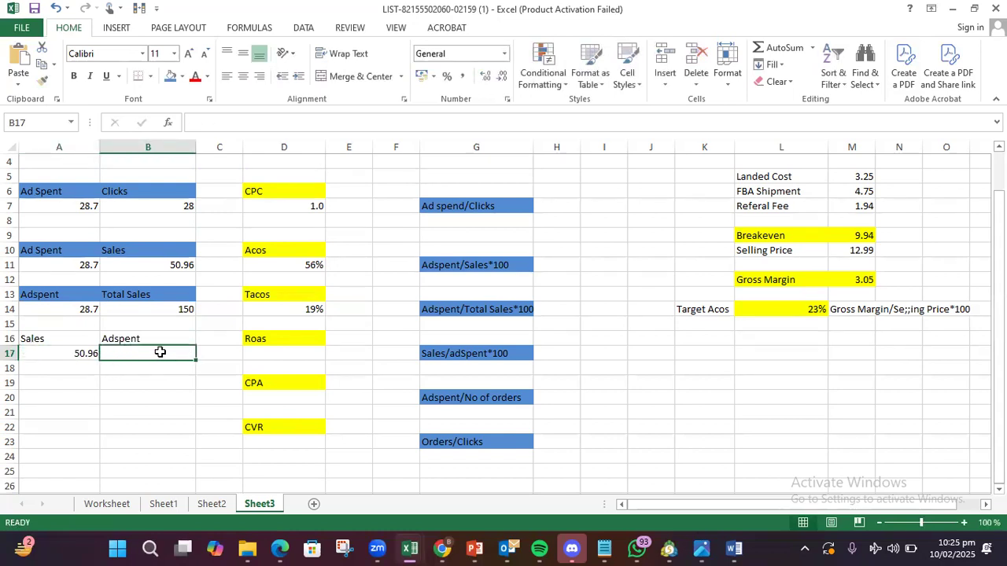
pyautogui.write('28.7')
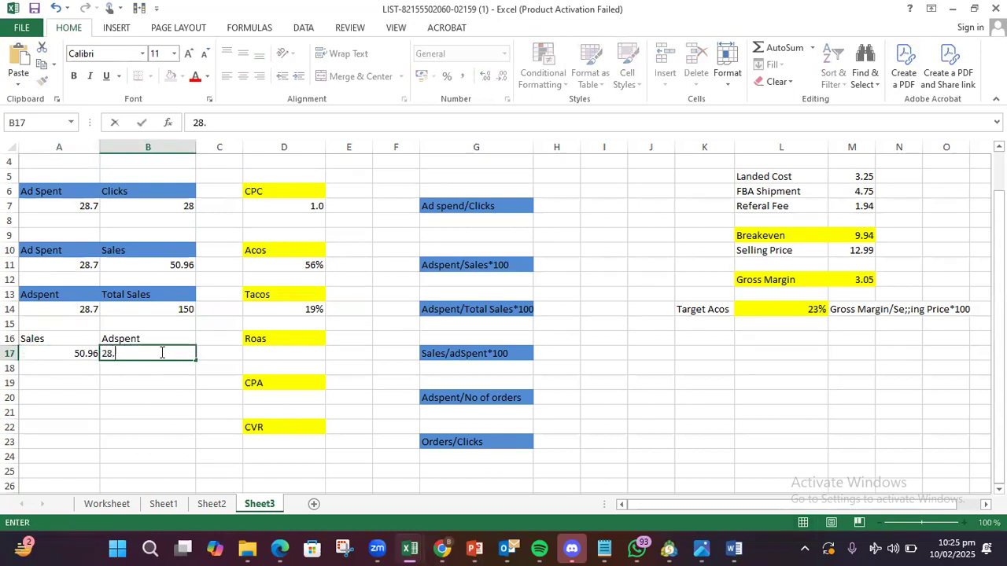
pyautogui.click(148, 398)
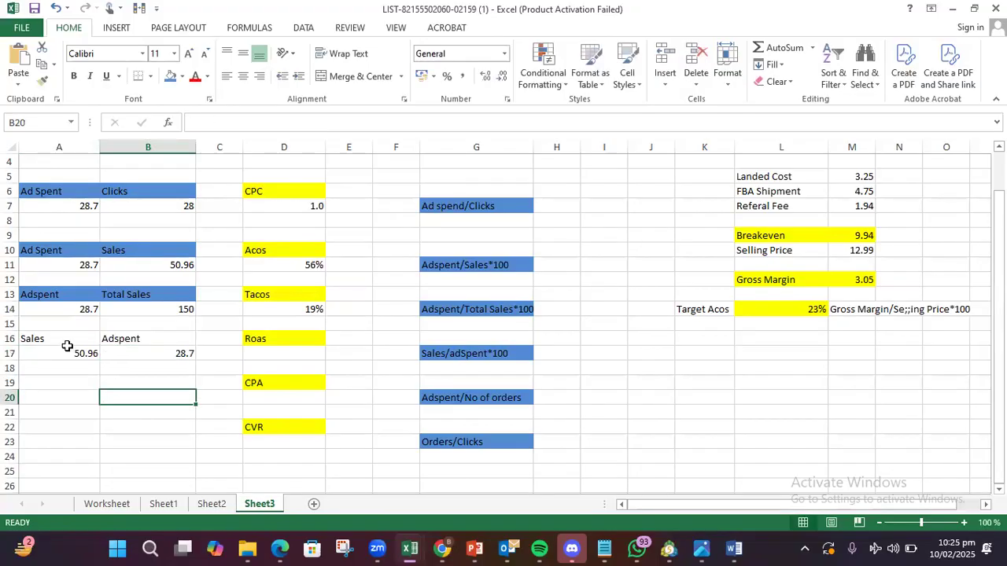
# Fill the Sales and Adspent headers in A16:B16 blue
pyautogui.moveTo(63, 339); pyautogui.dragTo(130, 338)
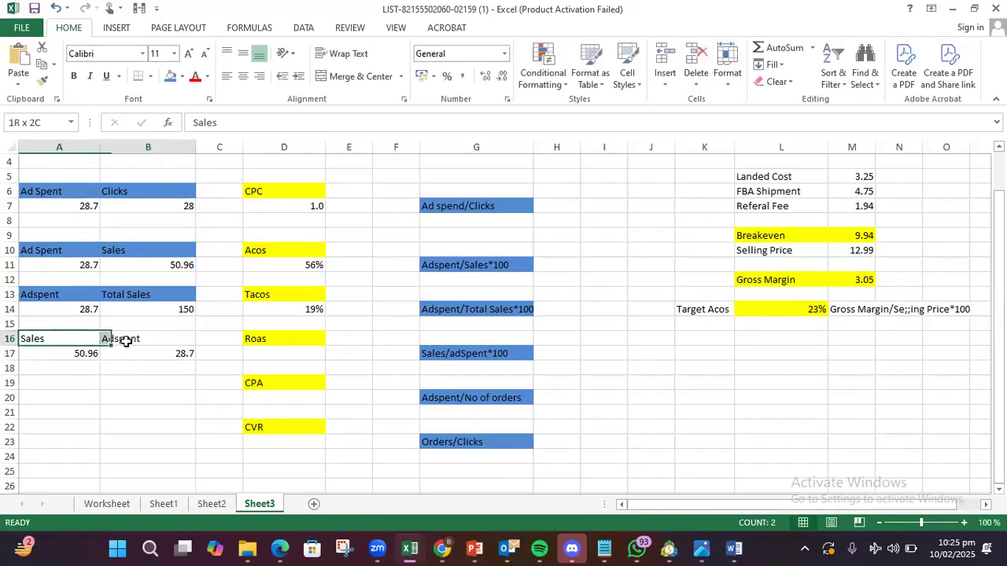
pyautogui.click(170, 76)
pyautogui.click(290, 356)
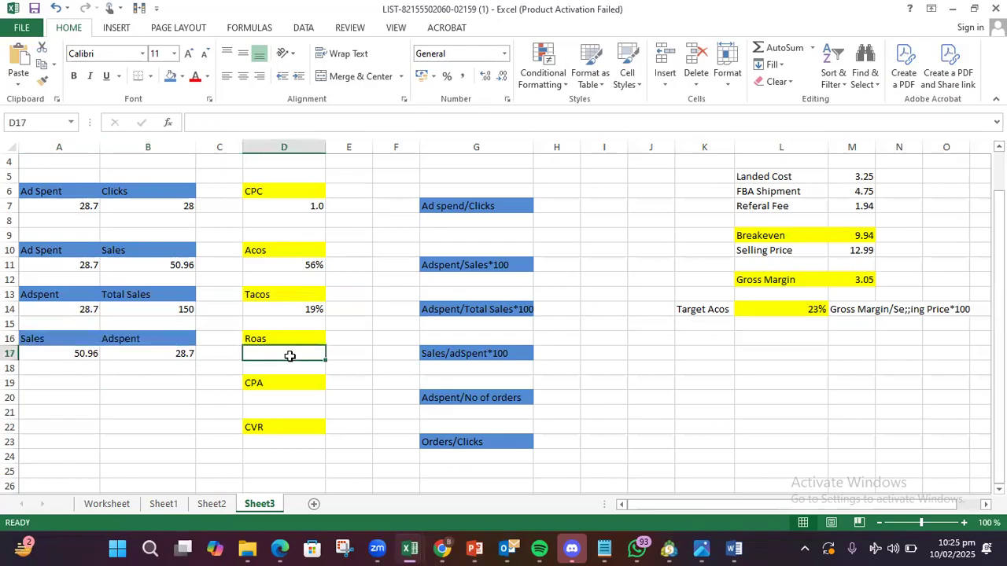
# Enter the Roas formula =A17/B17 in D17 and show it as a percentage
pyautogui.write('=')
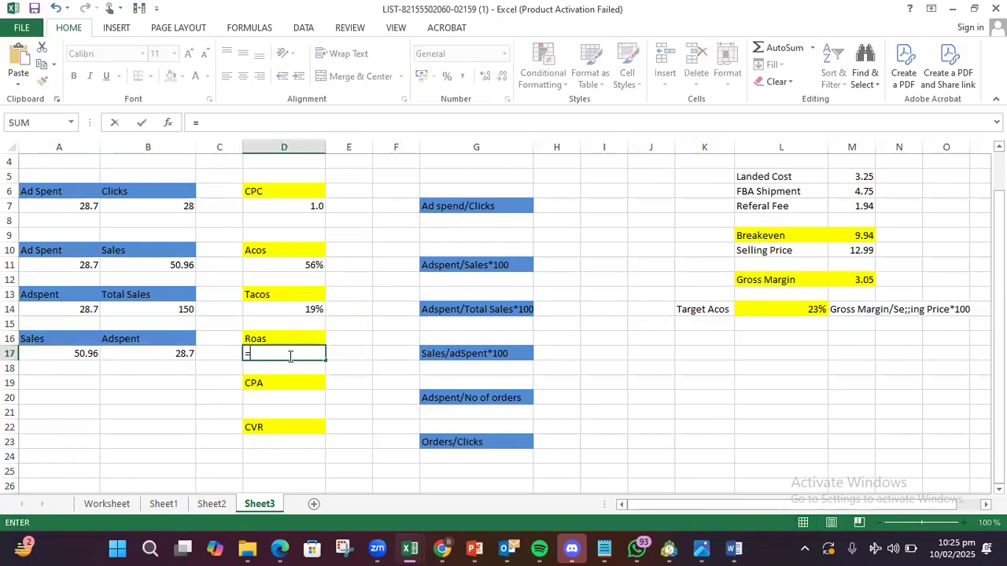
pyautogui.write('a17/')
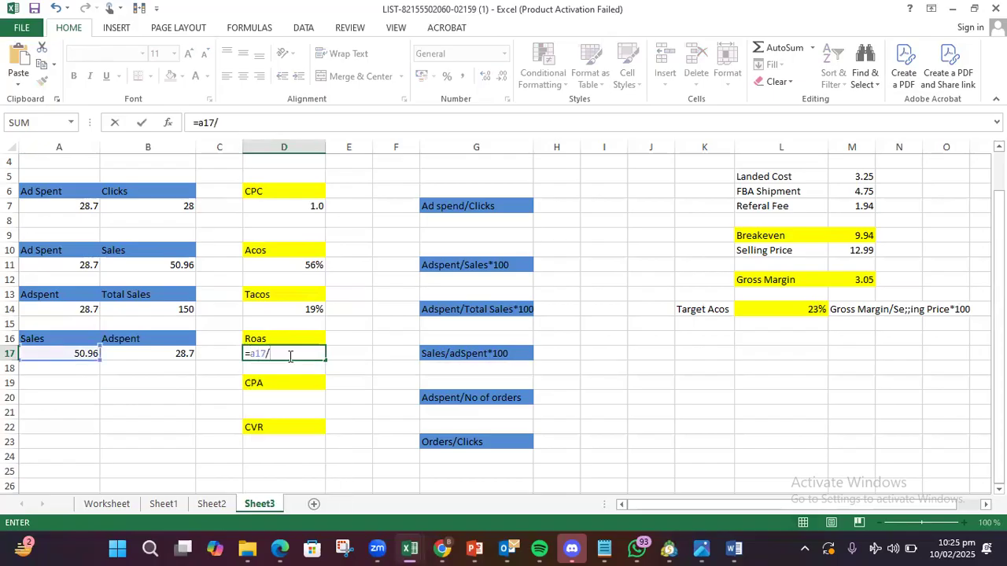
pyautogui.click(173, 354)
pyautogui.press('Return')
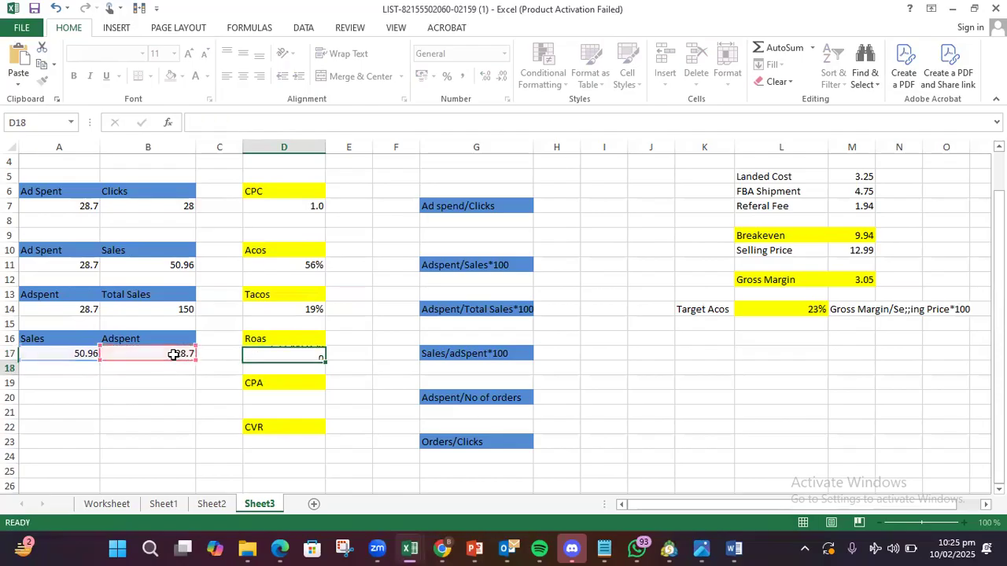
pyautogui.click(277, 350)
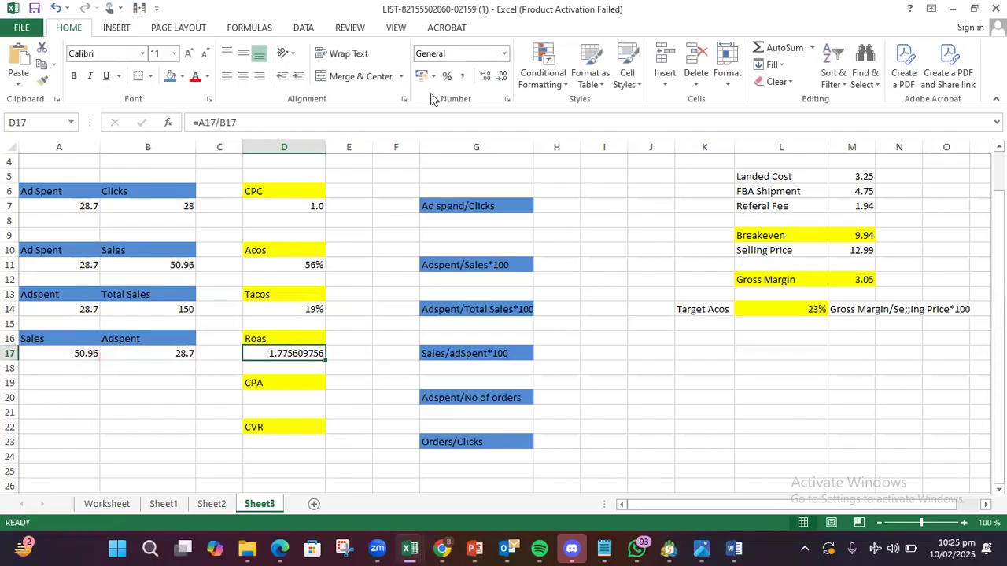
pyautogui.click(447, 76)
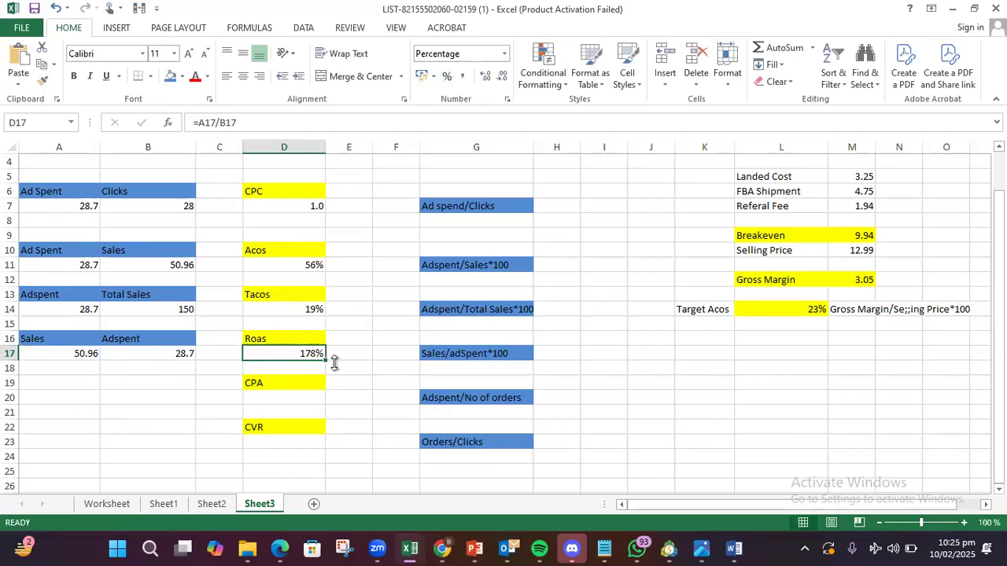
# Test Adspent values 10 and then 100 in B17, leaving Roas at 51%
pyautogui.click(181, 352)
pyautogui.write('10')
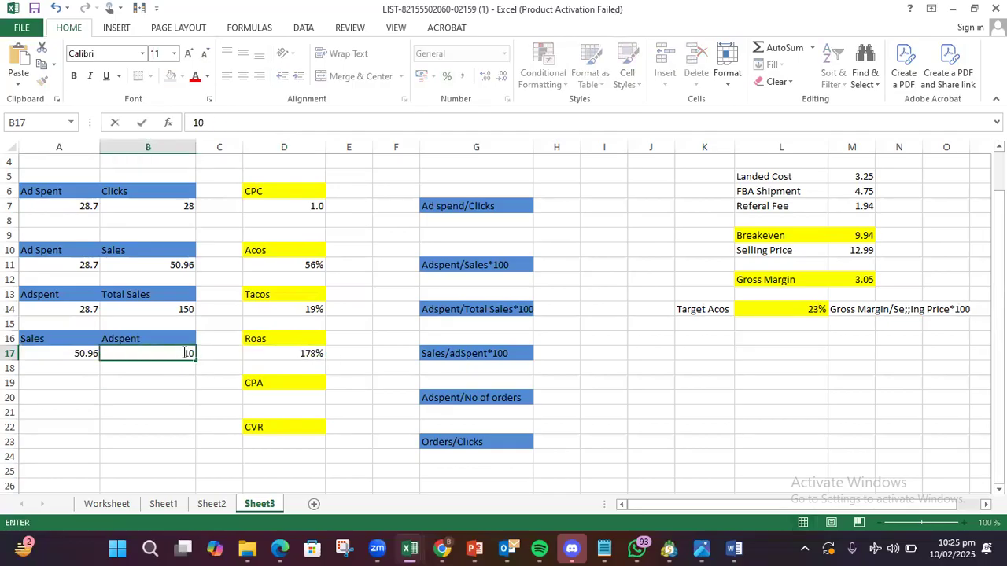
pyautogui.press('Return')
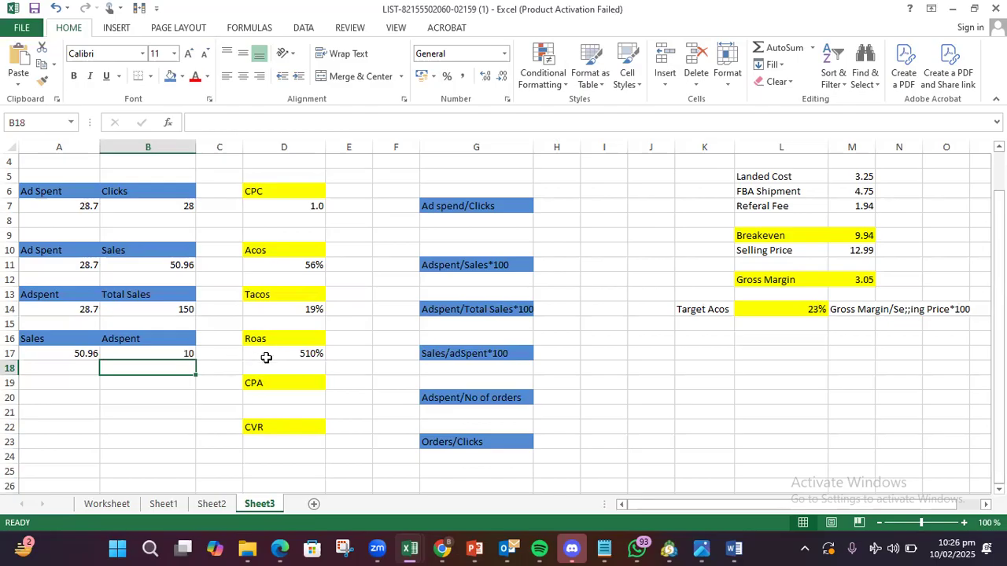
pyautogui.click(149, 355)
pyautogui.write('100')
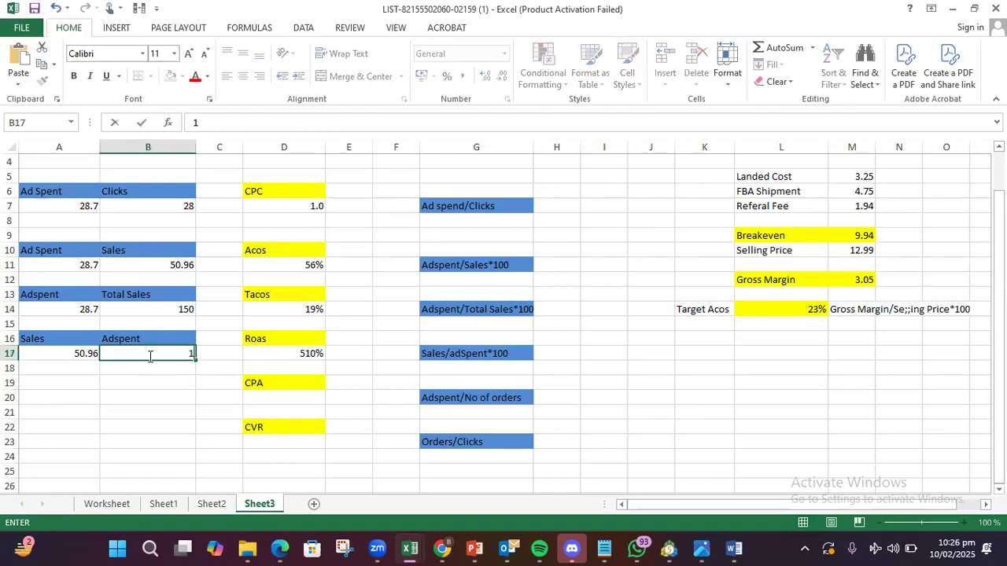
pyautogui.press('Return')
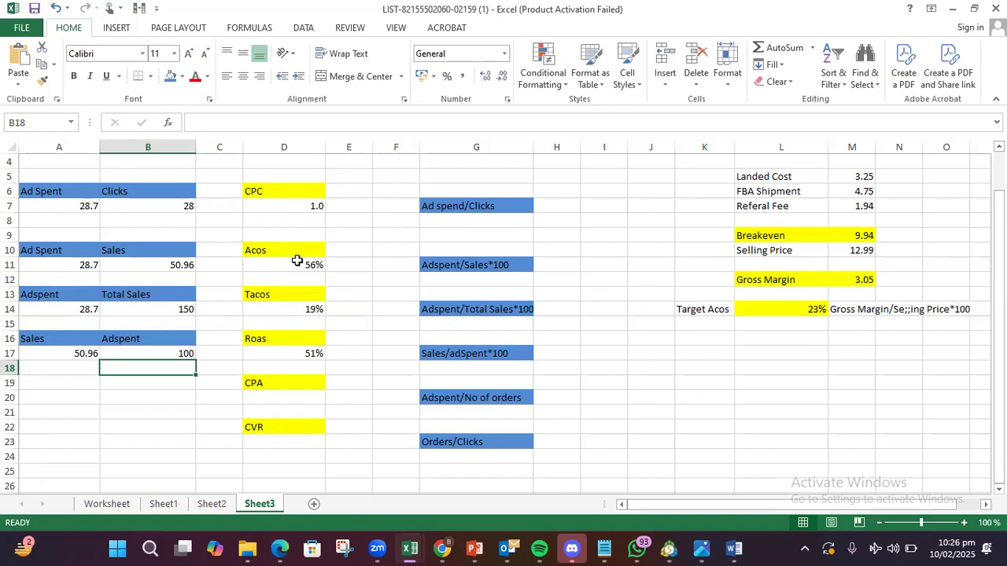
# Add an 'ad spent' header in A19 with 50.7 beneath it
pyautogui.scroll(1, 298, 261)
pyautogui.scroll(-2, 297, 260)
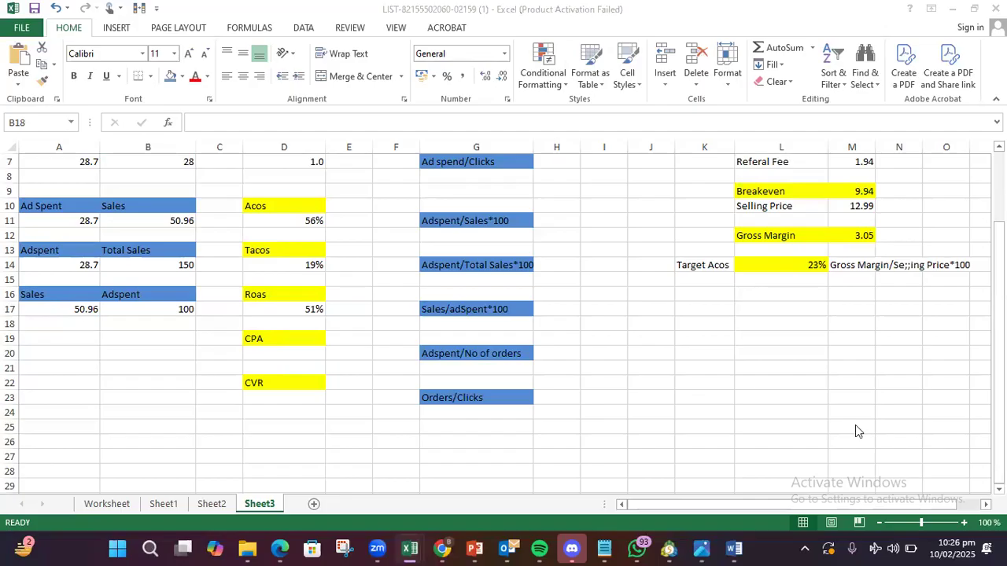
pyautogui.click(49, 340)
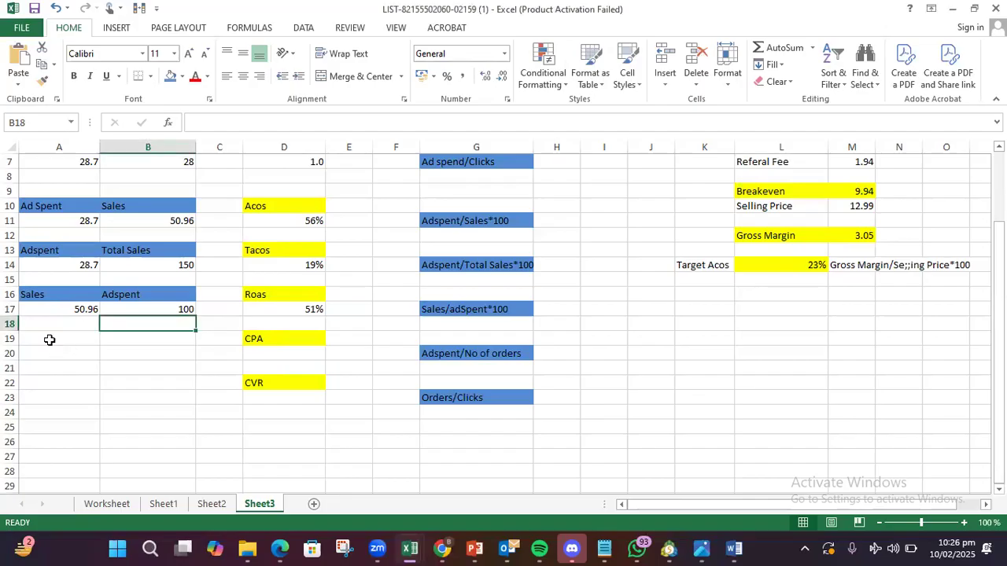
pyautogui.click(38, 341)
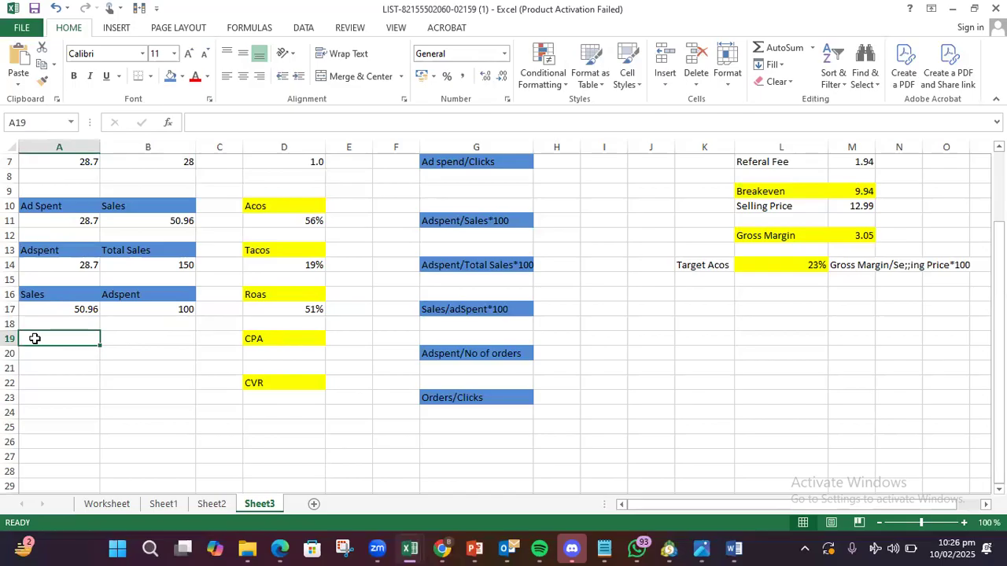
pyautogui.write('ad spr')
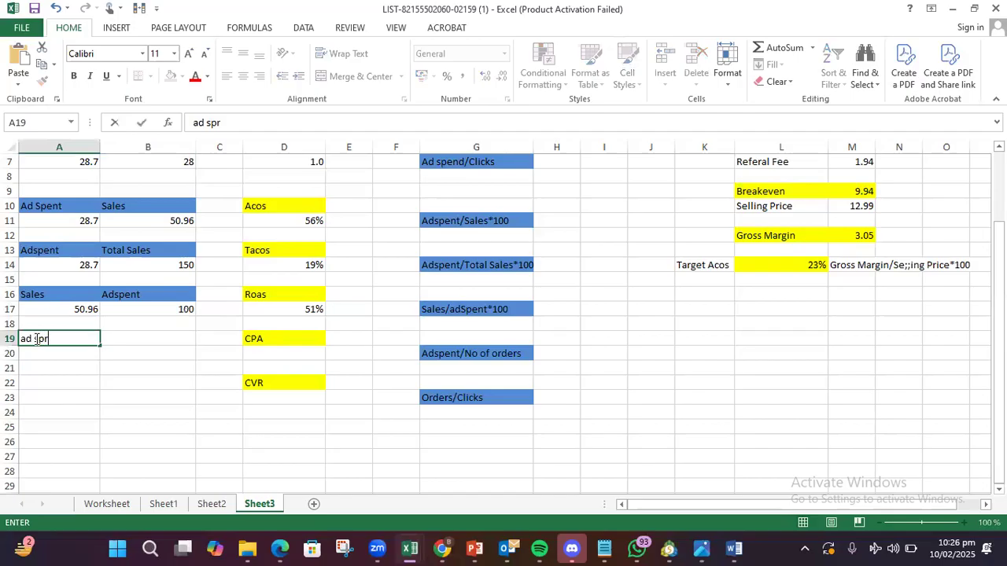
pyautogui.press('BackSpace')
pyautogui.write('ent')
pyautogui.press('Return')
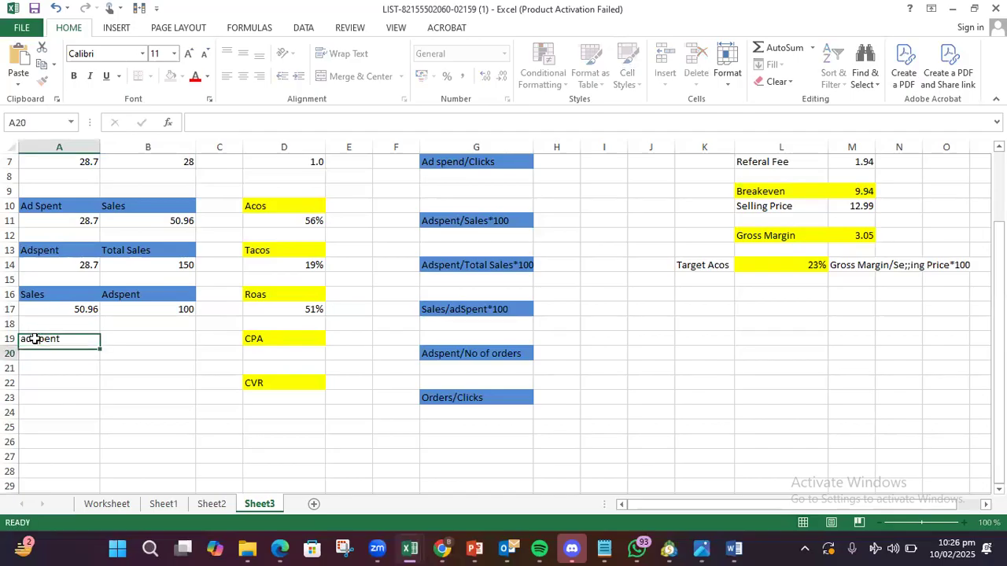
pyautogui.write('50.7')
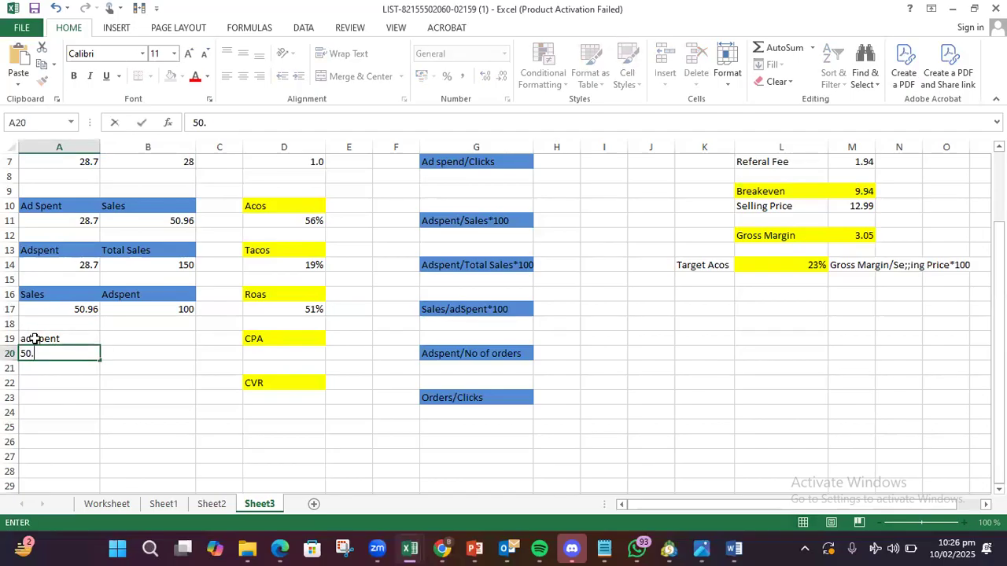
pyautogui.press('Return')
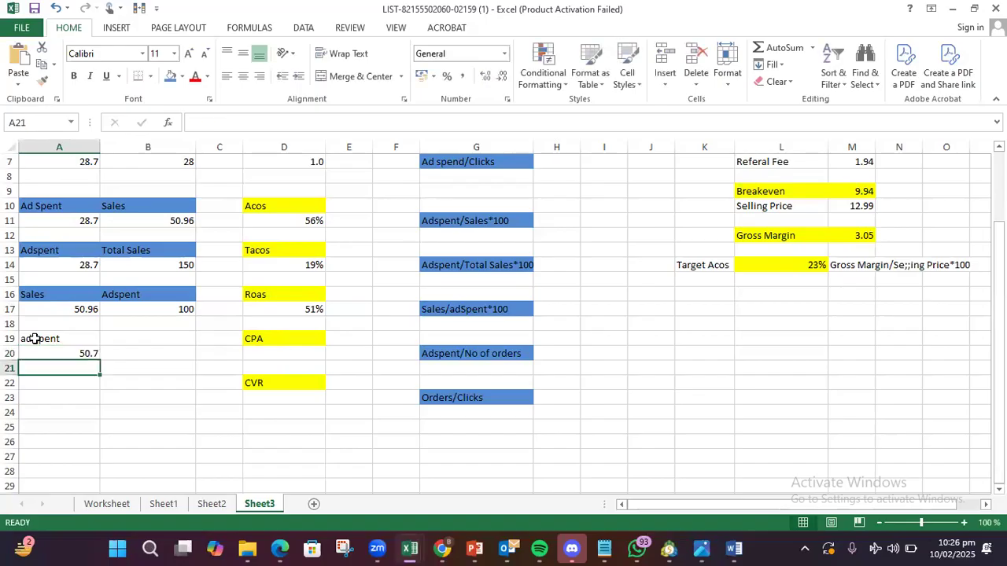
# Add the 'orders' header in B19 and check the campaign's order count in Amazon Ads
pyautogui.click(127, 334)
pyautogui.write('orders')
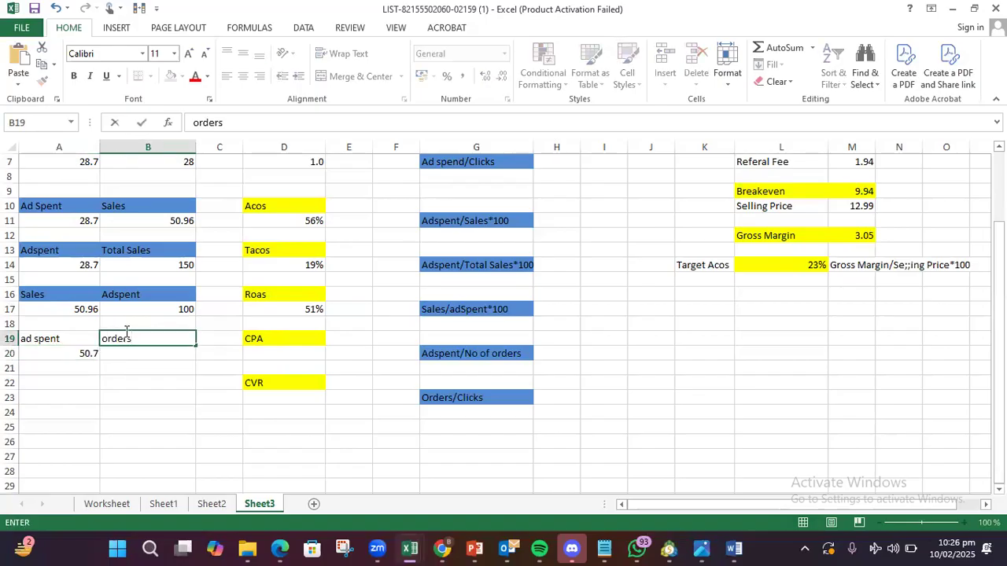
pyautogui.click(169, 355)
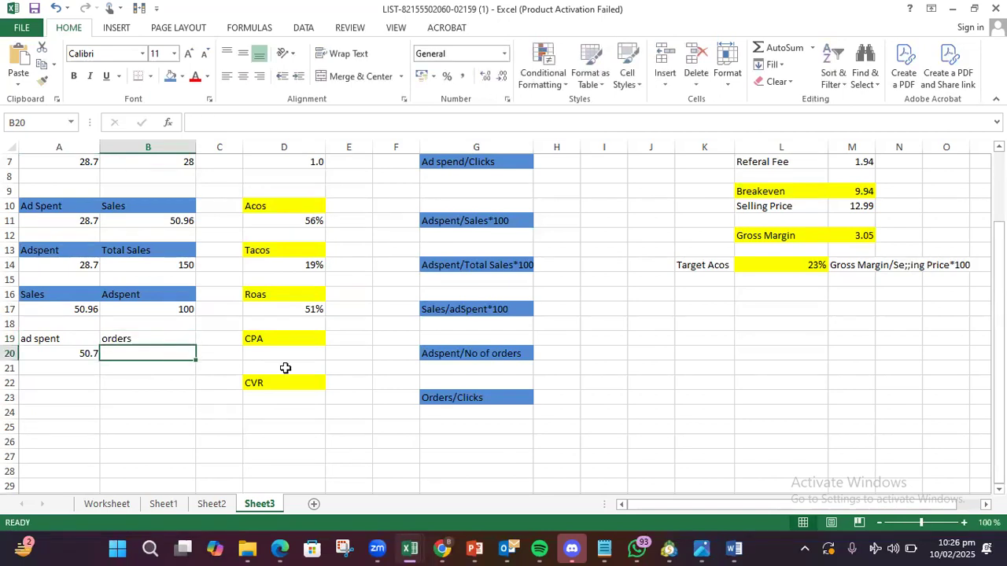
pyautogui.click(441, 548)
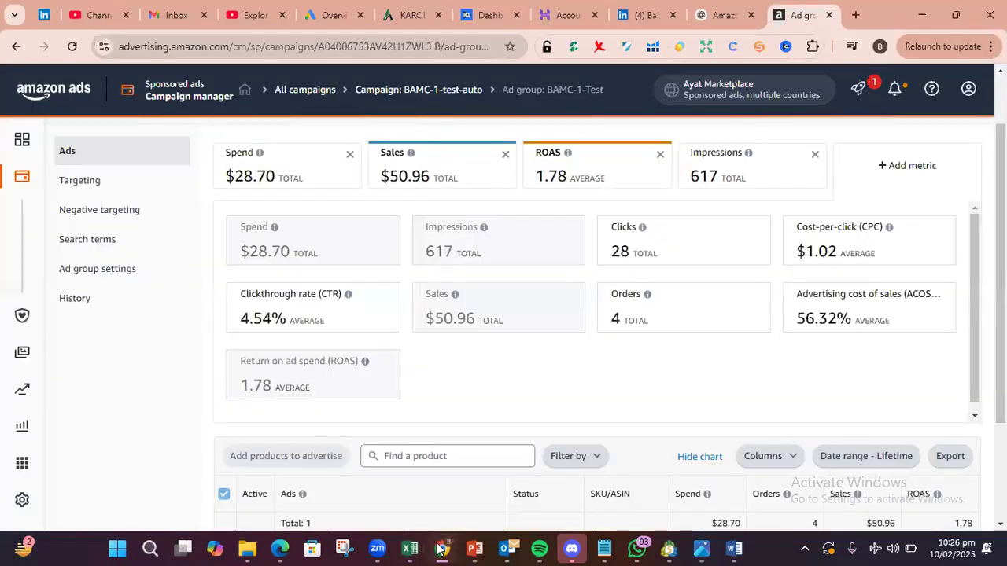
pyautogui.click(442, 549)
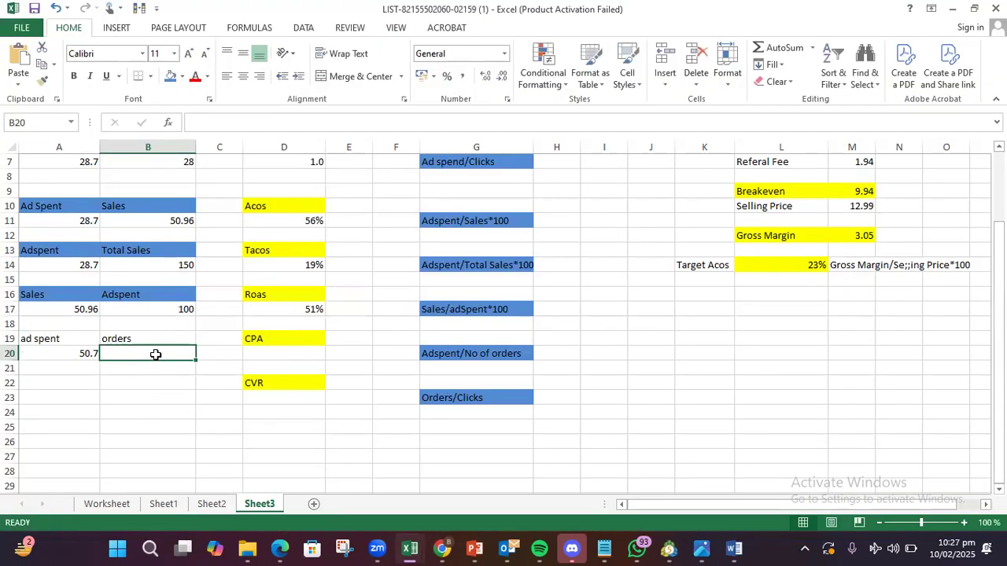
# Enter 4 orders in B20 and the CPA formula =A20/B20 in D20
pyautogui.write('4')
pyautogui.hotkey('ctrl', 'Return')
pyautogui.click(257, 354)
pyautogui.write('=')
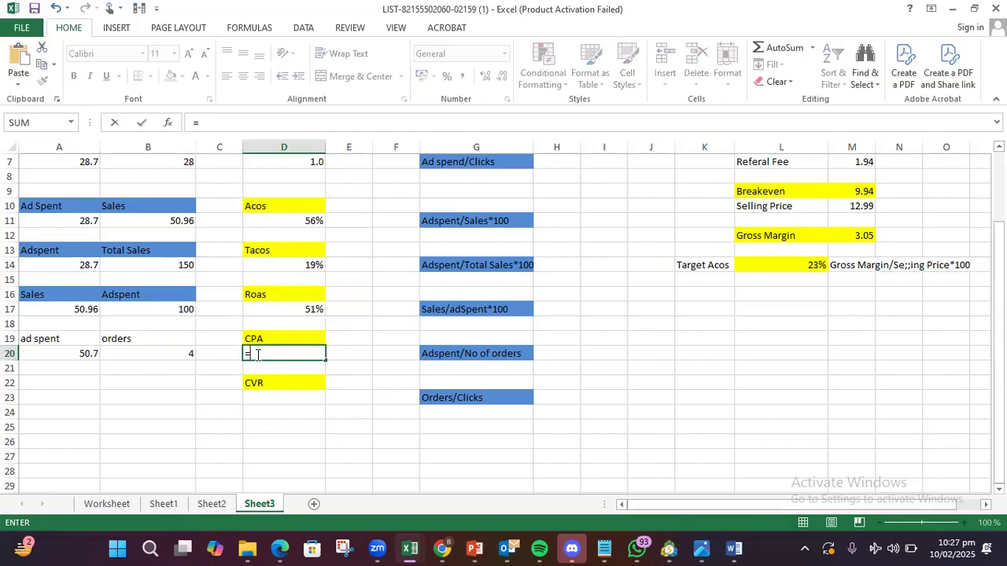
pyautogui.write('a20/')
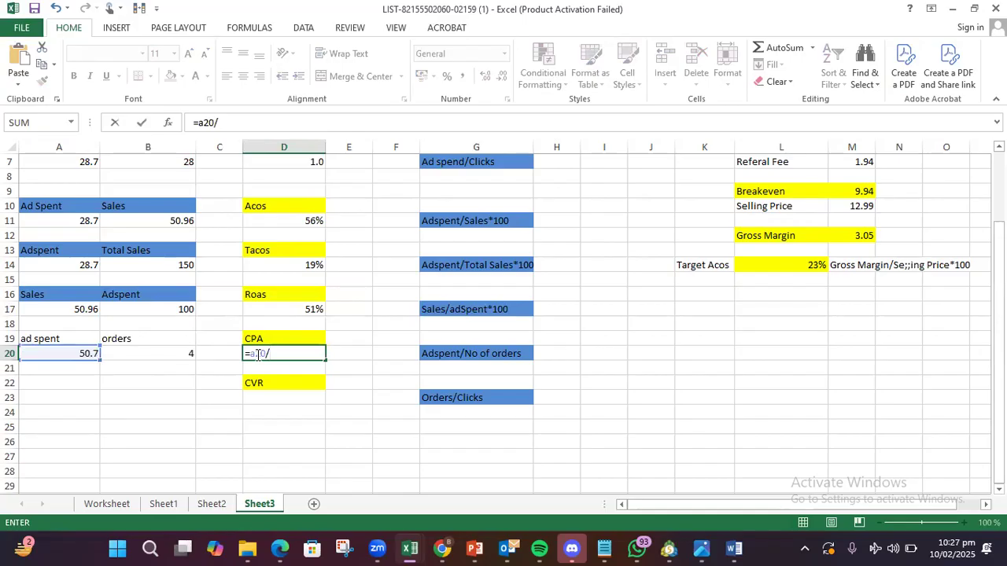
pyautogui.write('bg20')
pyautogui.press('BackSpace')
pyautogui.press('BackSpace')
pyautogui.press('BackSpace')
pyautogui.write('20')
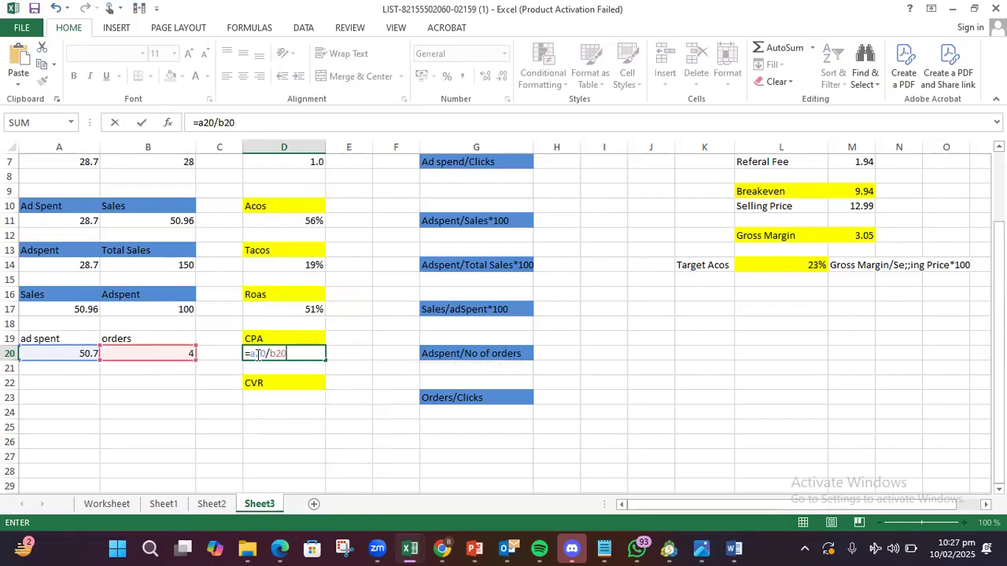
pyautogui.press('Return')
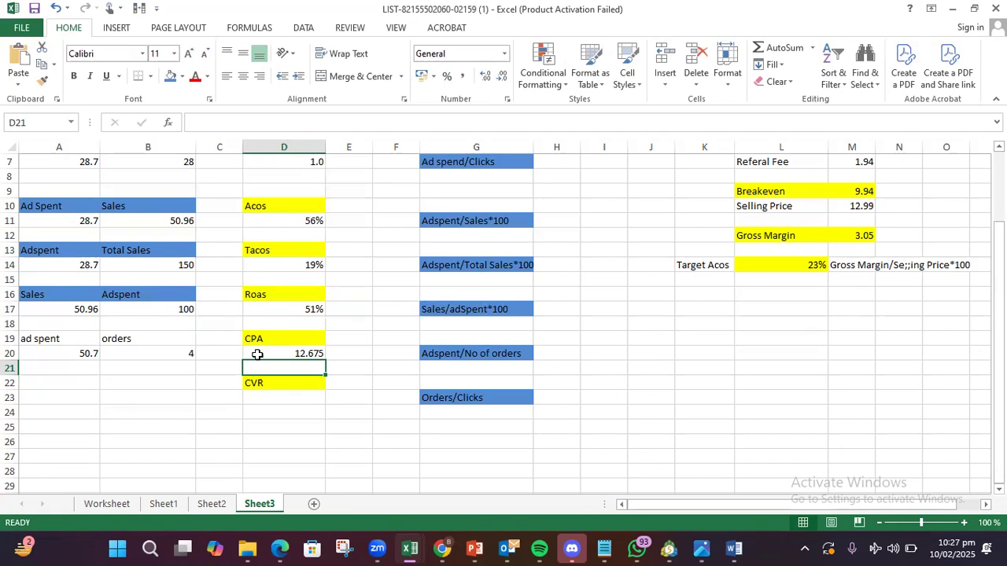
# Round the CPA result to one decimal place, showing 12.7
pyautogui.click(257, 355)
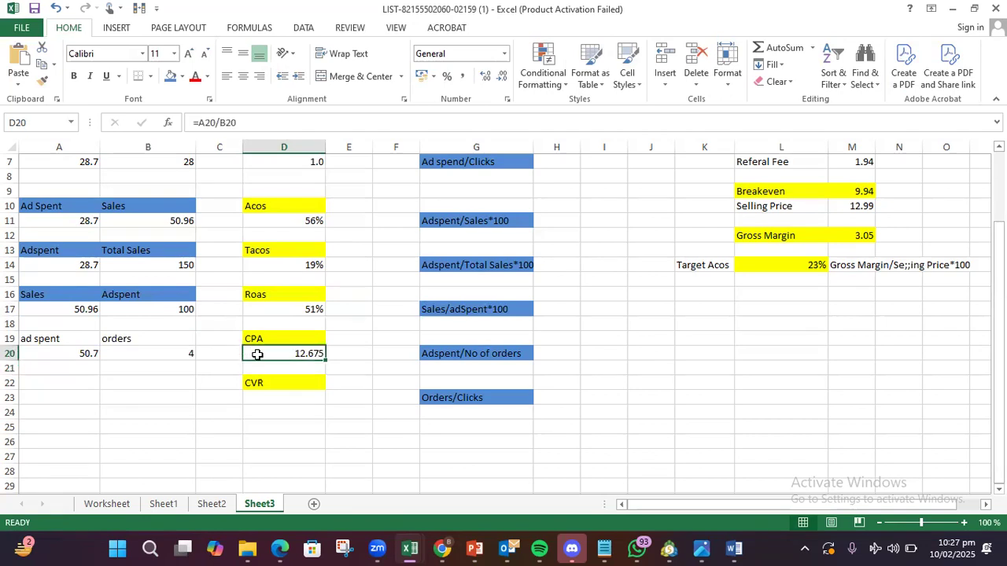
pyautogui.click(484, 82)
pyautogui.click(496, 81)
pyautogui.click(496, 82)
pyautogui.click(496, 82)
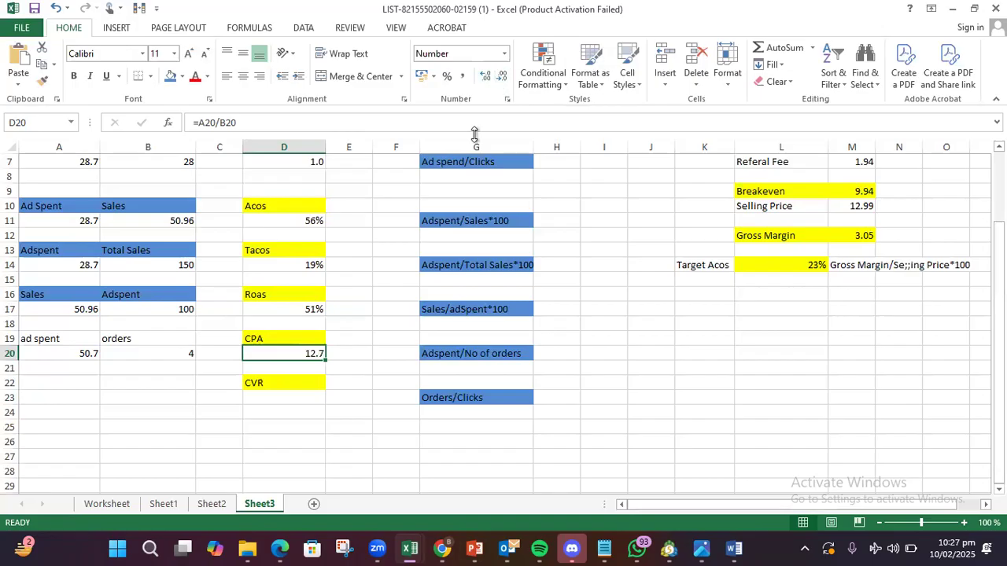
# Shade the ad spent and orders headers in A19:B19 blue
pyautogui.moveTo(77, 339); pyautogui.dragTo(124, 338)
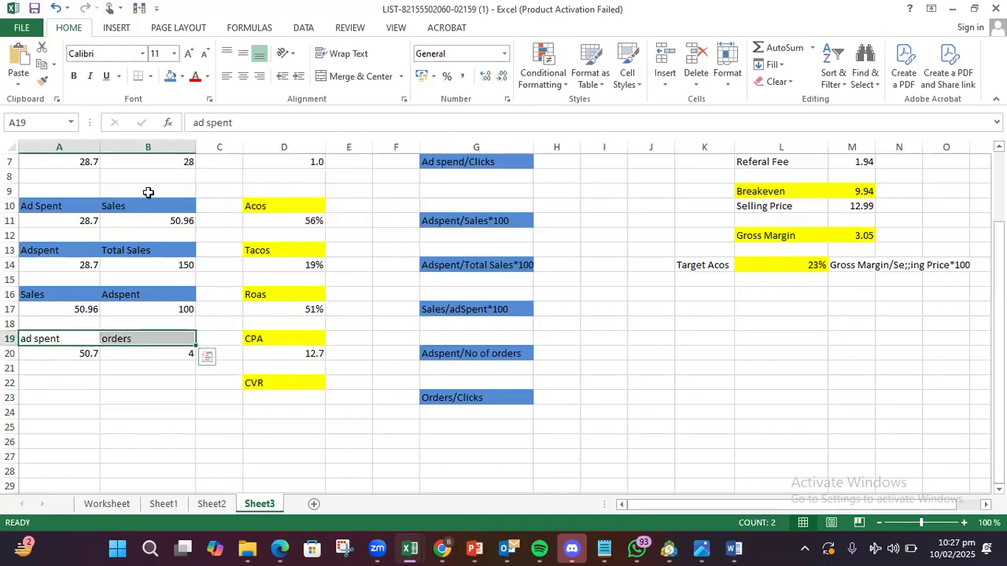
pyautogui.click(171, 76)
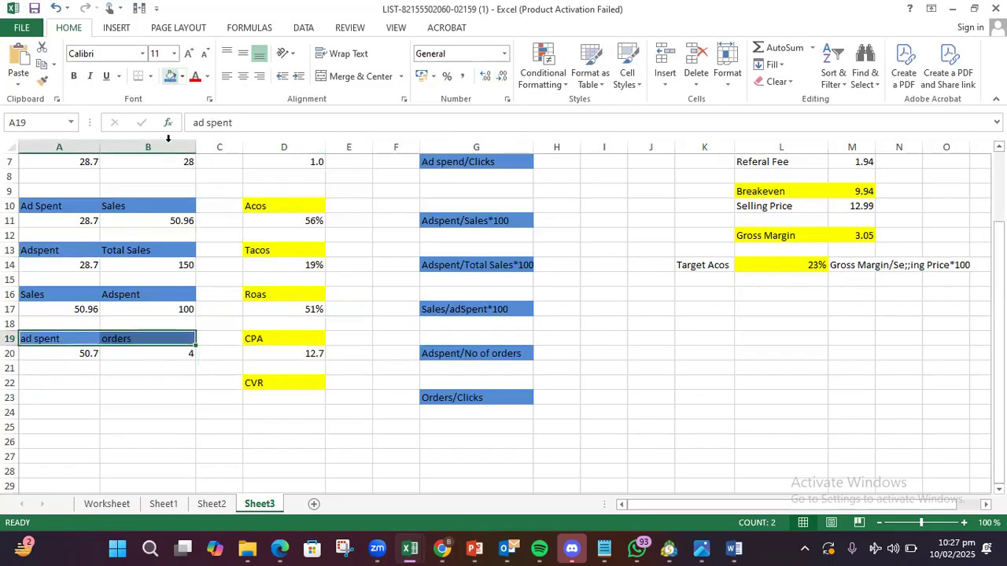
pyautogui.click(290, 353)
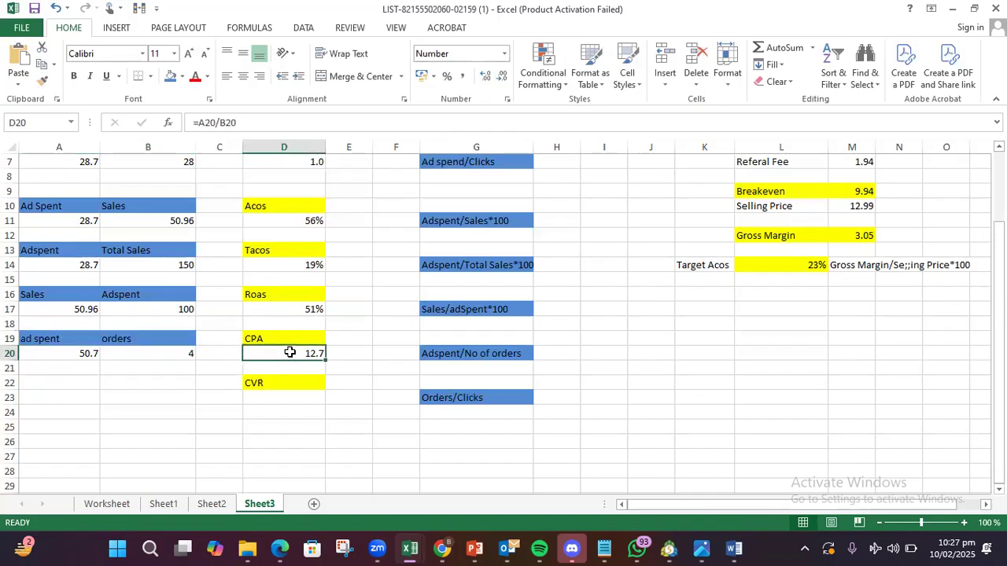
pyautogui.scroll(-1, 290, 353)
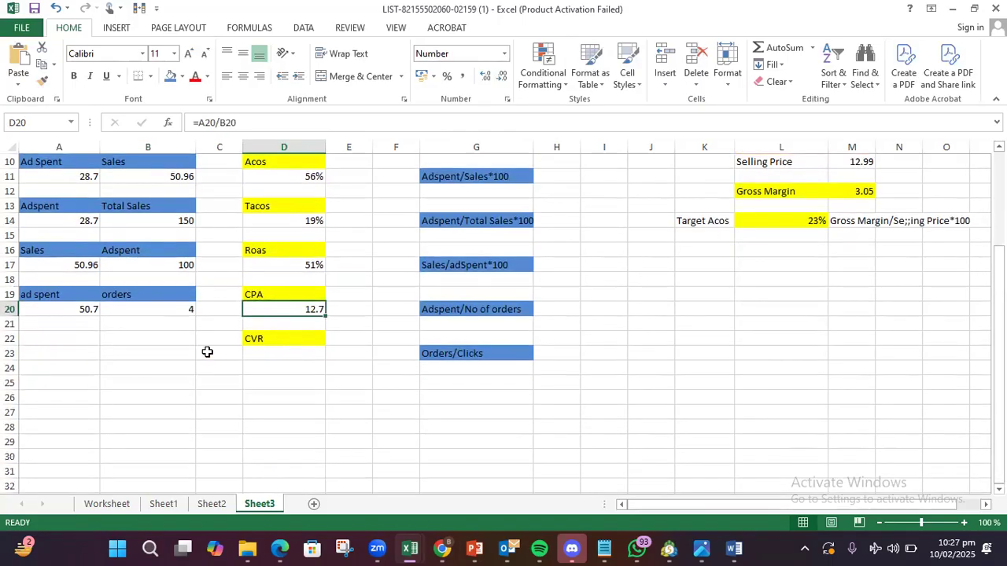
# Enter the clicks header in A23 with 28 below it
pyautogui.click(81, 354)
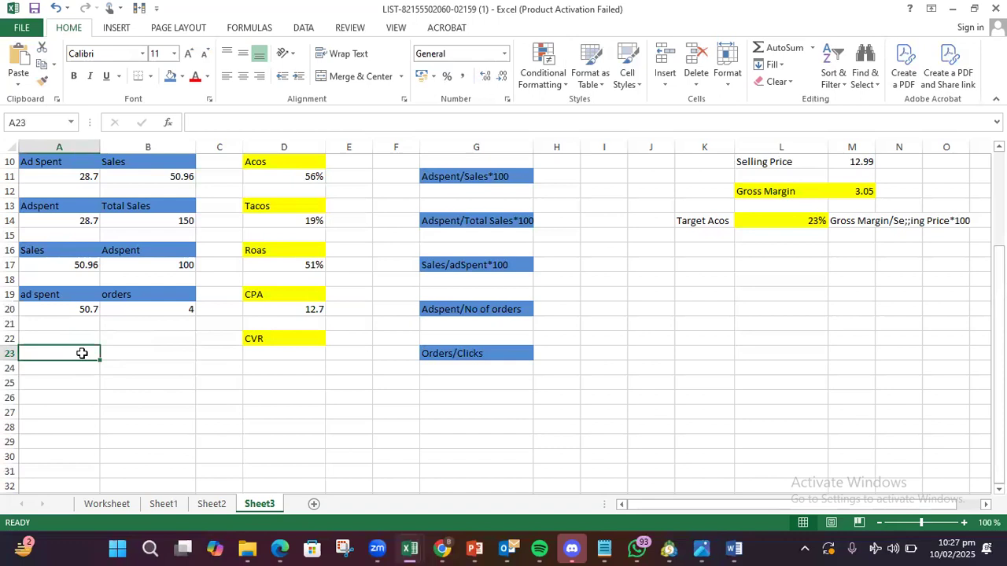
pyautogui.write('cli')
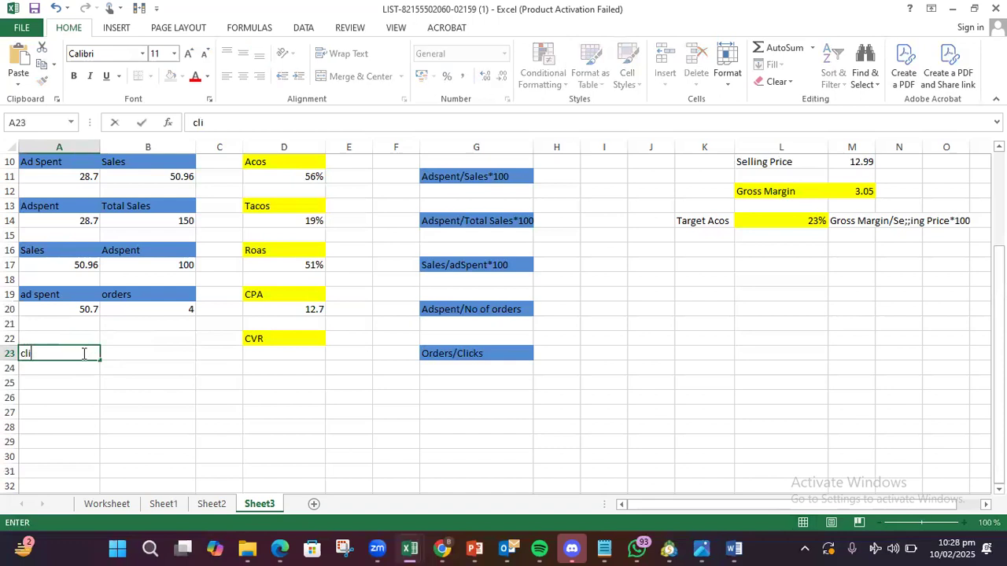
pyautogui.write('cks')
pyautogui.press('Return')
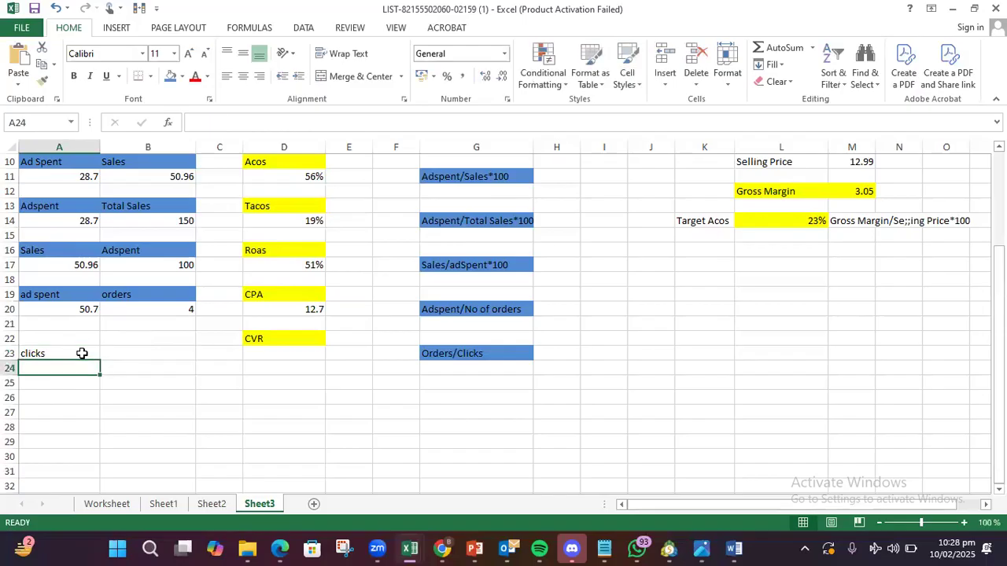
pyautogui.scroll(3, 82, 354)
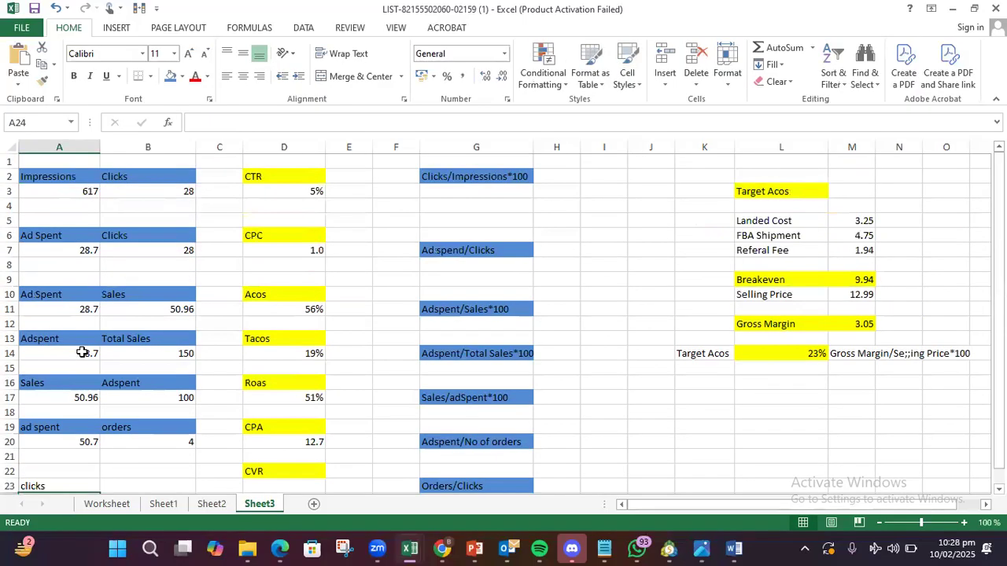
pyautogui.scroll(-2, 81, 354)
pyautogui.write('28')
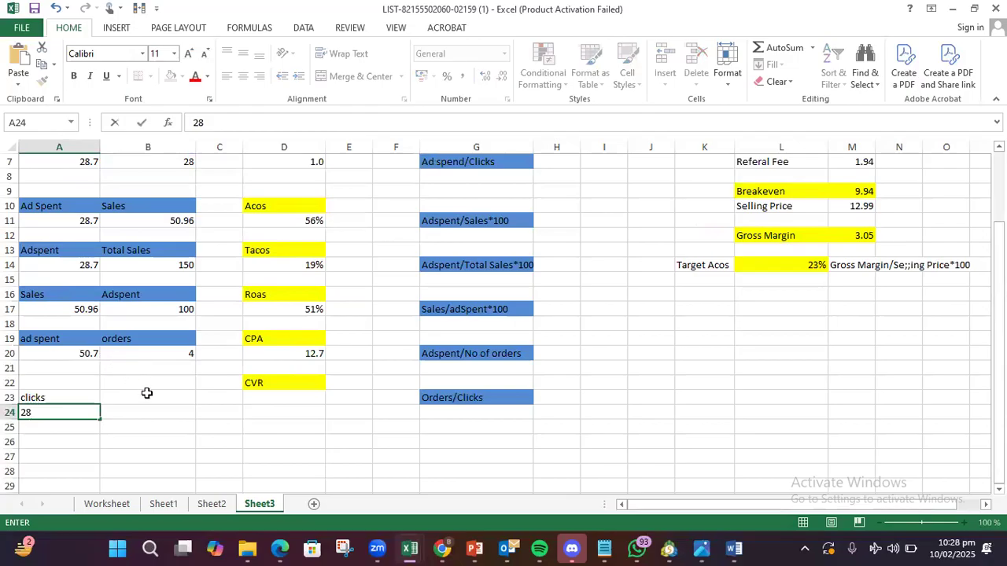
pyautogui.click(147, 397)
# Add the orders header in B23, fixing the 'ordes' typo, with 4 below
pyautogui.write('ordes')
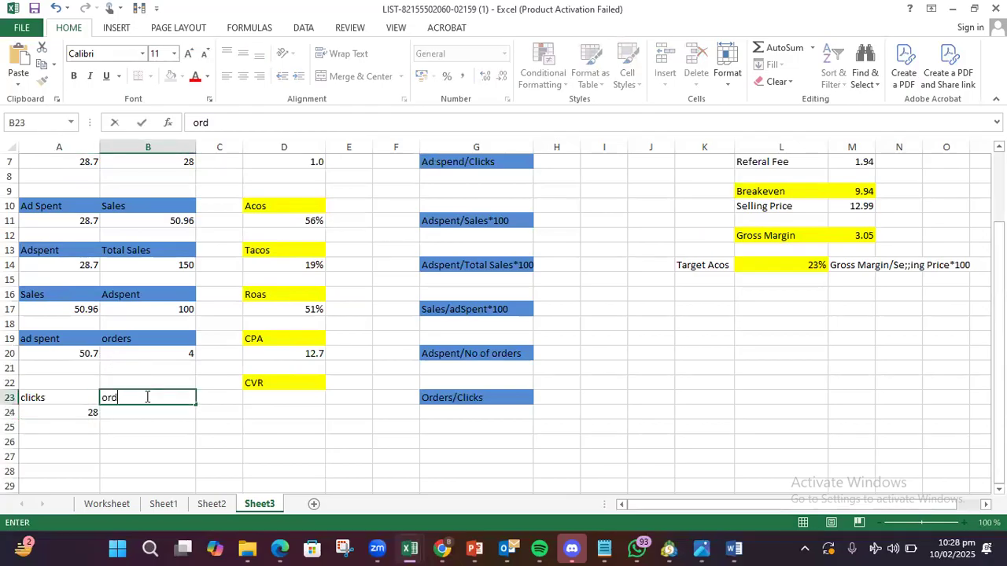
pyautogui.press('Left')
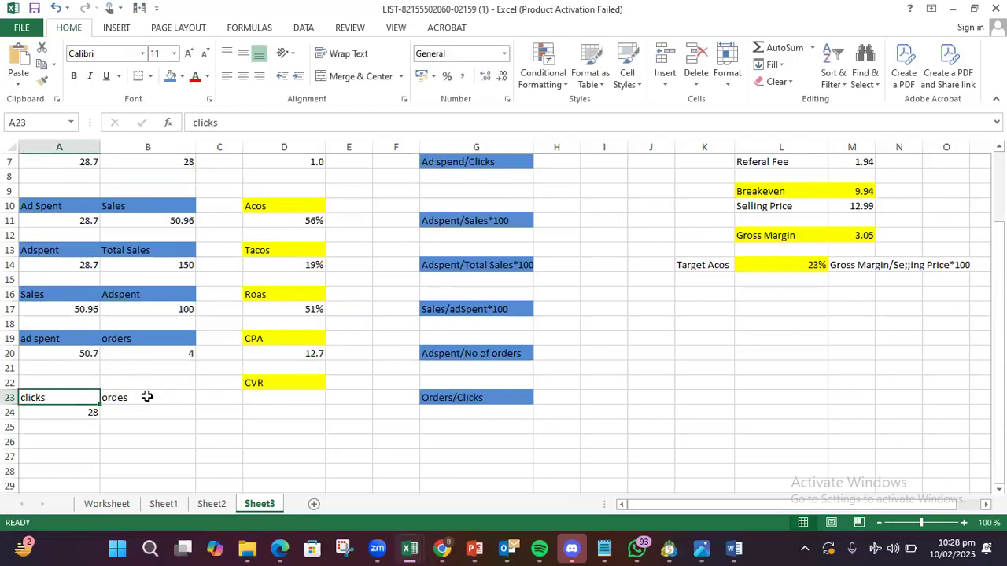
pyautogui.scroll(2, 147, 396)
pyautogui.click(147, 396)
pyautogui.scroll(-2, 147, 397)
pyautogui.click(161, 399)
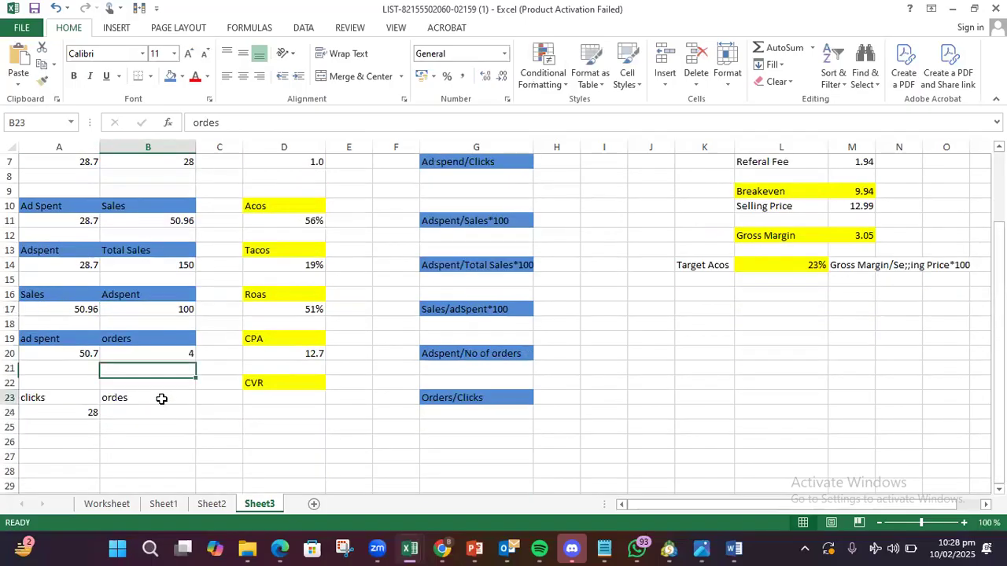
pyautogui.write('orders')
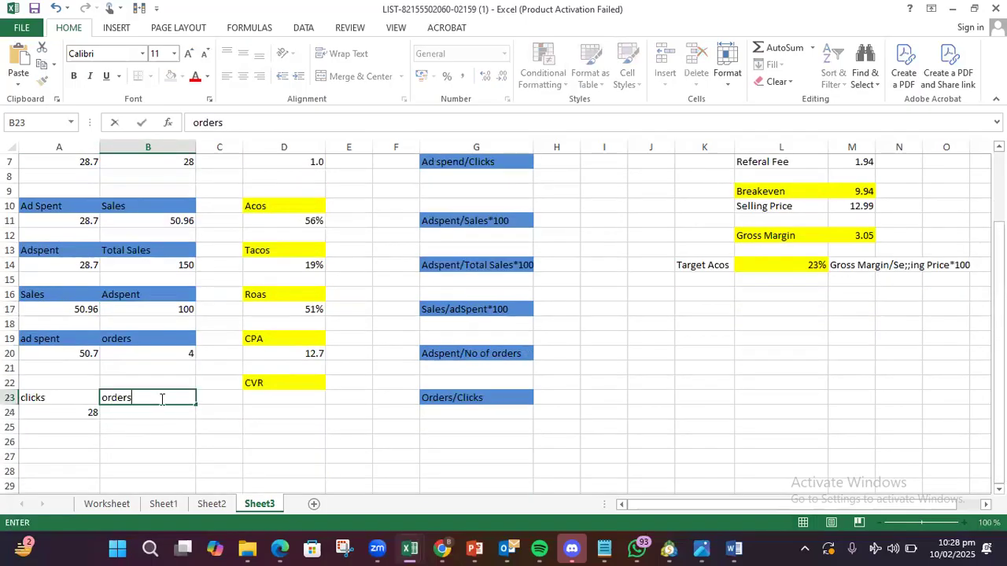
pyautogui.press('Return')
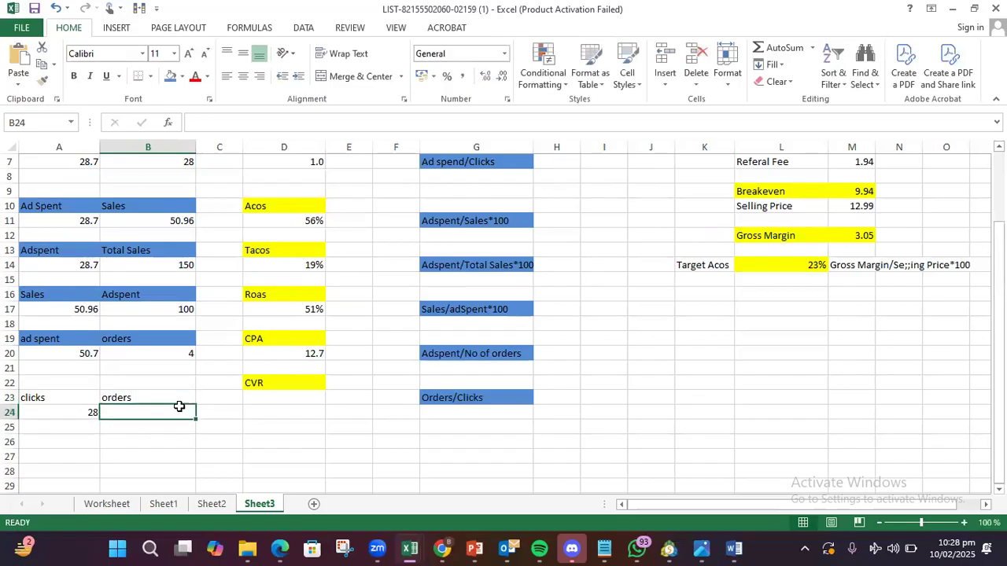
pyautogui.write('4')
pyautogui.click(110, 443)
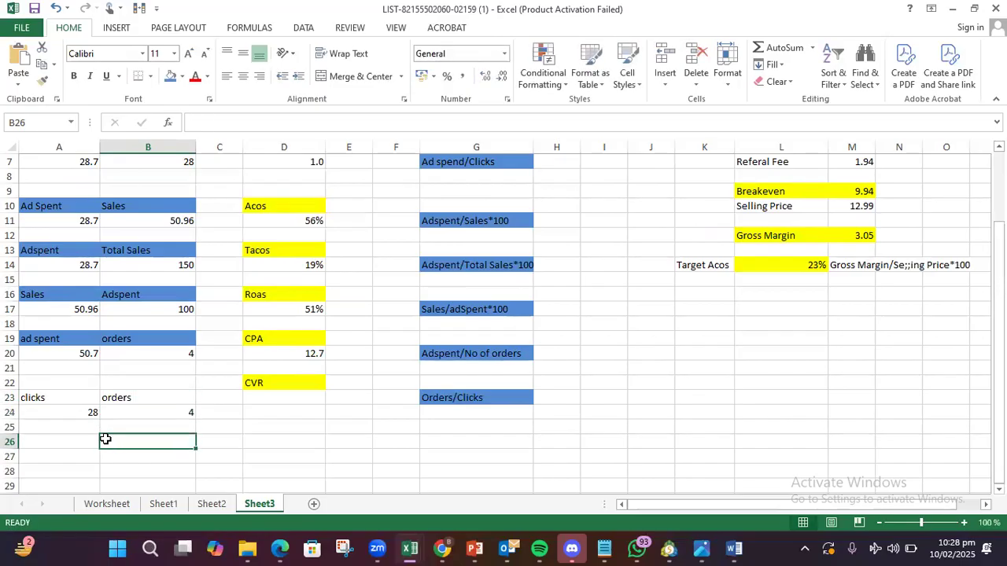
# Shade the clicks and orders headers in A23:B23 blue
pyautogui.click(42, 399)
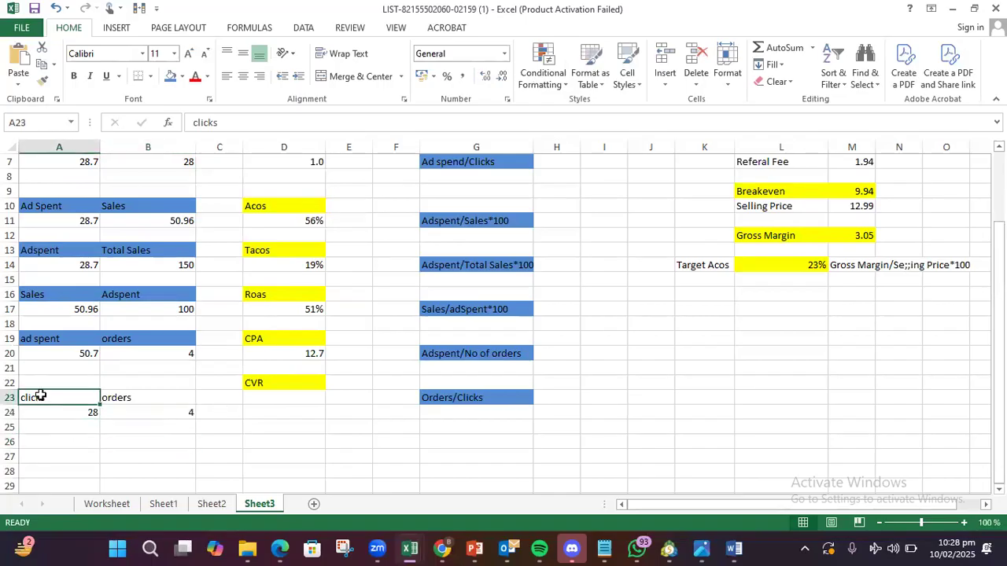
pyautogui.moveTo(63, 396); pyautogui.dragTo(108, 396)
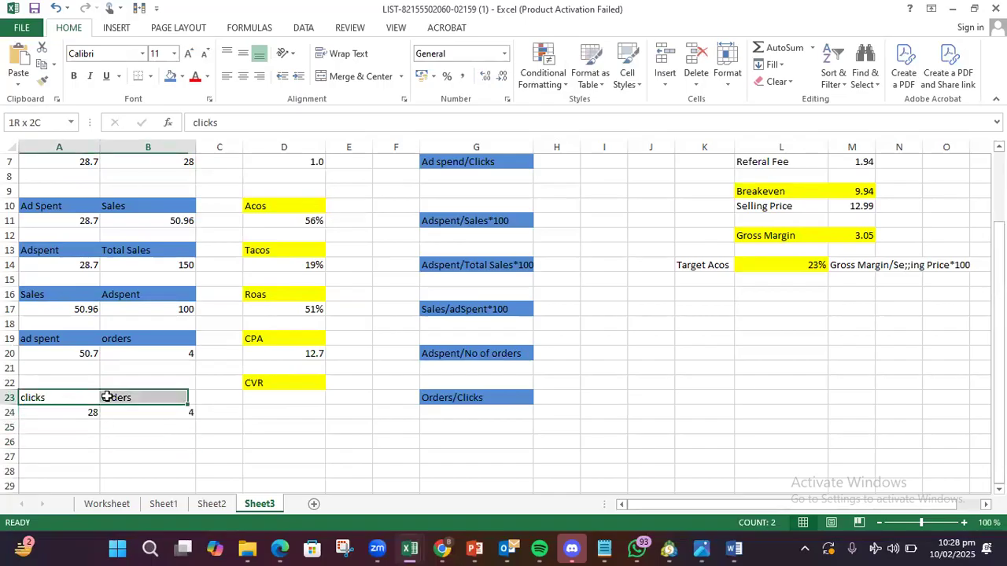
pyautogui.click(170, 76)
pyautogui.click(296, 410)
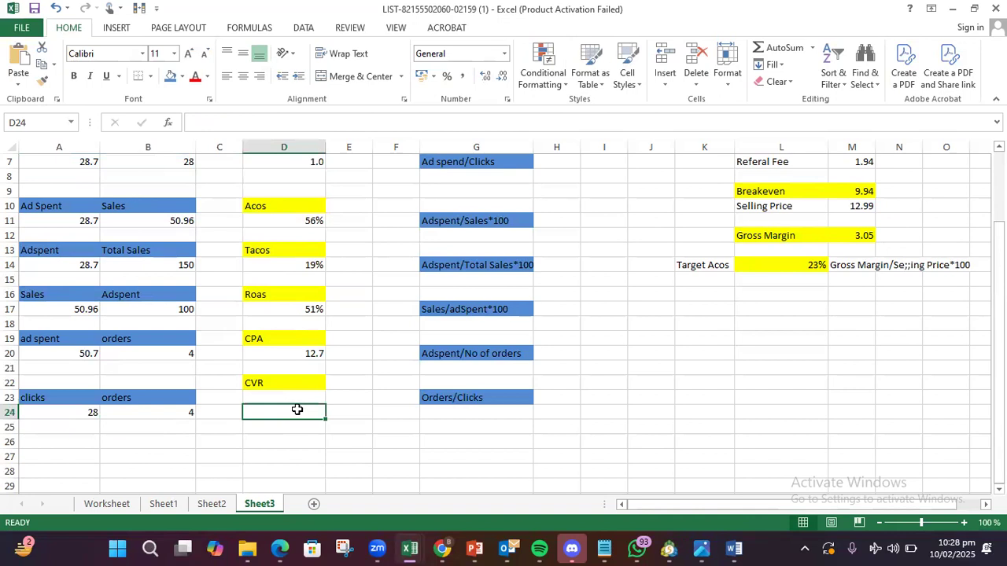
# Enter =B24/A24 in D24 and format the CVR as a percentage, 14%
pyautogui.write('=')
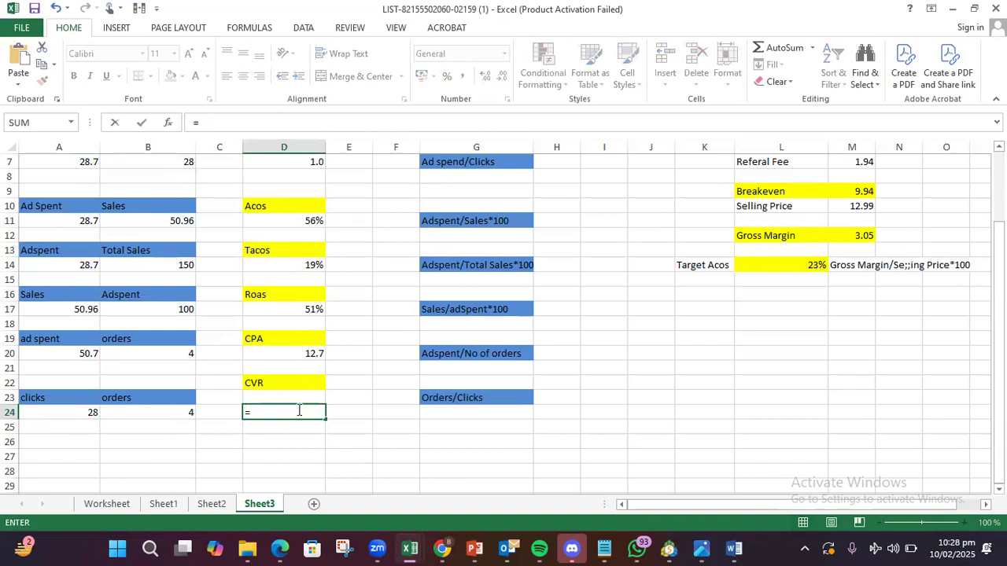
pyautogui.write('b24/')
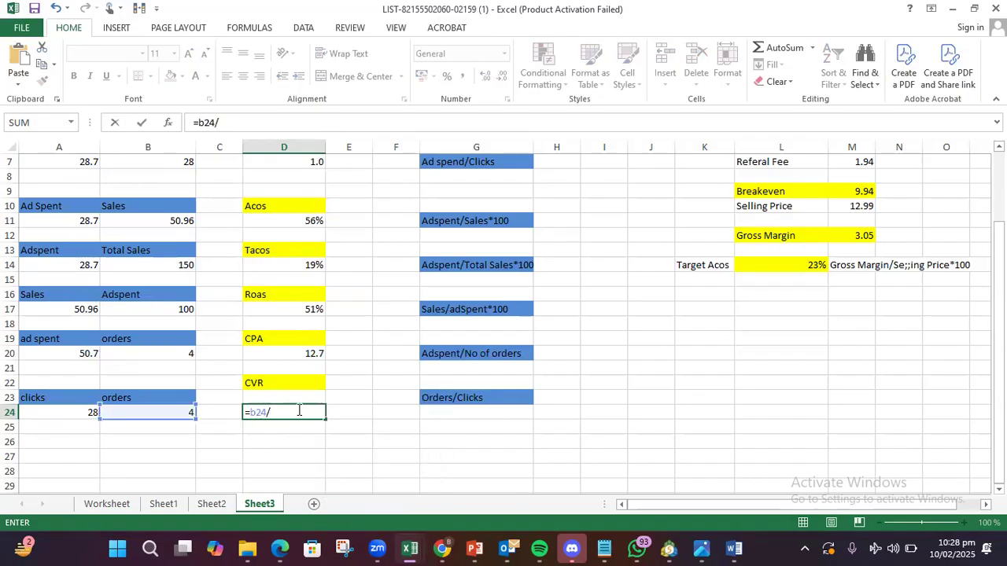
pyautogui.click(85, 409)
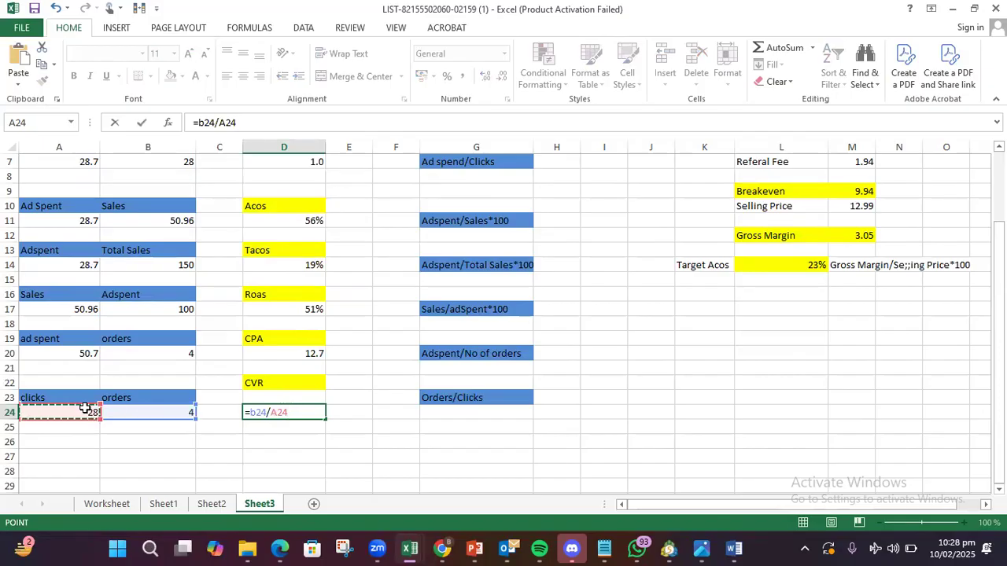
pyautogui.press('Return')
pyautogui.click(313, 413)
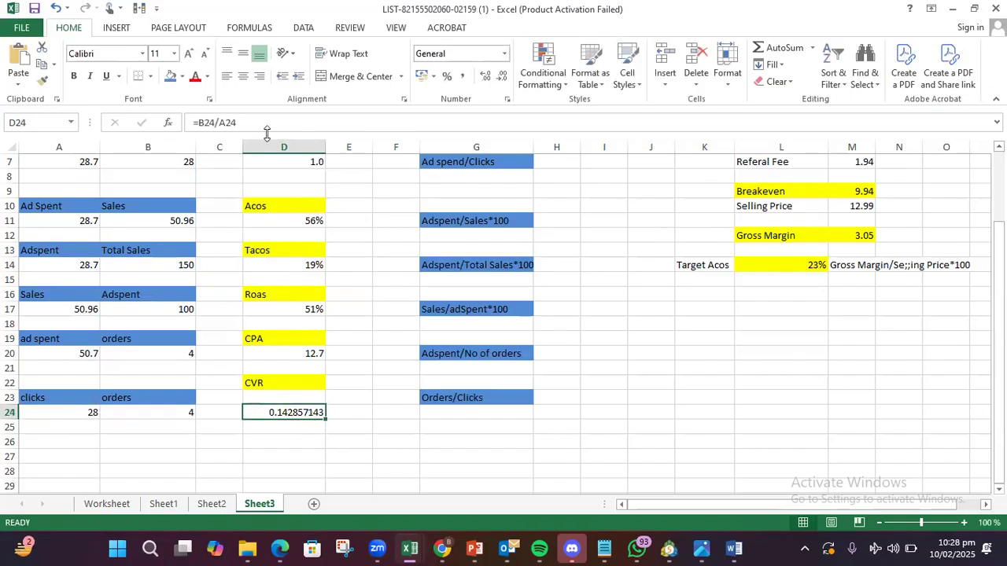
pyautogui.click(445, 78)
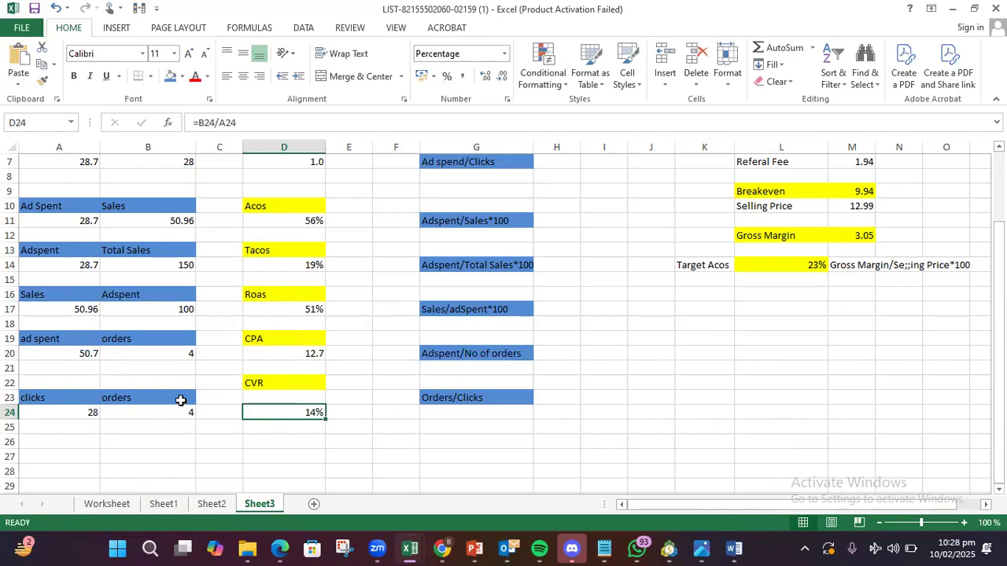
pyautogui.scroll(-1, 274, 393)
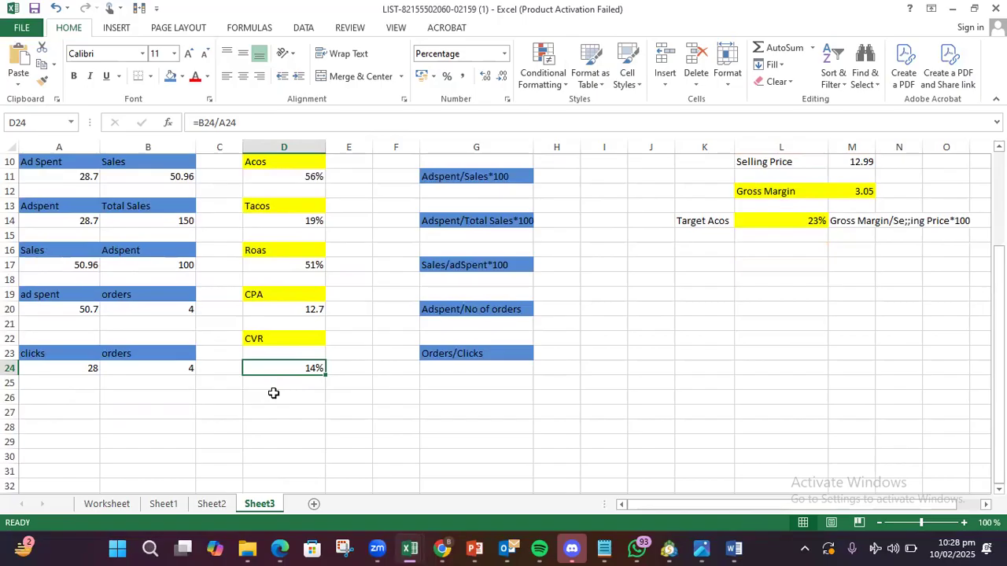
pyautogui.click(402, 384)
pyautogui.click(433, 388)
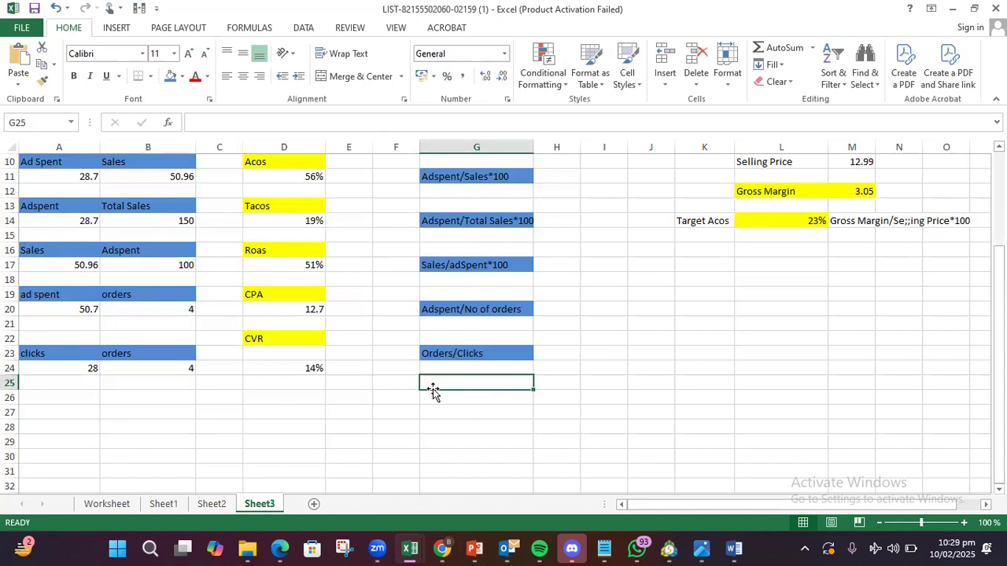
# Enter =1/D24 in G25 under Orders/Clicks so it shows 7
pyautogui.write('=')
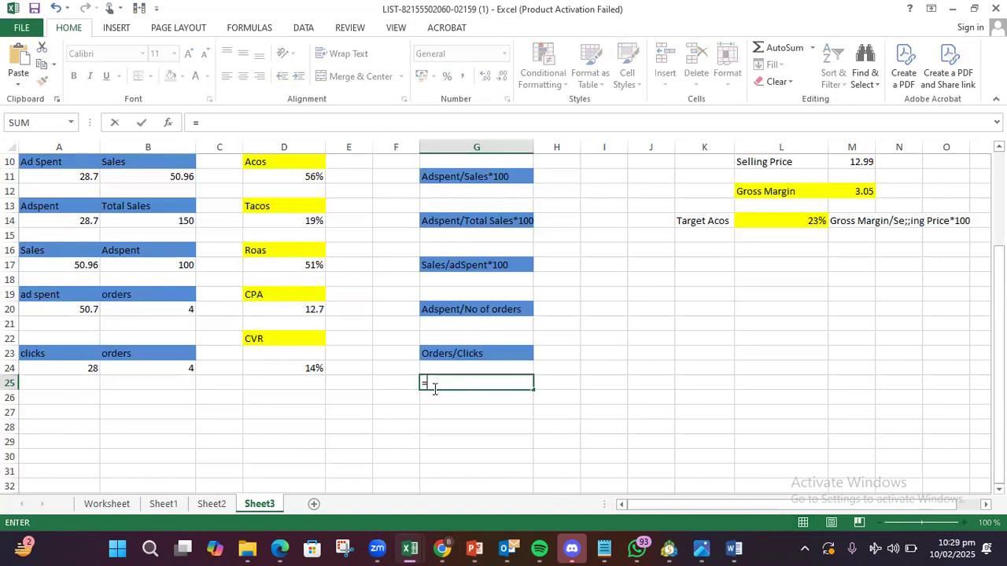
pyautogui.write('1/')
pyautogui.click(300, 368)
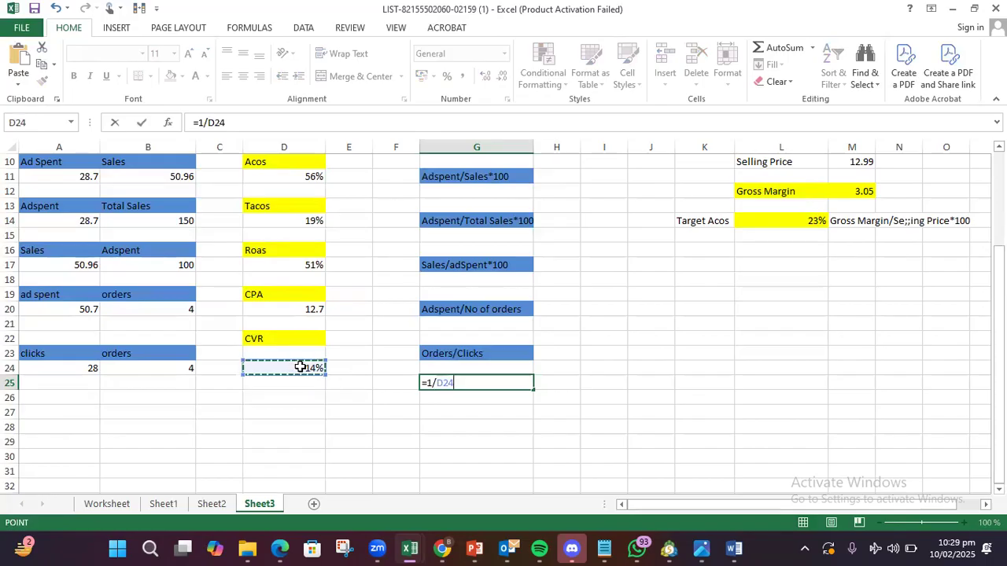
pyautogui.press('Return')
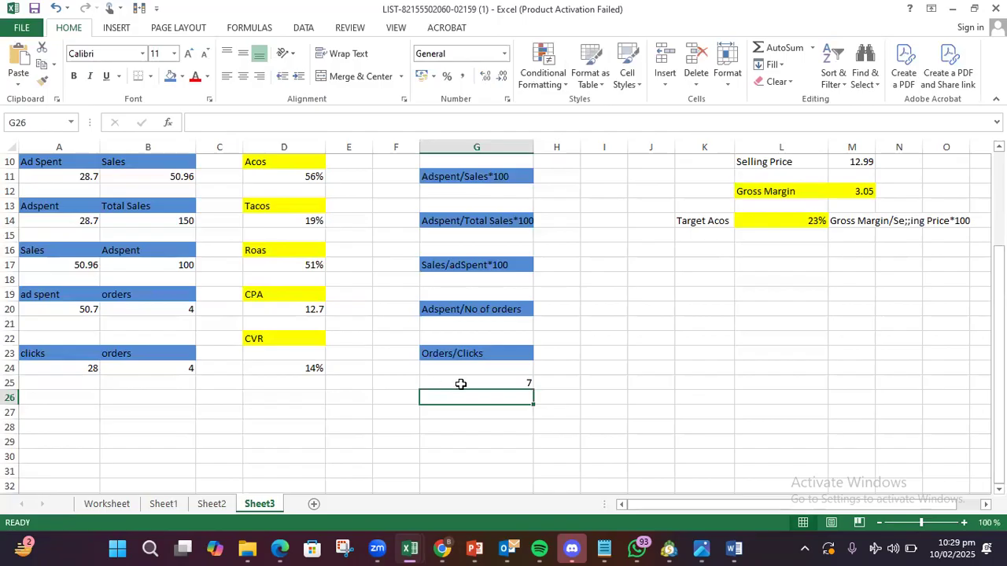
# Give the G25 result cell a yellow fill
pyautogui.click(461, 383)
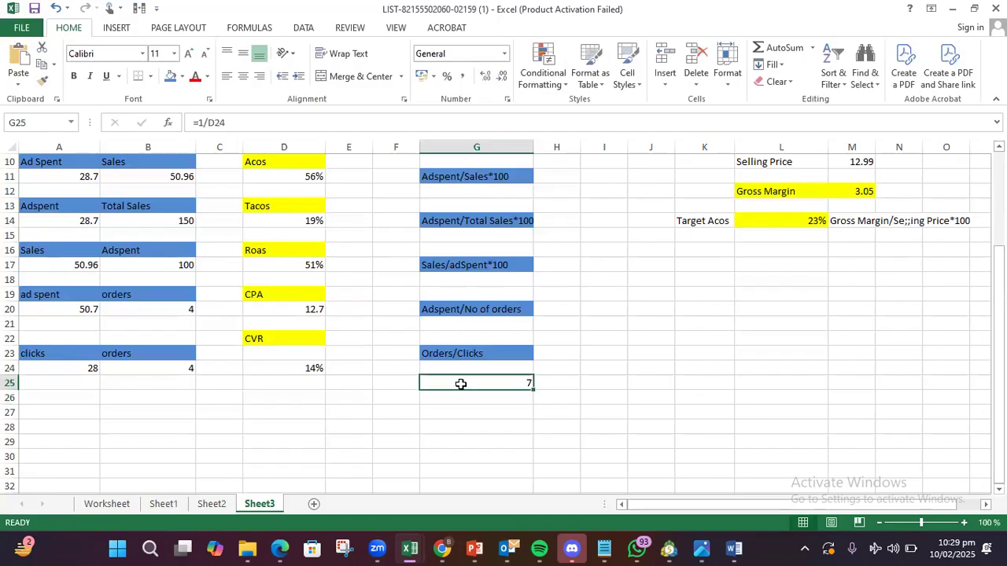
pyautogui.click(182, 76)
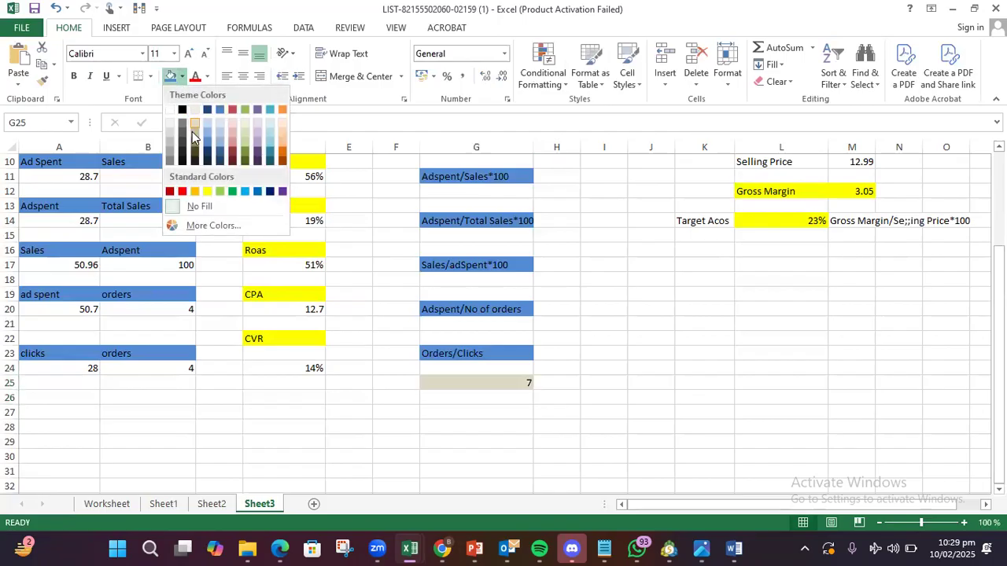
pyautogui.click(207, 191)
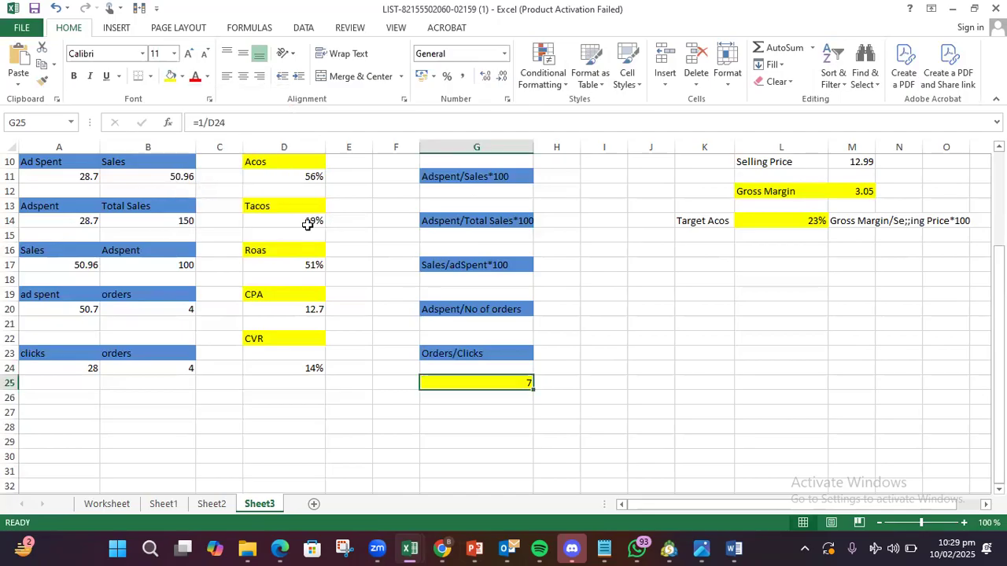
pyautogui.click(798, 360)
pyautogui.scroll(3, 798, 361)
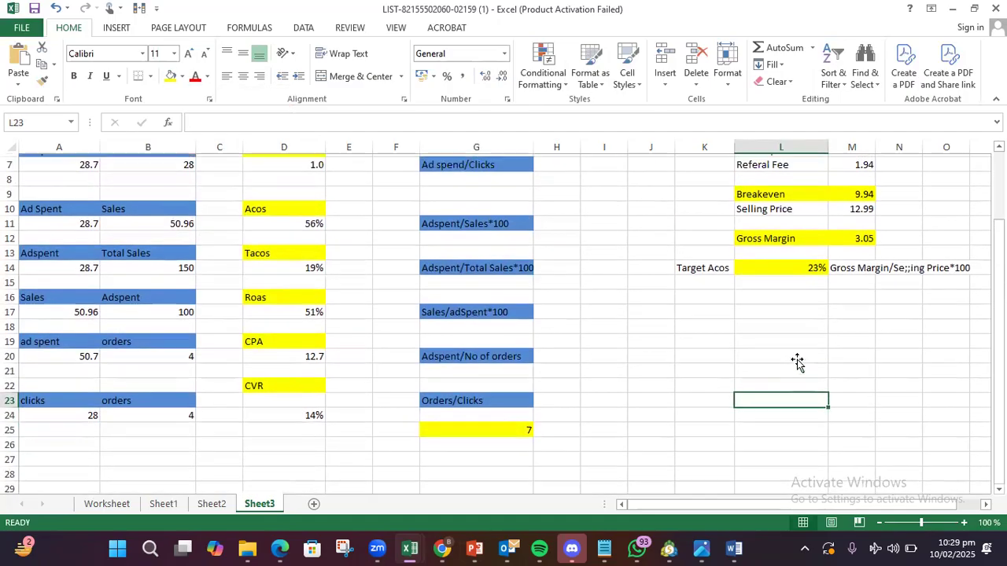
pyautogui.scroll(-2, 797, 363)
pyautogui.scroll(-1, 796, 365)
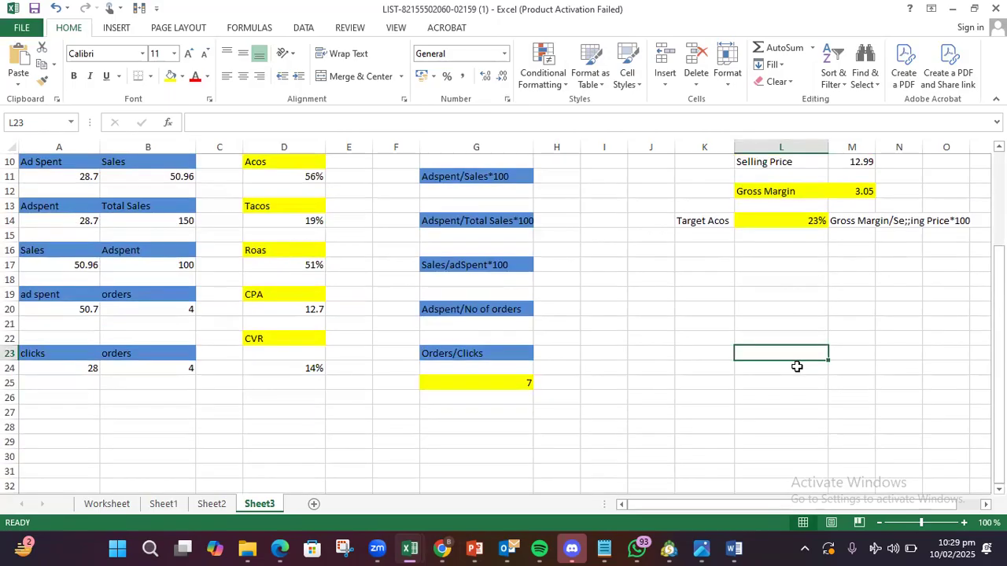
pyautogui.moveTo(452, 548)
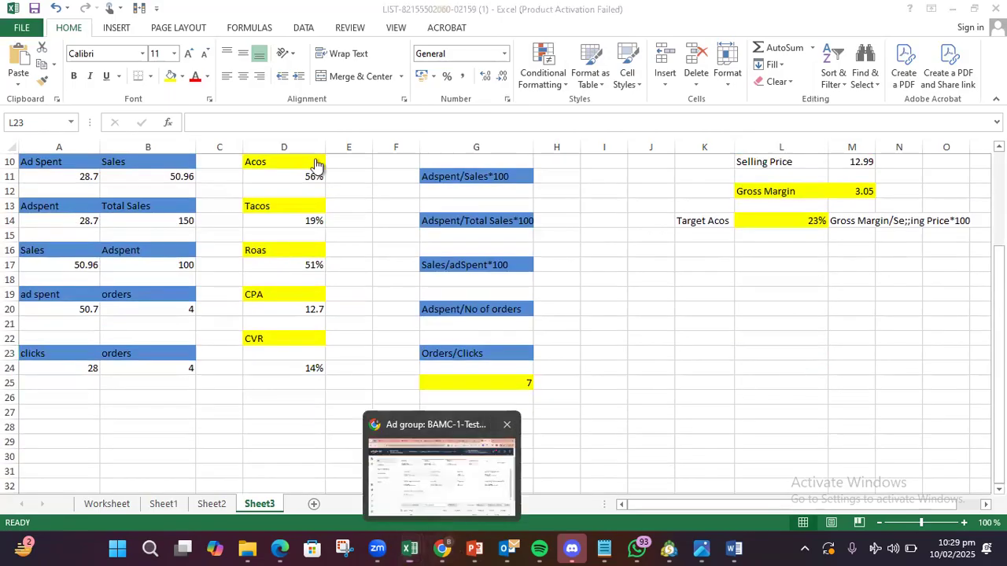
pyautogui.click(452, 548)
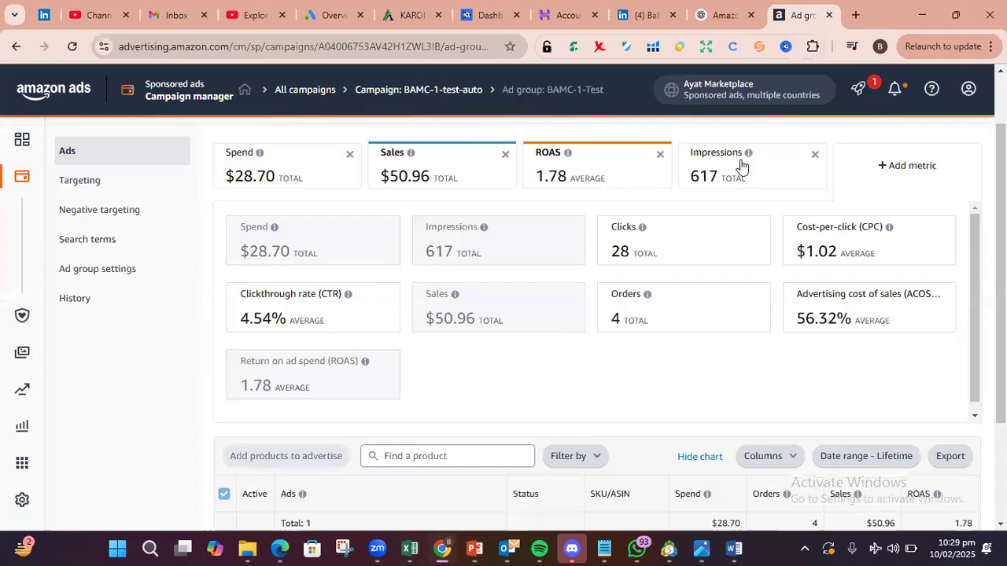
pyautogui.scroll(-3, 598, 322)
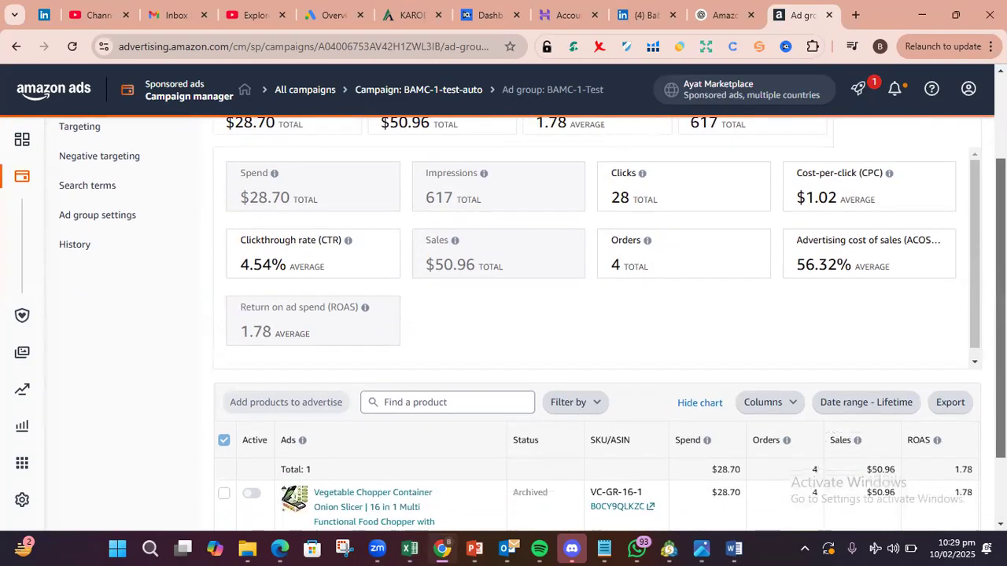
pyautogui.scroll(4, 597, 323)
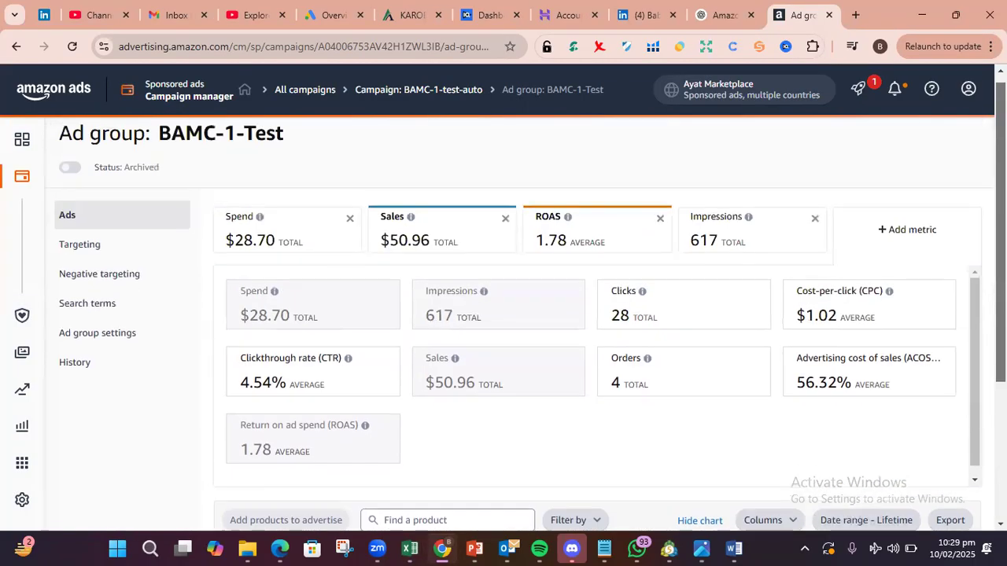
pyautogui.hotkey('alt', 'Tab')
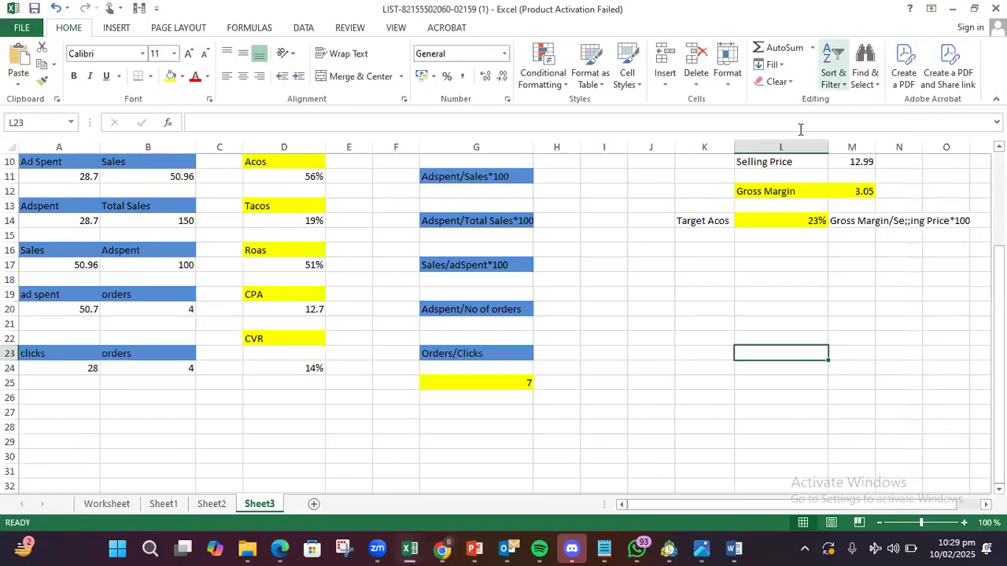
pyautogui.click(571, 294)
pyautogui.scroll(2, 574, 294)
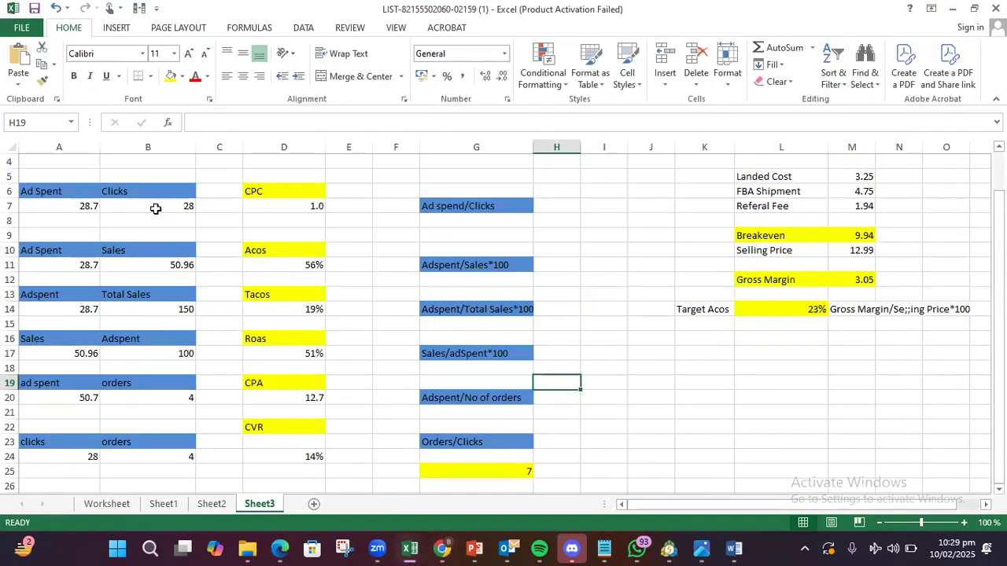
pyautogui.scroll(-1, 283, 205)
pyautogui.scroll(2, 282, 202)
pyautogui.scroll(-2, 333, 200)
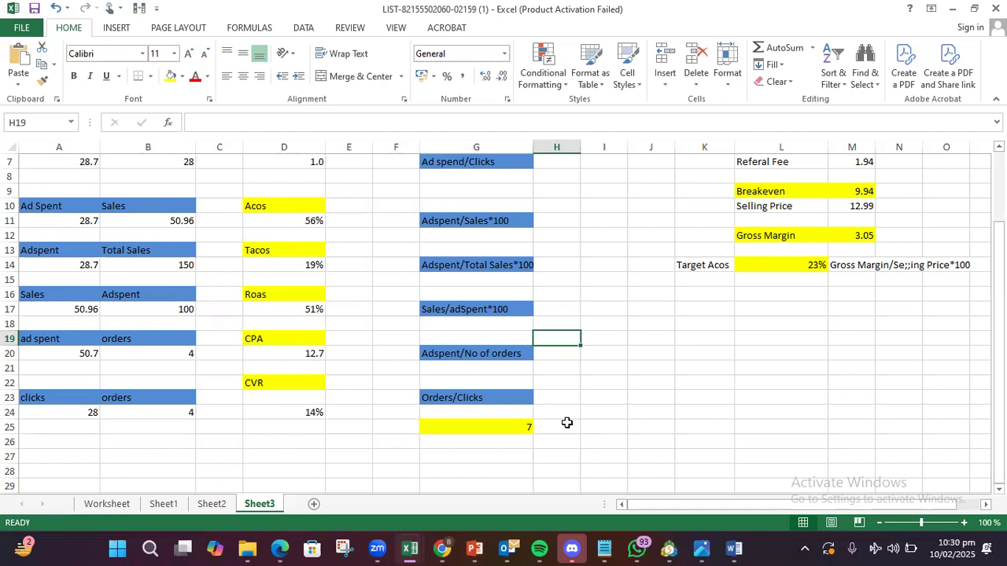
pyautogui.scroll(2, 578, 337)
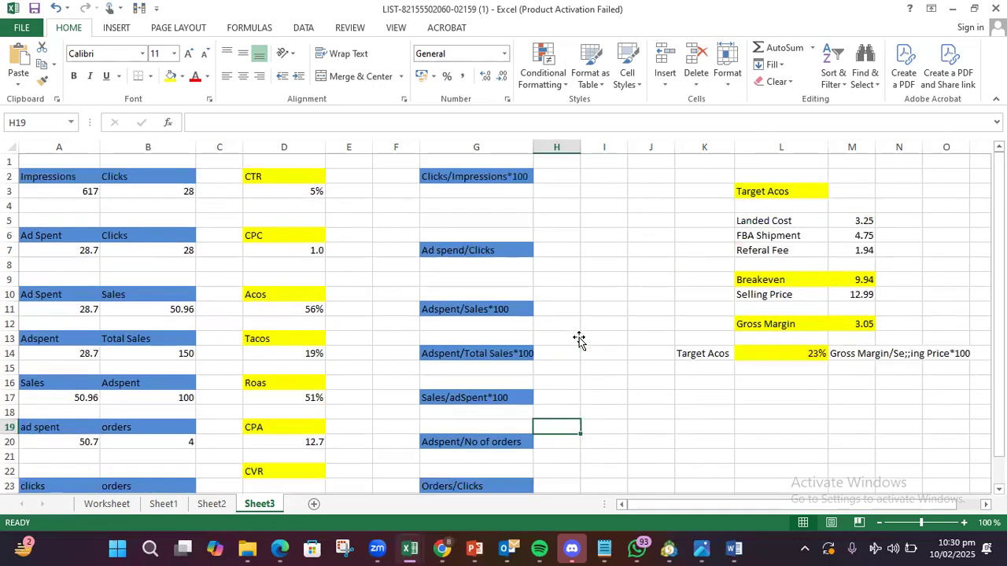
pyautogui.scroll(-3, 578, 337)
pyautogui.scroll(3, 578, 336)
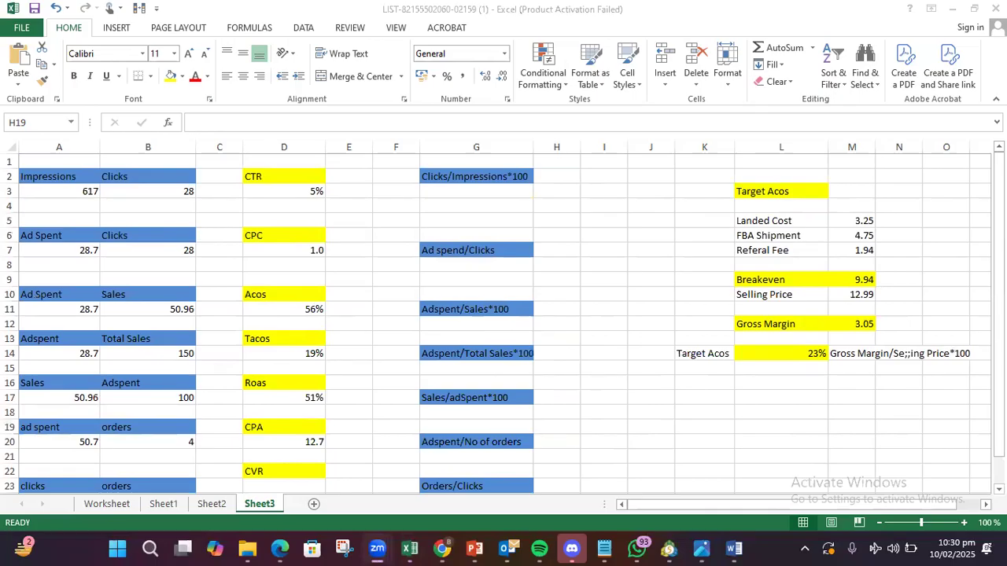
pyautogui.scroll(-8, 503, 315)
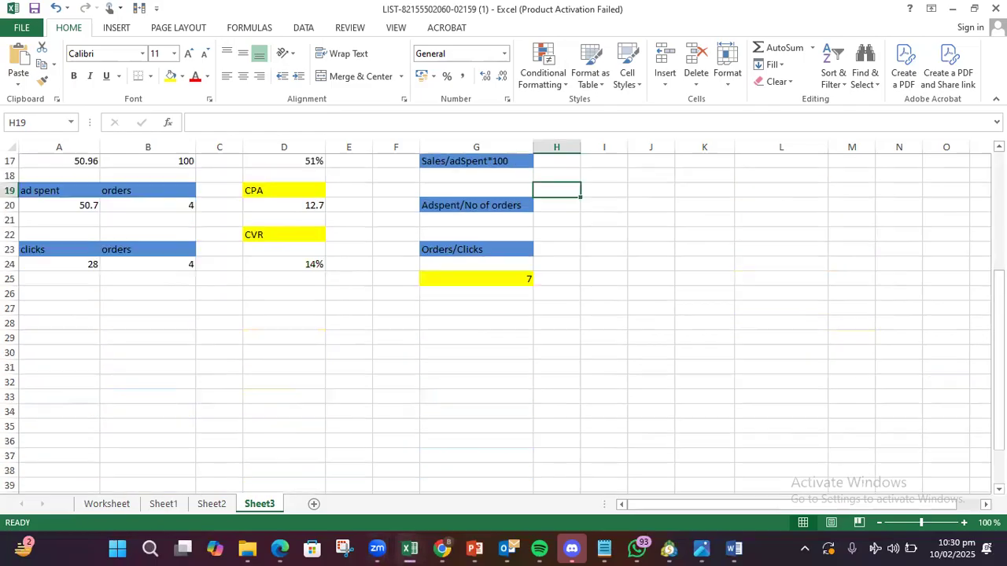
pyautogui.scroll(8, 503, 314)
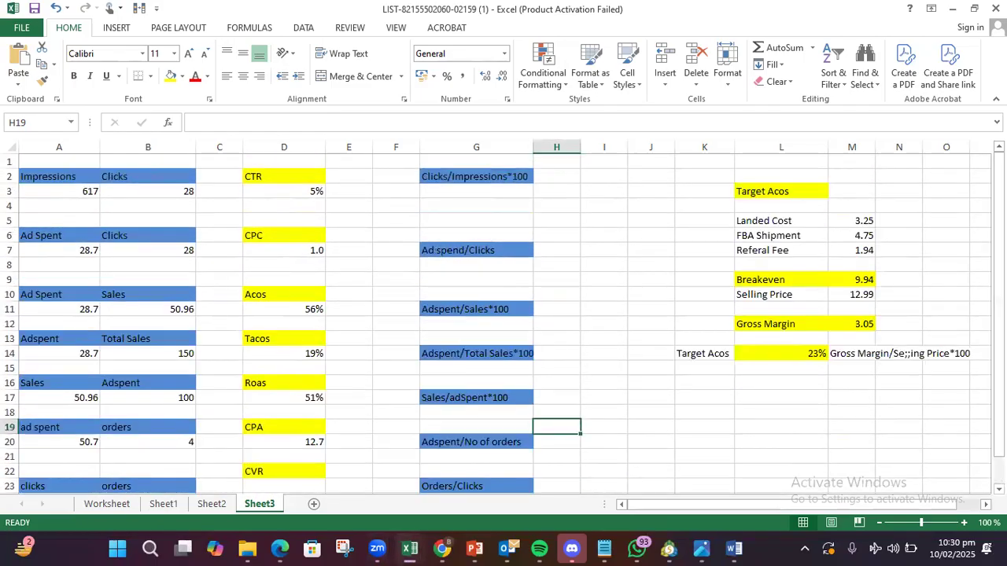
pyautogui.scroll(-1, 504, 323)
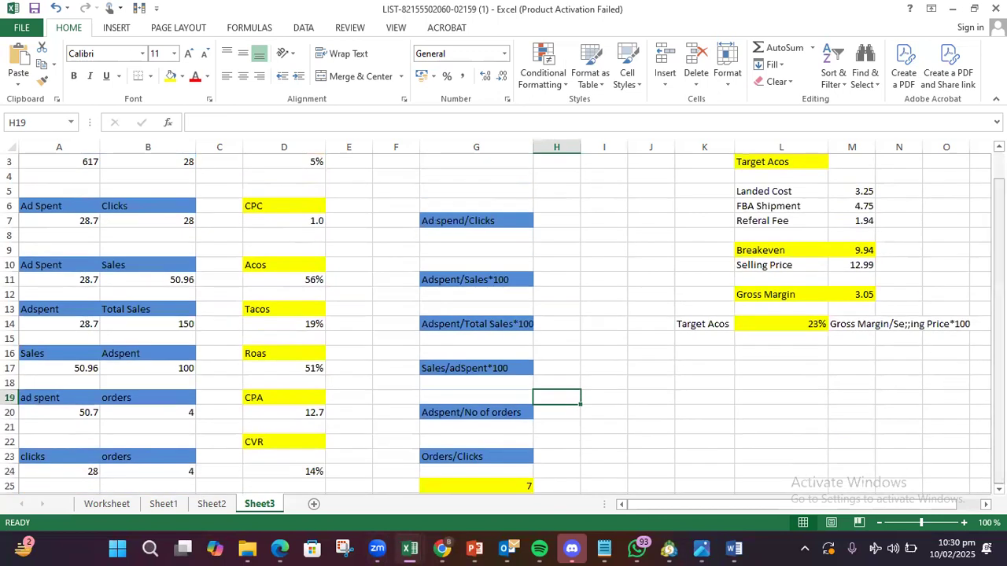
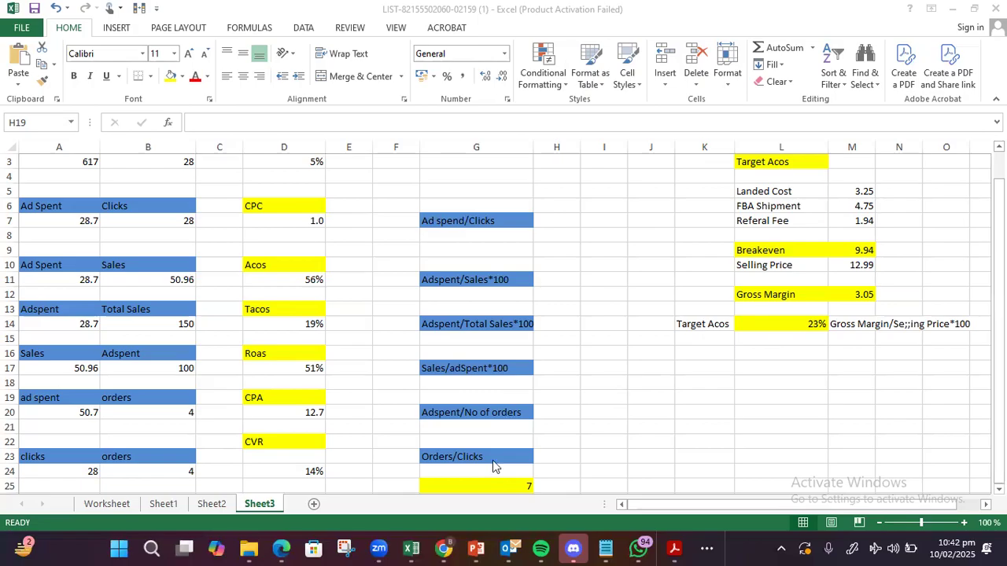
# Switch from Excel to the Amazon Ads ad group page in Chrome to view the campaign metrics
pyautogui.click(447, 547)
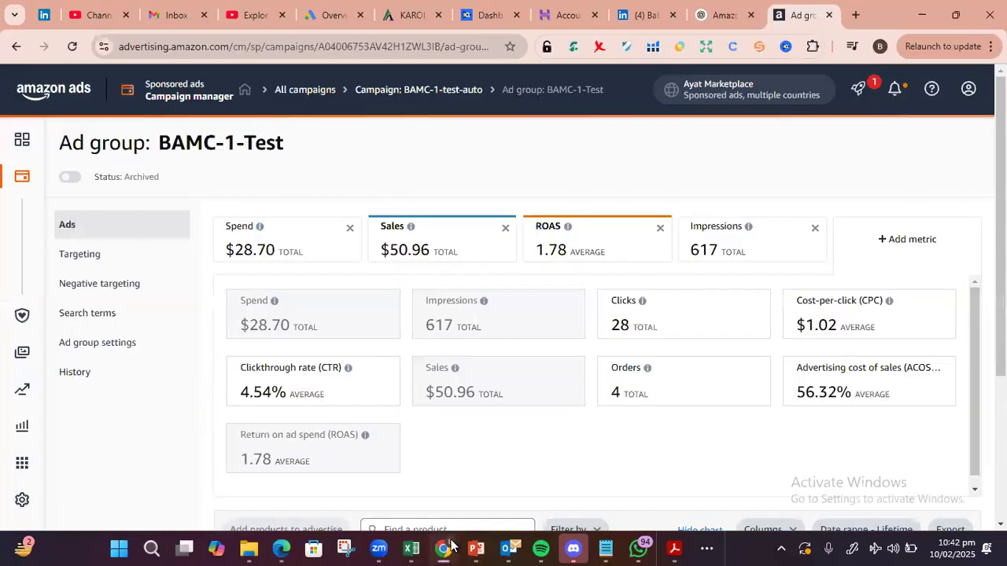